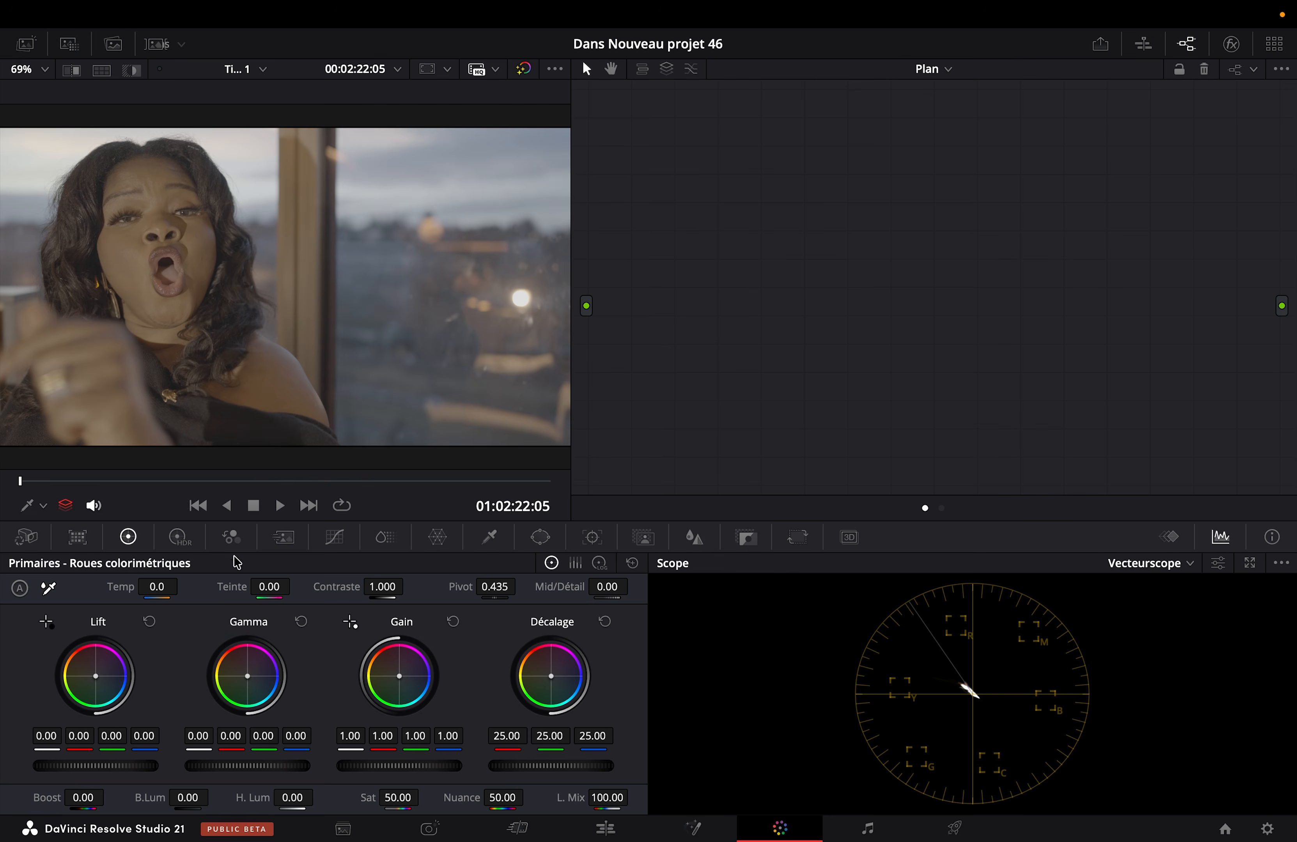
Step: Go to the ungraded clip of the woman beside the window and park the playhead at 01:02:25:03
{"action": "left_click", "coordinate": [309, 505]}
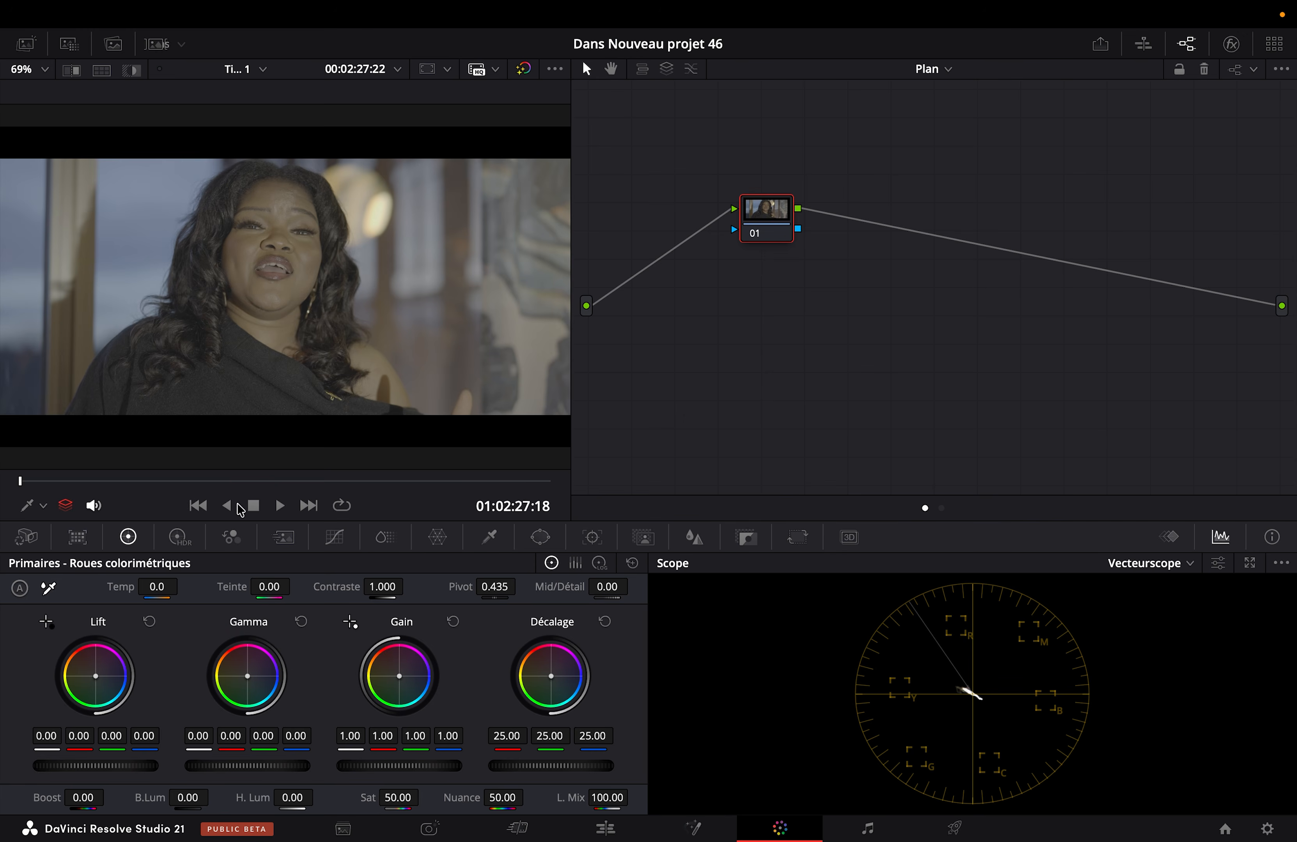
{"action": "left_click", "coordinate": [198, 505]}
{"action": "left_click_drag", "start_coordinate": [203, 486], "coordinate": [301, 481]}
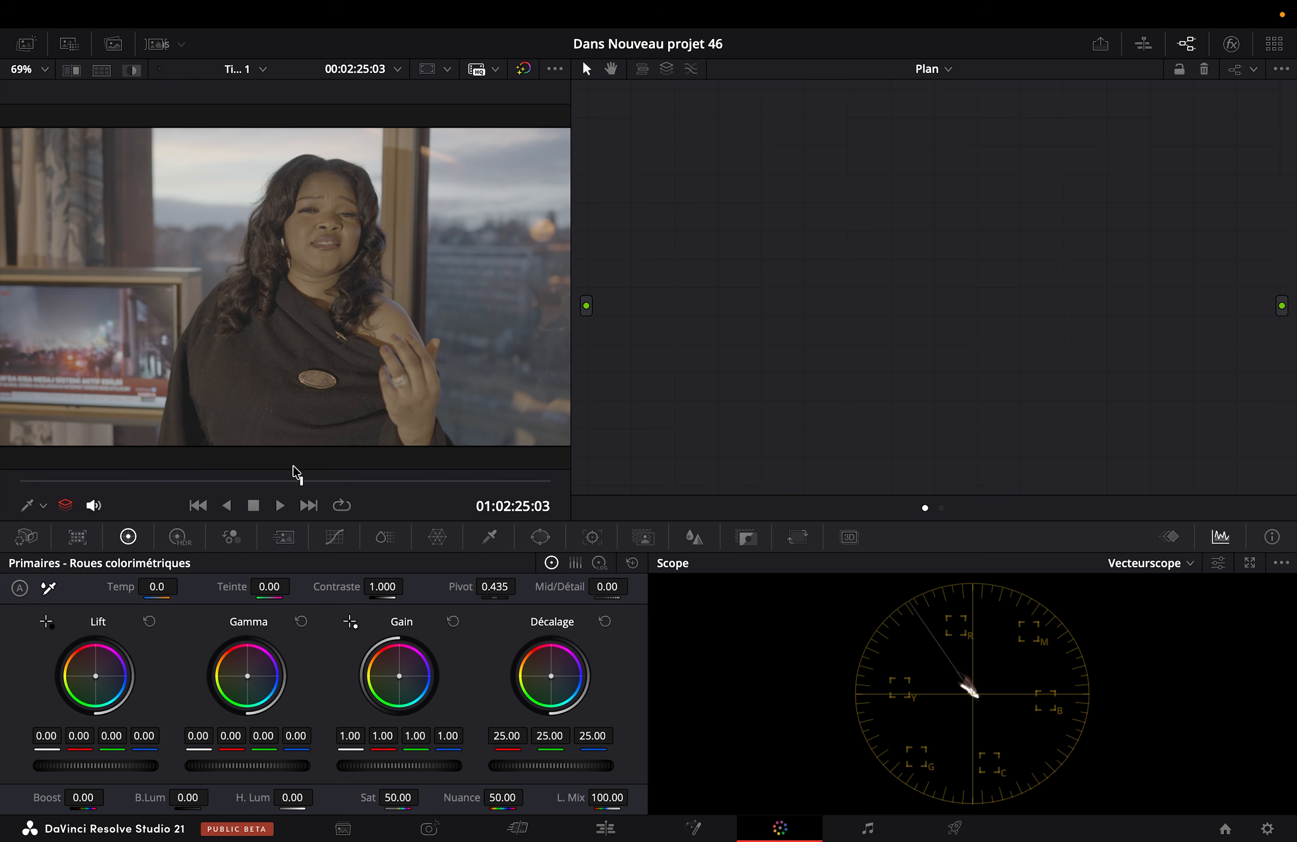
{"action": "left_click", "coordinate": [155, 44]}
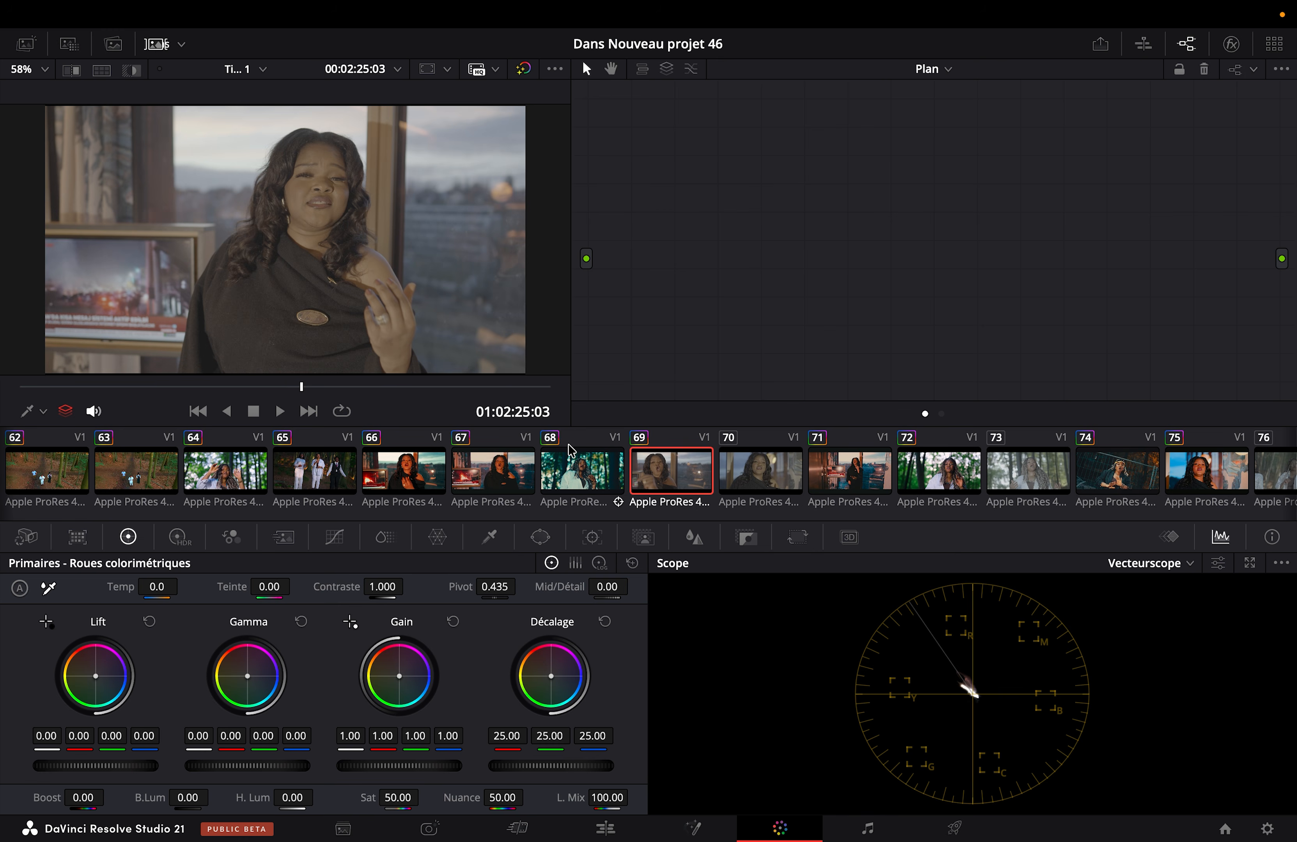
{"action": "left_click", "coordinate": [151, 46]}
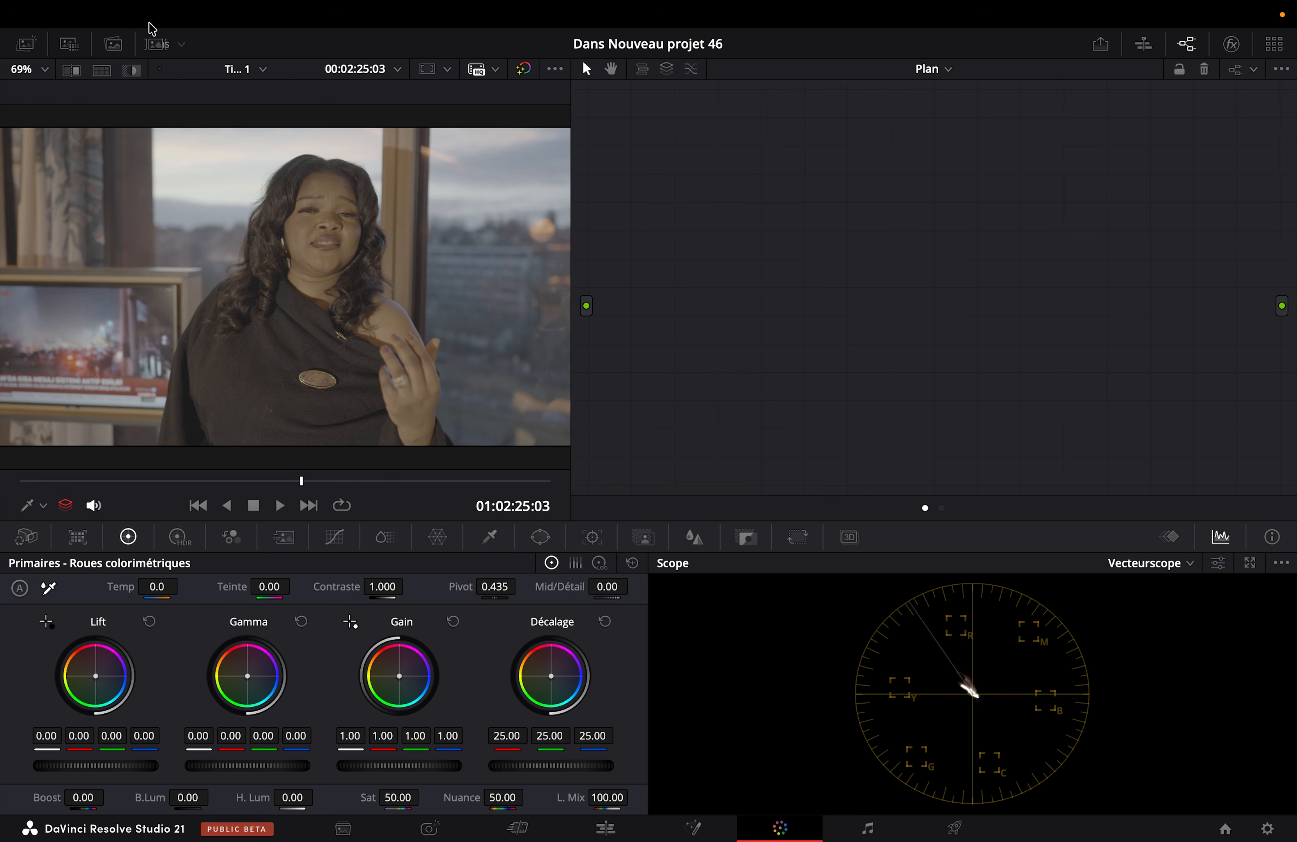
{"action": "mouse_move", "coordinate": [167, 5]}
{"action": "key", "text": "alt+s"}
{"action": "key", "text": "alt+s"}
{"action": "key", "text": "alt+s"}
{"action": "key", "text": "alt+s"}
{"action": "key", "text": "alt+s"}
{"action": "left_click_drag", "start_coordinate": [1244, 170], "coordinate": [394, 329]}
{"action": "key", "text": "BackSpace"}
{"action": "left_click", "coordinate": [935, 68]}
Step: Show the clip thumbnail strip and save the project
{"action": "left_click", "coordinate": [159, 45]}
{"action": "left_click", "coordinate": [159, 44]}
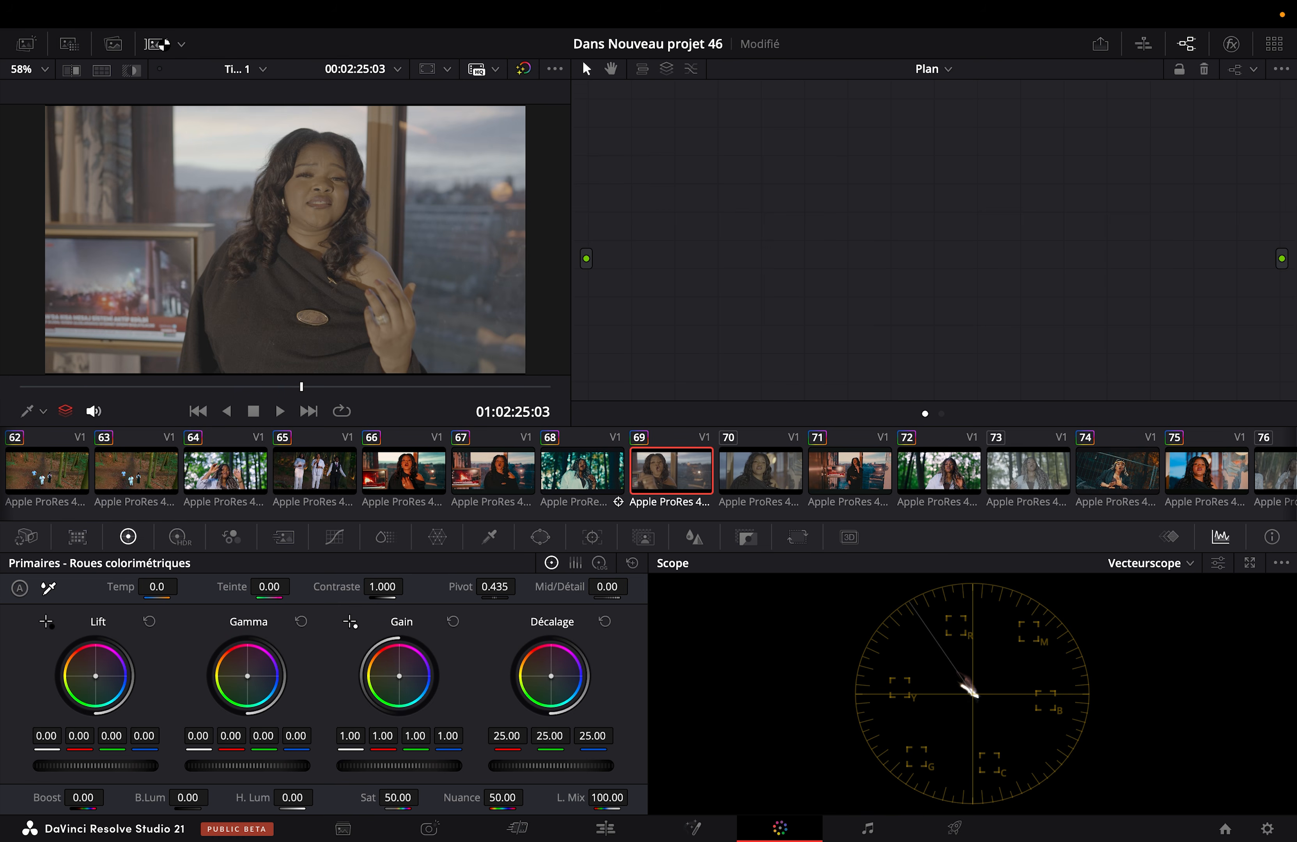
{"action": "key", "text": "super+s"}
Step: Add clip 69 to a new group named Community
{"action": "right_click", "coordinate": [650, 467]}
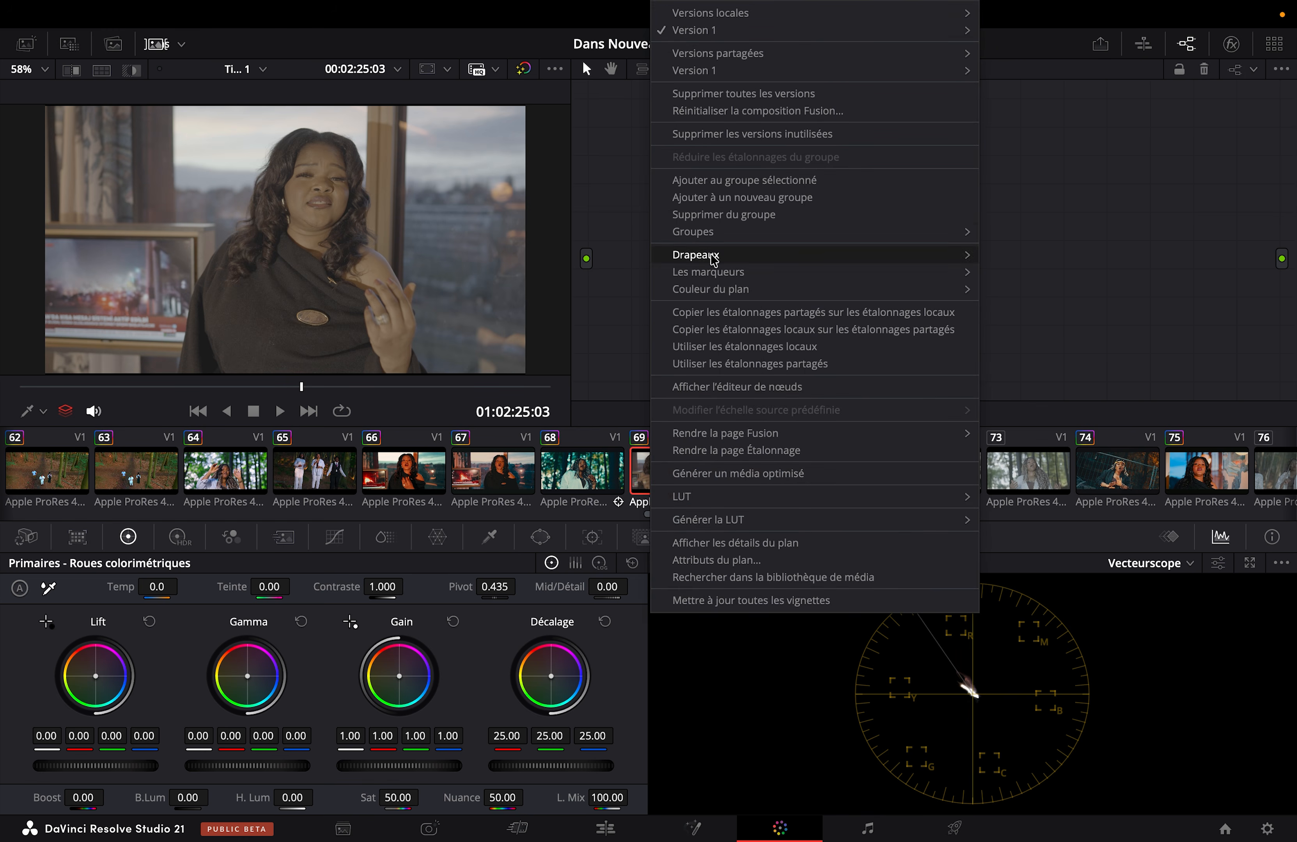
{"action": "left_click", "coordinate": [746, 198]}
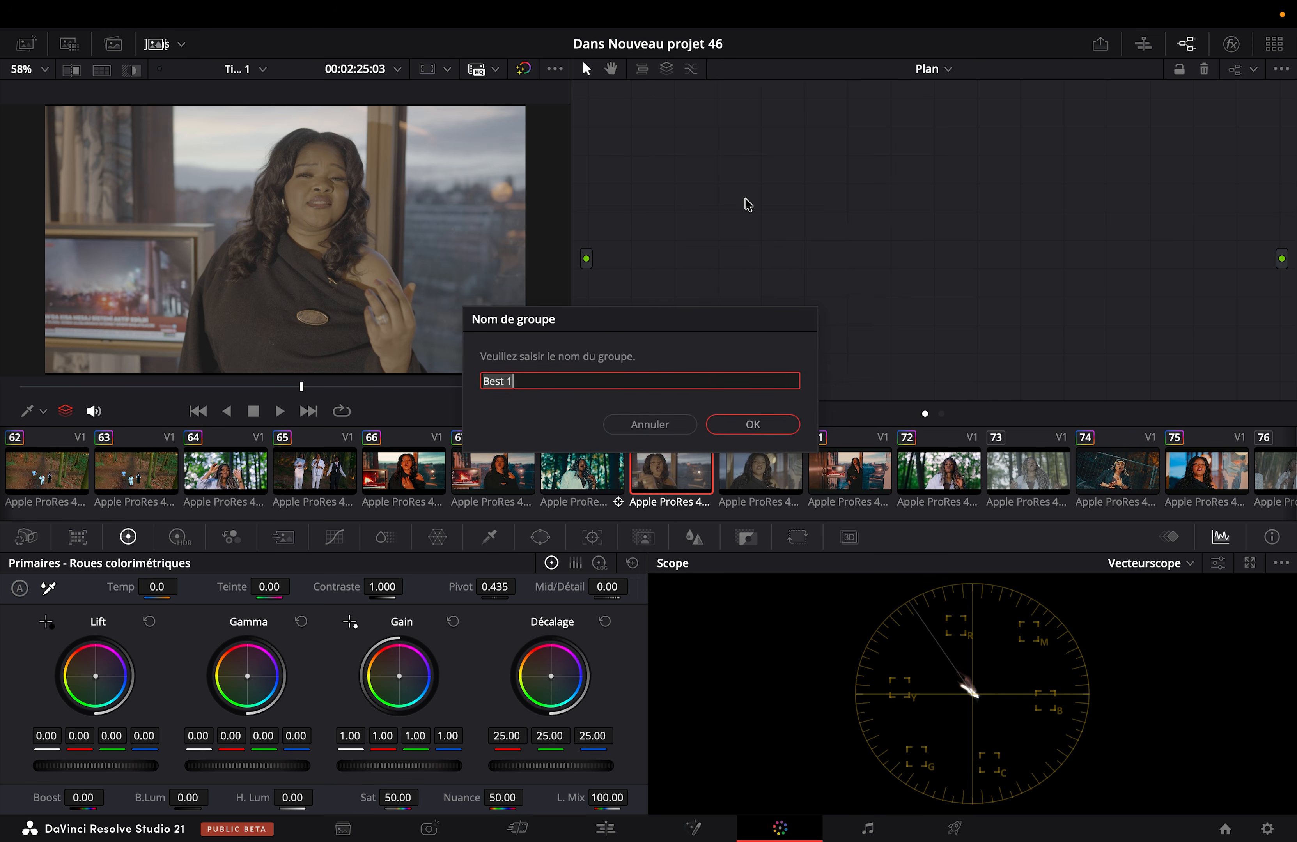
{"action": "type", "text": "Community"}
{"action": "key", "text": "Return"}
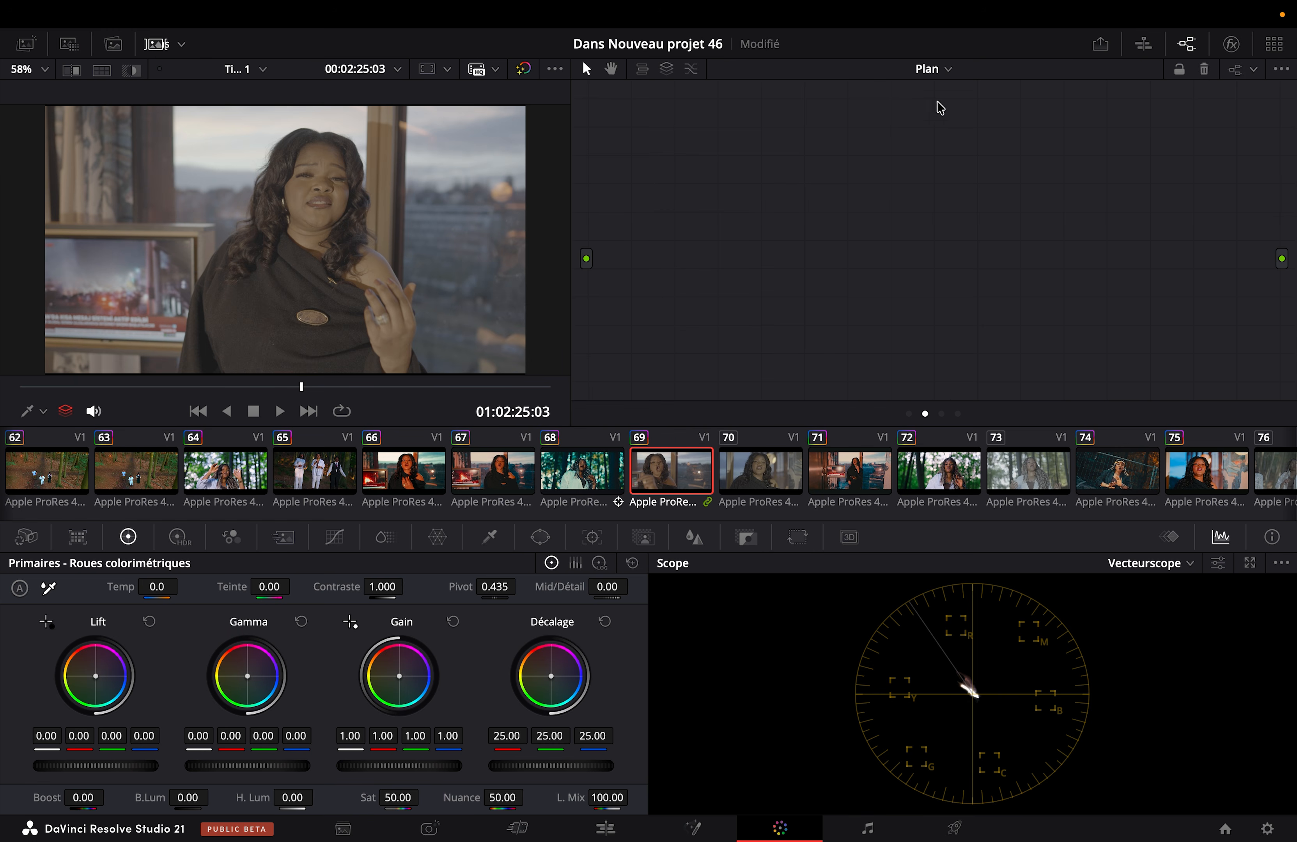
Step: In the Group Pre-Clip node graph, reposition node 01 and label it IDT
{"action": "left_click", "coordinate": [944, 71]}
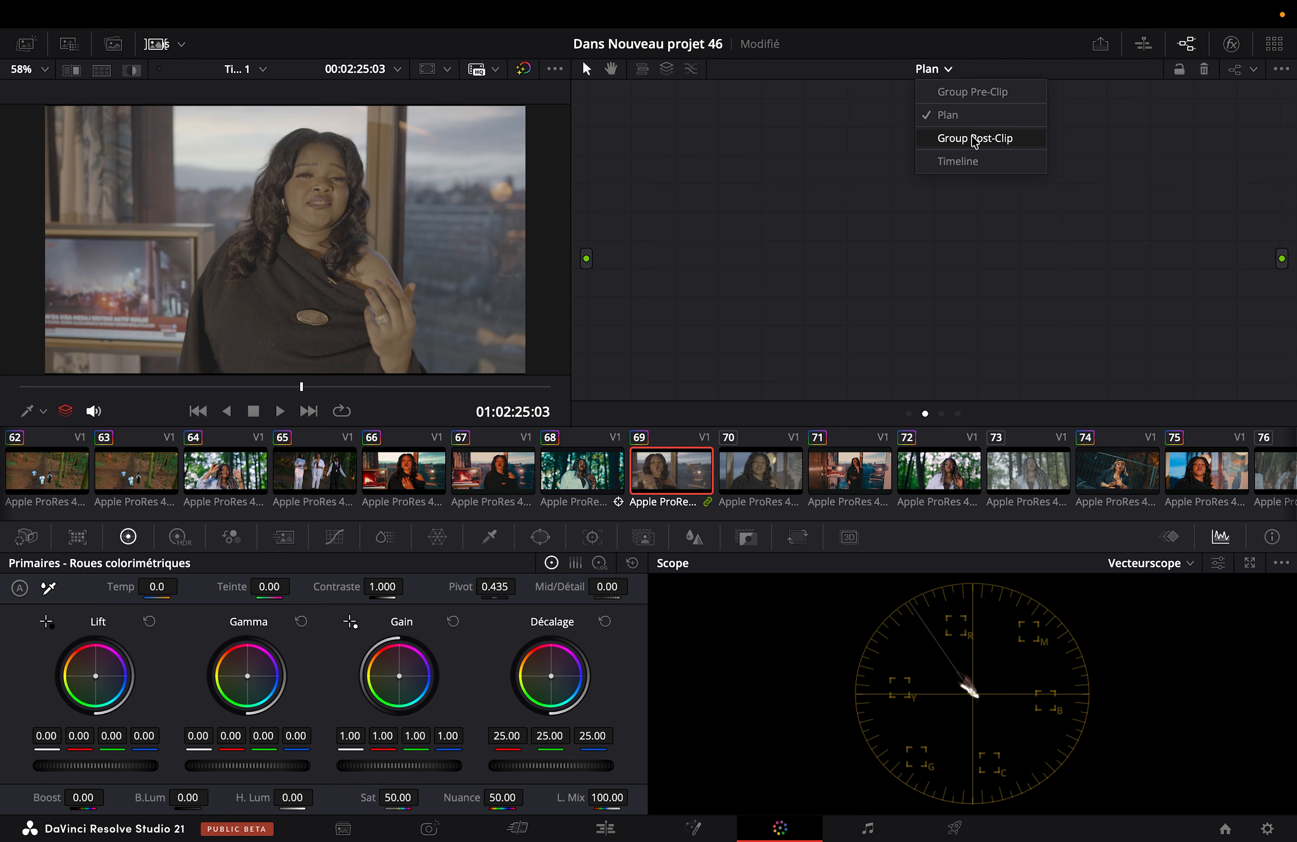
{"action": "left_click", "coordinate": [950, 92]}
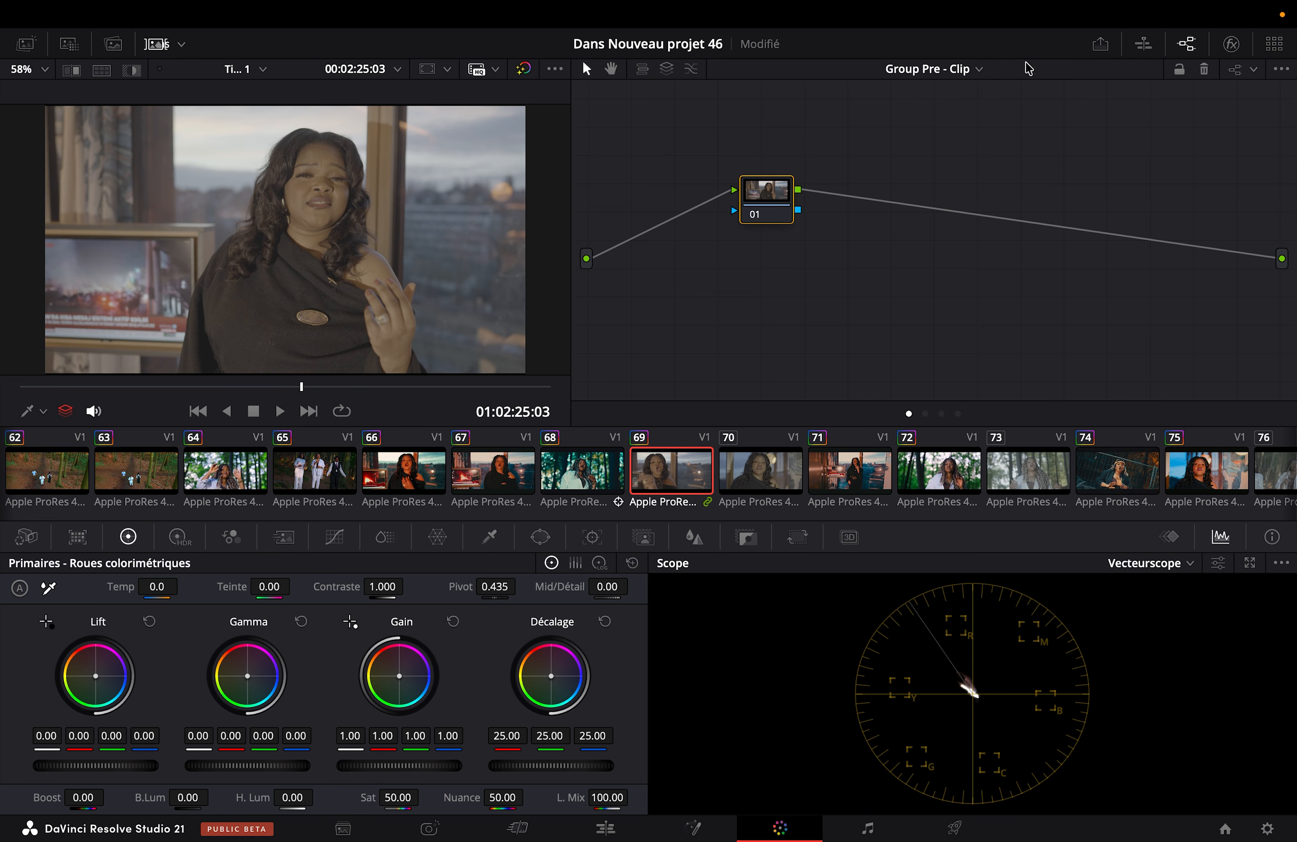
{"action": "left_click_drag", "start_coordinate": [764, 203], "coordinate": [734, 229]}
{"action": "right_click", "coordinate": [734, 229]}
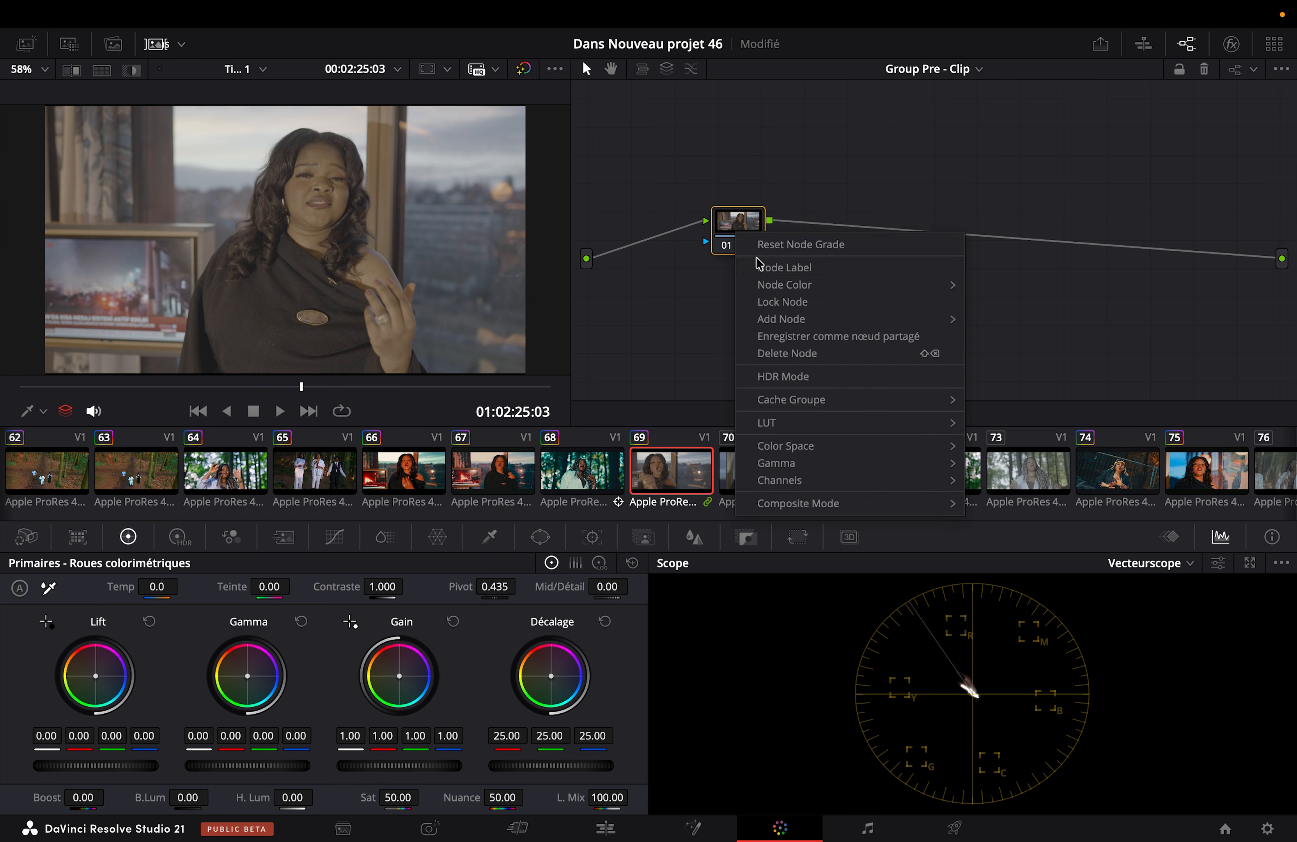
{"action": "left_click", "coordinate": [757, 266]}
{"action": "type", "text": "IDT"}
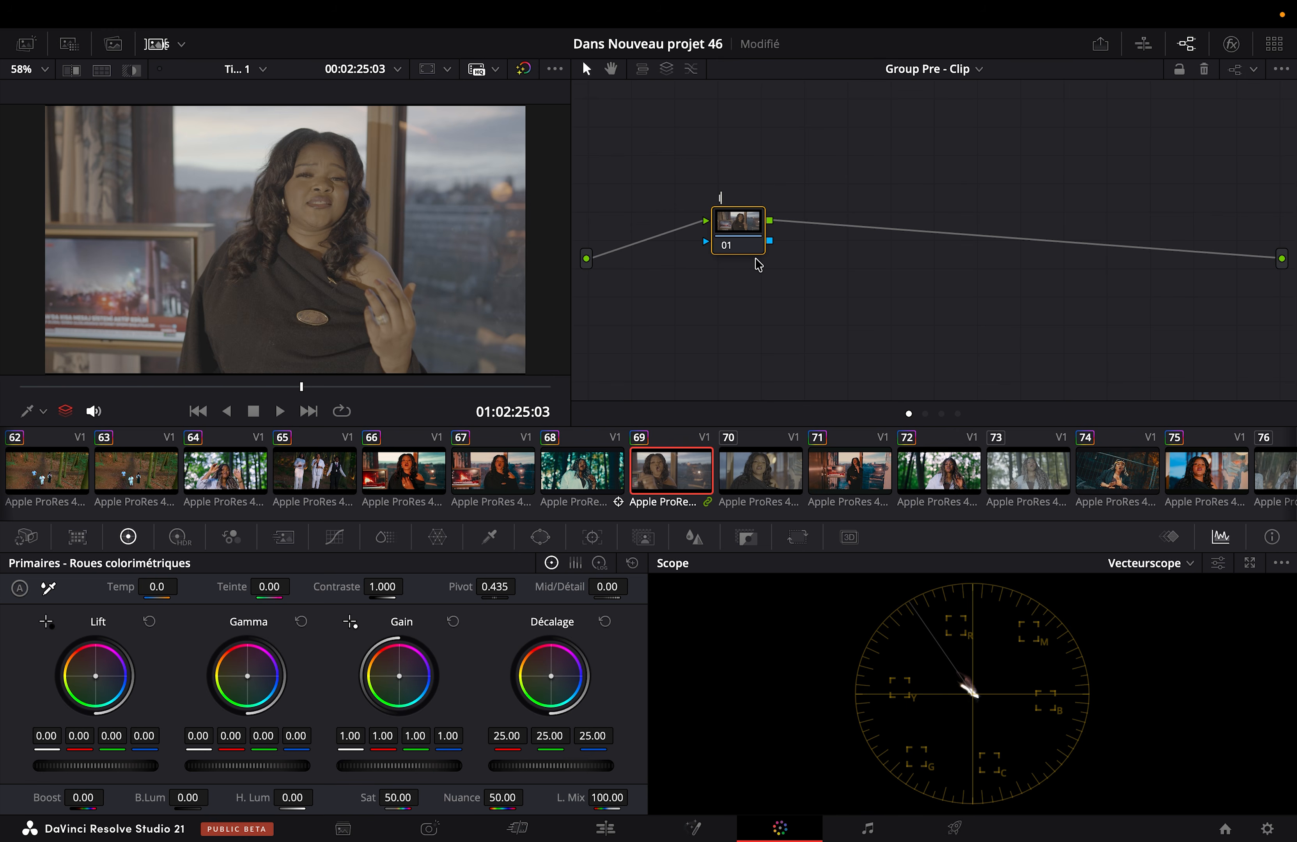
{"action": "key", "text": "Return"}
Step: Apply a Color Space Transform to the IDT node with input color space Sony S-Gamut3.Cine and input gamma Sony S-Log3
{"action": "left_click", "coordinate": [1230, 45]}
{"action": "left_click_drag", "start_coordinate": [991, 273], "coordinate": [664, 243]}
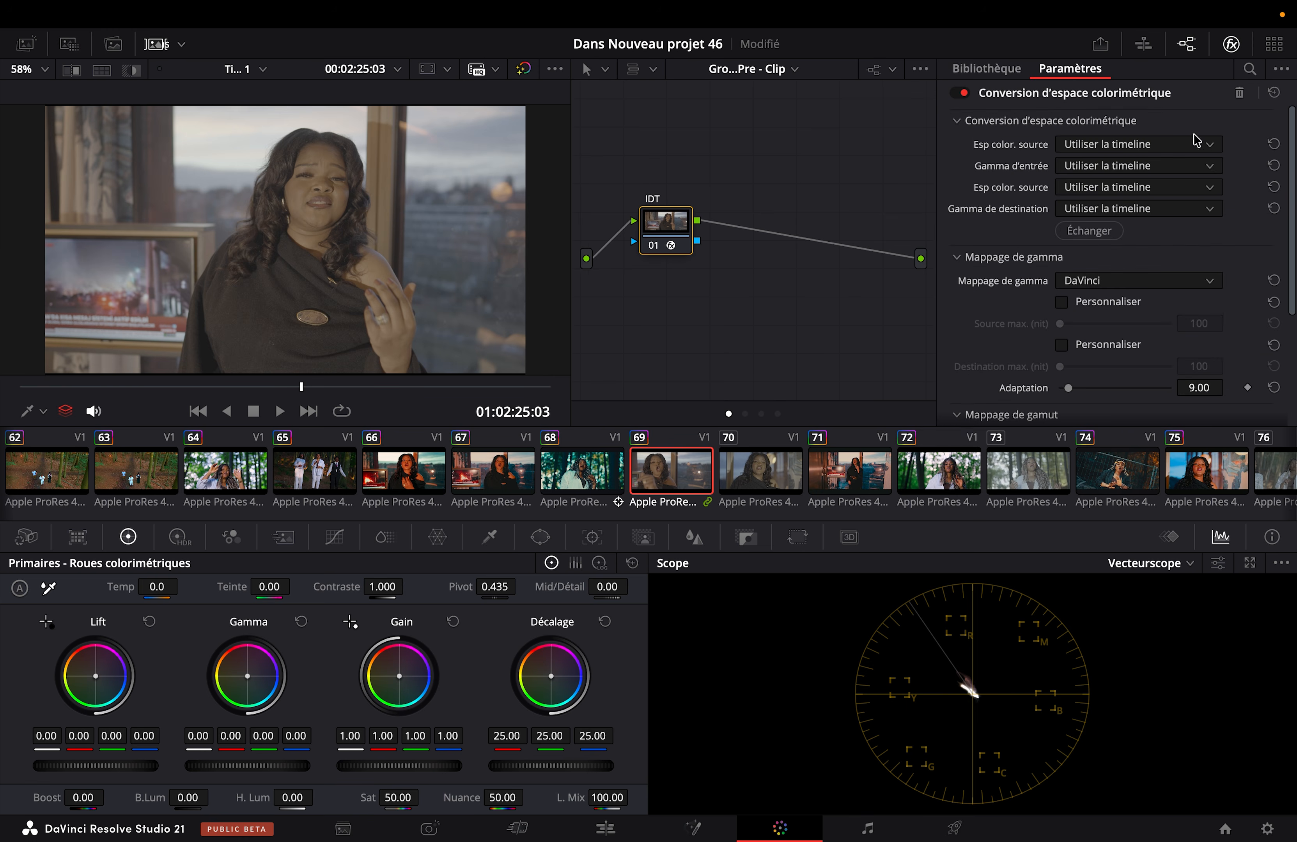
{"action": "left_click", "coordinate": [1163, 146]}
{"action": "scroll", "coordinate": [1163, 214], "scroll_direction": "down", "scroll_amount": 10}
{"action": "left_click", "coordinate": [1109, 274]}
{"action": "left_click", "coordinate": [1123, 165]}
{"action": "scroll", "coordinate": [1122, 246], "scroll_direction": "down", "scroll_amount": 15}
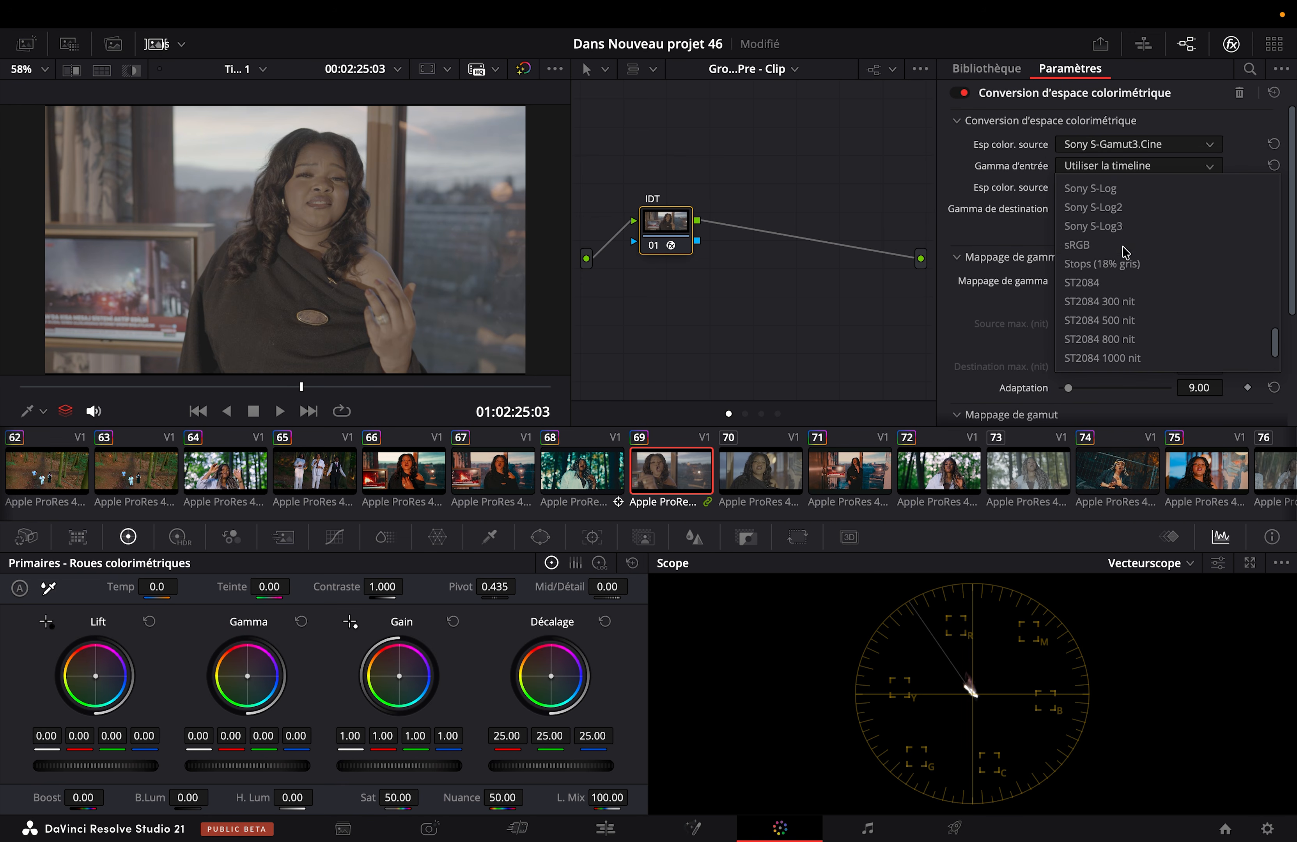
{"action": "left_click", "coordinate": [1115, 263]}
Step: Set the transform's output color space to DaVinci Wide Gamut and its output gamma to DaVinci Intermediate
{"action": "left_click", "coordinate": [1123, 187]}
{"action": "scroll", "coordinate": [1125, 216], "scroll_direction": "down", "scroll_amount": 5}
{"action": "left_click", "coordinate": [1142, 324]}
{"action": "left_click", "coordinate": [1131, 208]}
{"action": "scroll", "coordinate": [1131, 306], "scroll_direction": "down", "scroll_amount": 8}
{"action": "scroll", "coordinate": [1131, 324], "scroll_direction": "down", "scroll_amount": 3}
{"action": "left_click", "coordinate": [1131, 324]}
{"action": "left_click", "coordinate": [718, 69]}
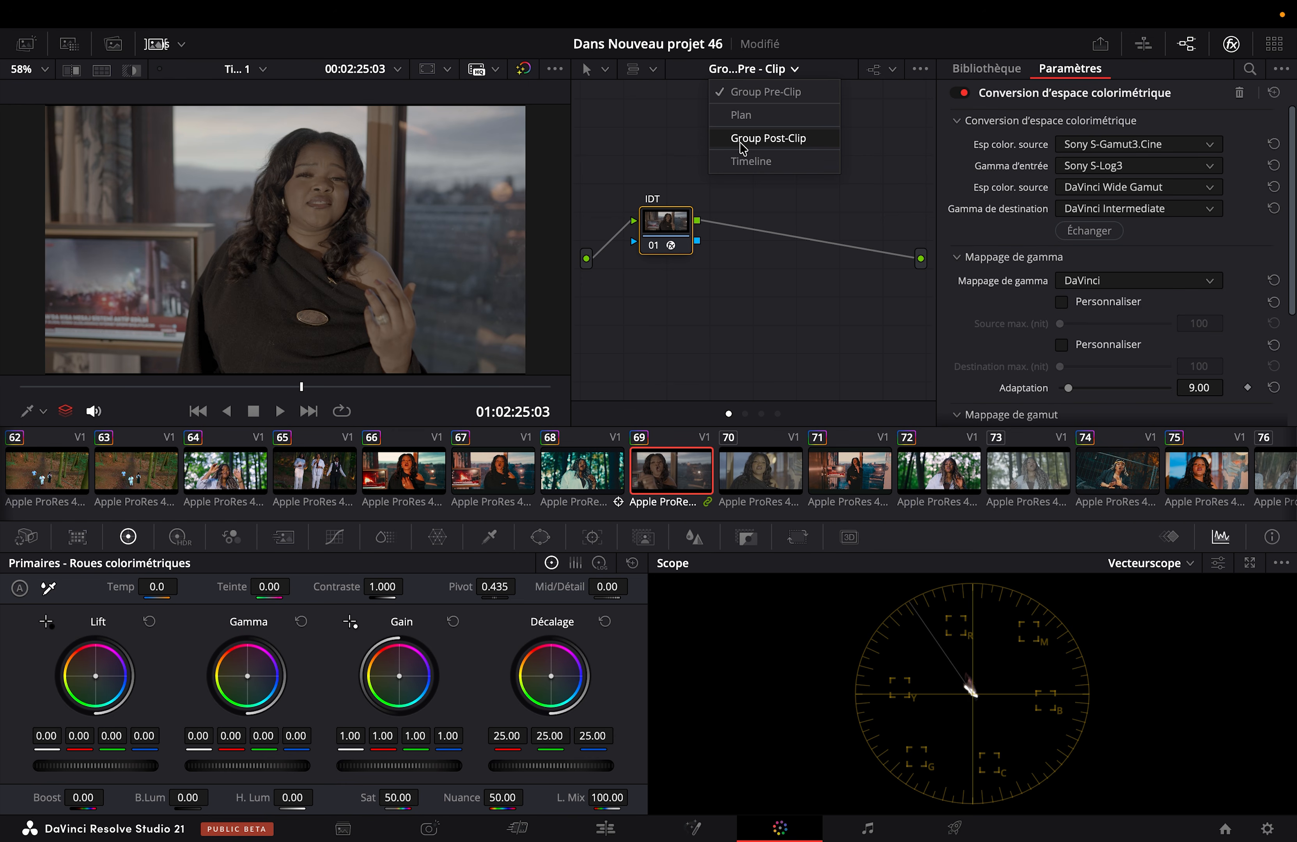
{"action": "left_click", "coordinate": [780, 139]}
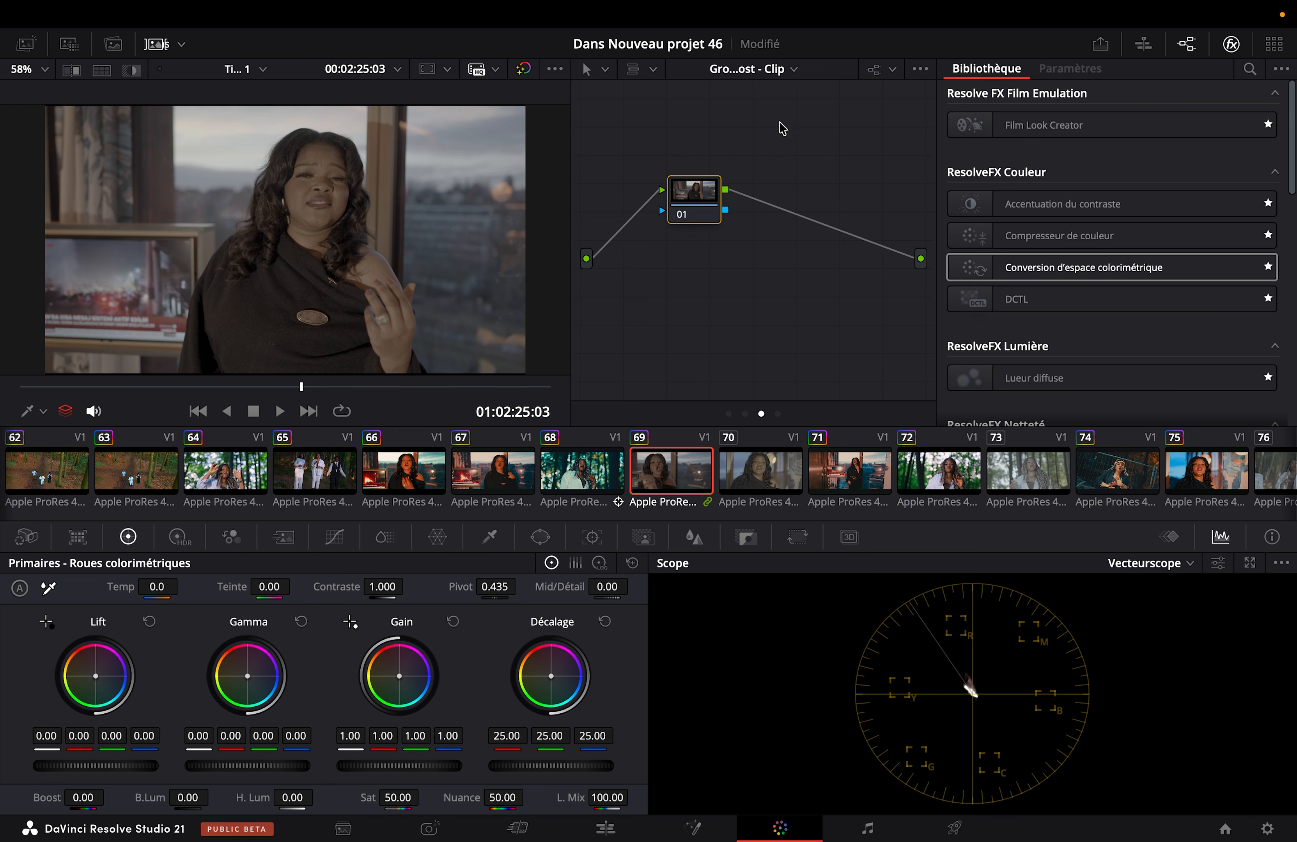
{"action": "left_click_drag", "start_coordinate": [1009, 268], "coordinate": [682, 198]}
{"action": "left_click", "coordinate": [1073, 146]}
{"action": "left_click", "coordinate": [1073, 161]}
{"action": "right_click", "coordinate": [699, 209]}
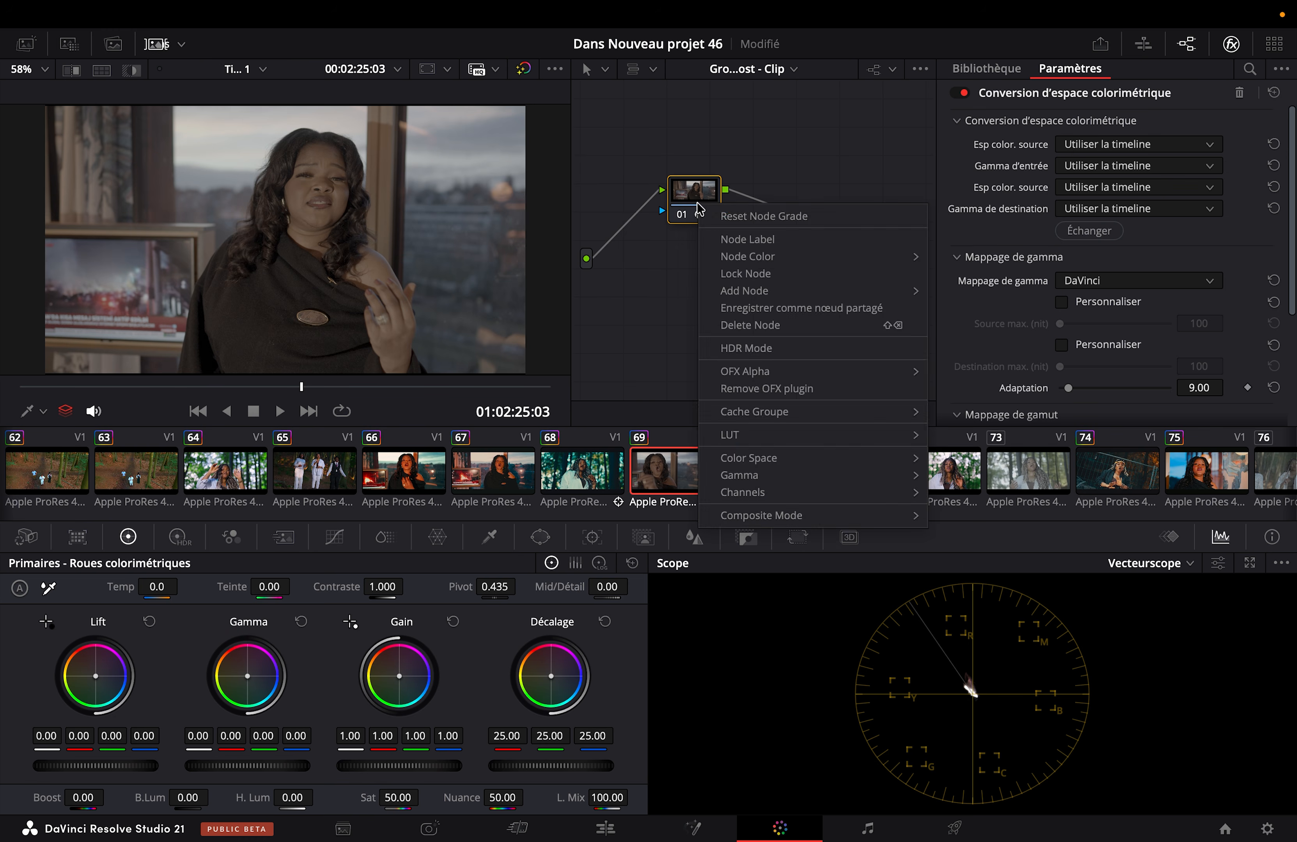
{"action": "left_click", "coordinate": [710, 216]}
{"action": "left_click", "coordinate": [783, 69]}
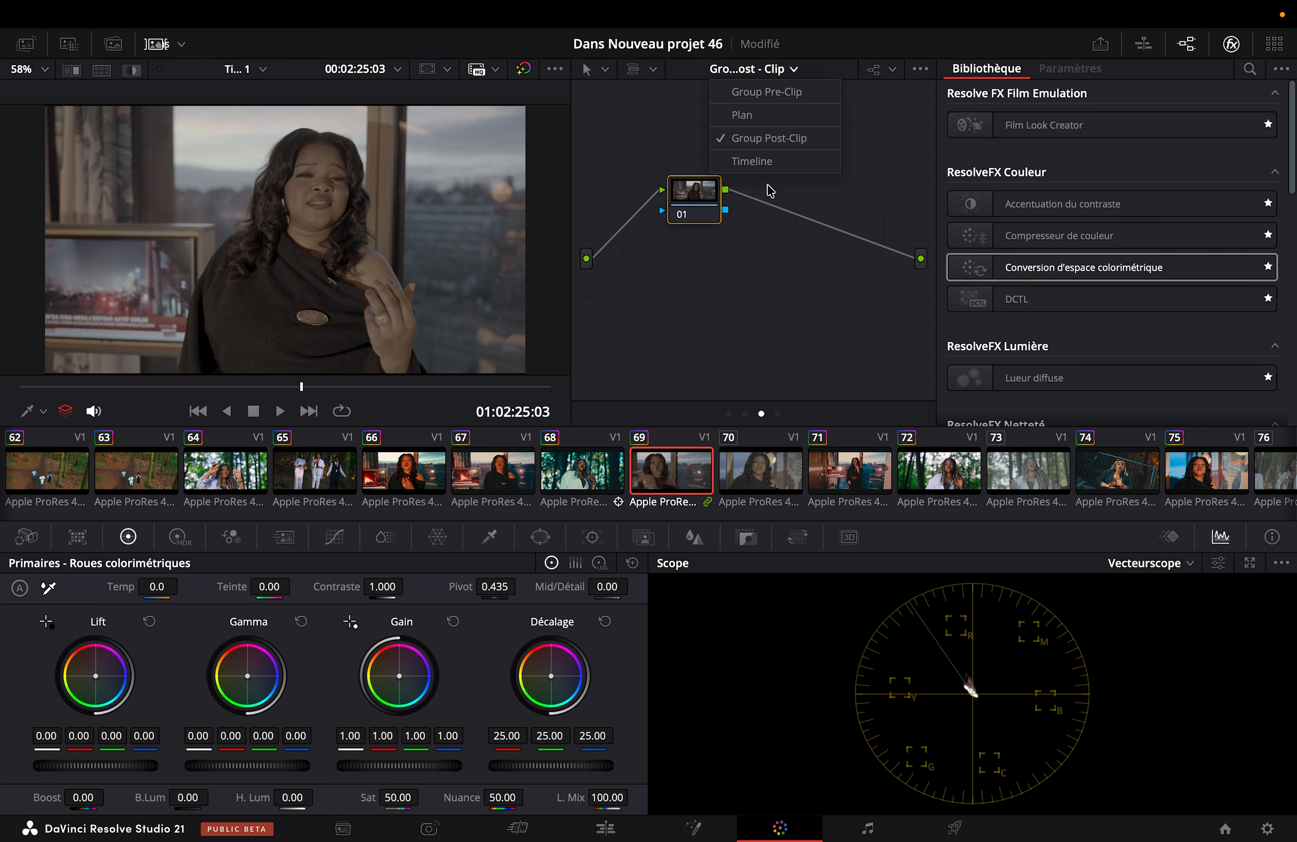
{"action": "left_click", "coordinate": [699, 196]}
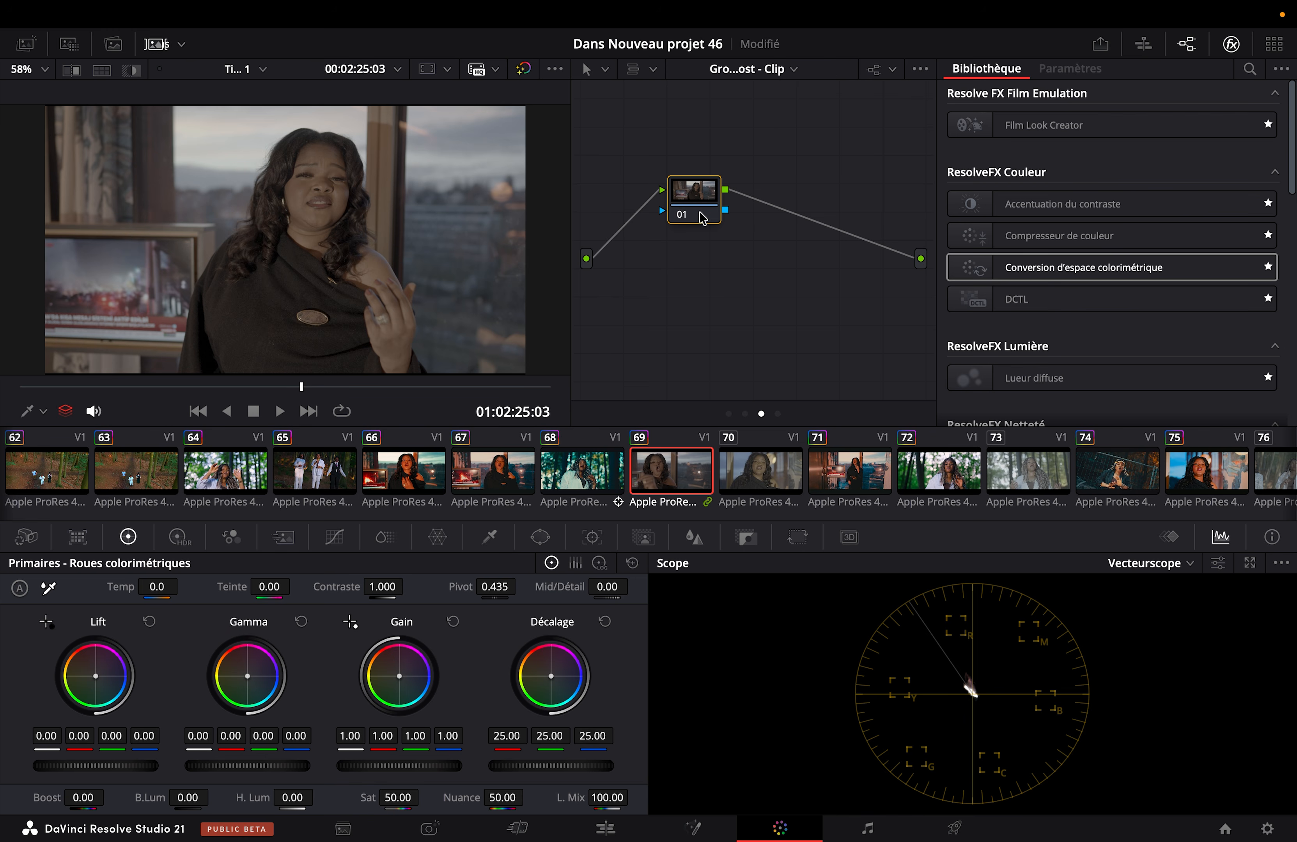
Step: In the Group Post-Clip graph, apply the PRINT grade from the kODAK album to node 01, and close the gallery and clip strip
{"action": "left_click", "coordinate": [776, 67]}
{"action": "left_click", "coordinate": [745, 138]}
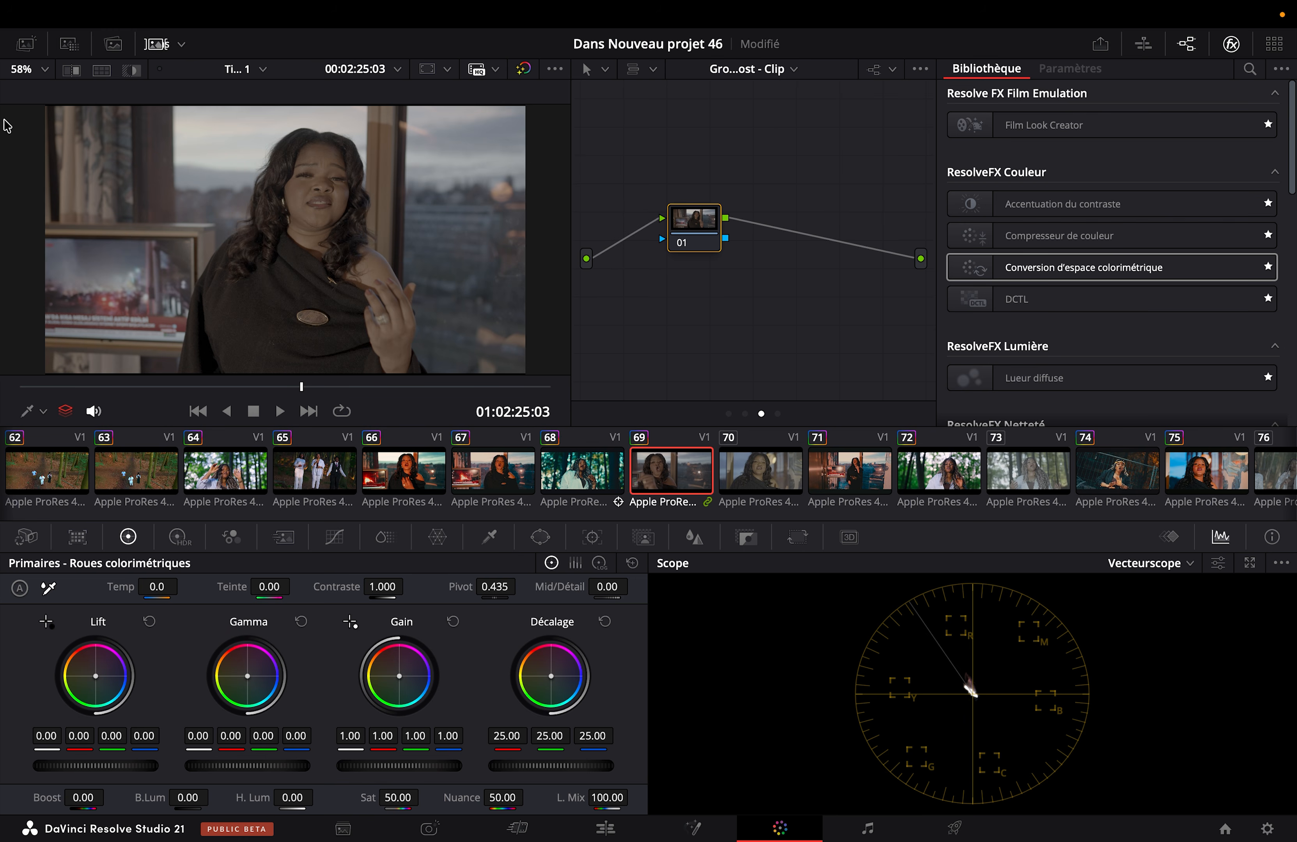
{"action": "left_click", "coordinate": [26, 44]}
{"action": "scroll", "coordinate": [38, 148], "scroll_direction": "down", "scroll_amount": 1}
{"action": "scroll", "coordinate": [38, 147], "scroll_direction": "down", "scroll_amount": 10}
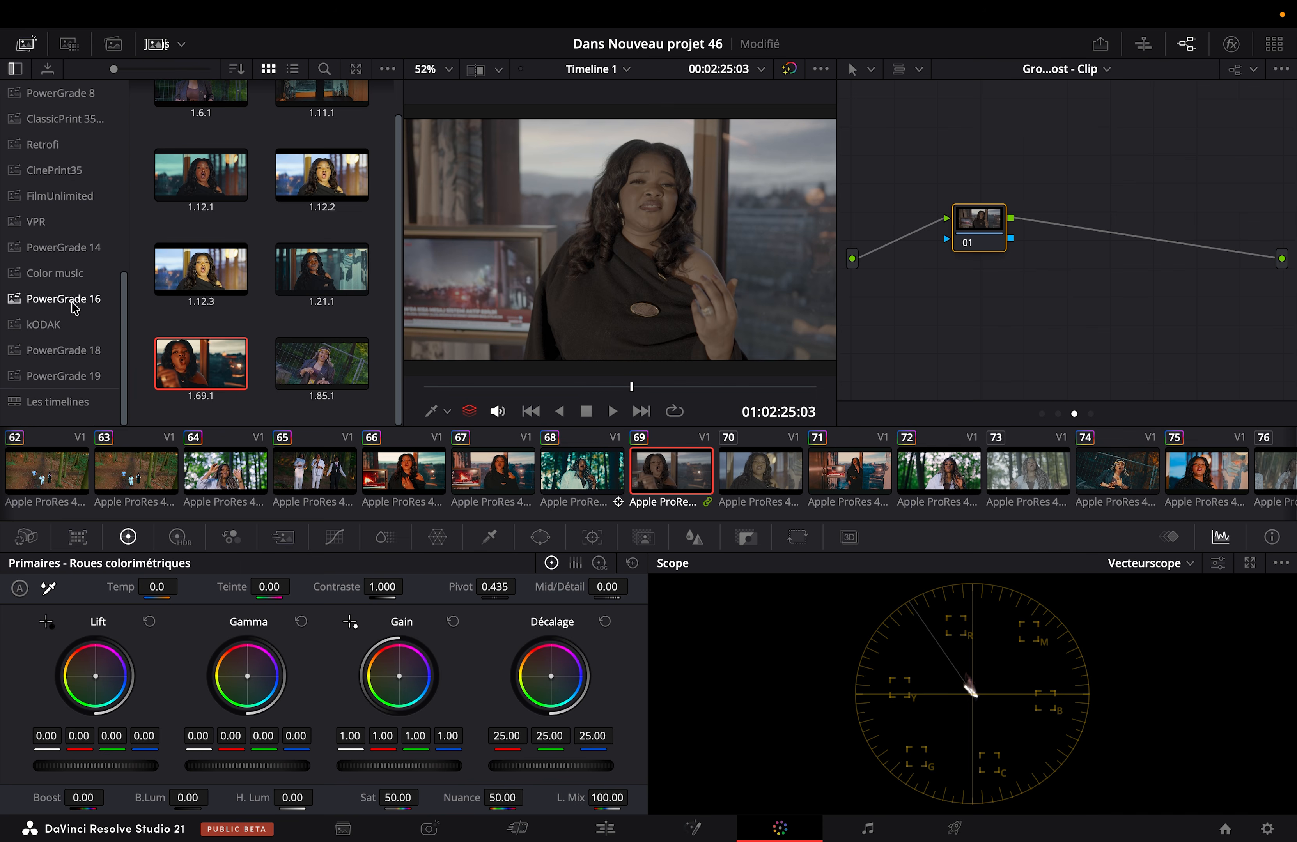
{"action": "left_click", "coordinate": [65, 326]}
{"action": "left_click_drag", "start_coordinate": [200, 134], "coordinate": [985, 239]}
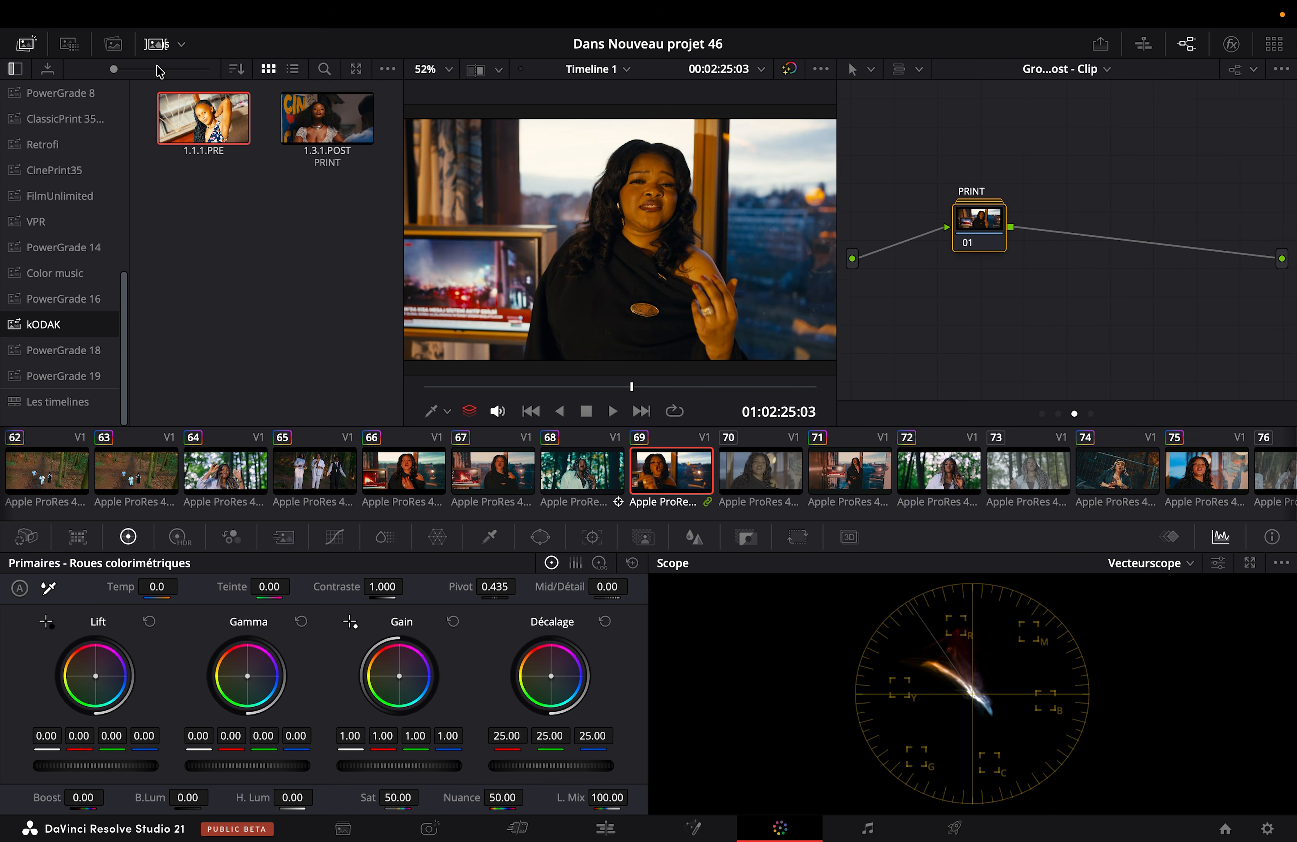
{"action": "left_click", "coordinate": [156, 44]}
{"action": "left_click", "coordinate": [25, 43]}
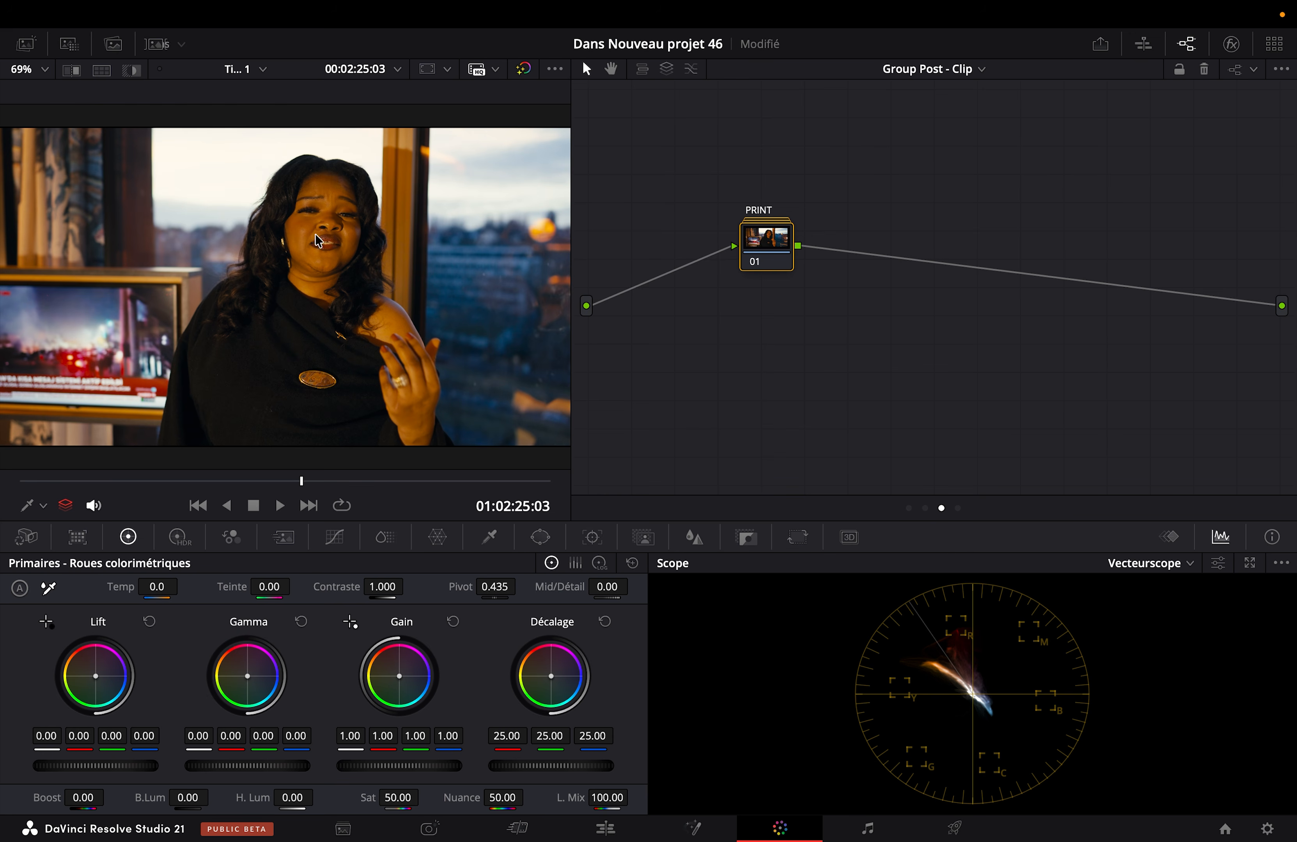
Step: Look inside the PRINT compound node and decompose it into its individual nodes
{"action": "double_click", "coordinate": [764, 259]}
{"action": "left_click_drag", "start_coordinate": [1037, 230], "coordinate": [1093, 234]}
{"action": "key", "text": "Delete"}
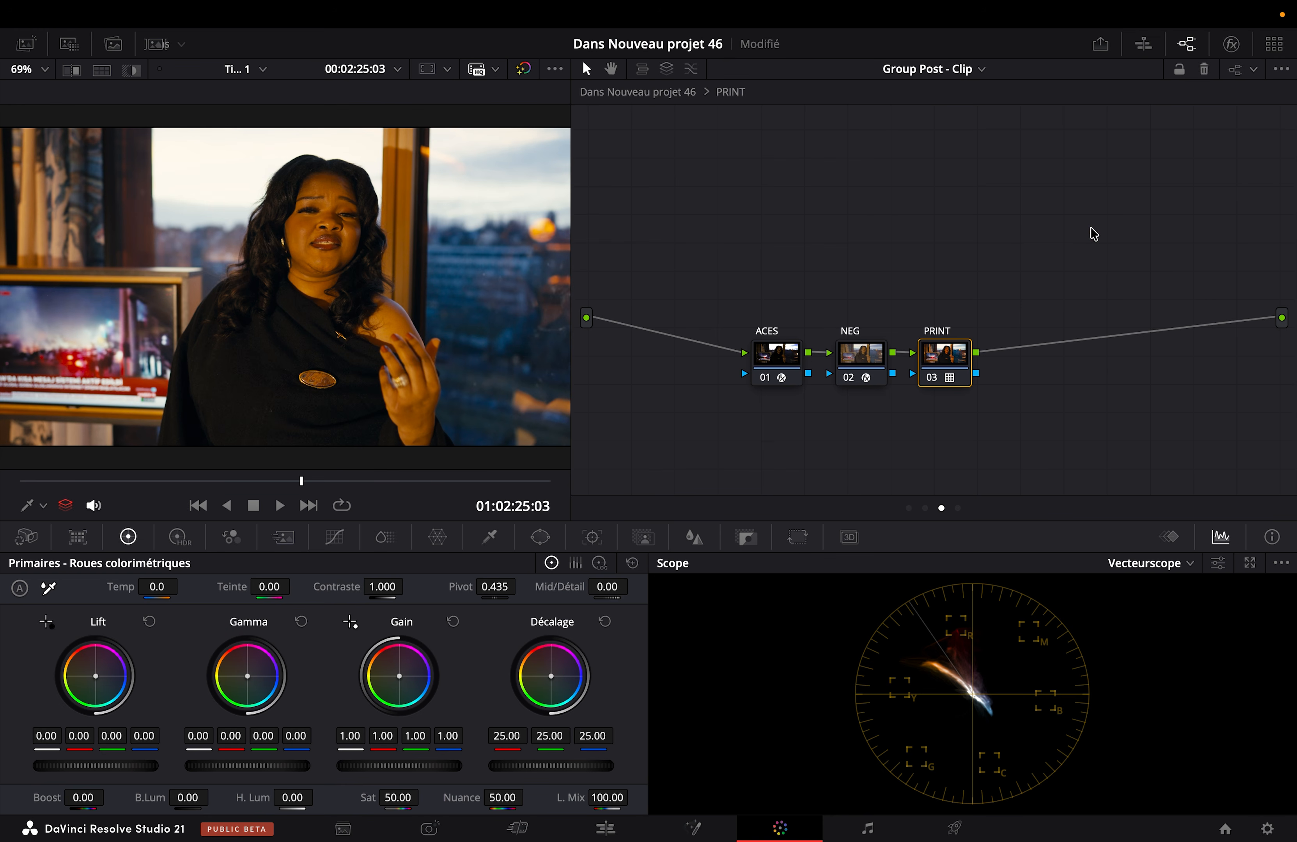
{"action": "left_click", "coordinate": [735, 94]}
{"action": "right_click", "coordinate": [774, 247]}
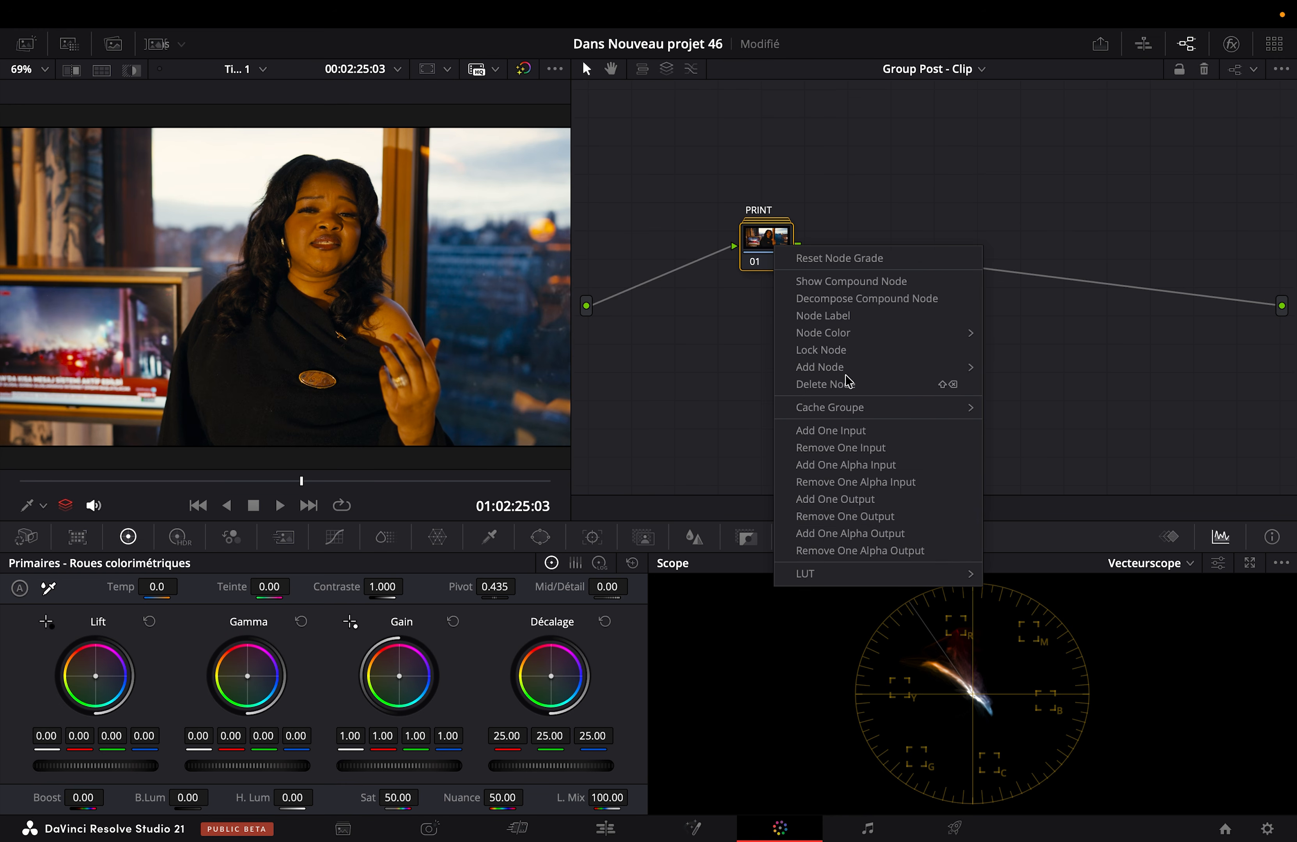
{"action": "left_click", "coordinate": [842, 299]}
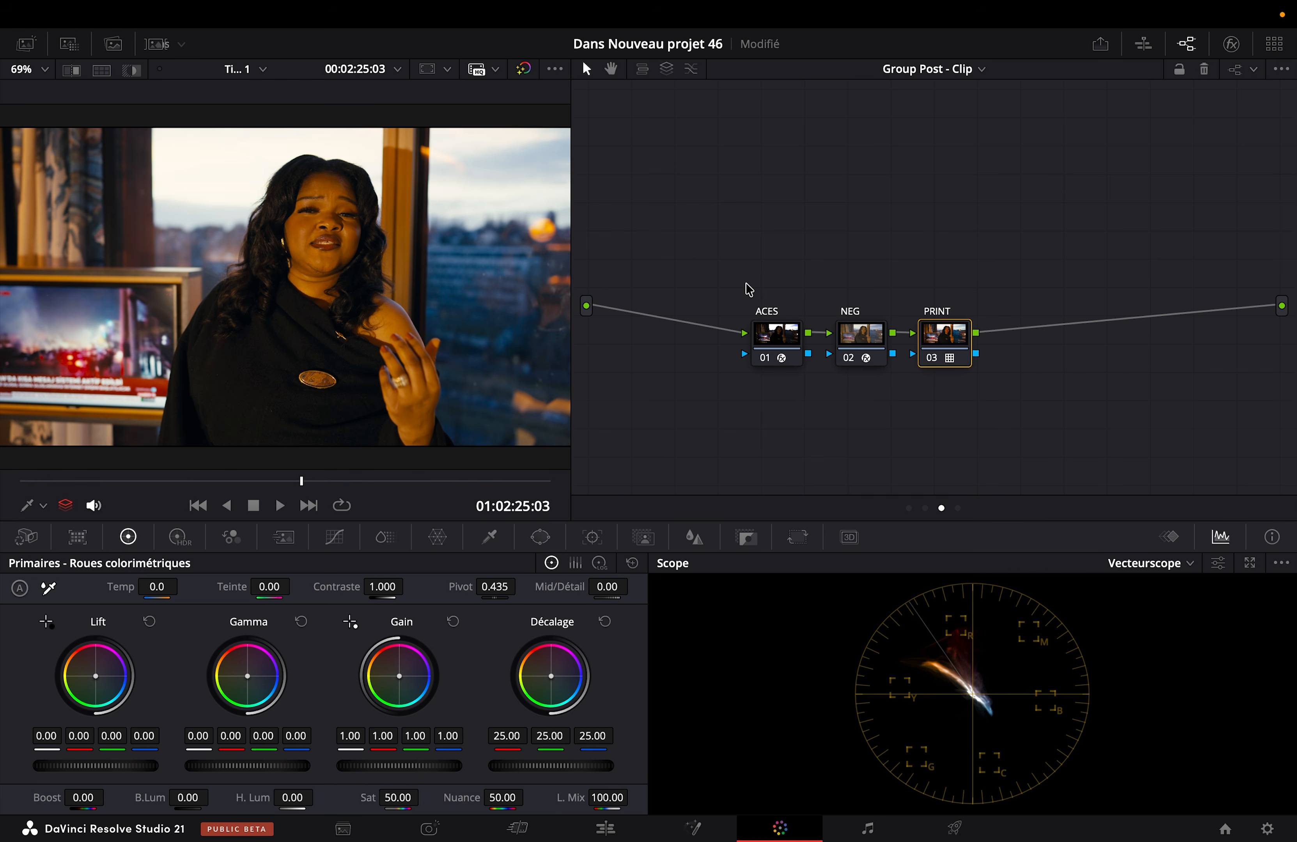
Step: Reveal the LUT used by the PRINT node and examine the Rec709 Kodak 2383 variants in Film Looks
{"action": "right_click", "coordinate": [957, 332]}
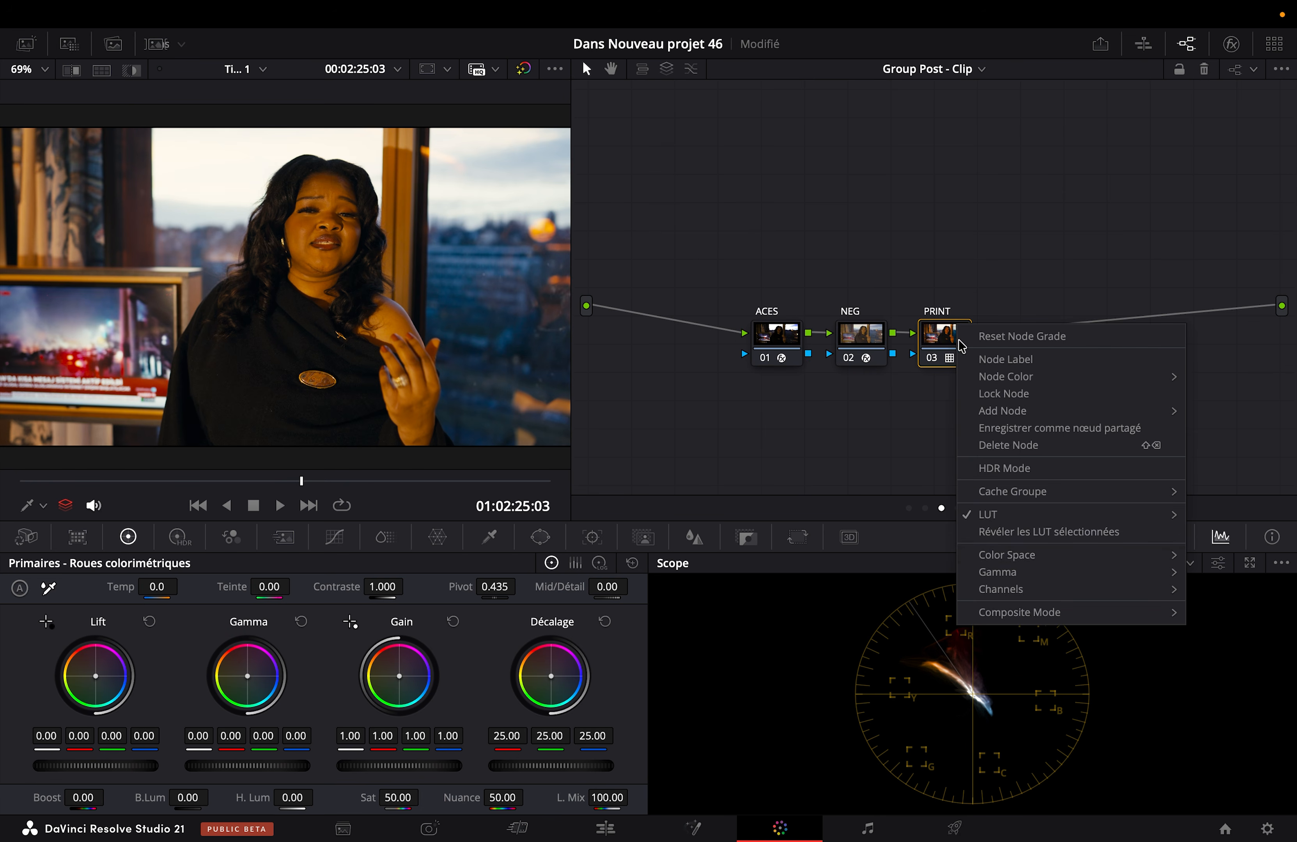
{"action": "left_click", "coordinate": [1009, 531]}
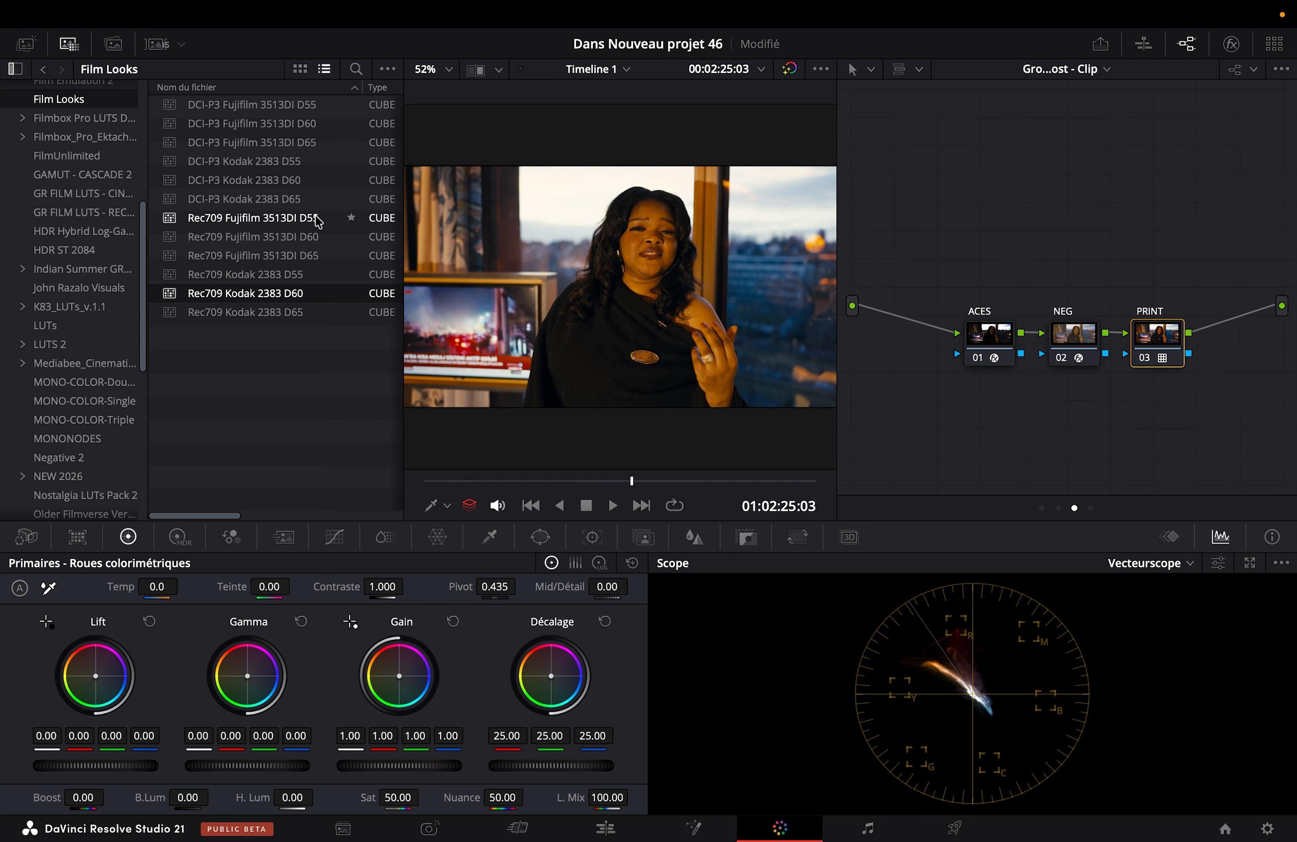
{"action": "left_click_drag", "start_coordinate": [298, 362], "coordinate": [290, 280]}
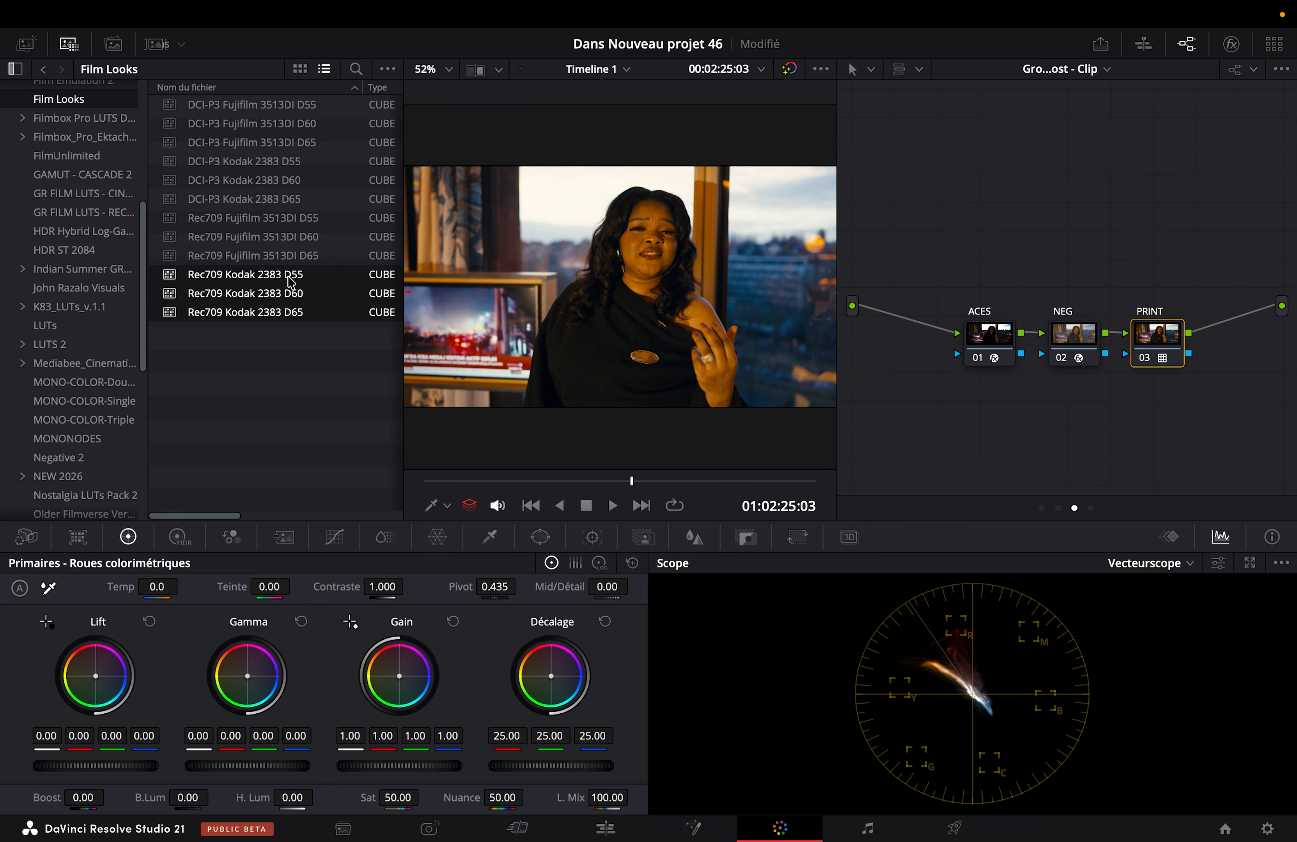
{"action": "left_click", "coordinate": [280, 334]}
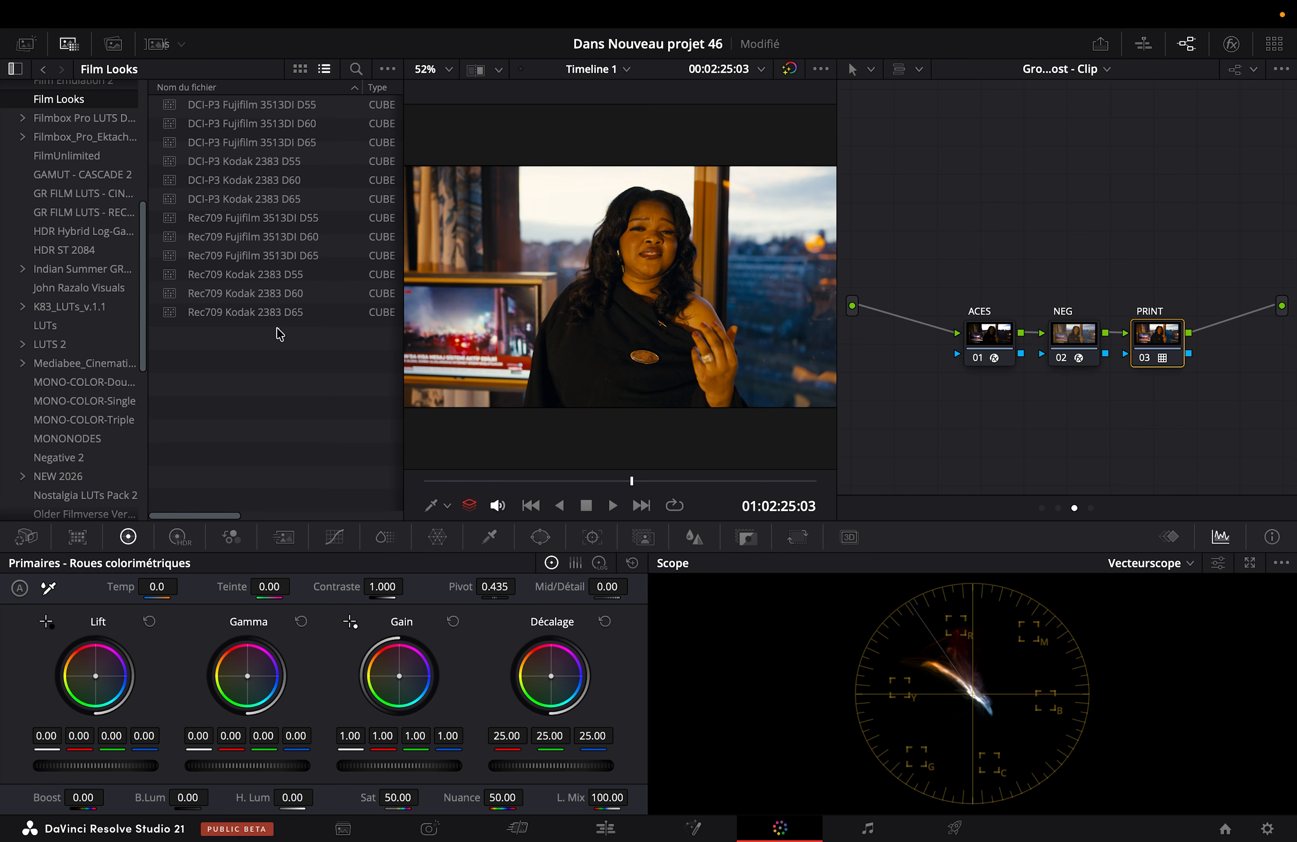
Step: Select the ACES, NEG and PRINT nodes together and disable them
{"action": "left_click", "coordinate": [978, 338]}
{"action": "left_click_drag", "start_coordinate": [979, 297], "coordinate": [1268, 355]}
{"action": "key", "text": "ctrl+d"}
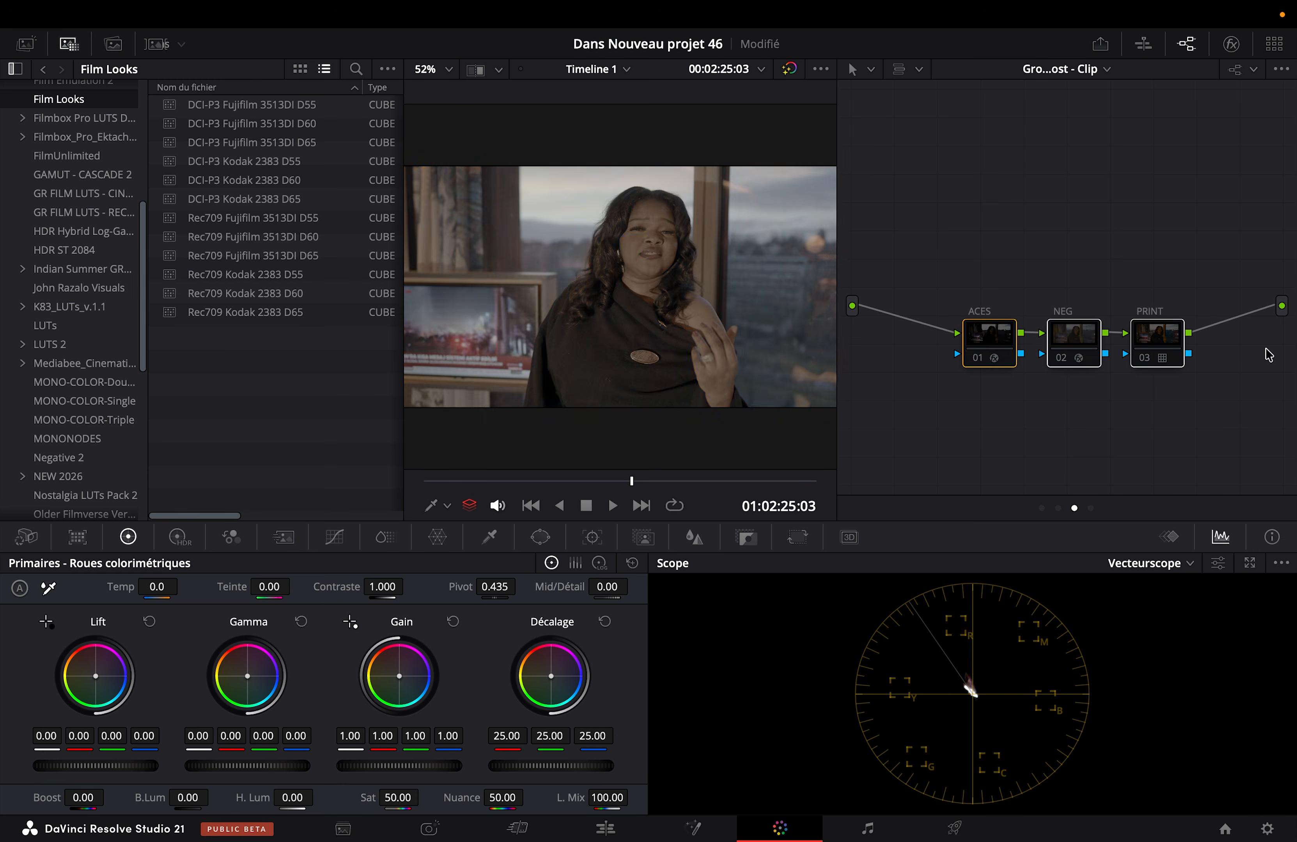
Step: Move the ACES node away from the other two and re-enable only that node
{"action": "left_click_drag", "start_coordinate": [989, 345], "coordinate": [954, 286]}
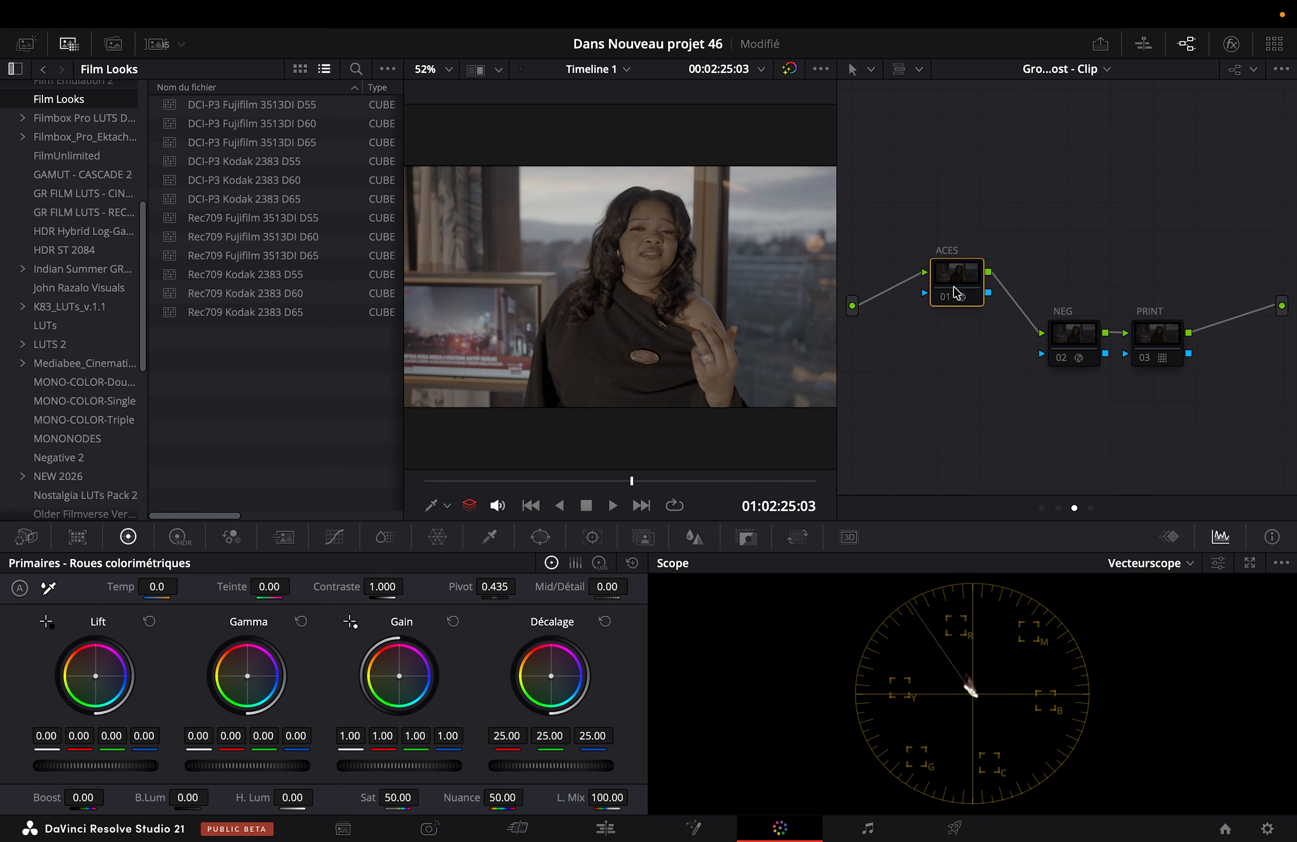
{"action": "left_click", "coordinate": [944, 297]}
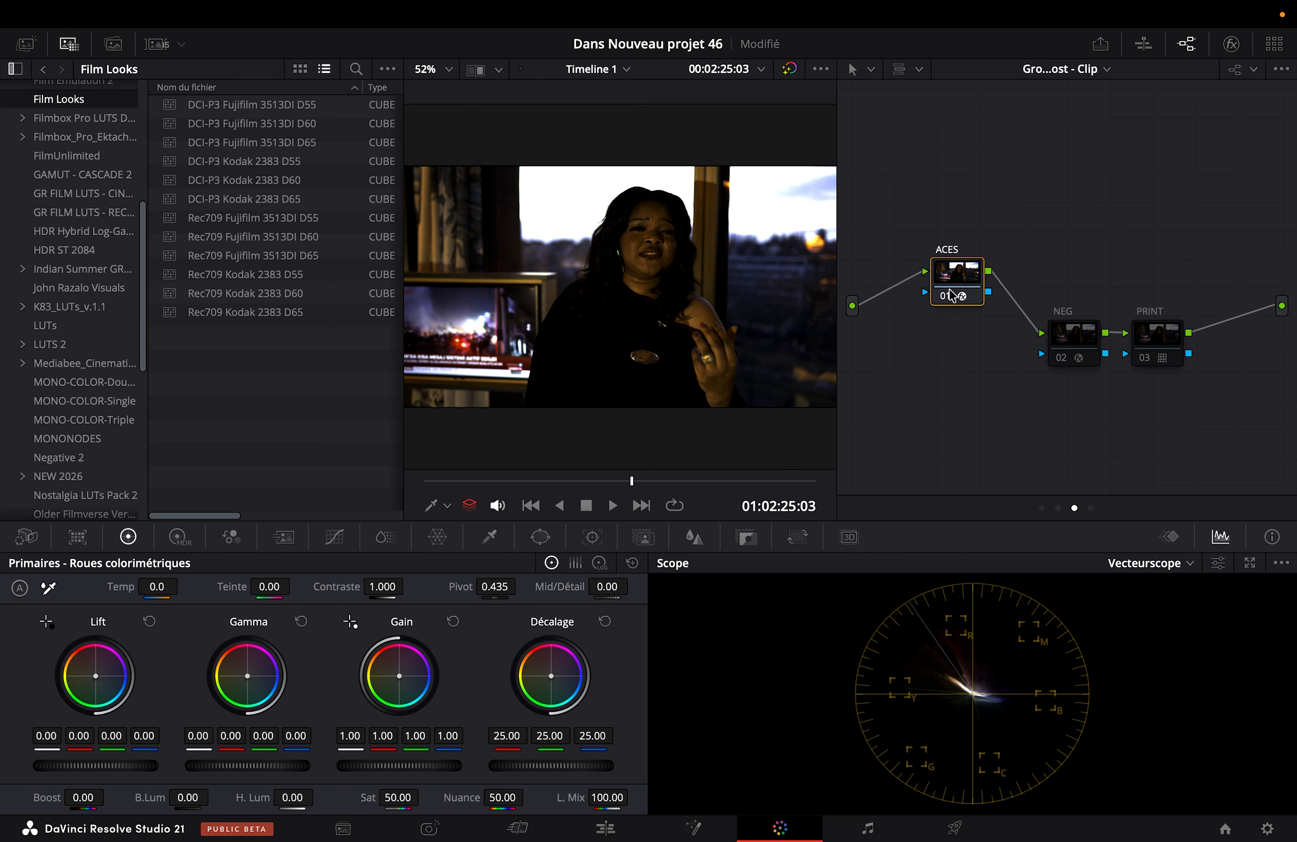
Step: Review the color space conversion settings of the ACES node and the ACES Transform settings of the NEG node
{"action": "left_click", "coordinate": [1232, 43]}
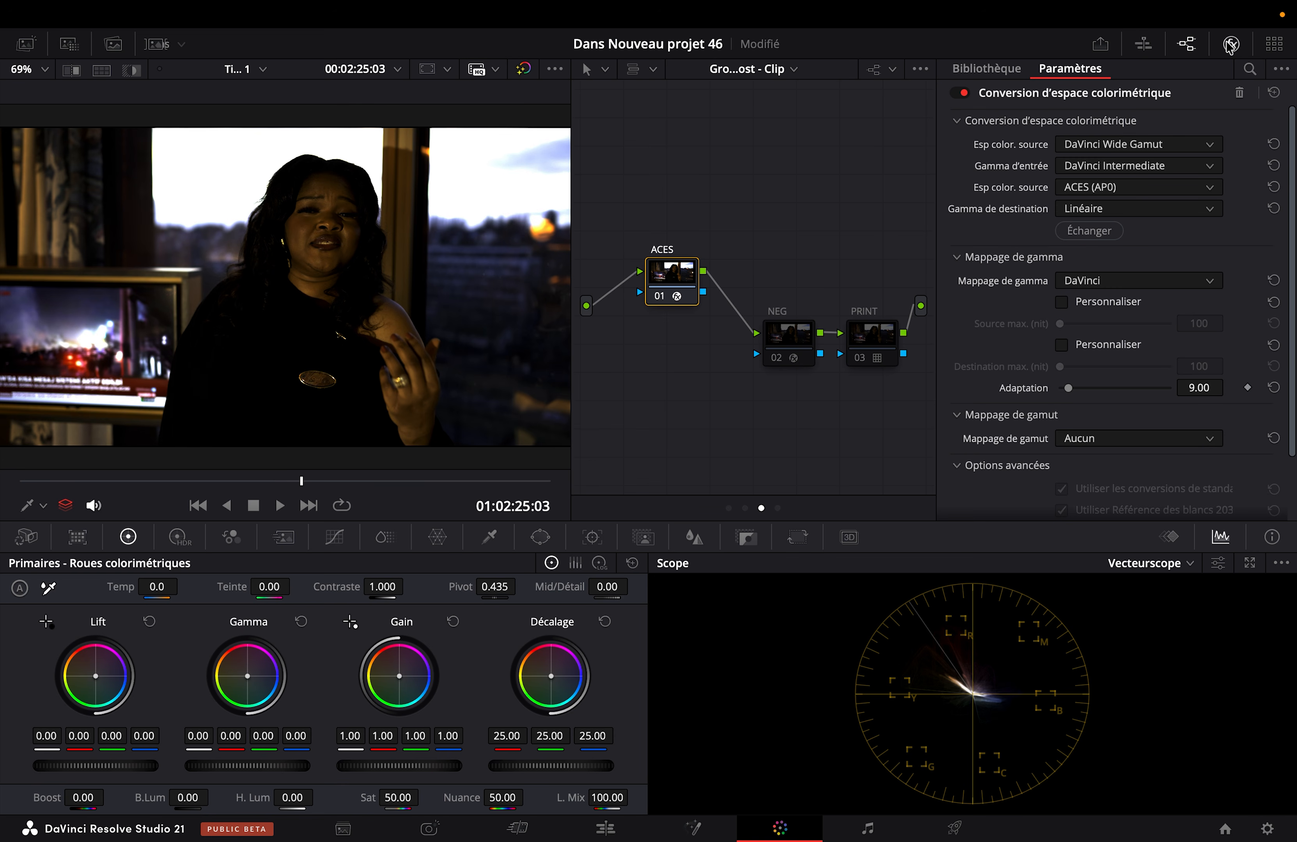
{"action": "left_click", "coordinate": [788, 344]}
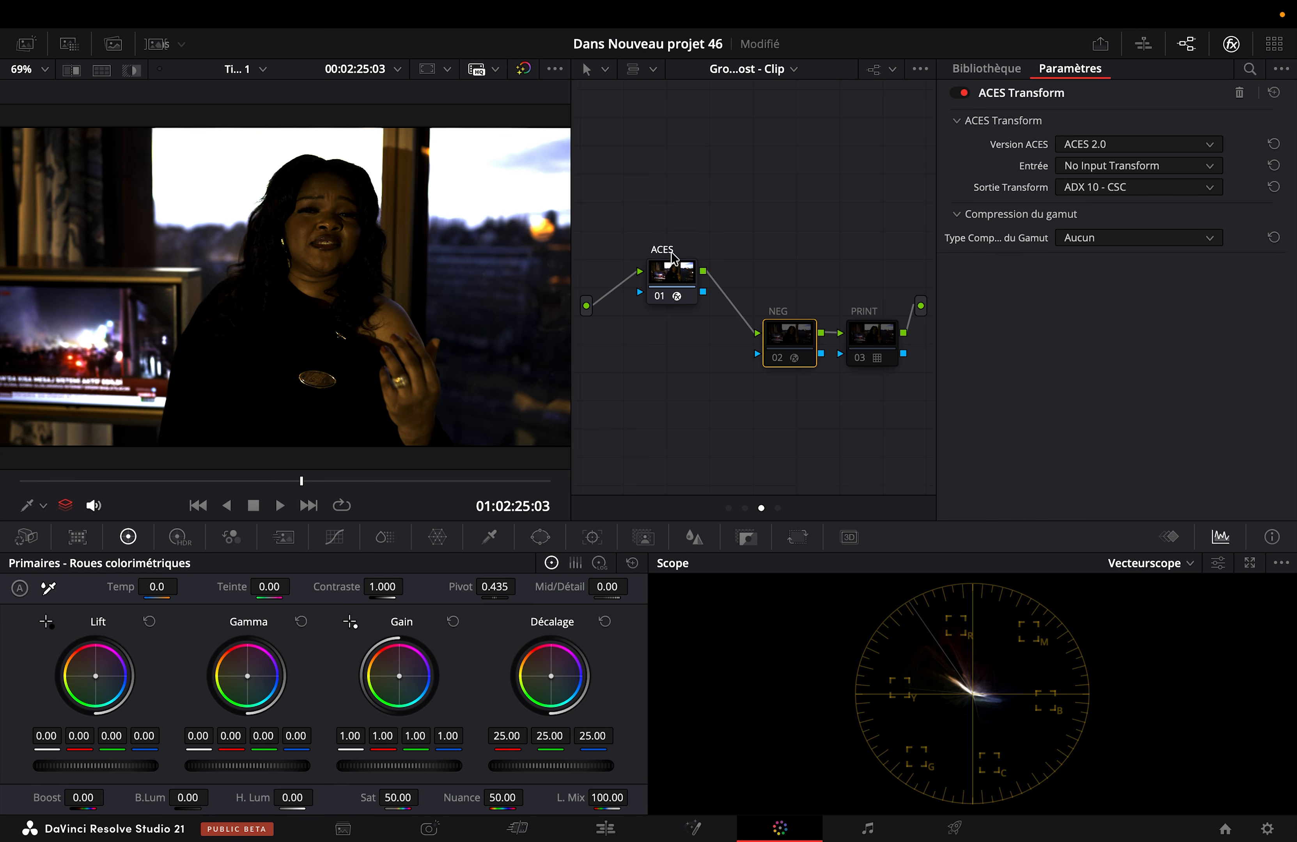
Step: Recheck the ACES and NEG transform settings and re-enable the NEG and PRINT nodes
{"action": "left_click", "coordinate": [675, 274]}
{"action": "left_click", "coordinate": [869, 345]}
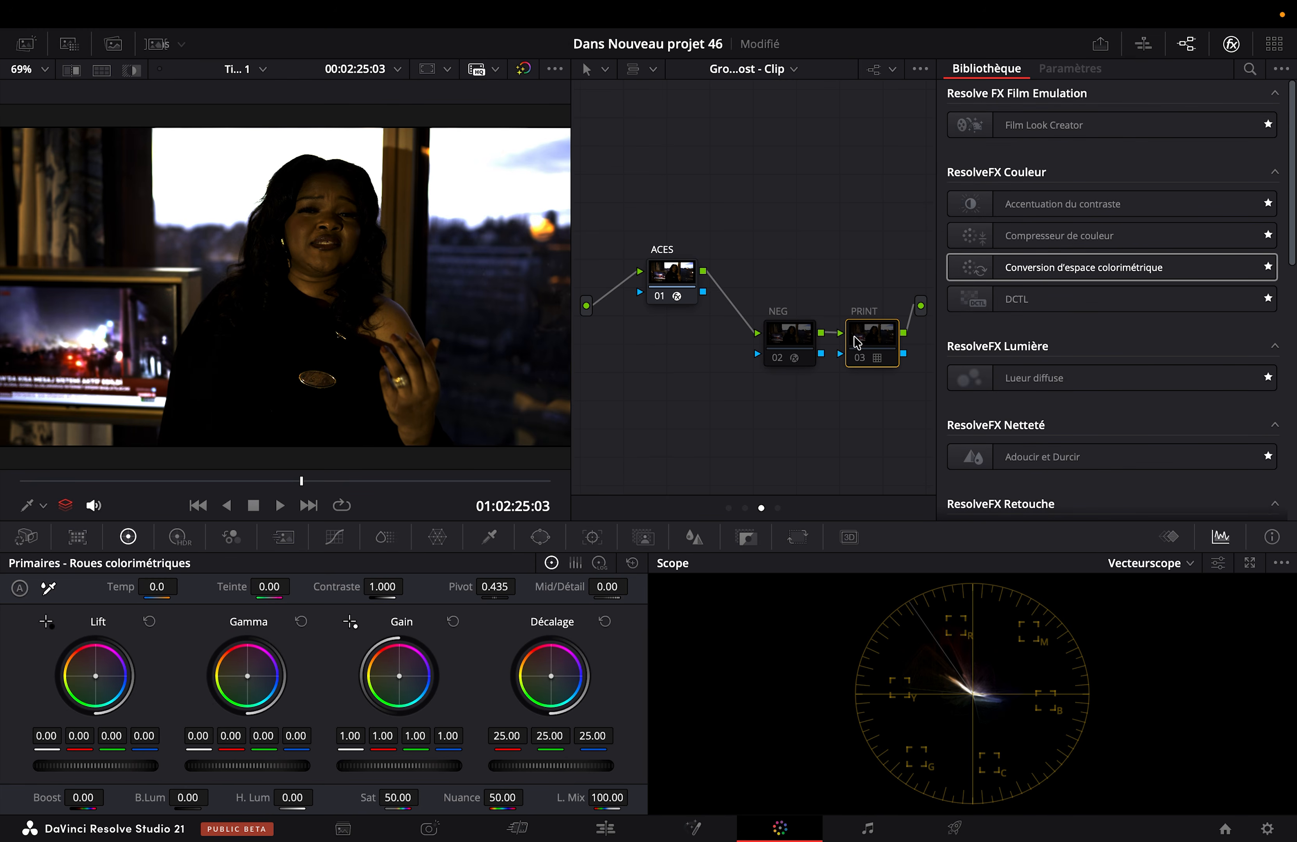
{"action": "left_click", "coordinate": [672, 284]}
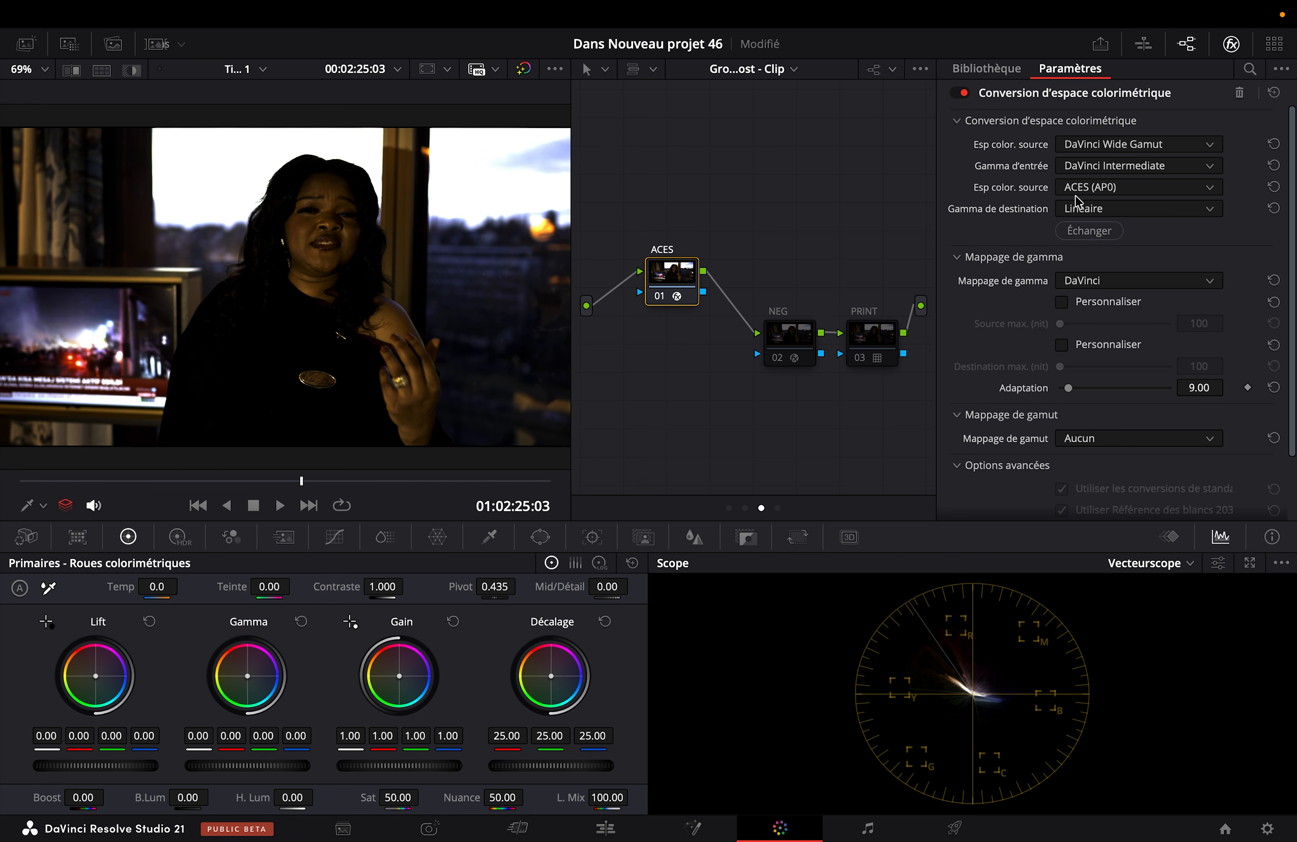
{"action": "left_click", "coordinate": [783, 328]}
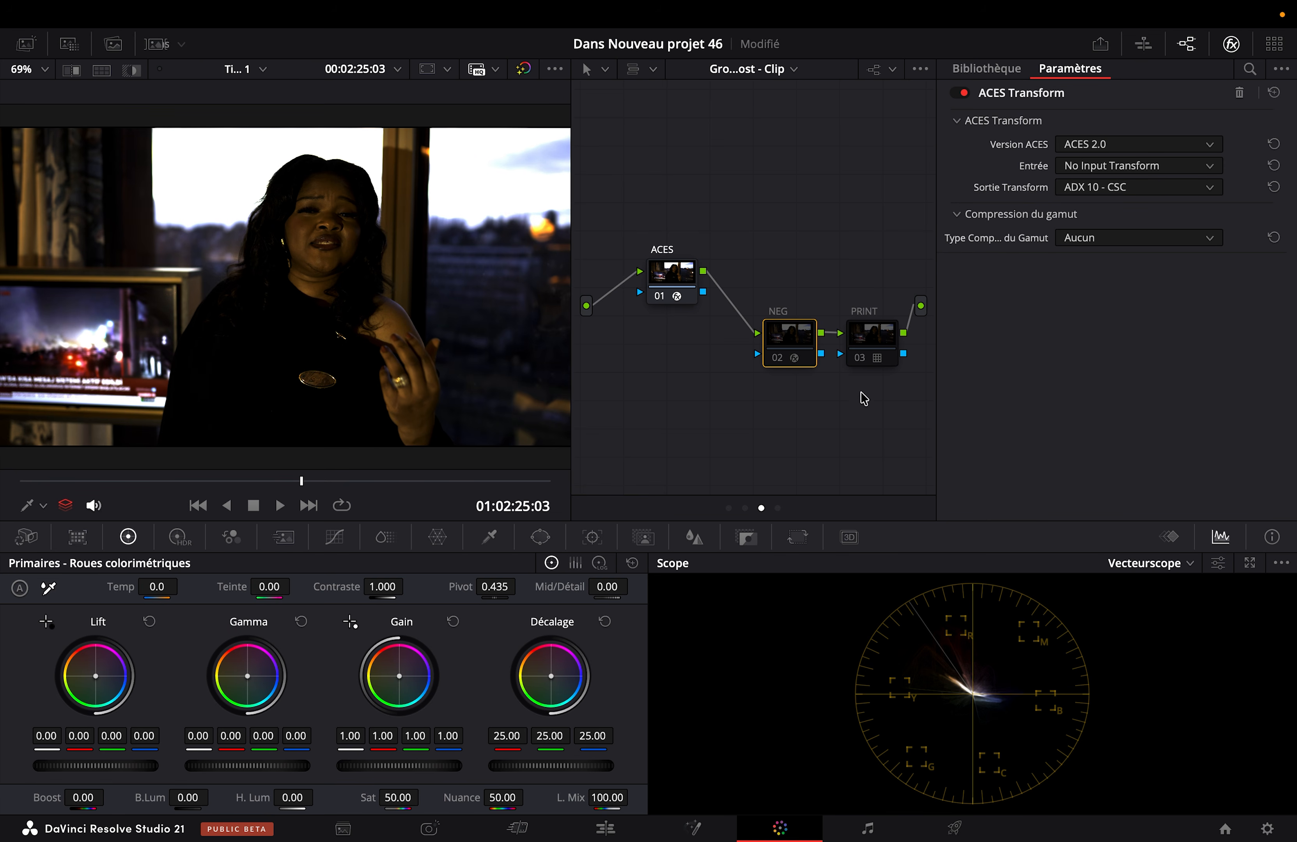
{"action": "left_click", "coordinate": [877, 342]}
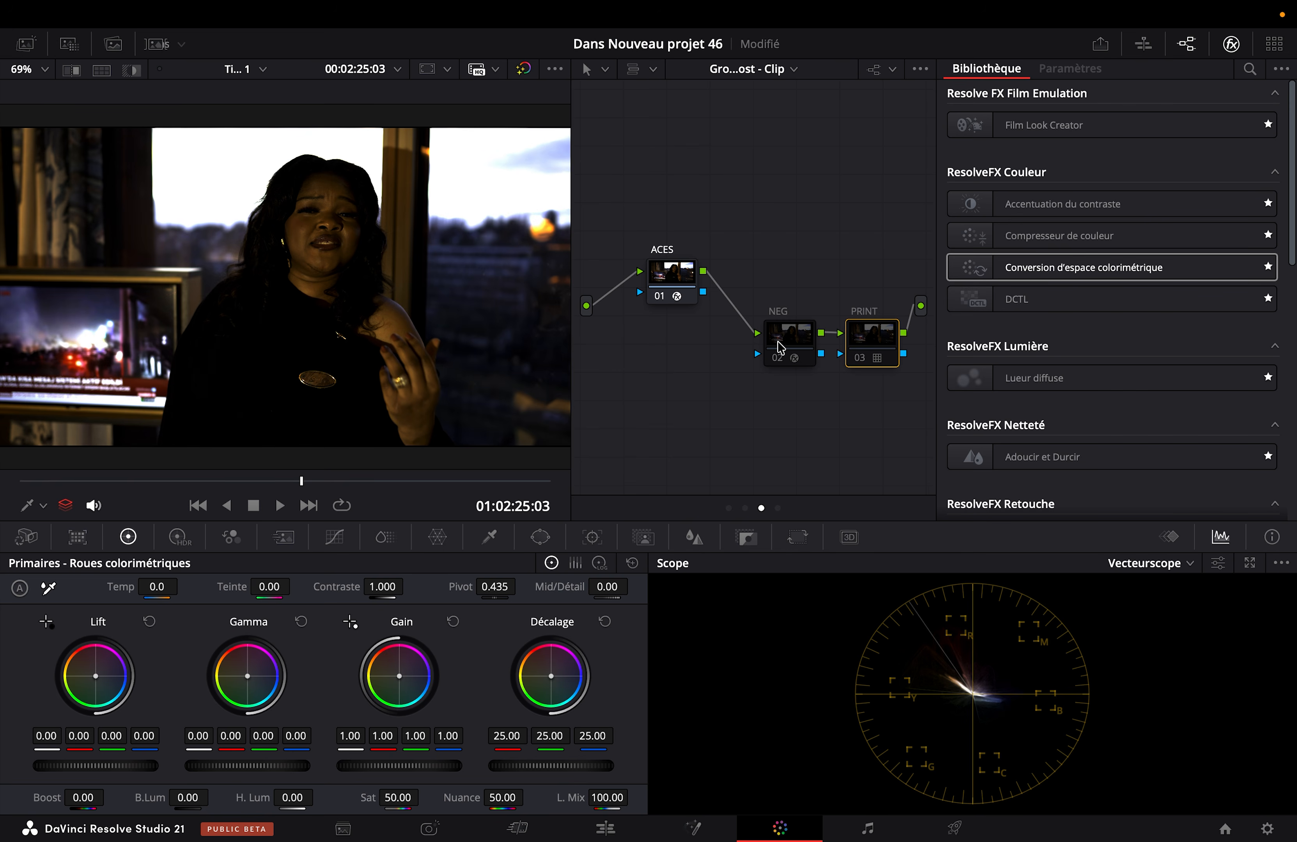
{"action": "left_click", "coordinate": [786, 363]}
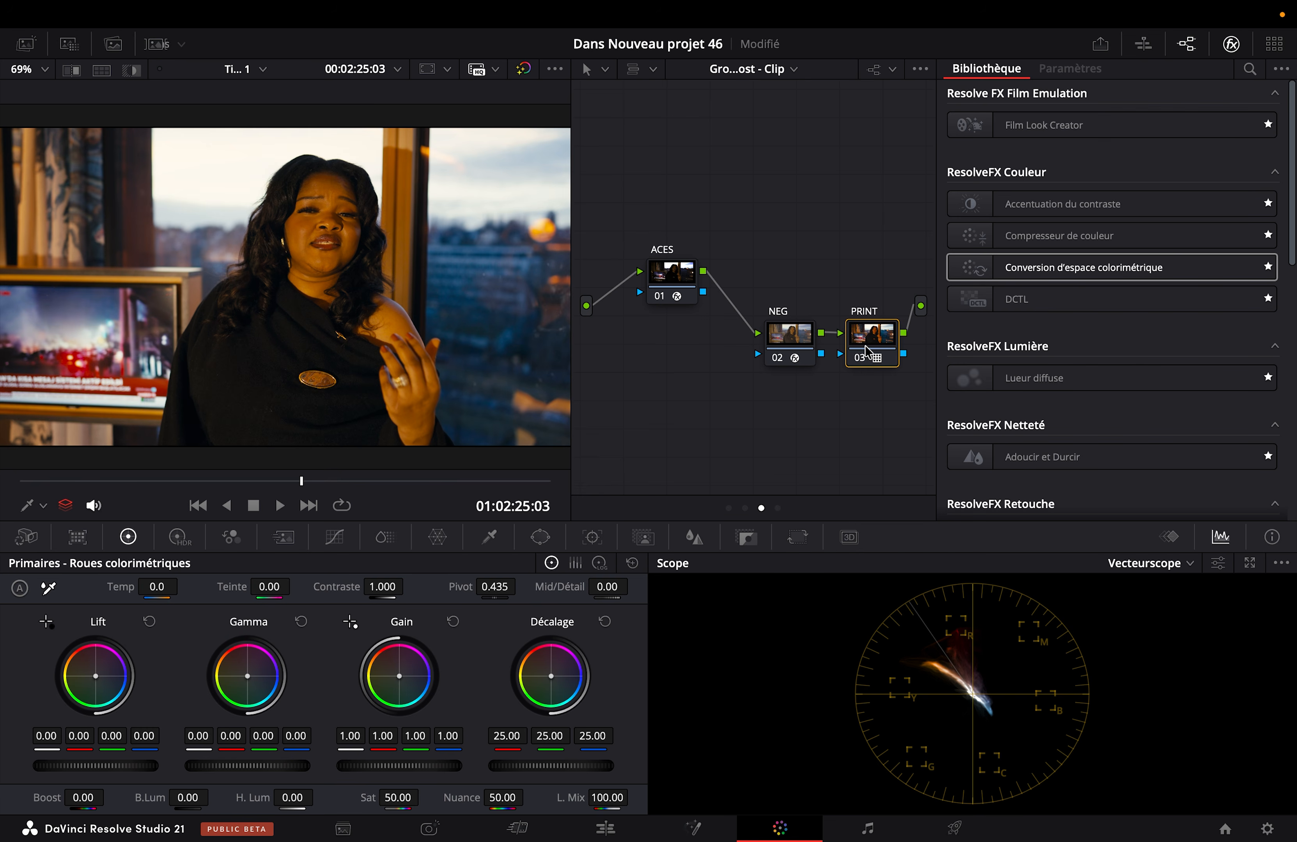
Step: Reveal the PRINT node's LUT and try Rec709 Kodak 2383 D55 and DCI-P3 Fujifilm 3513DI D55 from Film Looks
{"action": "right_click", "coordinate": [866, 346]}
{"action": "left_click", "coordinate": [930, 556]}
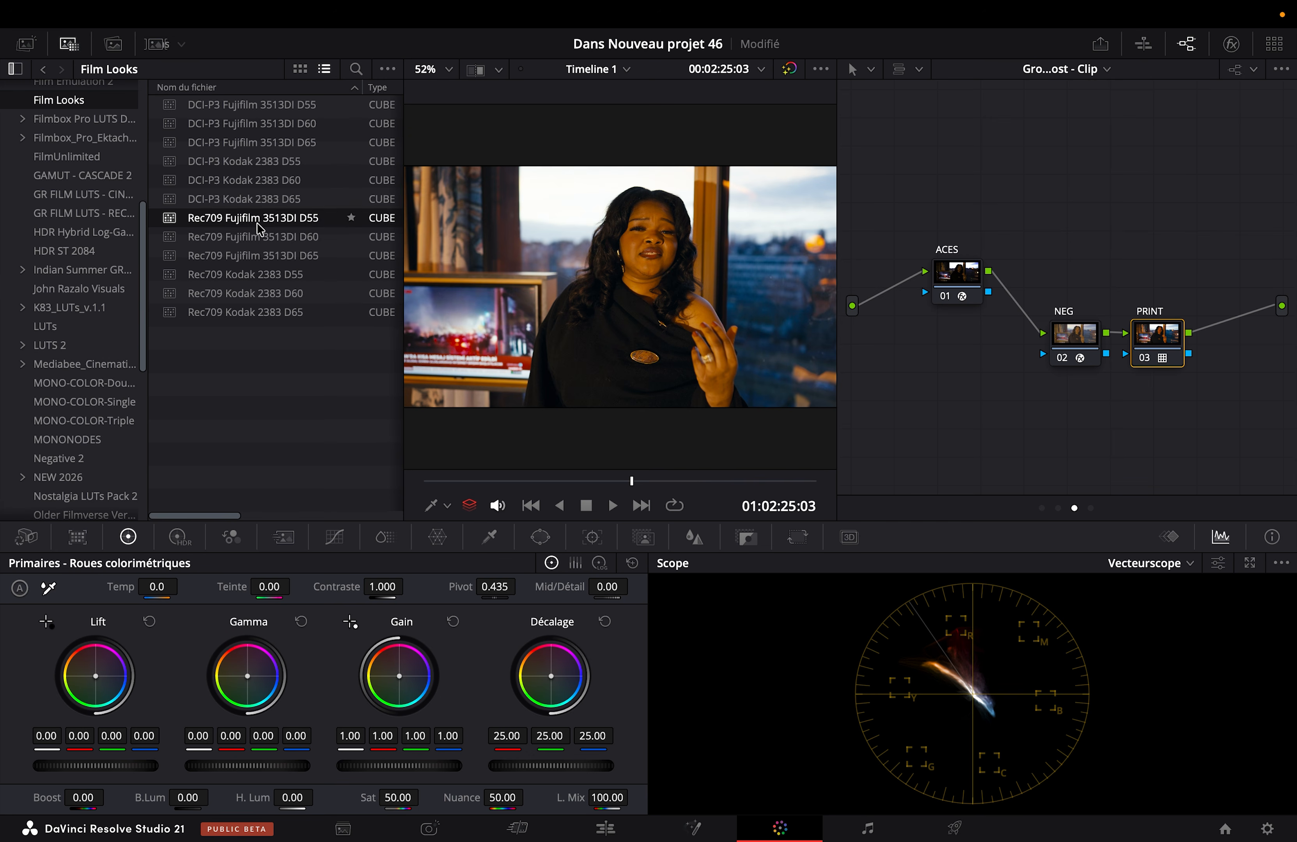
{"action": "left_click", "coordinate": [252, 276]}
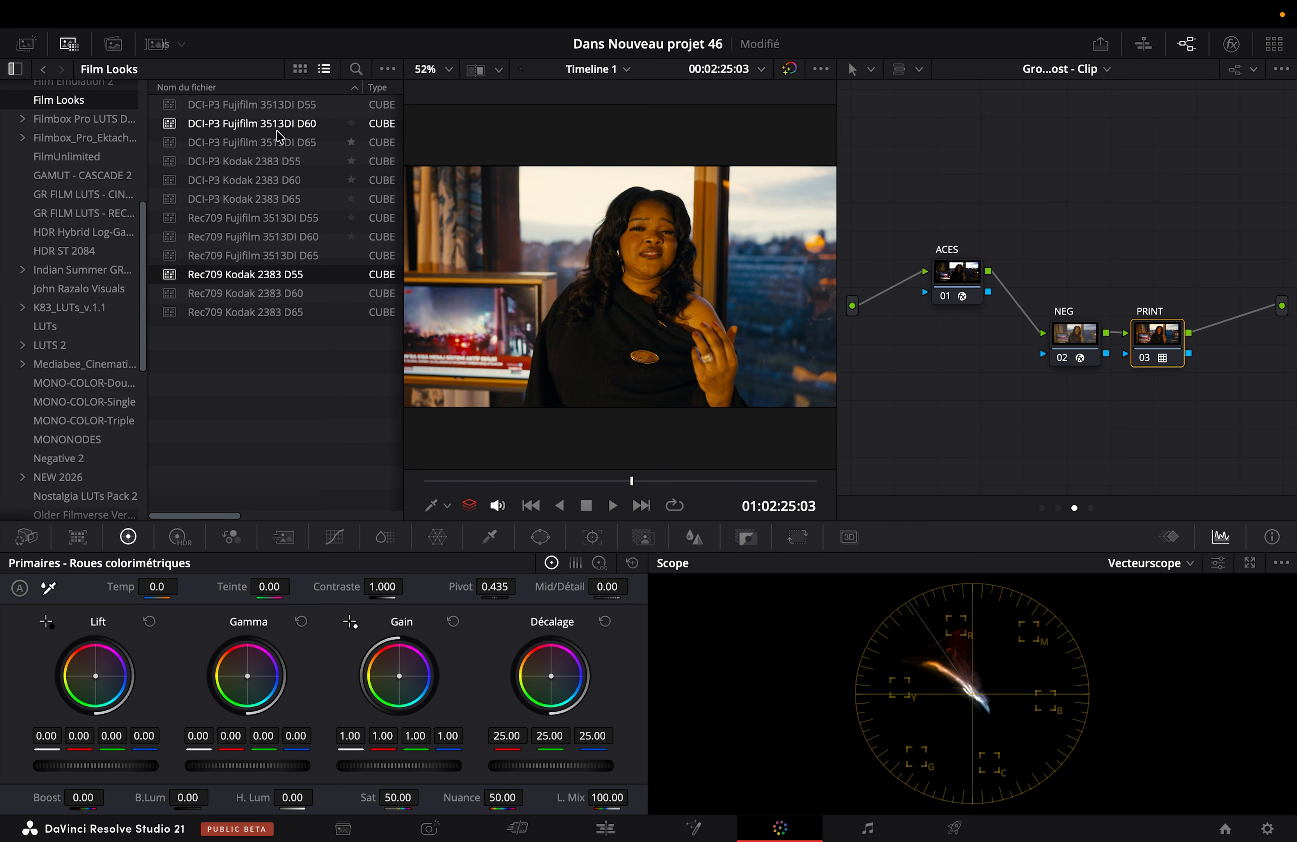
{"action": "left_click", "coordinate": [275, 107]}
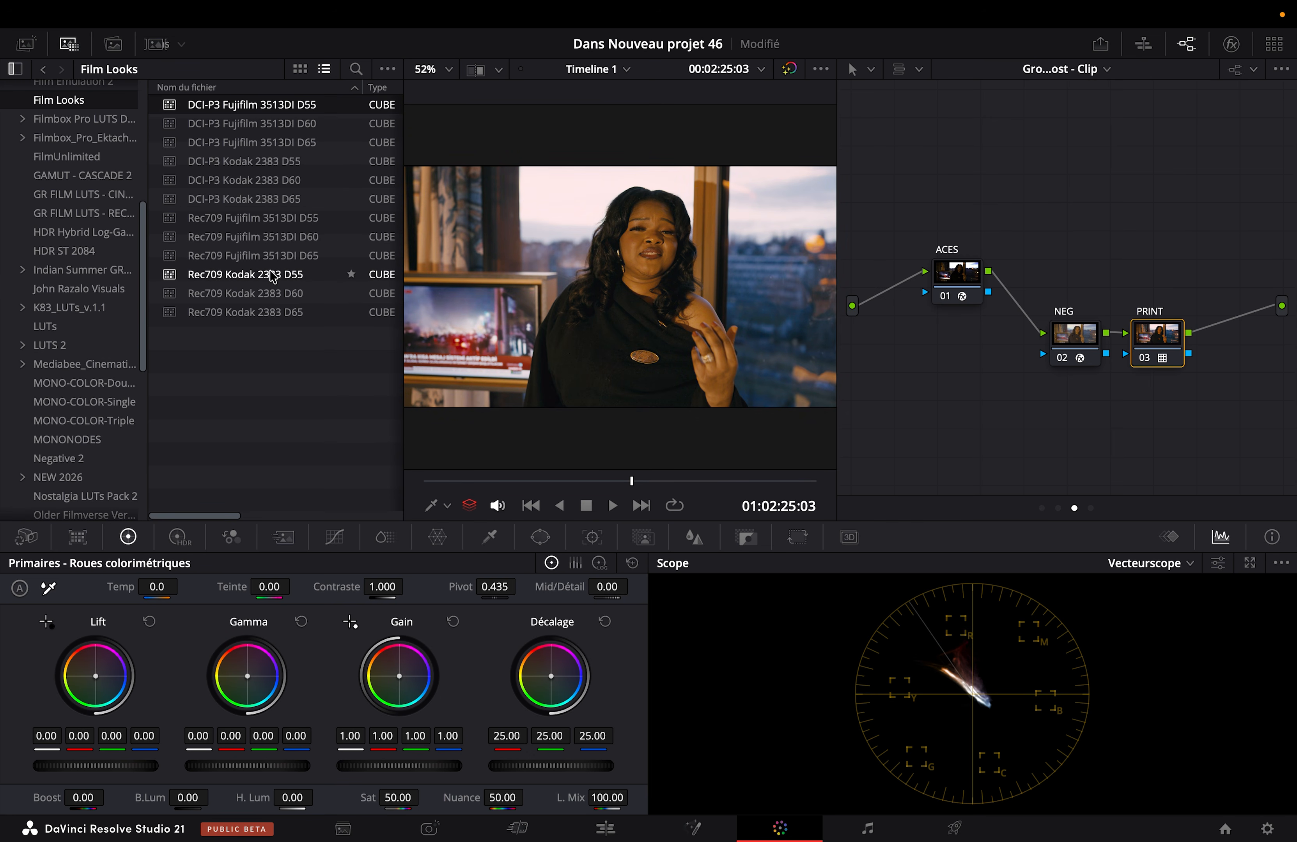
Step: Apply the Print SA1 Kodak 2393 LUT from the I- Standard folder of Print 2 to the PRINT node
{"action": "scroll", "coordinate": [60, 509], "scroll_direction": "down", "scroll_amount": 4}
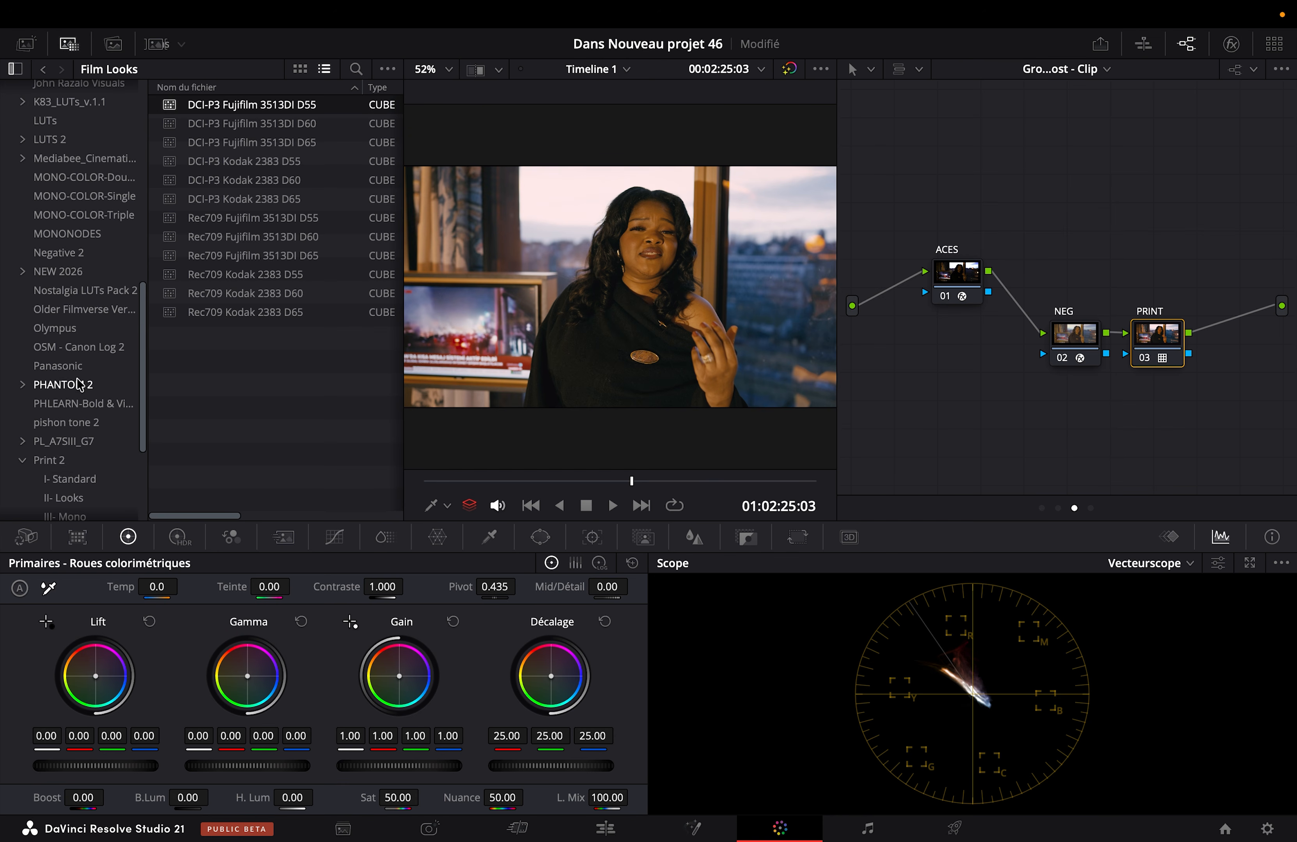
{"action": "left_click", "coordinate": [77, 478]}
{"action": "left_click", "coordinate": [248, 126]}
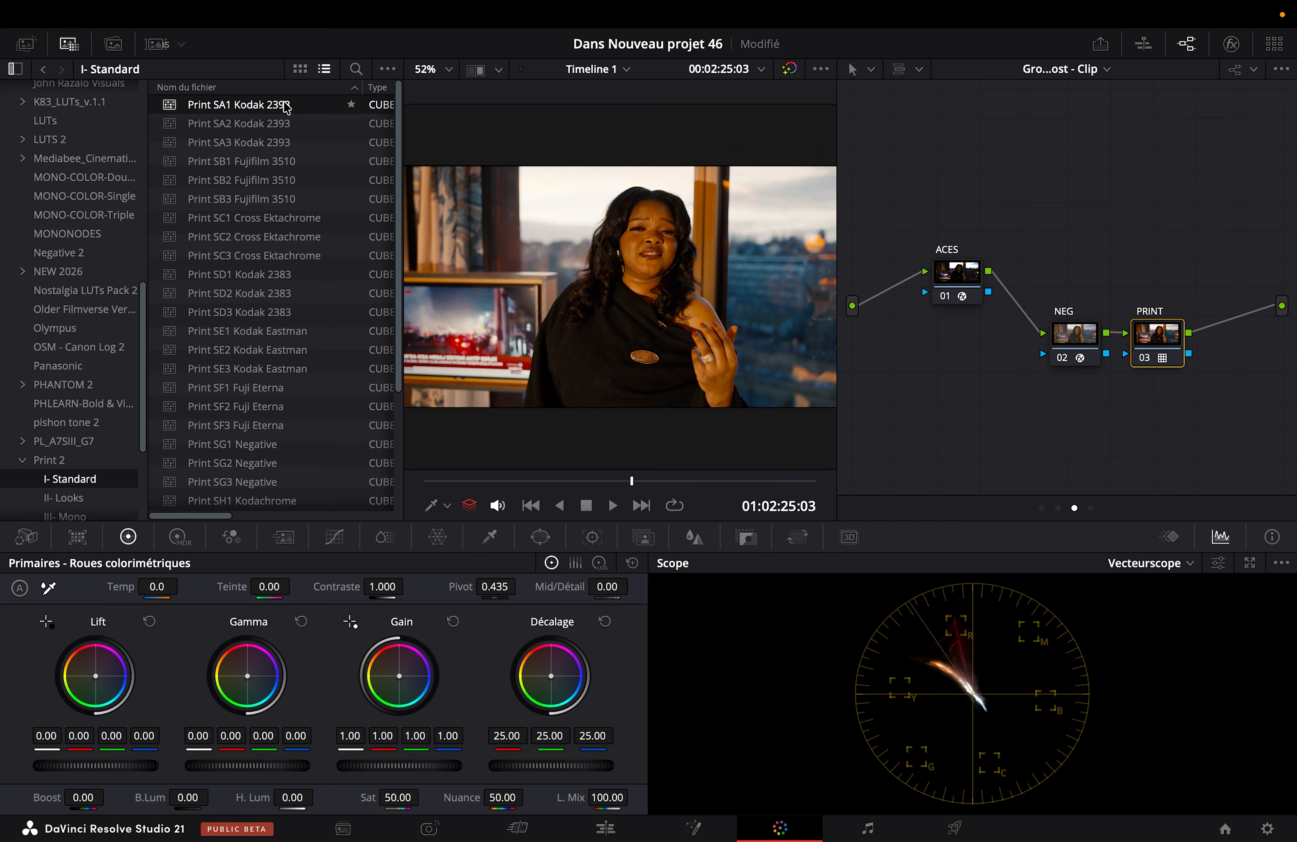
Step: Compare the full-screen image with the grade bypassed and restored, and close the LUT browser
{"action": "key", "text": "super+f"}
{"action": "key", "text": "shift+d"}
{"action": "key", "text": "shift+d"}
{"action": "key", "text": "shift+d"}
{"action": "key", "text": "shift+d"}
{"action": "key", "text": "shift+d"}
{"action": "key", "text": "shift+d"}
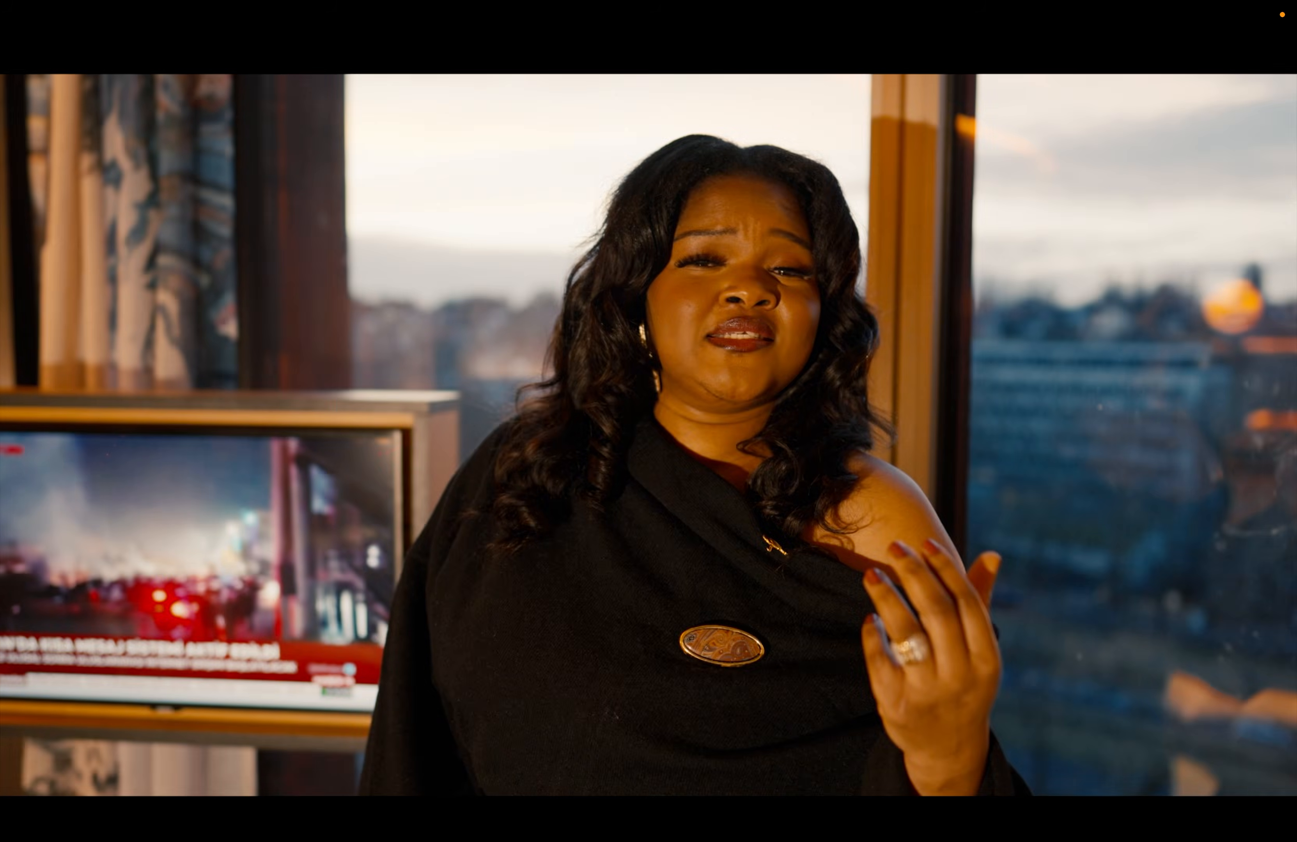
{"action": "key", "text": "super+f"}
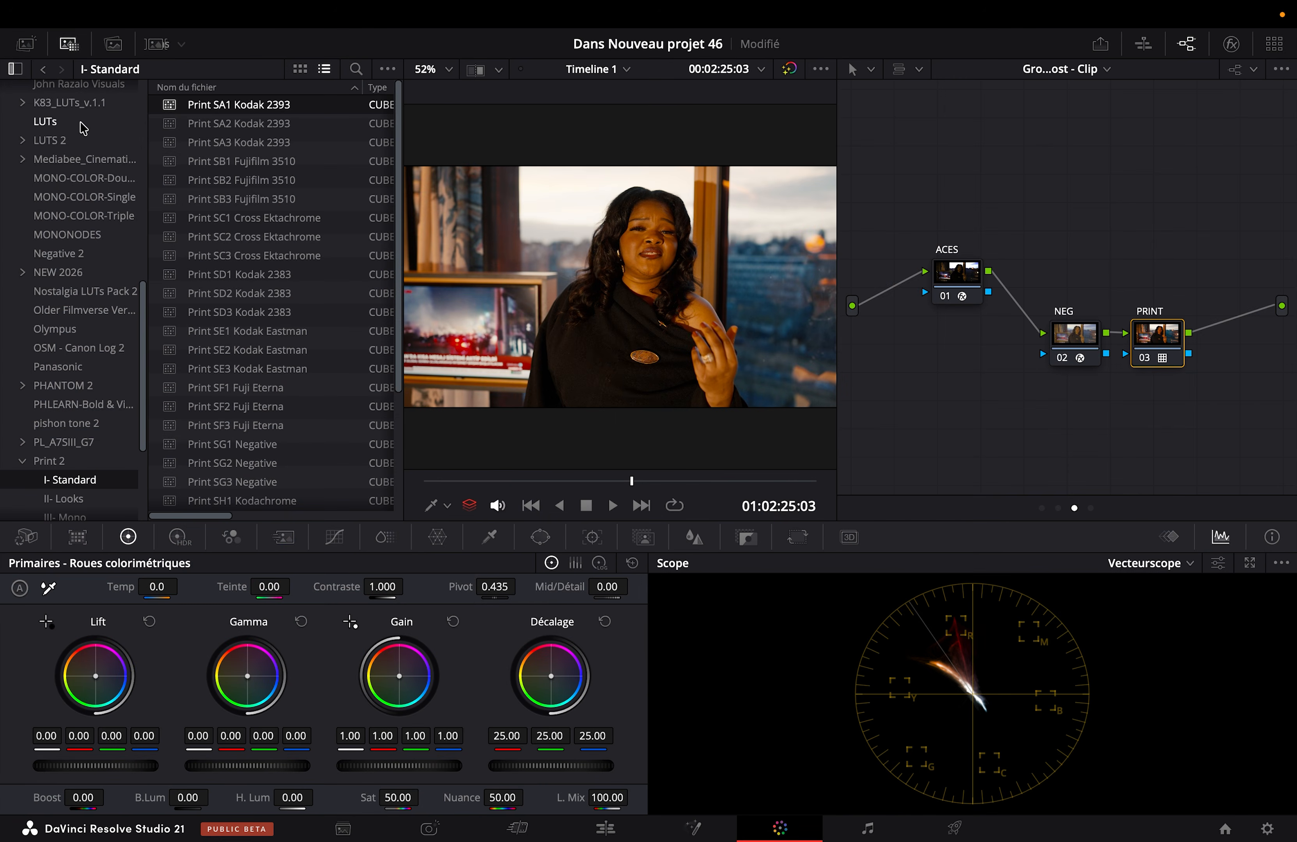
{"action": "left_click", "coordinate": [75, 44]}
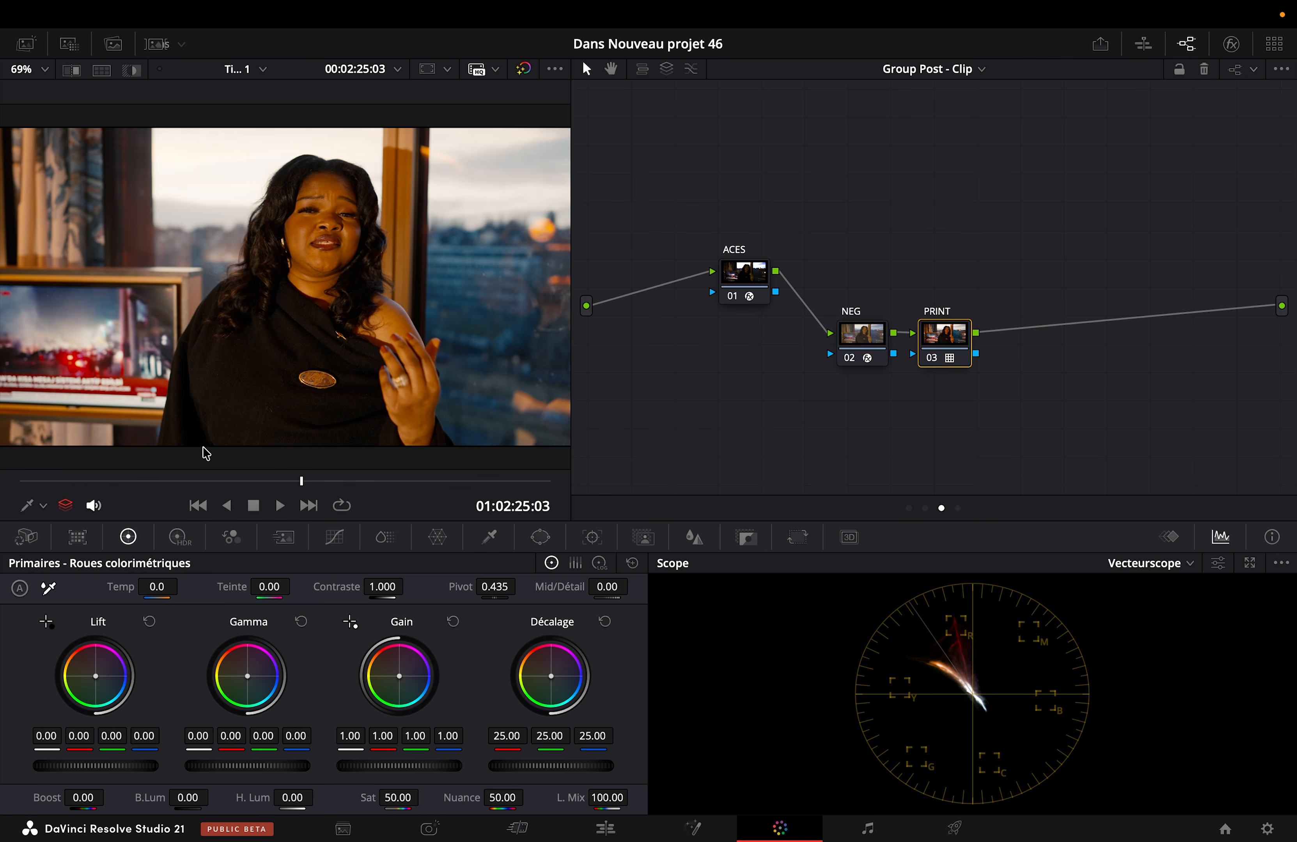
Step: Compare the close-up around 01:02:22:20 full screen with the grading toggled off and on, and return to the clip's first frame
{"action": "mouse_move", "coordinate": [70, 481]}
{"action": "left_mouse_down"}
{"action": "mouse_move", "coordinate": [12, 480]}
{"action": "mouse_move", "coordinate": [191, 480]}
{"action": "mouse_move", "coordinate": [81, 480]}
{"action": "left_mouse_up"}
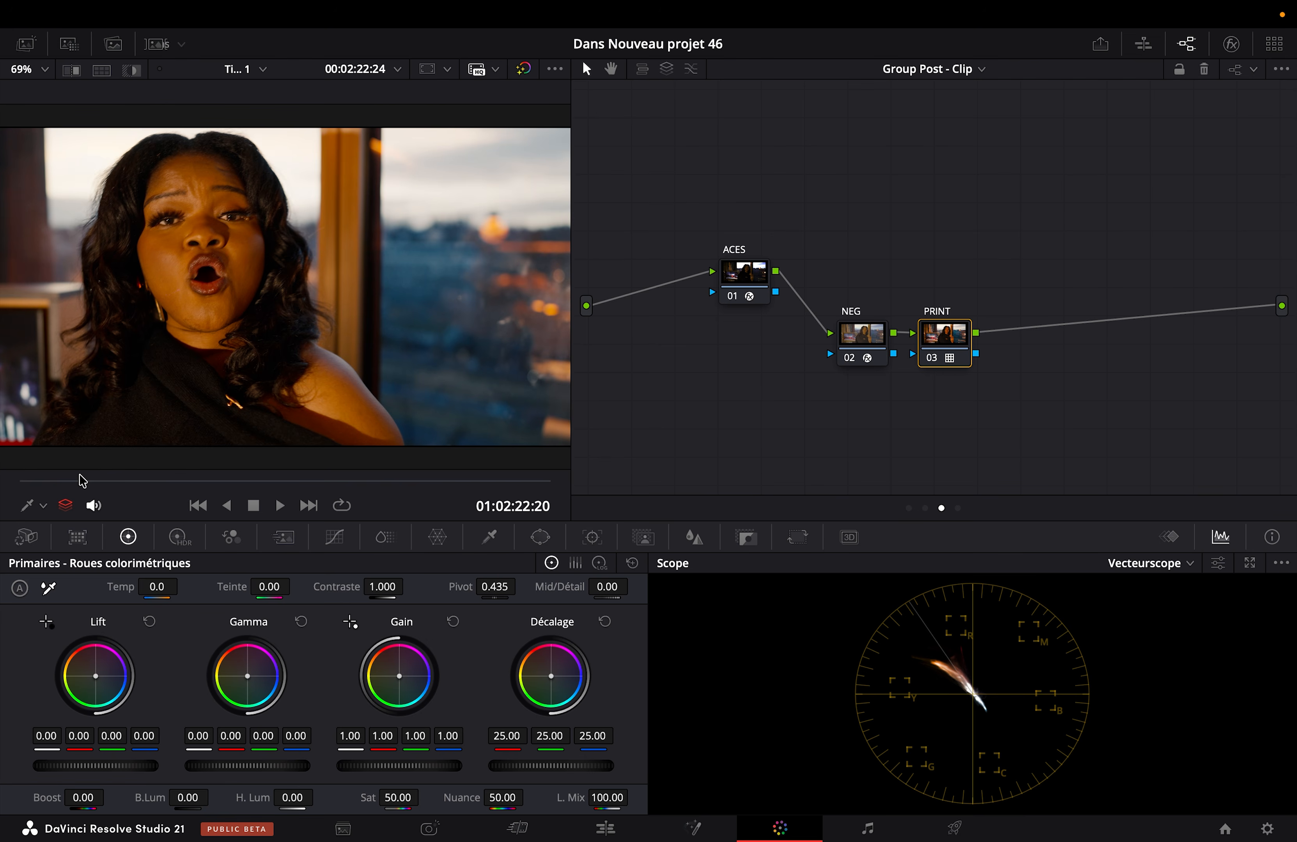
{"action": "key", "text": "super+f"}
{"action": "key", "text": "super+d"}
{"action": "key", "text": "super+d"}
{"action": "key", "text": "super+d"}
{"action": "key", "text": "super+d"}
{"action": "key", "text": "super+f"}
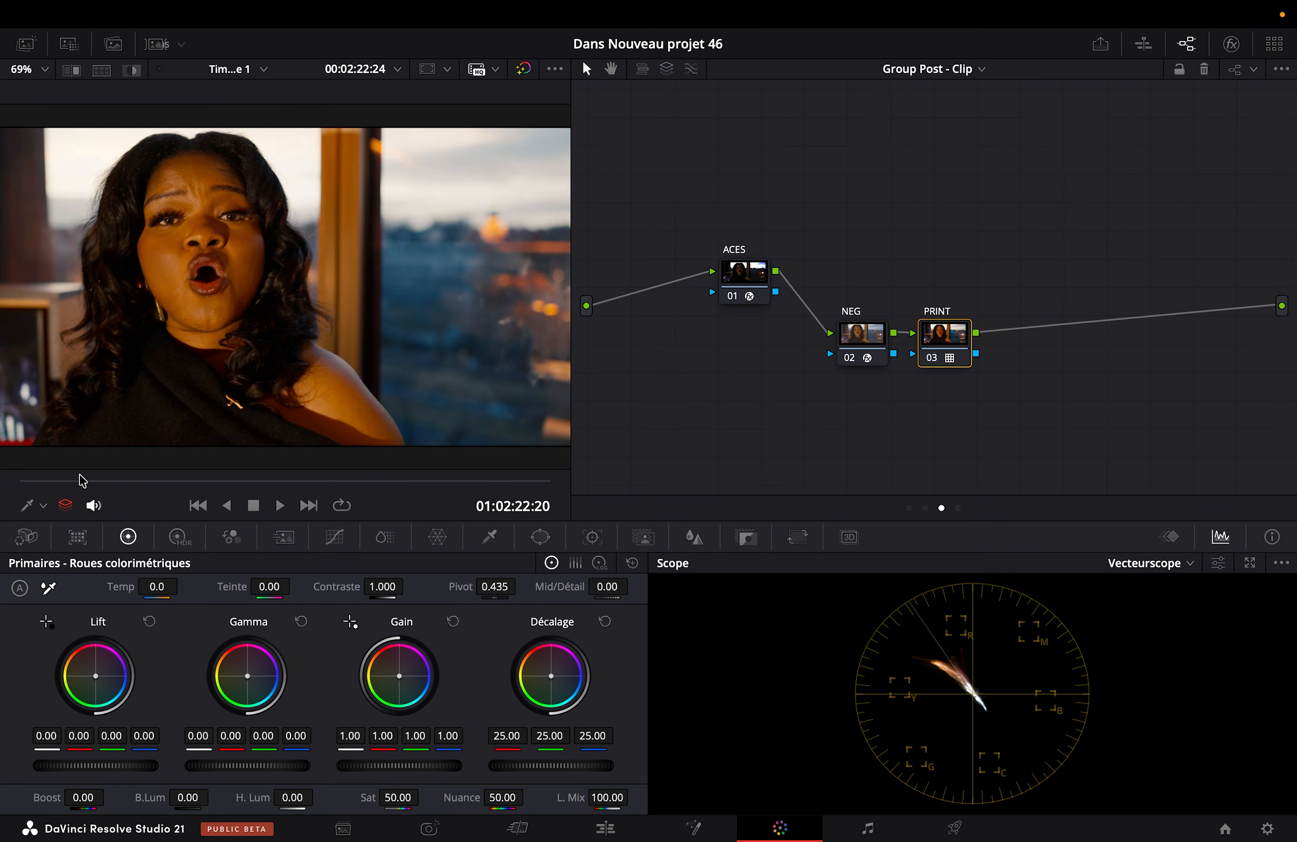
{"action": "left_click_drag", "start_coordinate": [80, 481], "coordinate": [1, 488]}
Step: Move the ACES, NEG and PRINT nodes together into a row beside the graph's output
{"action": "left_click_drag", "start_coordinate": [1036, 397], "coordinate": [835, 281]}
{"action": "left_click_drag", "start_coordinate": [987, 210], "coordinate": [699, 308]}
{"action": "left_click_drag", "start_coordinate": [765, 274], "coordinate": [1083, 289]}
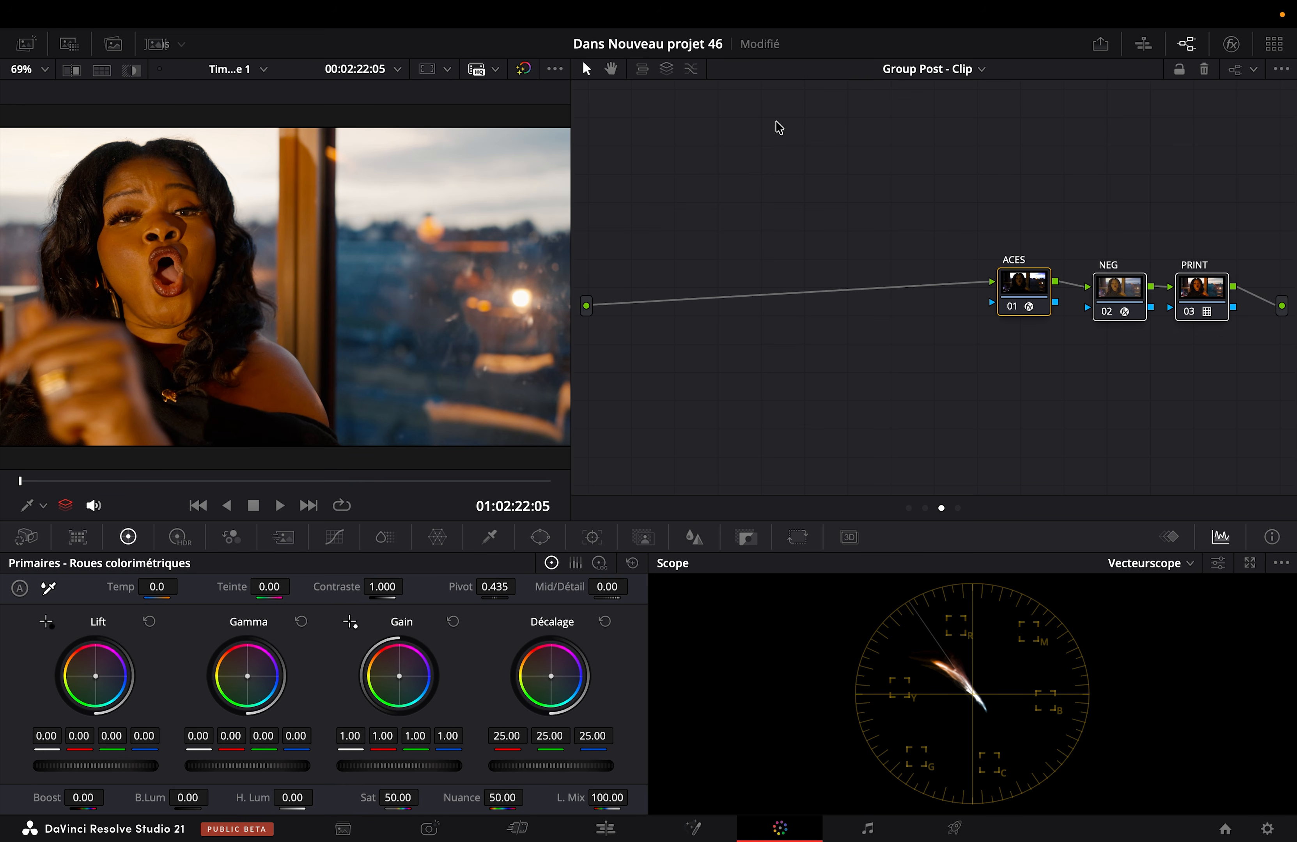
Step: Combine the ACES, NEG and PRINT nodes into one compound node in the Group Post-Clip graph
{"action": "left_click", "coordinate": [930, 69]}
{"action": "left_click", "coordinate": [955, 249]}
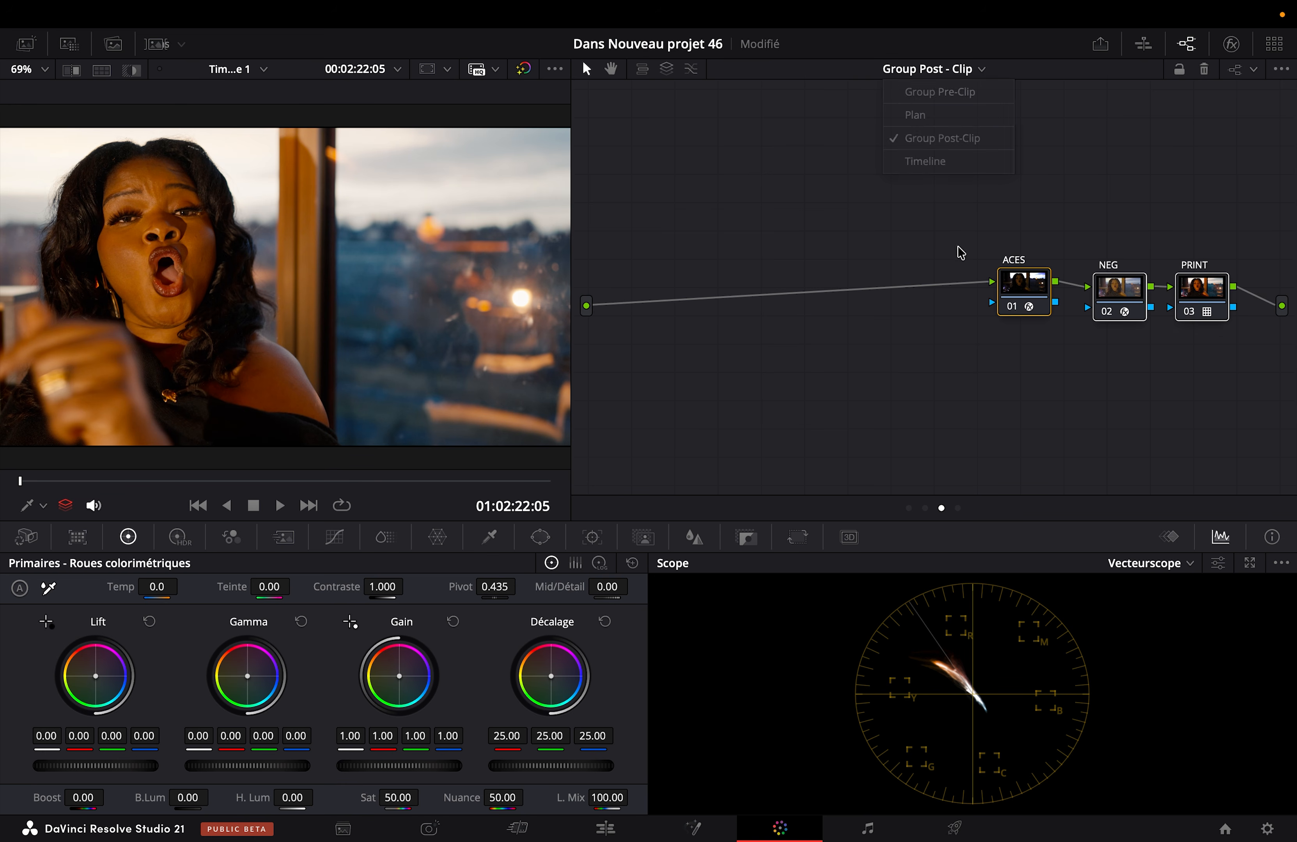
{"action": "left_click_drag", "start_coordinate": [961, 224], "coordinate": [1228, 296]}
{"action": "right_click", "coordinate": [1213, 291]}
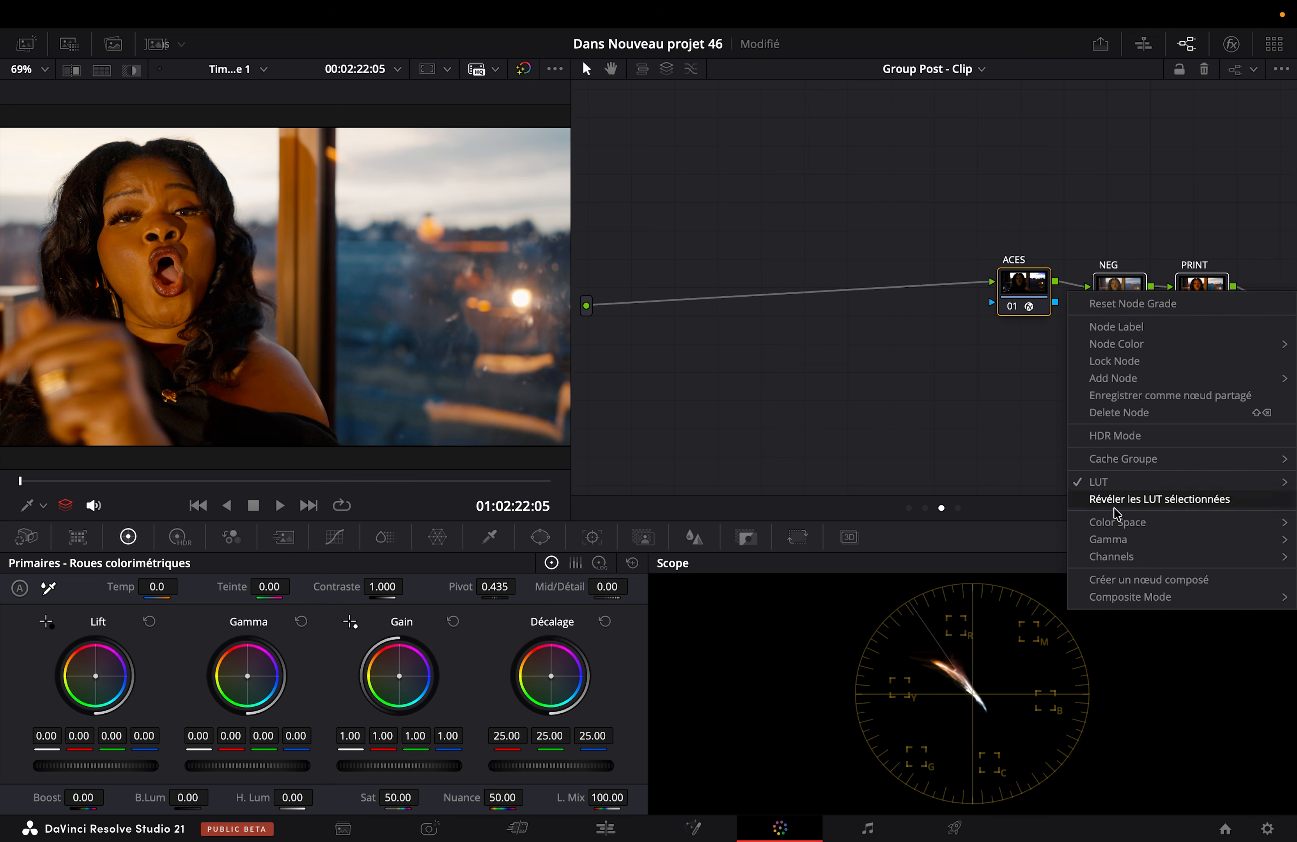
{"action": "left_click", "coordinate": [1116, 579]}
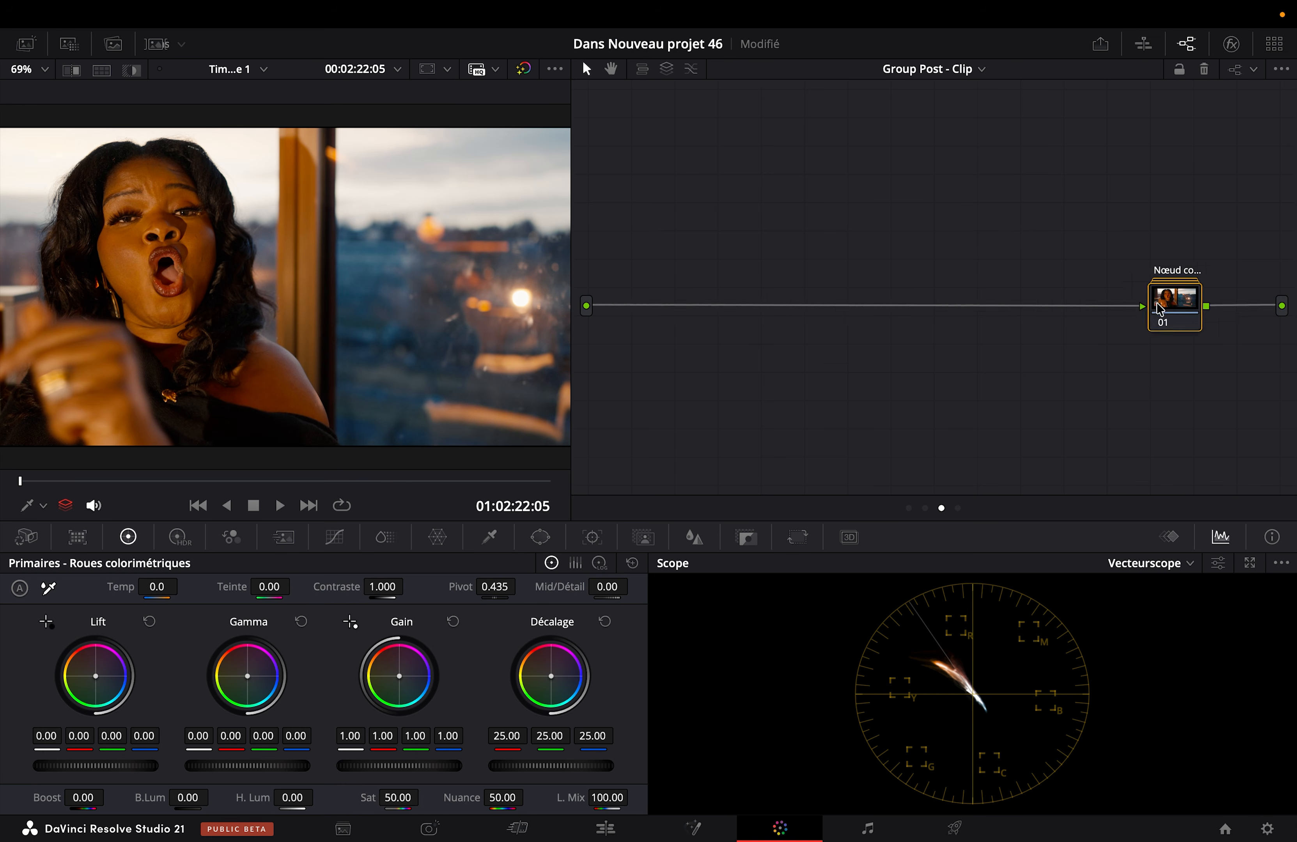
Step: Move the compound node away from the output and label it KODAK D55
{"action": "left_click_drag", "start_coordinate": [1211, 300], "coordinate": [1004, 346]}
{"action": "right_click", "coordinate": [1004, 347]}
{"action": "left_click", "coordinate": [1075, 416]}
{"action": "type", "text": "KO"}
{"action": "type", "text": "DAK "}
{"action": "type", "text": "D"}
{"action": "type", "text": "55"}
{"action": "key", "text": "Return"}
Step: Toggle the KODAK D55 compound node off and on to check its effect, including a full-screen view
{"action": "key", "text": "super+d"}
{"action": "key", "text": "super+d"}
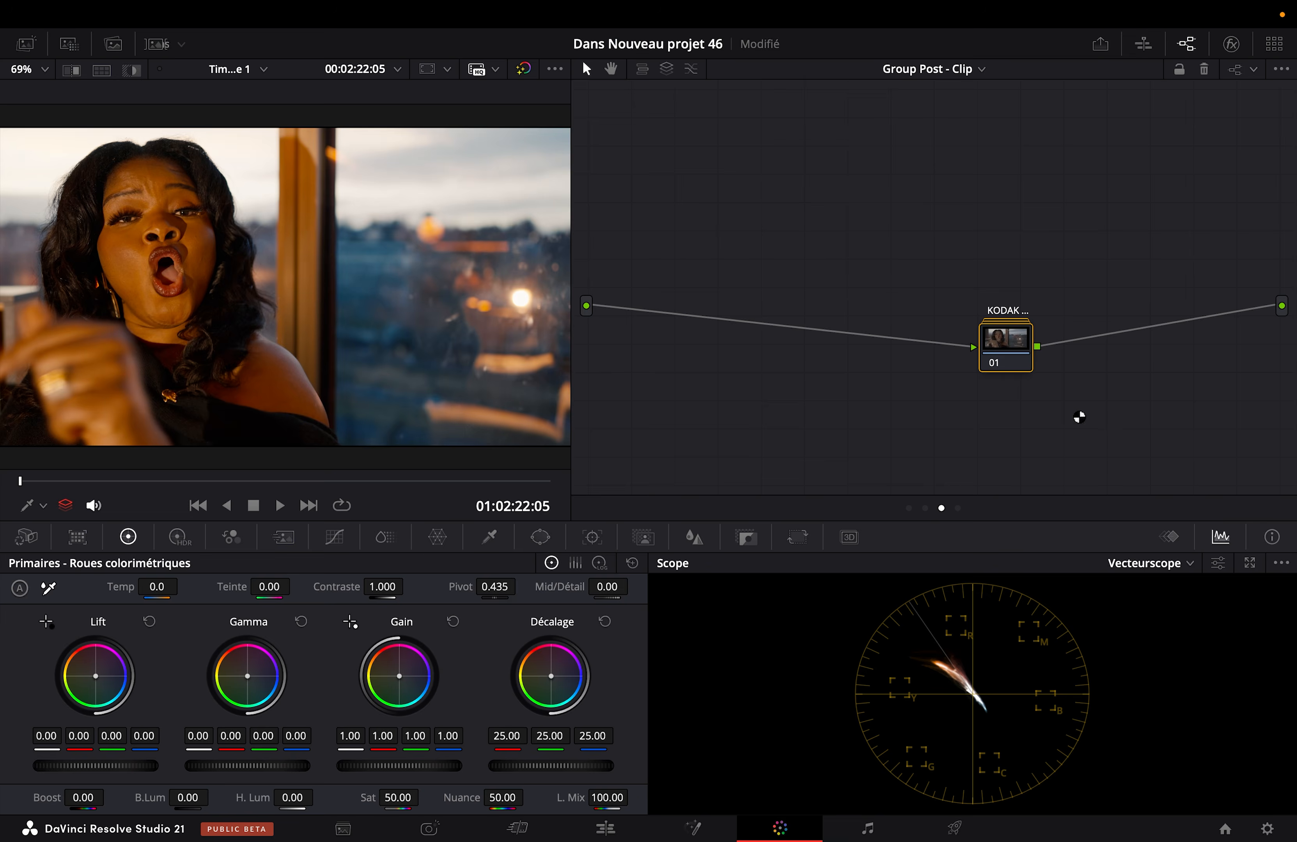
{"action": "key", "text": "super+f"}
{"action": "key", "text": "super+f"}
Step: Switch the node graph to the clip level (Plan) and build a centred row of six serial nodes
{"action": "left_click", "coordinate": [953, 69]}
{"action": "left_click", "coordinate": [927, 117]}
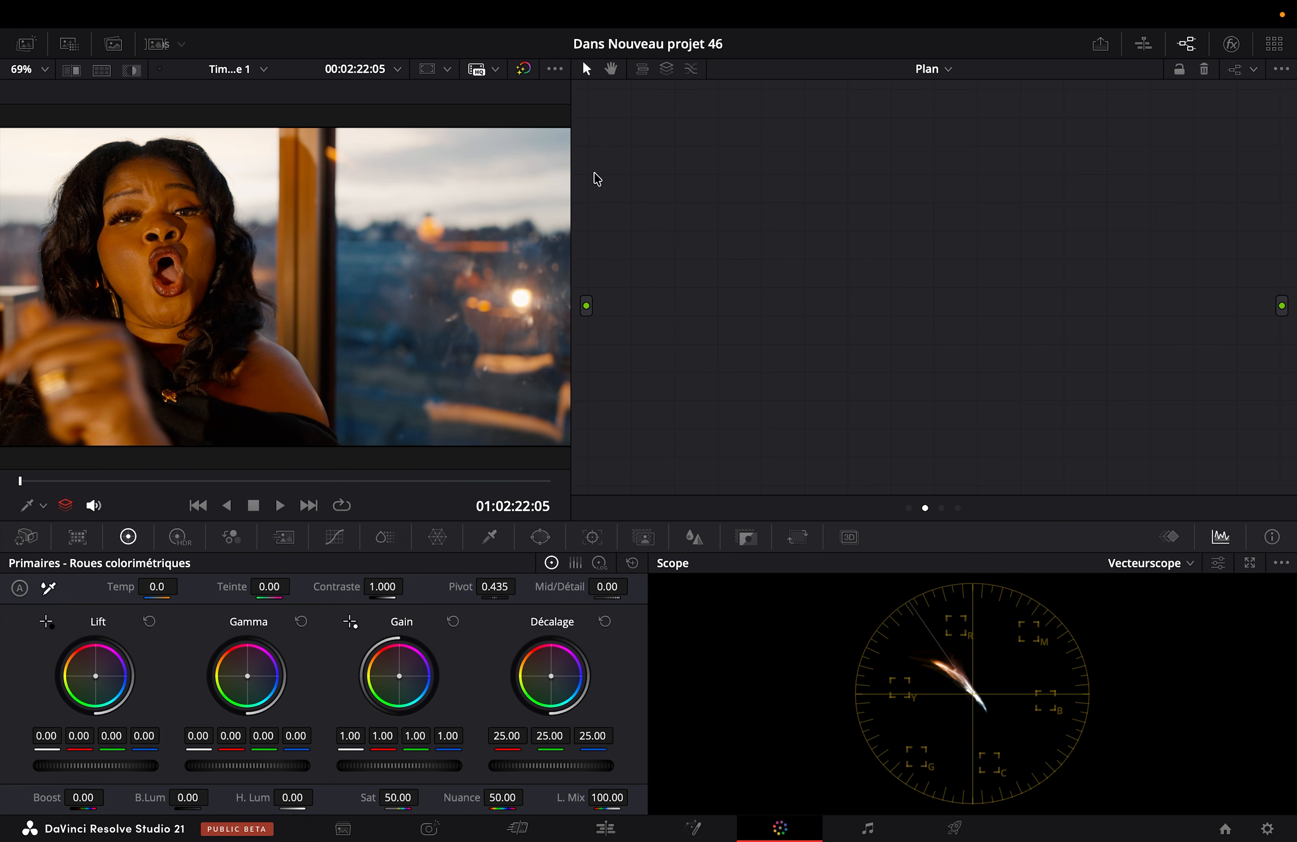
{"action": "key", "text": "alt+s"}
{"action": "key", "text": "alt+s"}
{"action": "key", "text": "alt+s"}
{"action": "key", "text": "alt+s"}
{"action": "key", "text": "alt+s"}
{"action": "key", "text": "alt+s"}
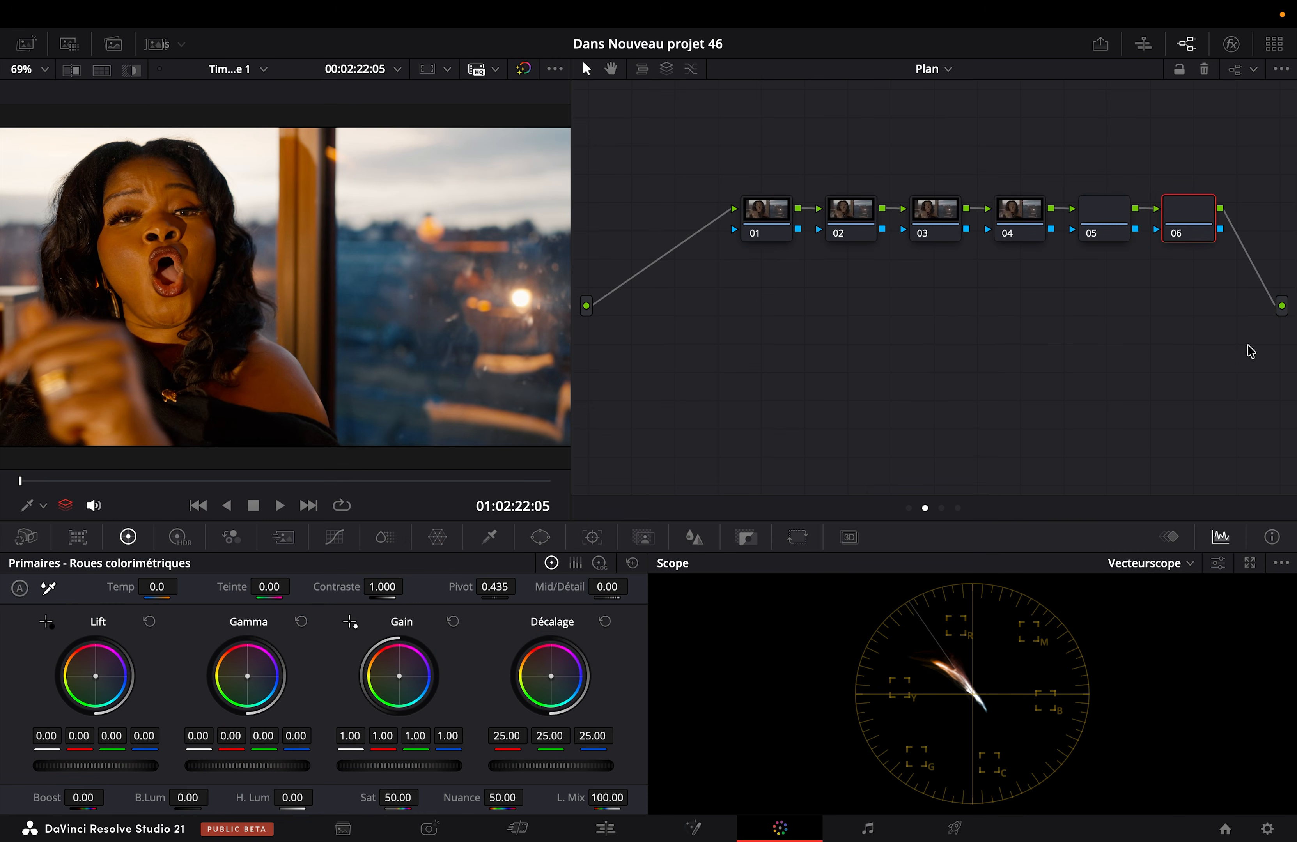
{"action": "left_click", "coordinate": [726, 308]}
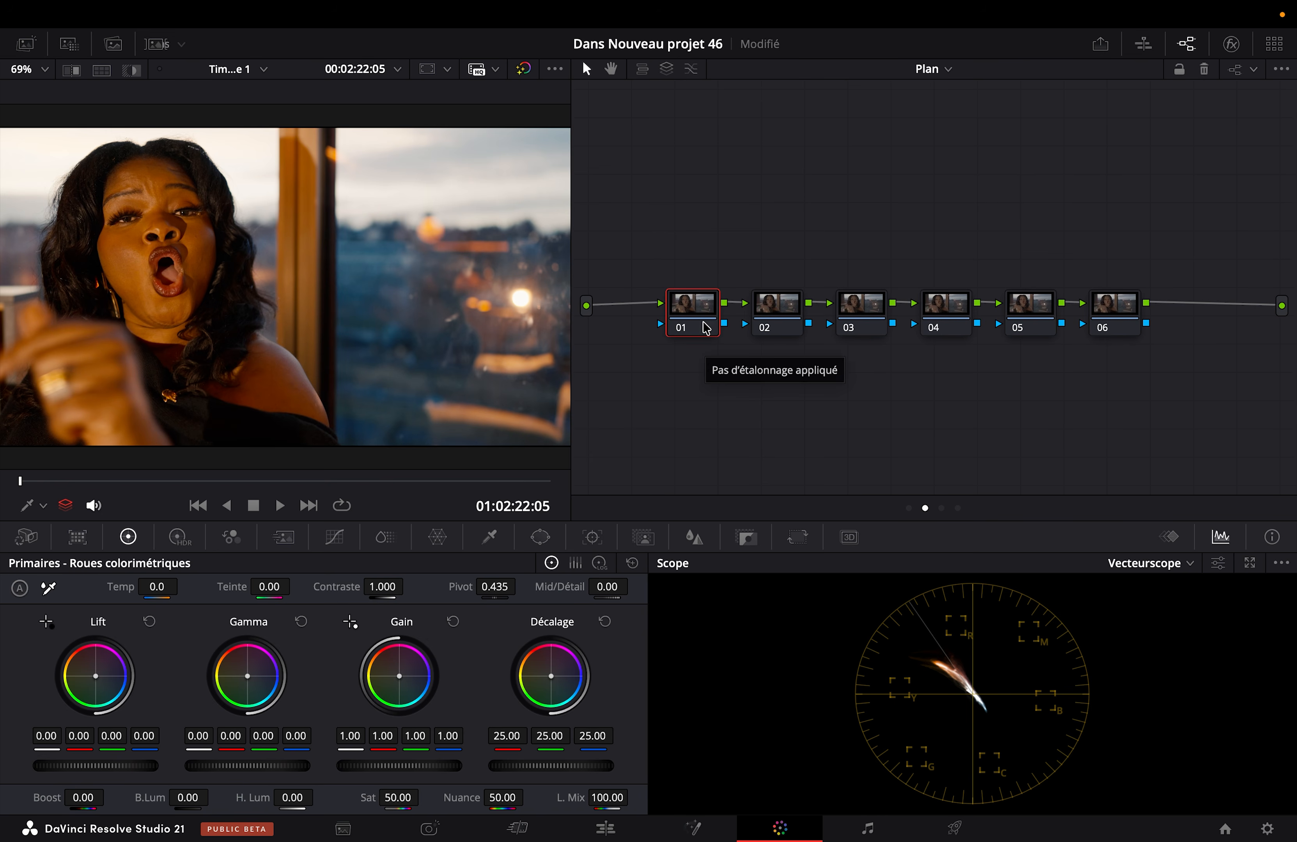
Step: Scrub through the clip and inspect the close-up at 01:02:22:23 full screen
{"action": "left_click_drag", "start_coordinate": [71, 482], "coordinate": [482, 481]}
{"action": "left_click_drag", "start_coordinate": [481, 557], "coordinate": [92, 536]}
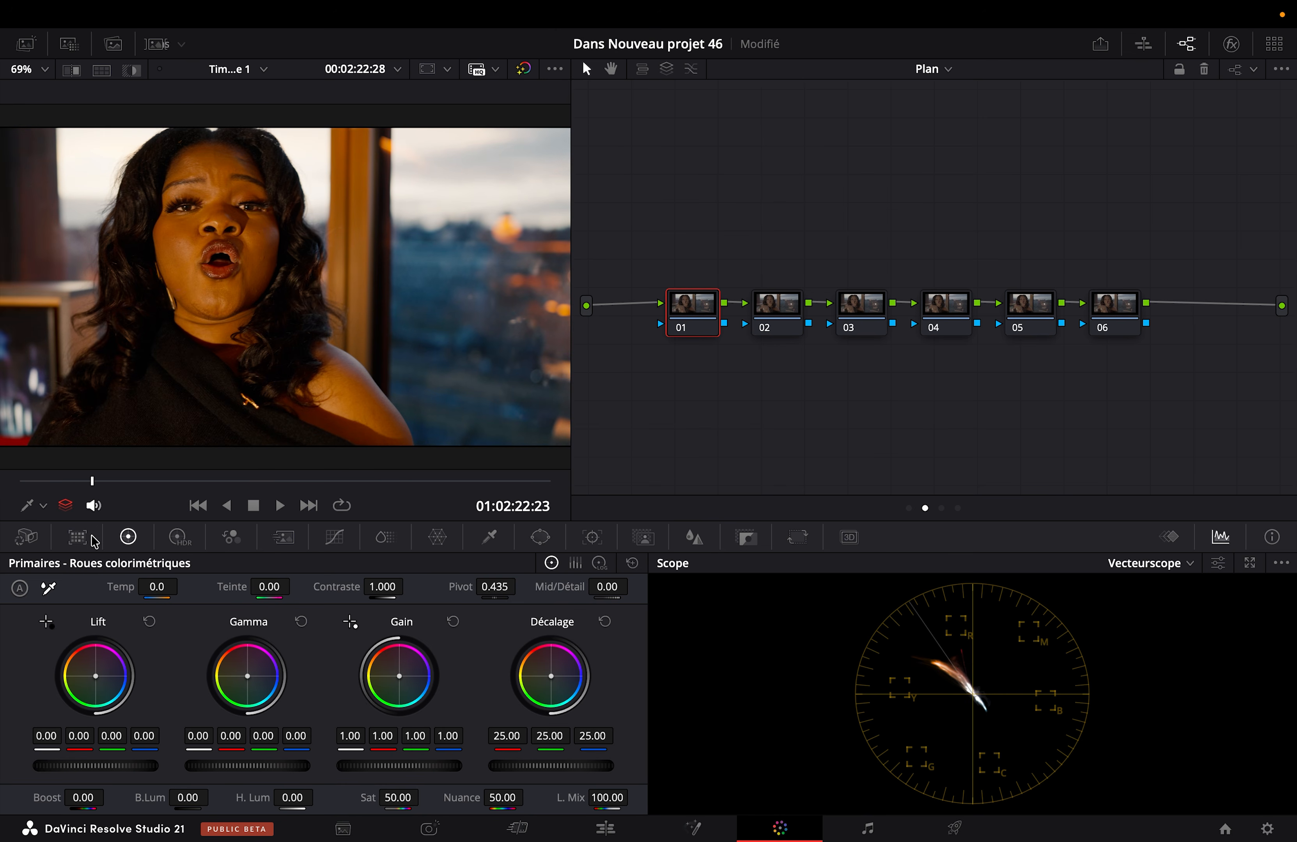
{"action": "key", "text": "super+f"}
{"action": "key", "text": "super+f"}
Step: Go to 01:02:26:01 and compare the full-screen image with the grade bypassed and restored
{"action": "left_click_drag", "start_coordinate": [180, 481], "coordinate": [393, 565]}
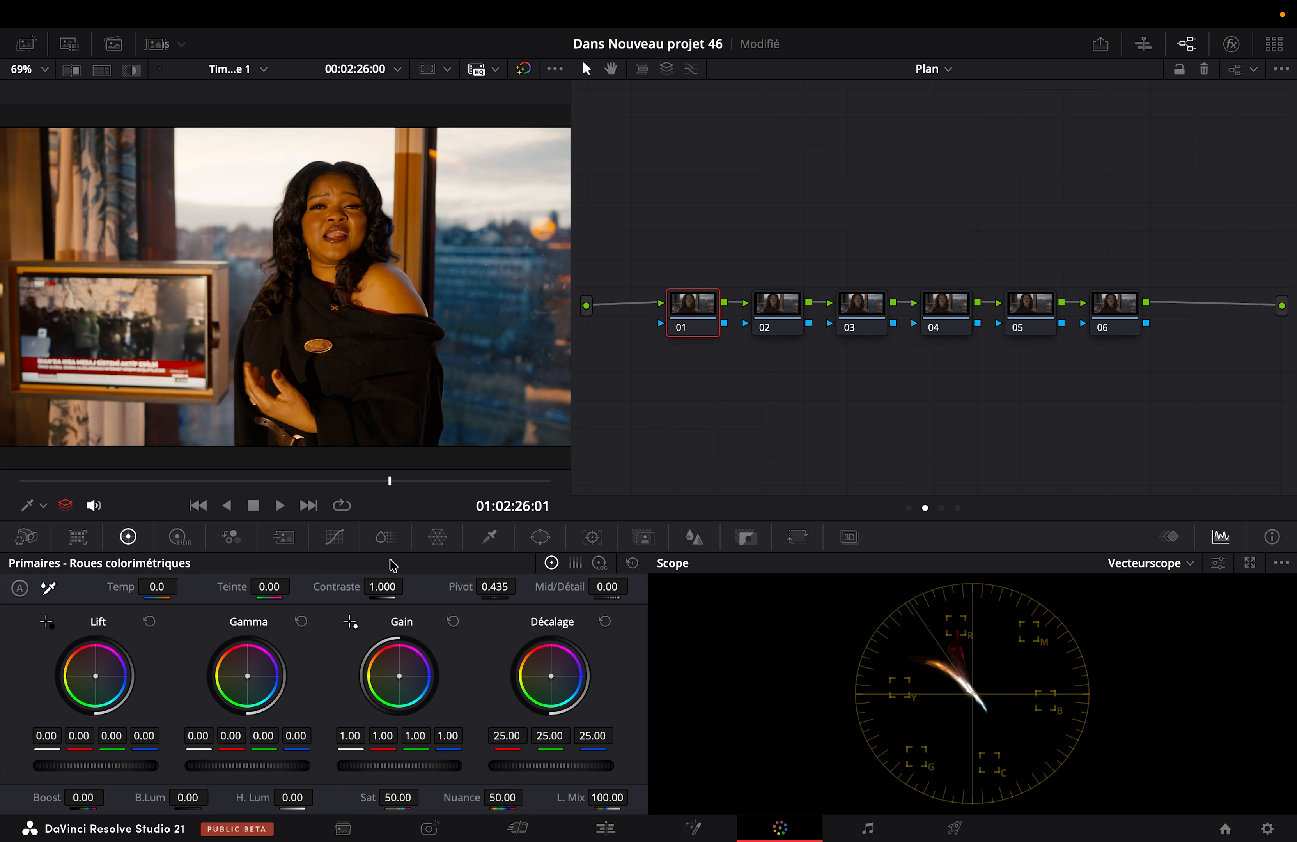
{"action": "key", "text": "super+f"}
{"action": "key", "text": "shift+d"}
{"action": "key", "text": "shift+d"}
{"action": "key", "text": "super+f"}
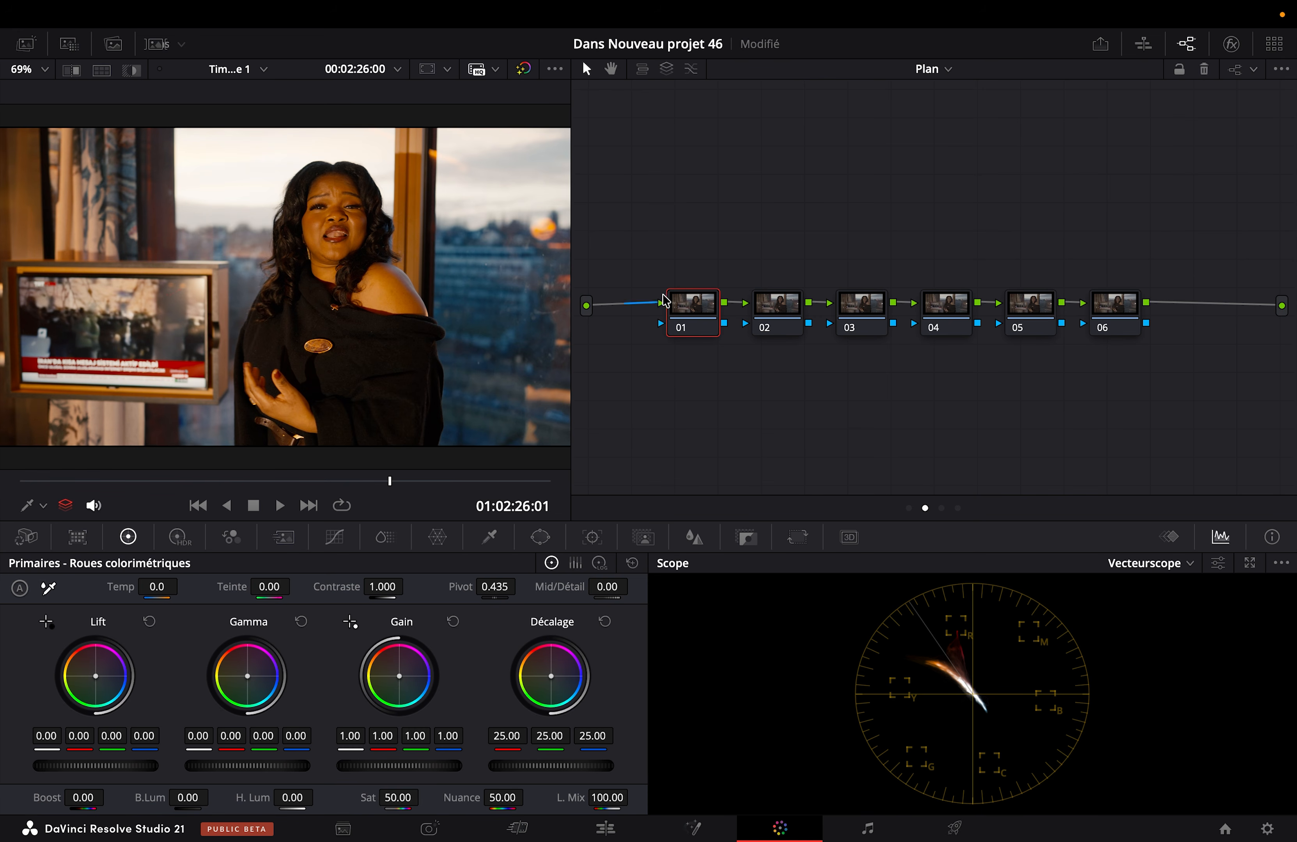
Step: Label the first clip node EXPO
{"action": "right_click", "coordinate": [690, 309]}
{"action": "left_click", "coordinate": [743, 342]}
{"action": "type", "text": "COM"}
{"action": "left_click", "coordinate": [771, 316]}
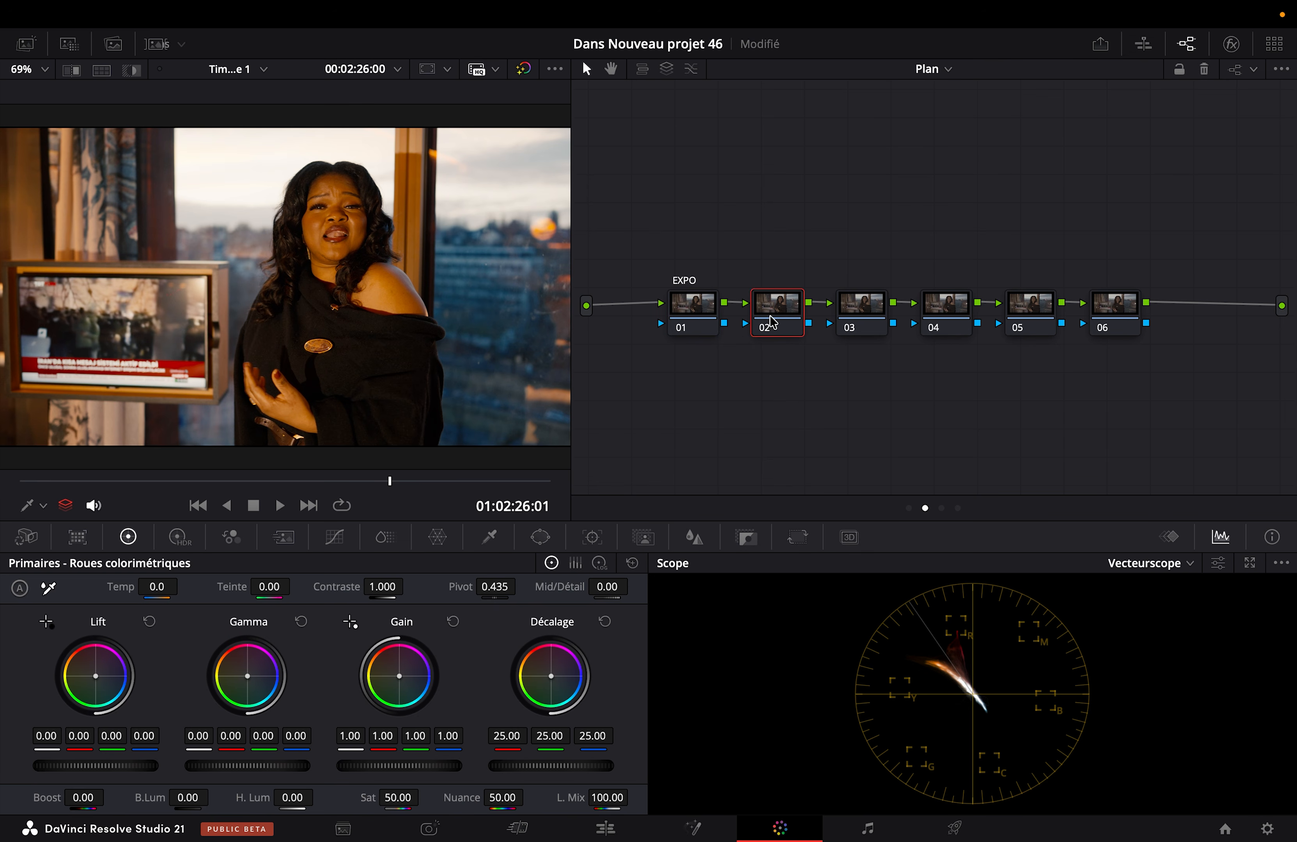
Step: Label the second clip node with the compression name starting COMPRE
{"action": "right_click", "coordinate": [768, 316]}
{"action": "left_click", "coordinate": [799, 353]}
{"action": "type", "text": "CO"}
{"action": "key", "text": "Return"}
Step: Label the third clip node CONTRAST
{"action": "left_click", "coordinate": [861, 312]}
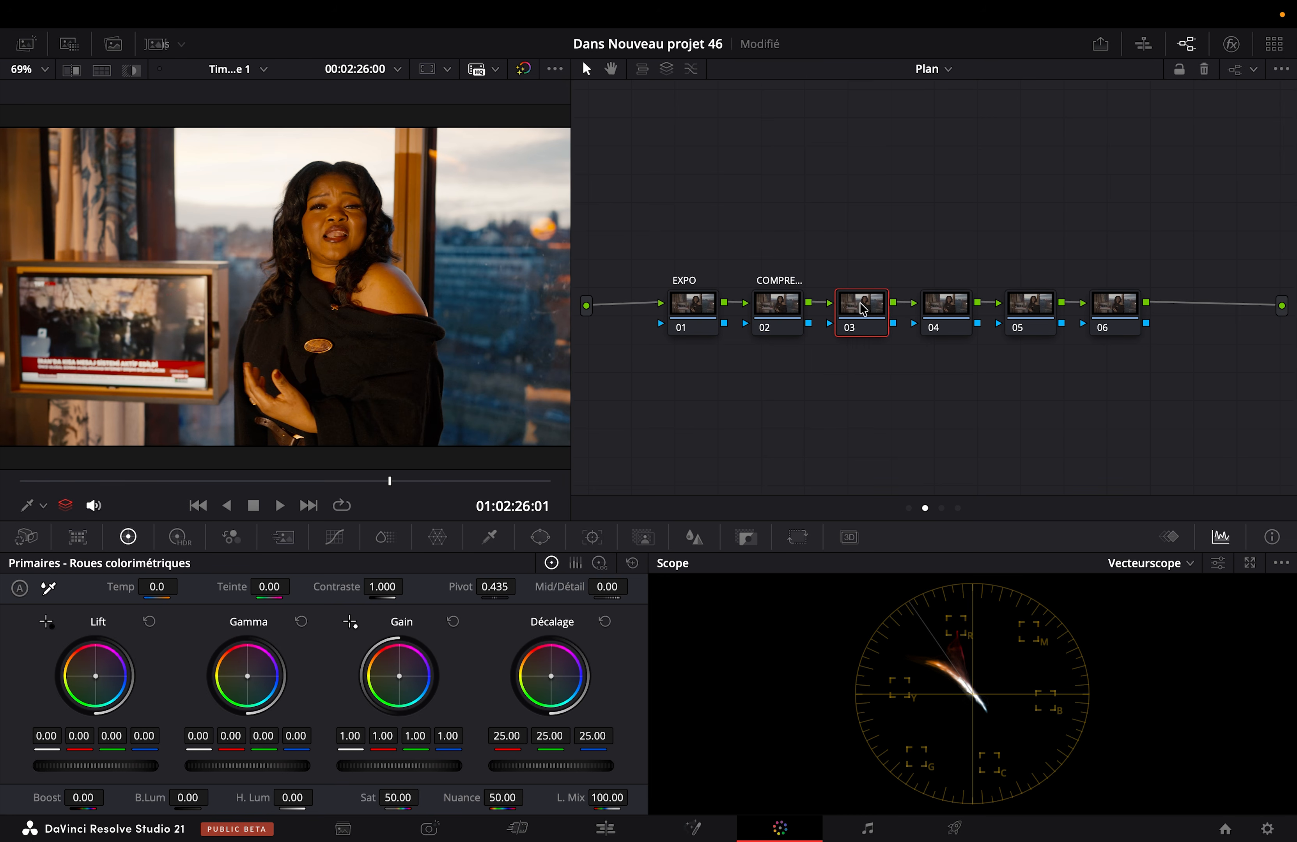
{"action": "right_click", "coordinate": [862, 308]}
{"action": "left_click", "coordinate": [899, 339]}
{"action": "type", "text": "CONTRAST"}
{"action": "key", "text": "Return"}
Step: Label the fourth clip node BALA and the fifth one WB
{"action": "left_click", "coordinate": [935, 324]}
{"action": "right_click", "coordinate": [936, 324]}
{"action": "type", "text": "BALA"}
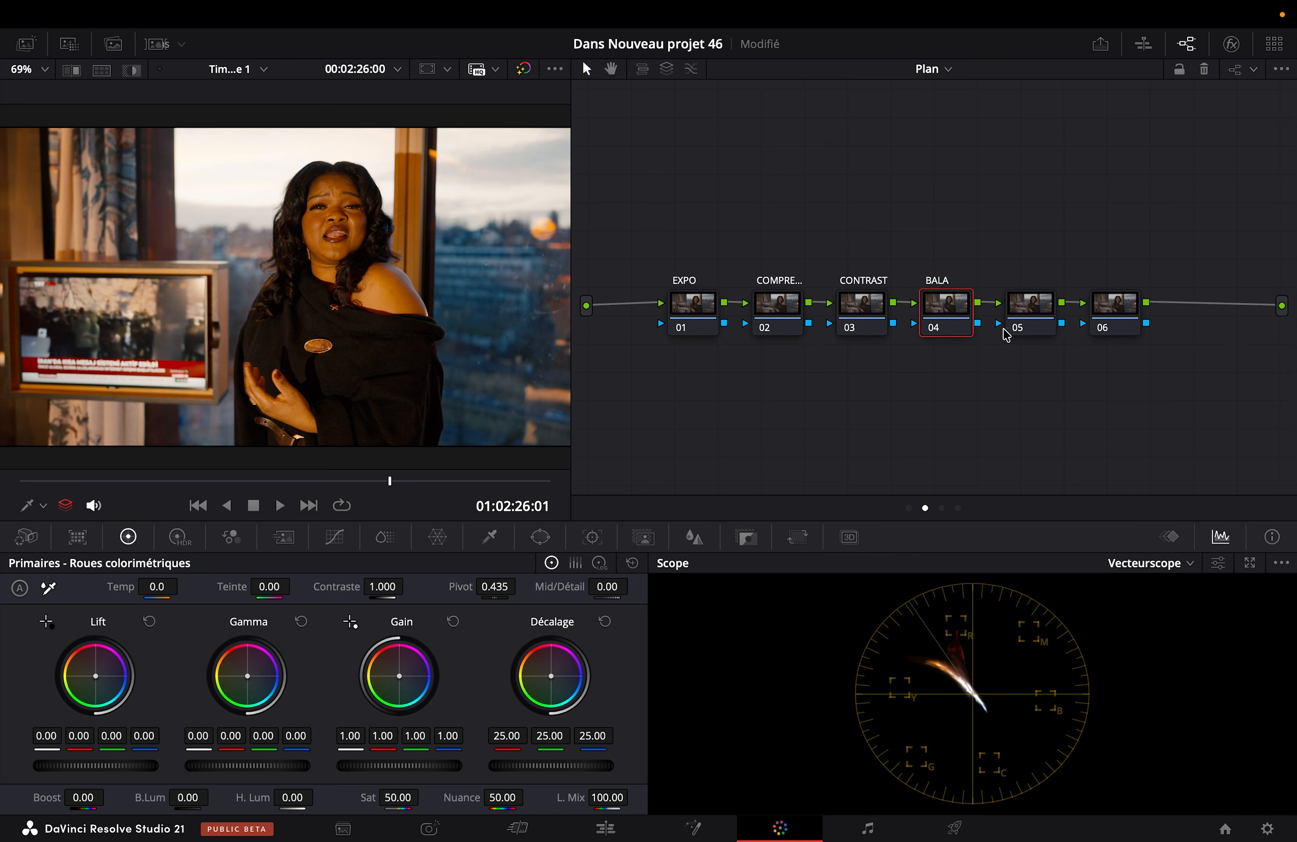
{"action": "right_click", "coordinate": [1022, 312]}
{"action": "left_click", "coordinate": [1039, 340]}
{"action": "type", "text": "WB"}
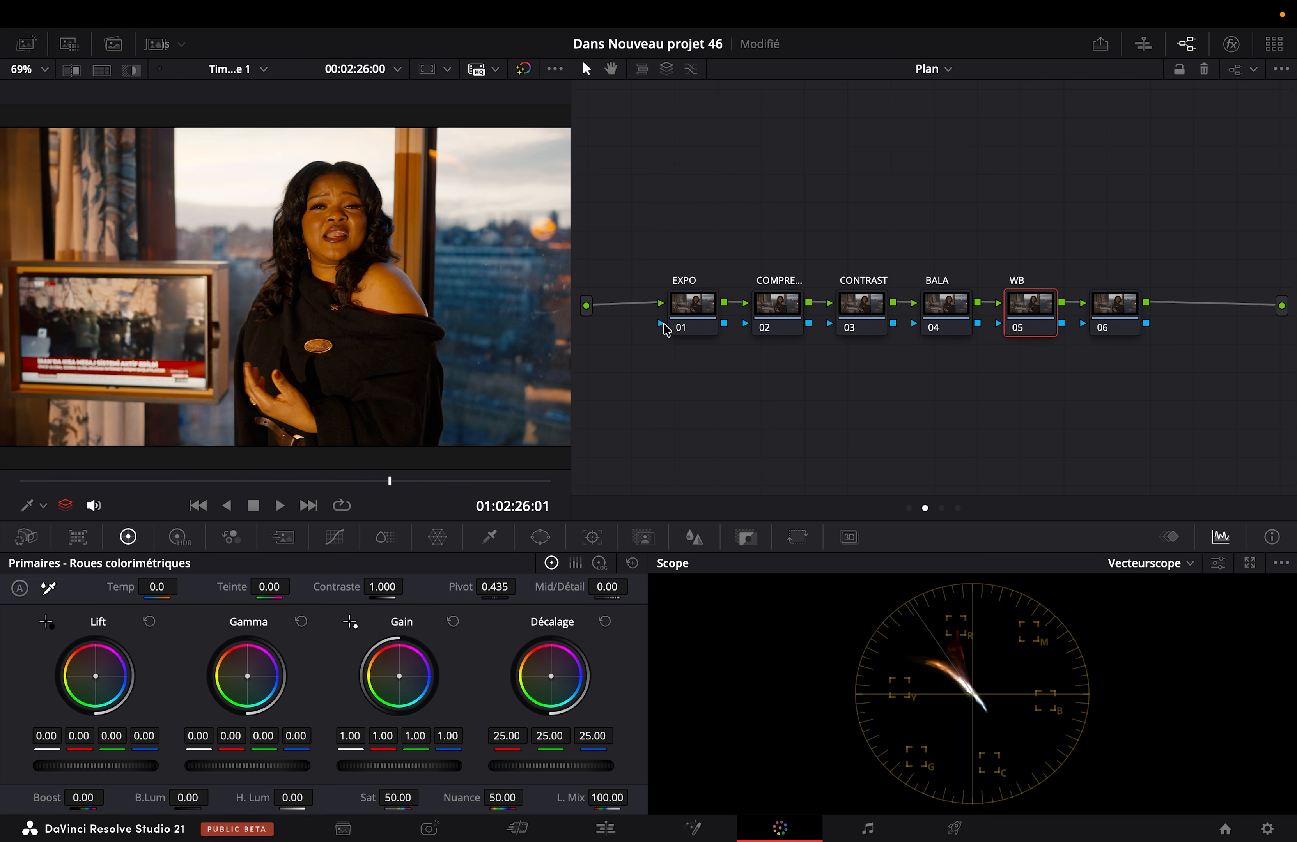
Step: With the EXPO node selected and the clip at its first frame, switch the scope to Oscilloscope
{"action": "left_click", "coordinate": [677, 307]}
{"action": "left_click_drag", "start_coordinate": [30, 484], "coordinate": [8, 519]}
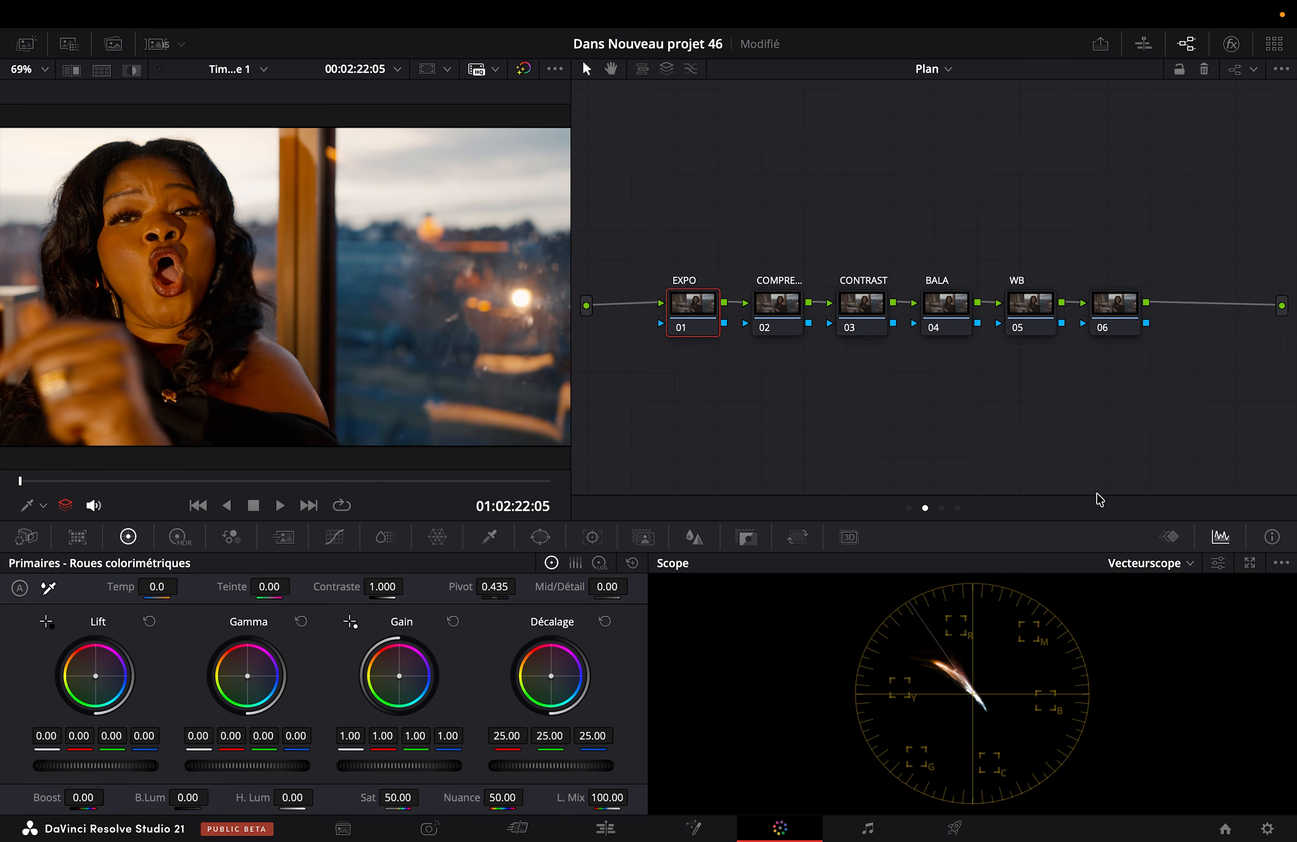
{"action": "left_click", "coordinate": [1149, 563]}
{"action": "left_click", "coordinate": [1132, 599]}
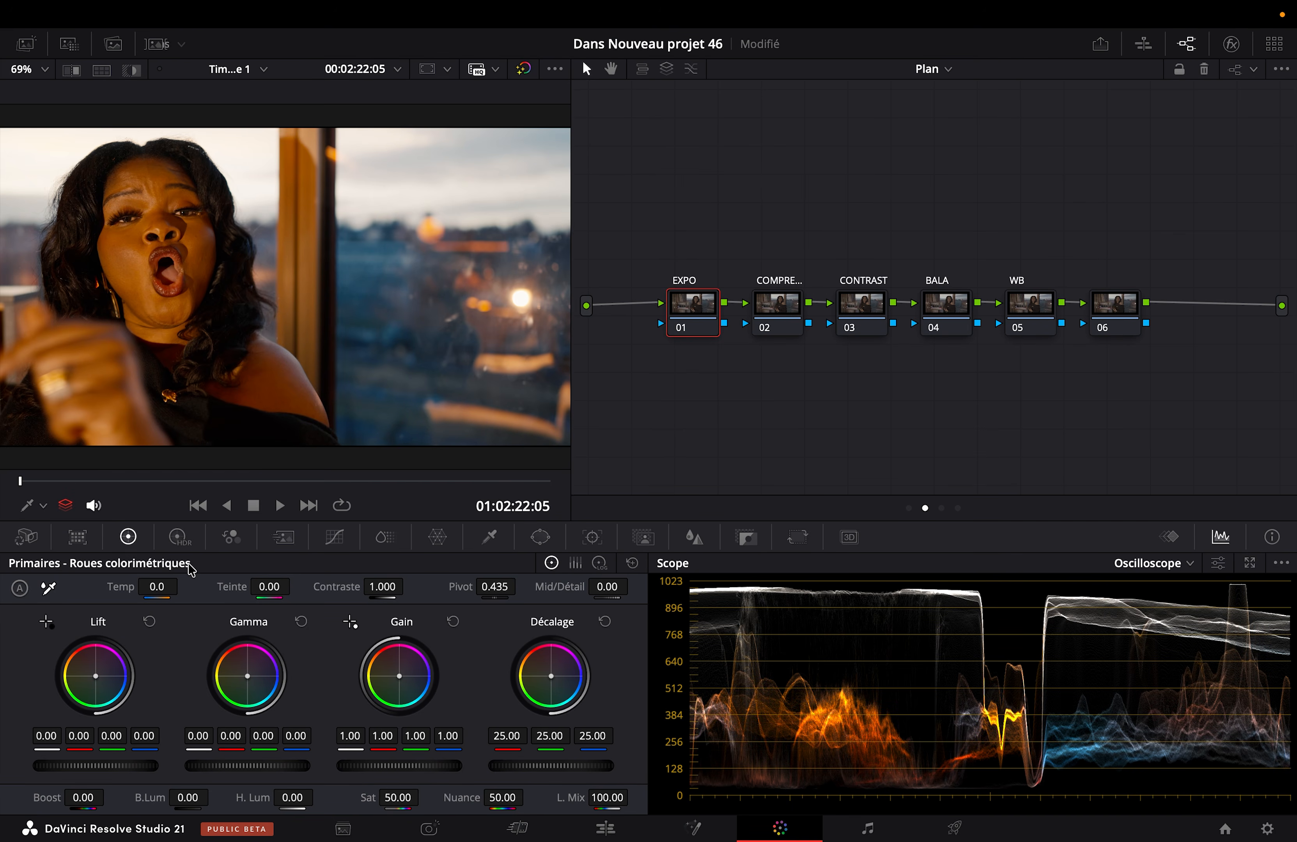
Step: Set the Global exposure of the EXPO node to 1.00 in the High Dynamic Range color wheels
{"action": "left_click", "coordinate": [179, 537]}
{"action": "double_click", "coordinate": [548, 736]}
{"action": "type", "text": "1"}
{"action": "key", "text": "Return"}
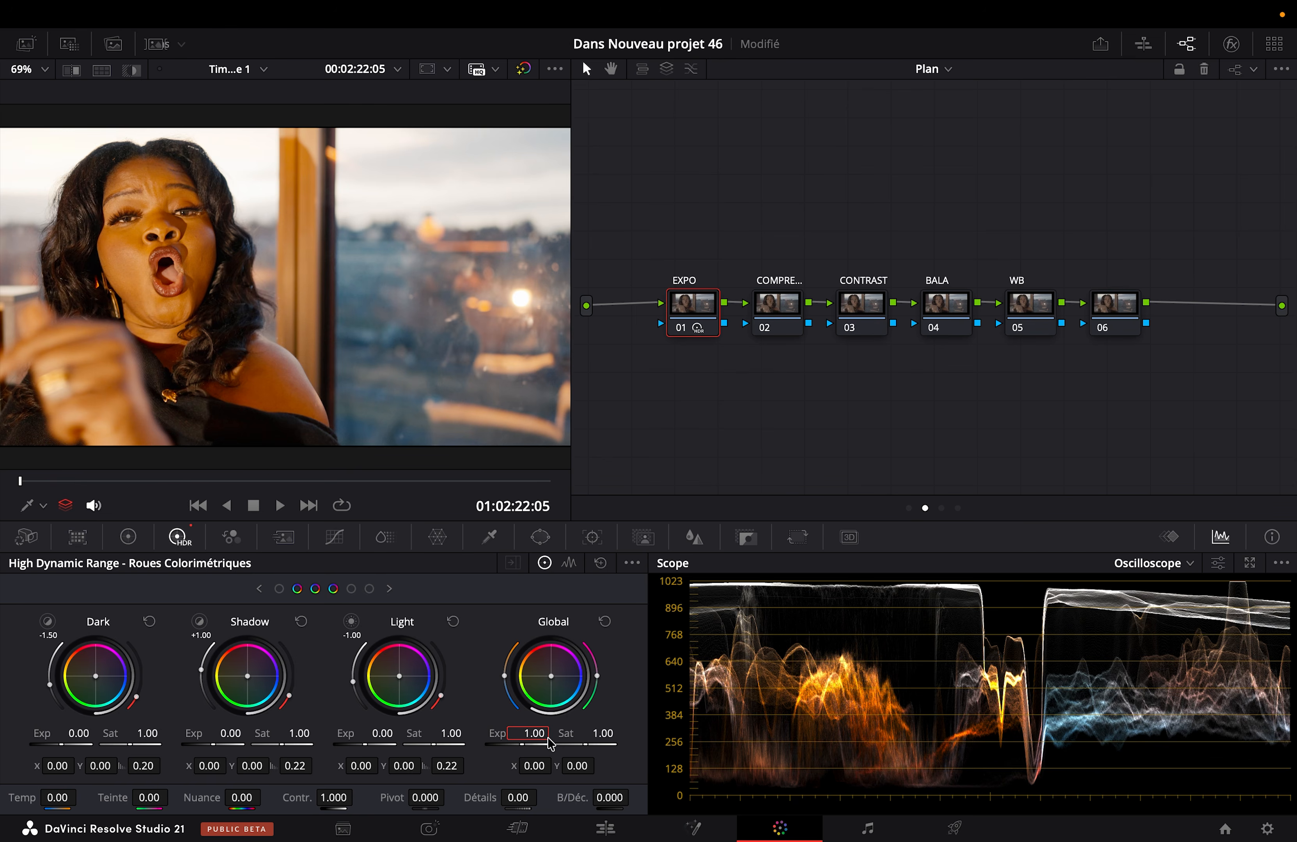
Step: View the image full screen and toggle the EXPO node off and on to compare the exposure change
{"action": "key", "text": "super+f"}
{"action": "key", "text": "super+d"}
{"action": "key", "text": "super+d"}
{"action": "key", "text": "super+d"}
{"action": "key", "text": "super+d"}
{"action": "key", "text": "super+f"}
Step: On compression node 02, raise the custom curve's black point to about 17% and lower its white point to about 60% of the graph height
{"action": "left_click", "coordinate": [777, 334]}
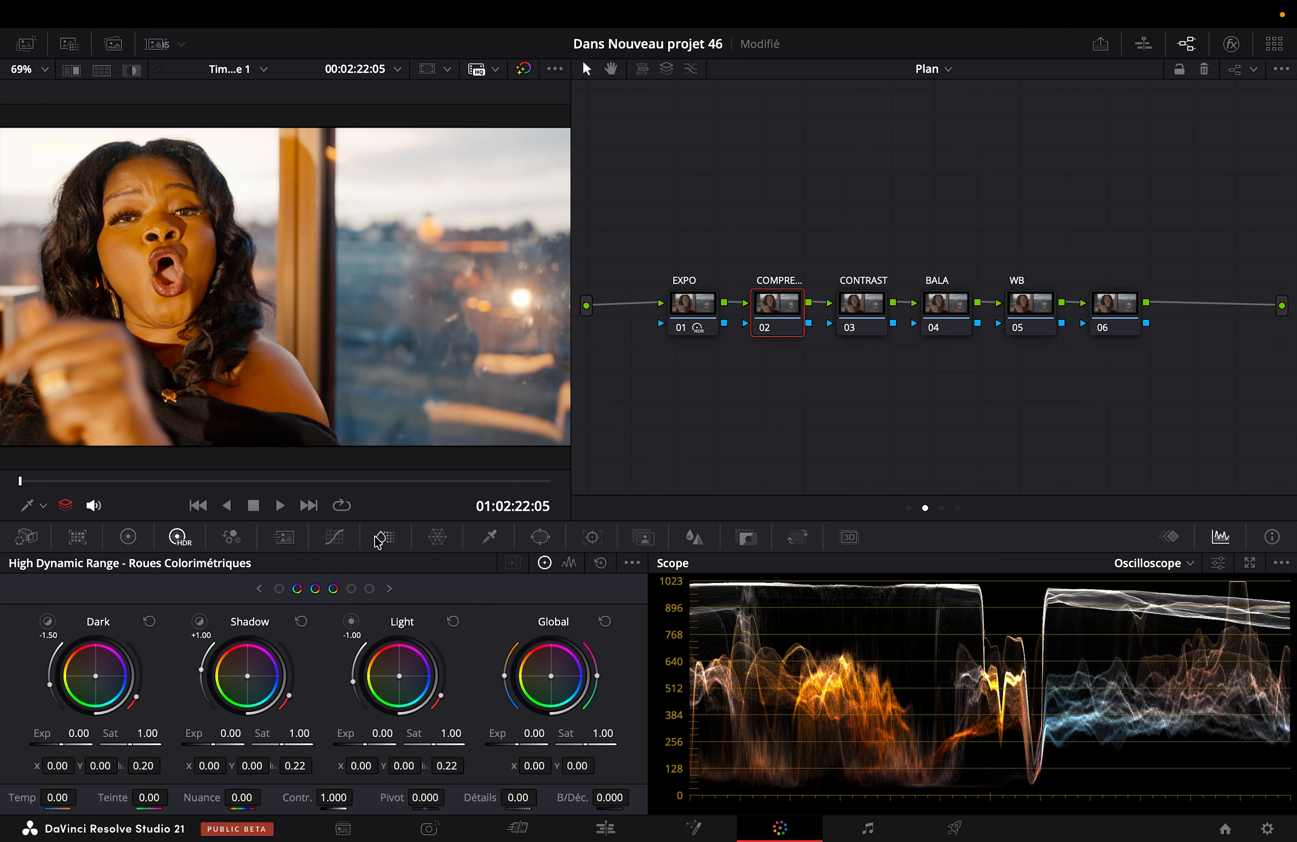
{"action": "left_click", "coordinate": [334, 537]}
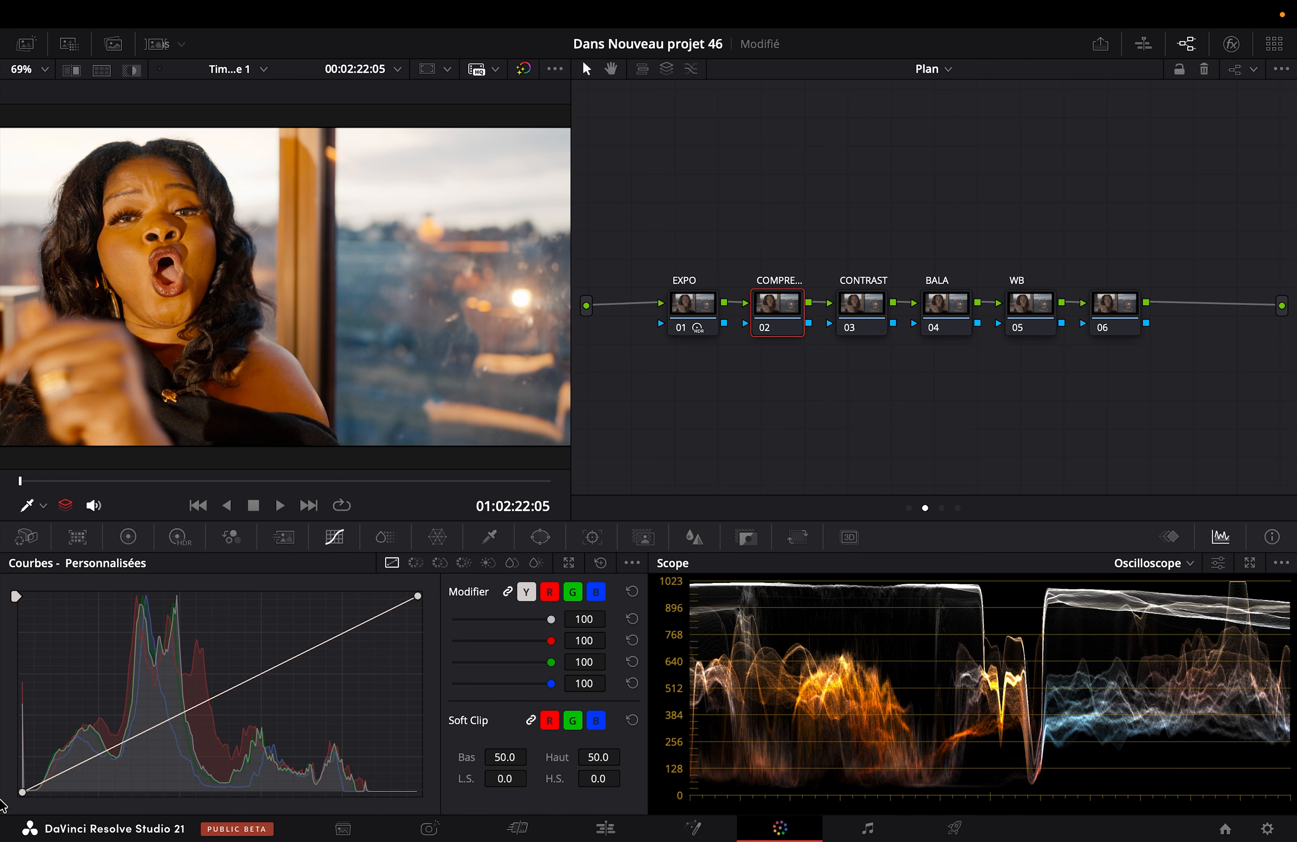
{"action": "left_click_drag", "start_coordinate": [23, 792], "coordinate": [3, 761]}
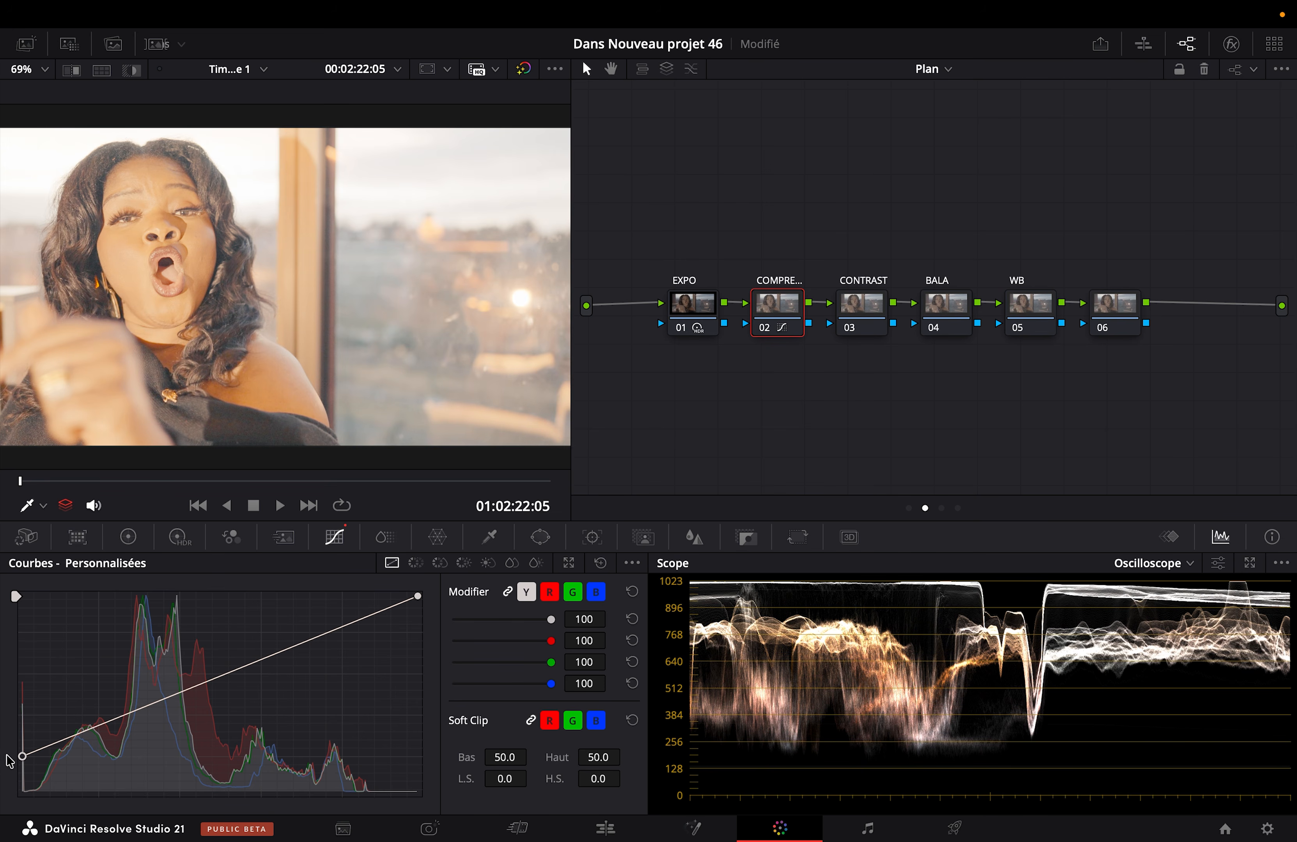
{"action": "left_click_drag", "start_coordinate": [418, 596], "coordinate": [426, 688]}
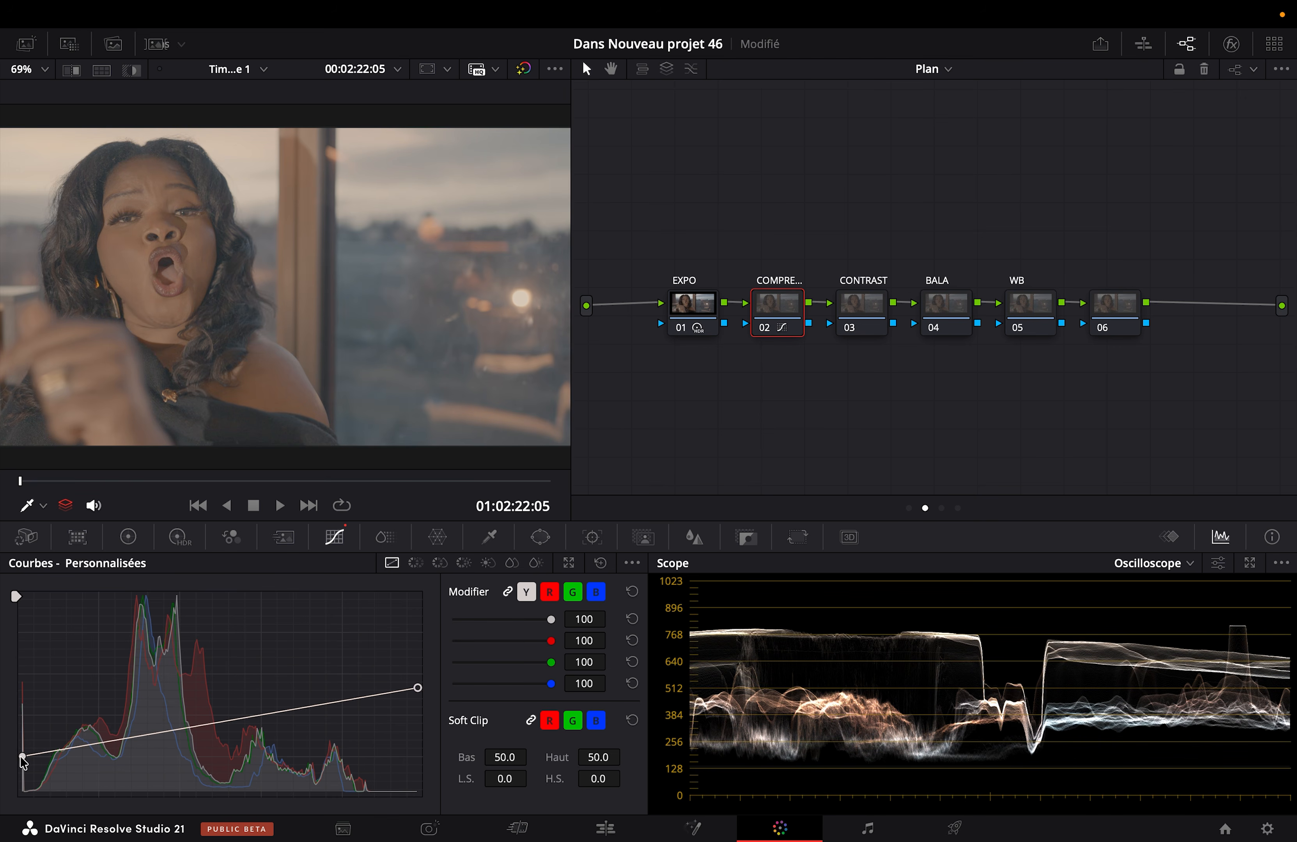
{"action": "left_click_drag", "start_coordinate": [23, 759], "coordinate": [23, 761]}
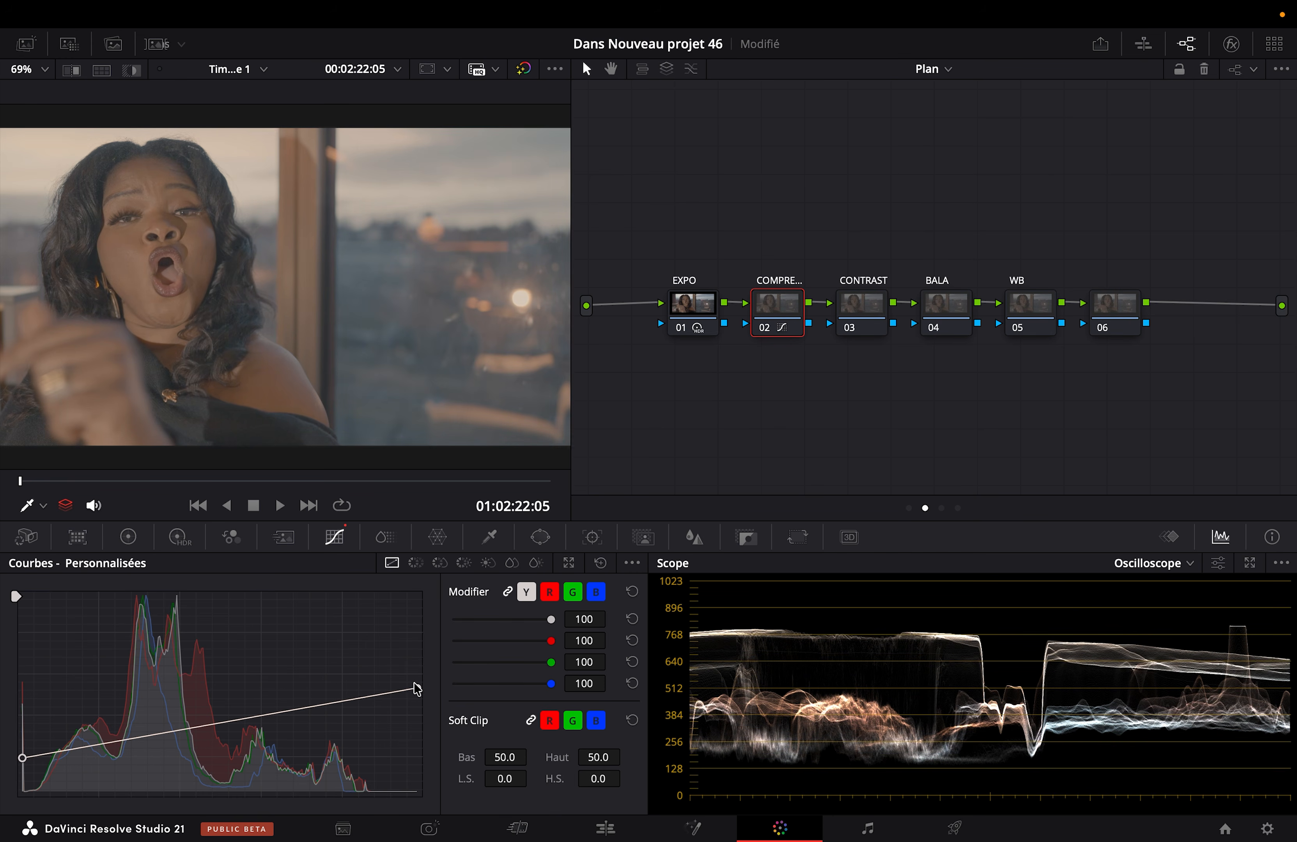
{"action": "left_click_drag", "start_coordinate": [419, 690], "coordinate": [419, 678]}
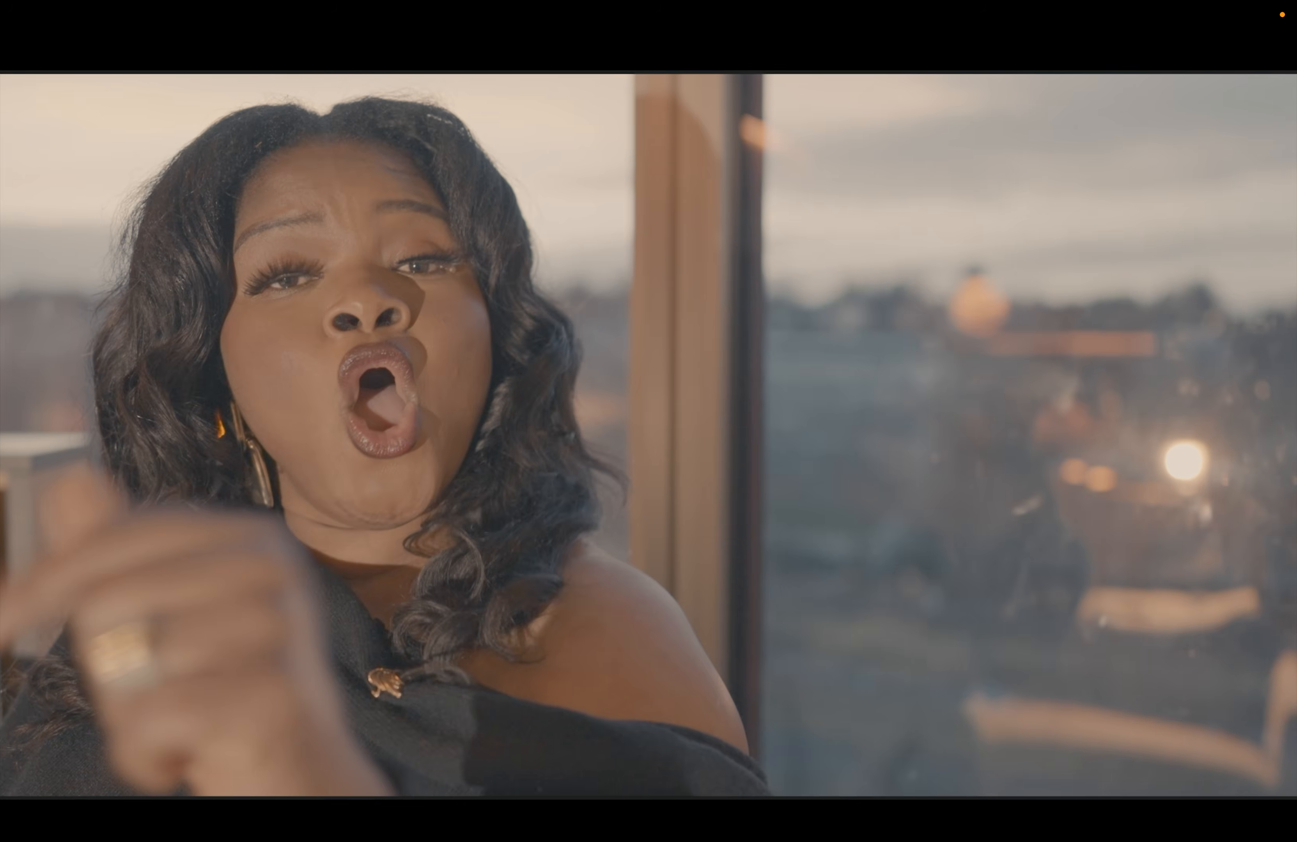
Step: Check the compressed image full screen and compare it with the uncompressed one by resetting the curve and undoing the reset
{"action": "key", "text": "super+f"}
{"action": "key", "text": "super+s"}
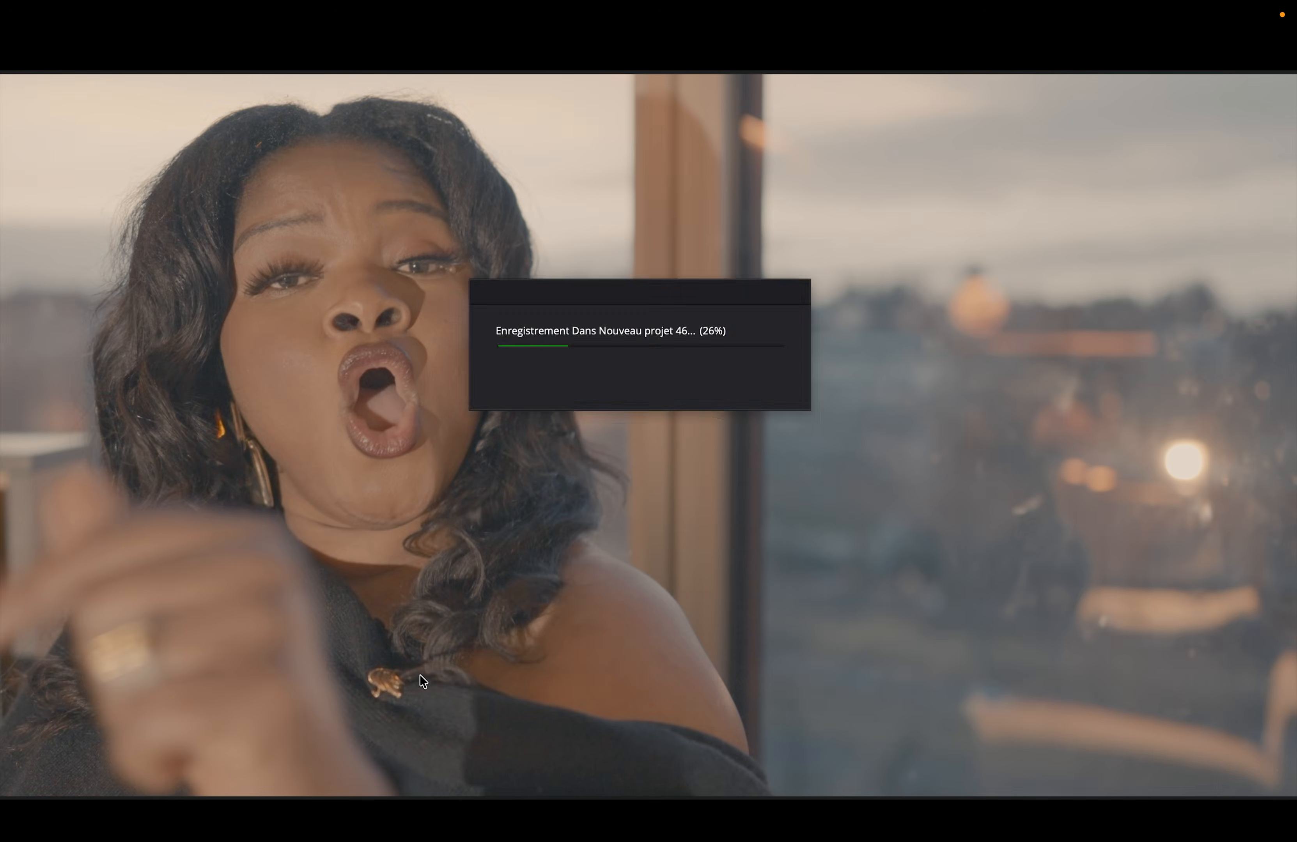
{"action": "key", "text": "super+f"}
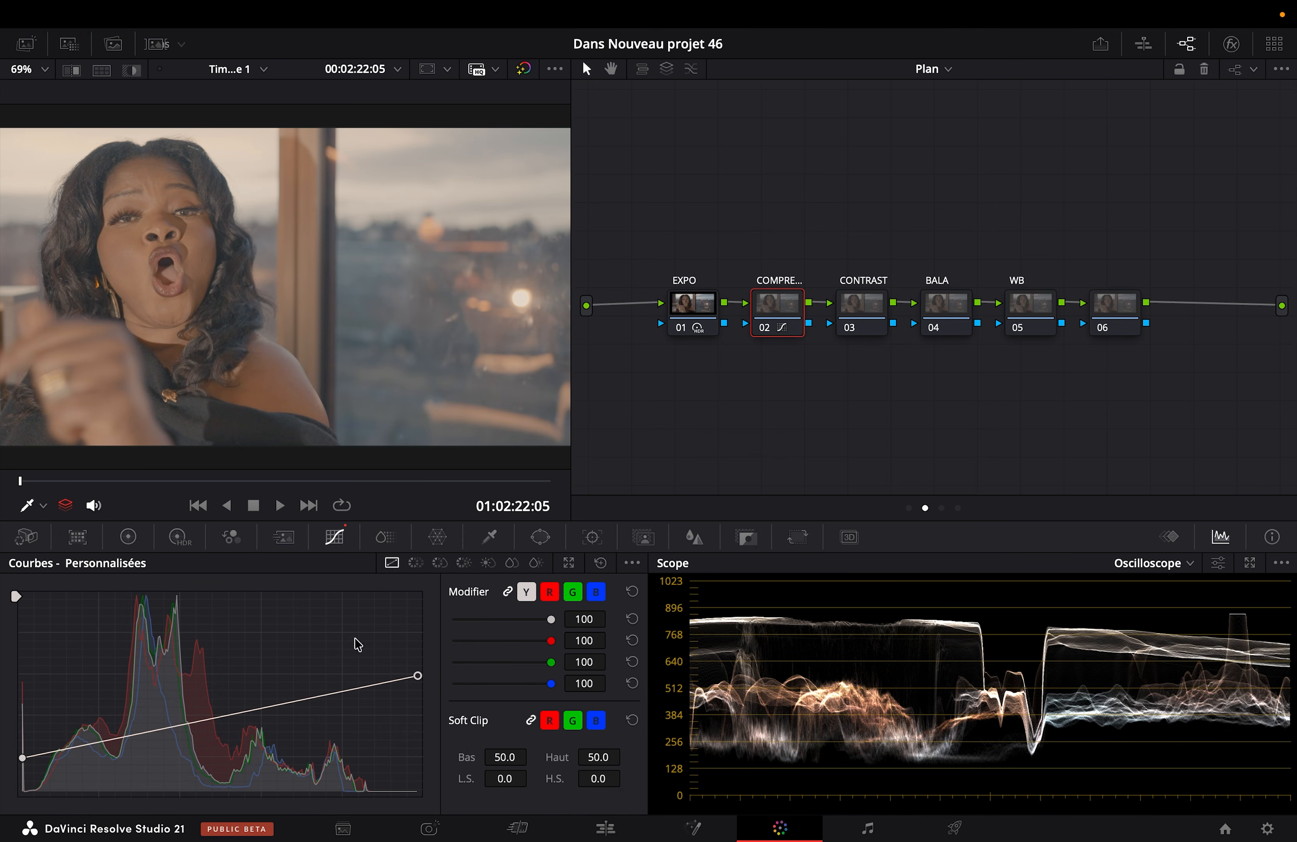
{"action": "left_click", "coordinate": [600, 563]}
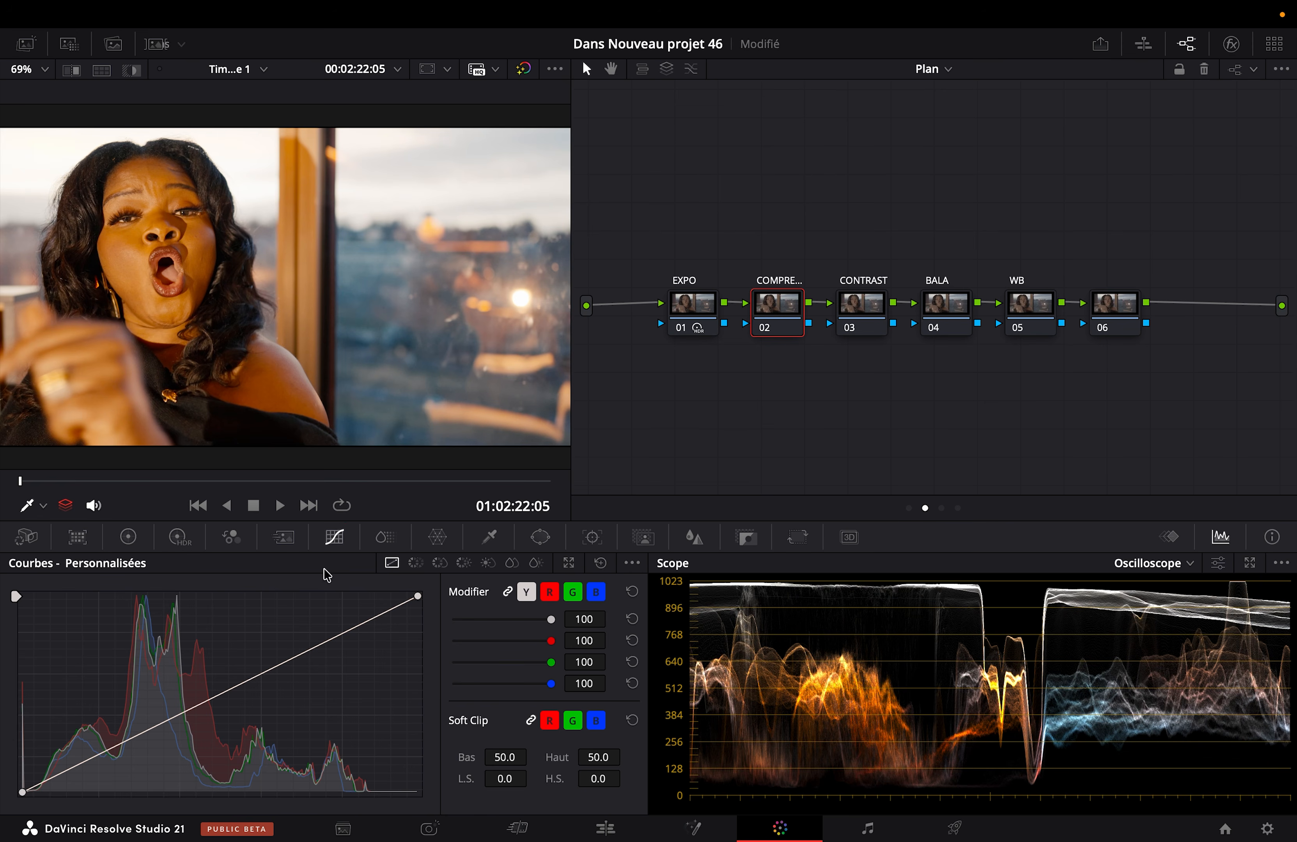
{"action": "key", "text": "super+z"}
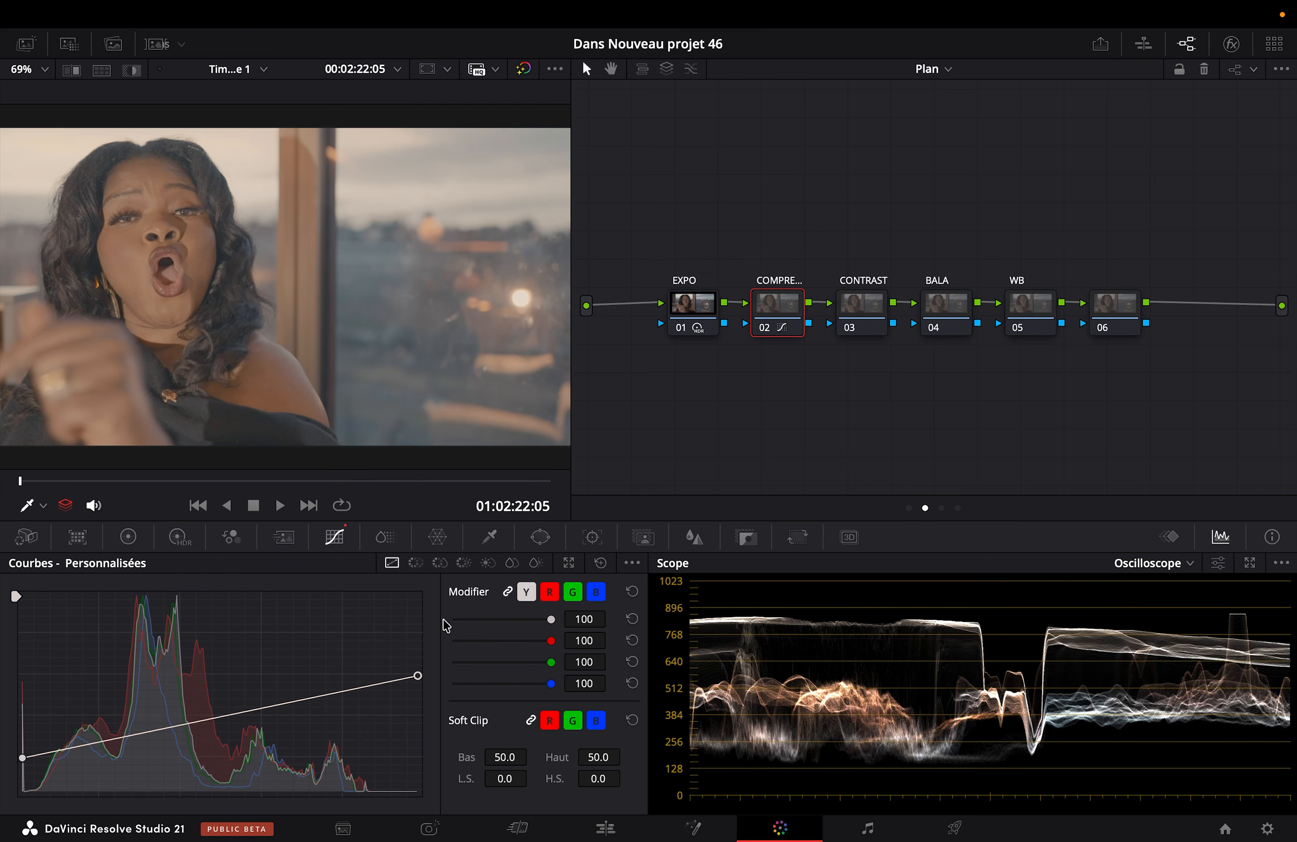
Step: On the CONTRAST node, set the primaries Pivot to 0.336 and raise the Contrast to 1.502
{"action": "left_click", "coordinate": [867, 305]}
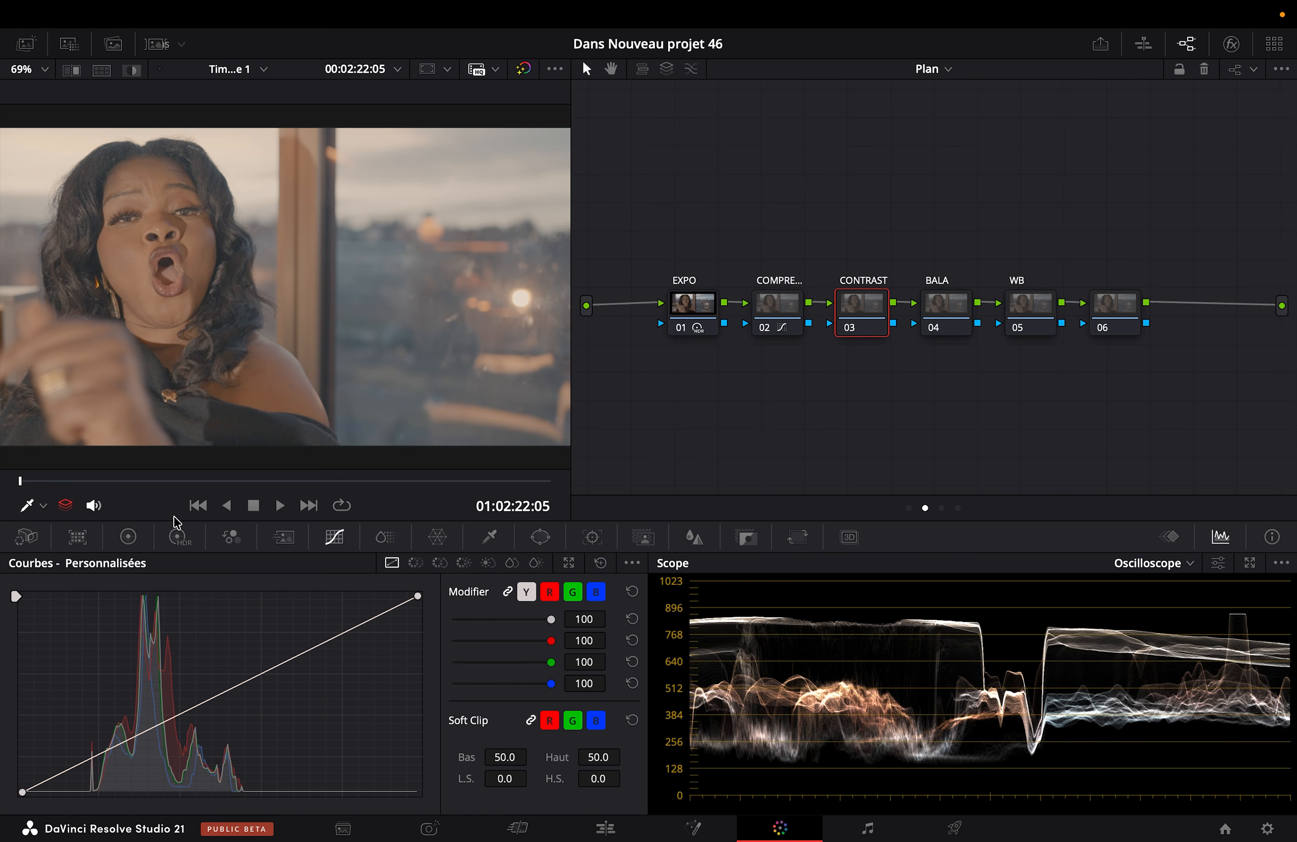
{"action": "left_click", "coordinate": [132, 536]}
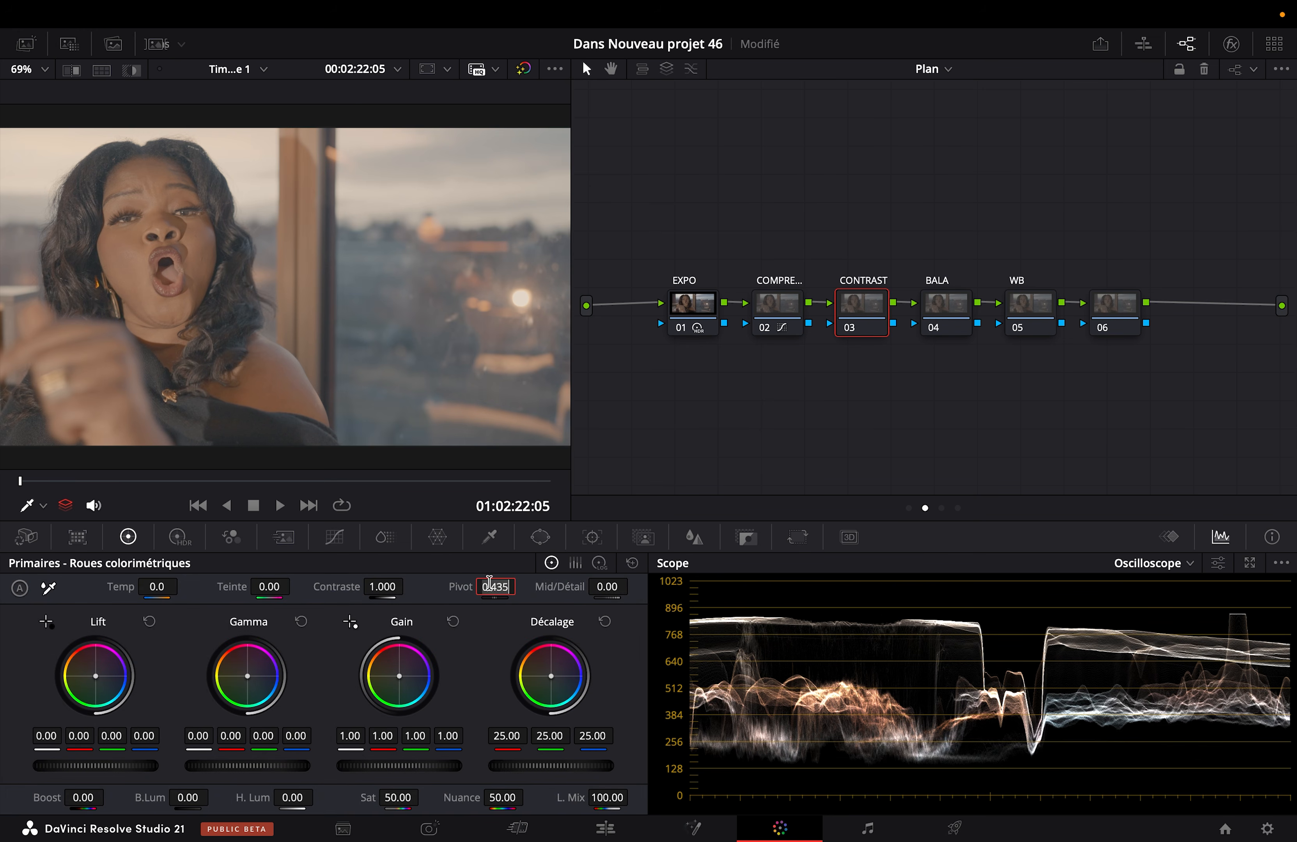
{"action": "type", "text": "0.336"}
{"action": "key", "text": "Return"}
{"action": "mouse_move", "coordinate": [377, 584]}
{"action": "left_mouse_down"}
{"action": "mouse_move", "coordinate": [408, 585]}
{"action": "mouse_move", "coordinate": [379, 590]}
{"action": "left_mouse_up"}
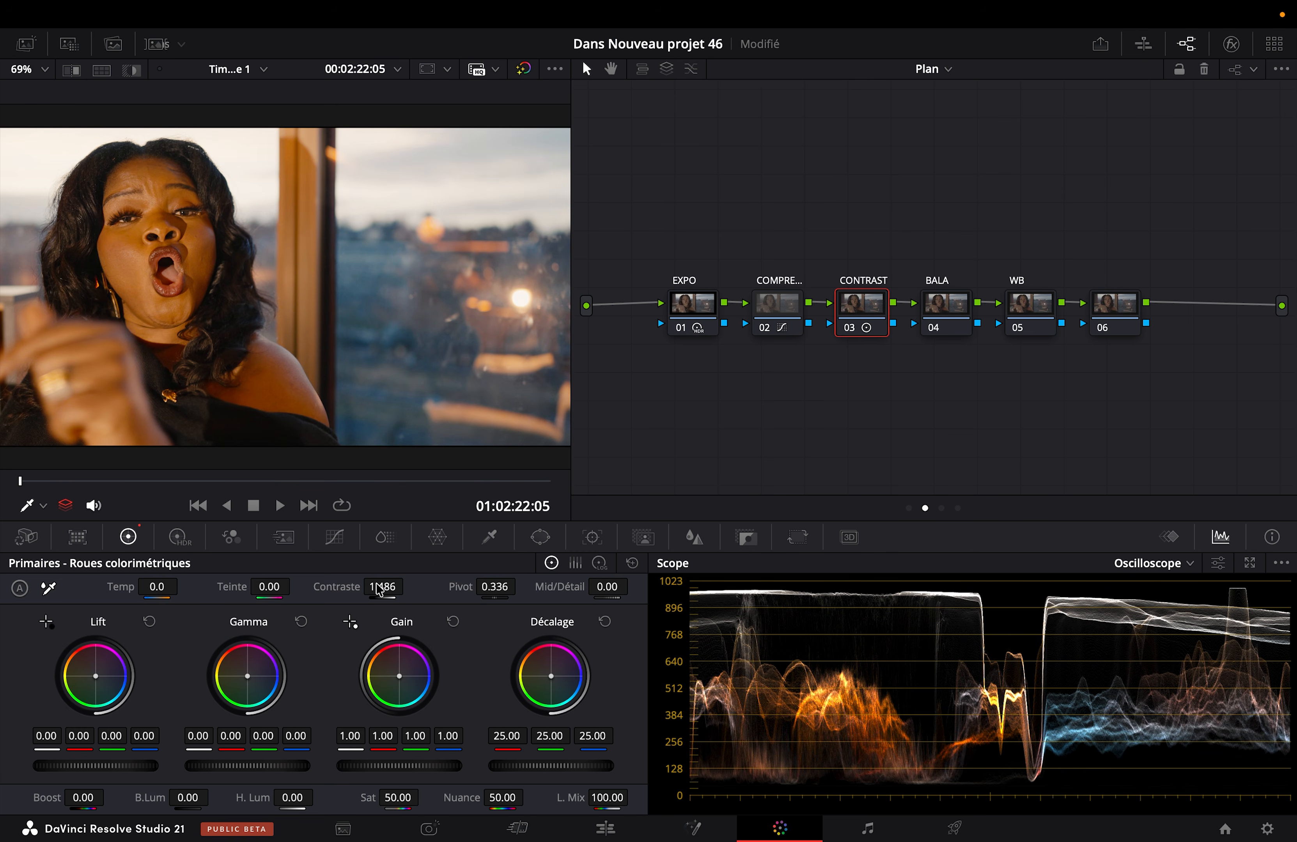
{"action": "key", "text": "super+f"}
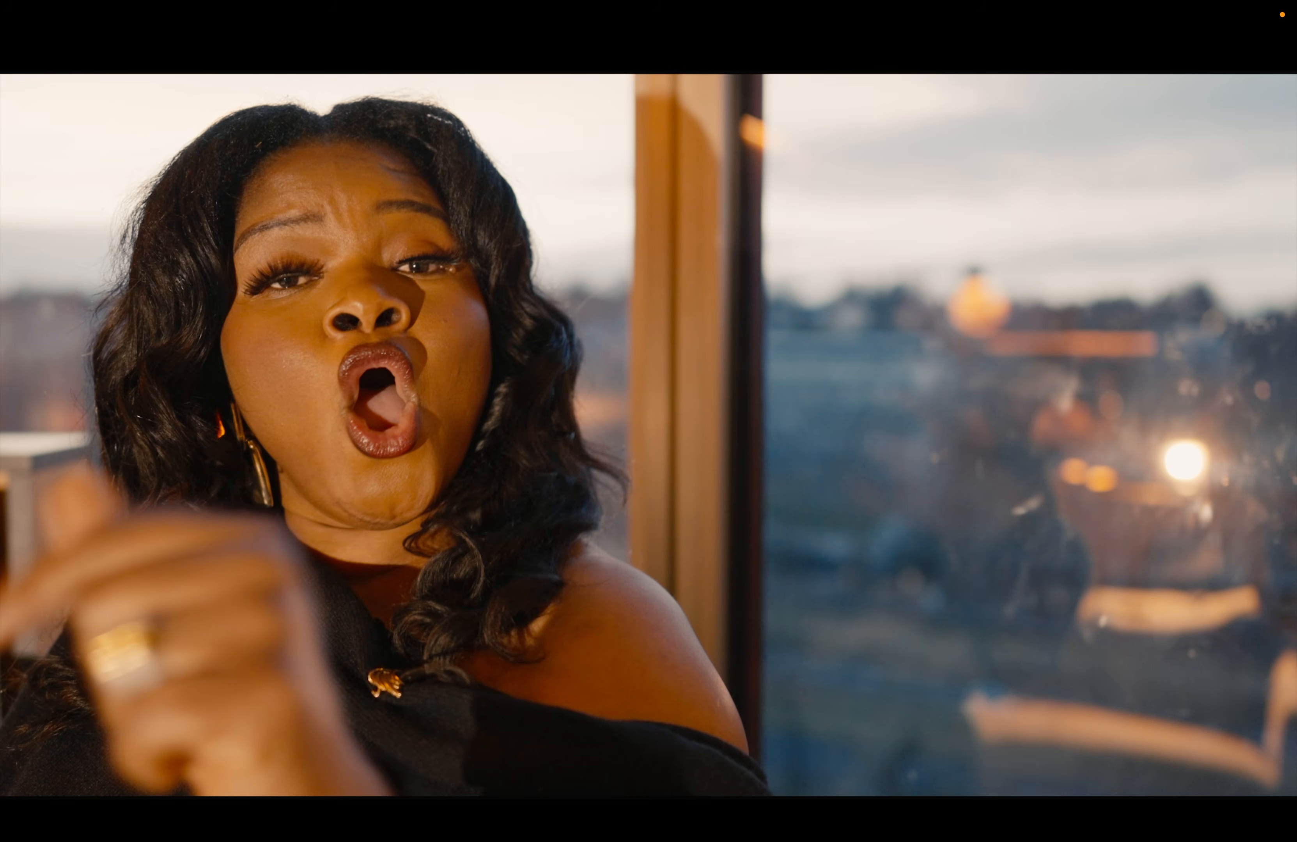
{"action": "key", "text": "super+f"}
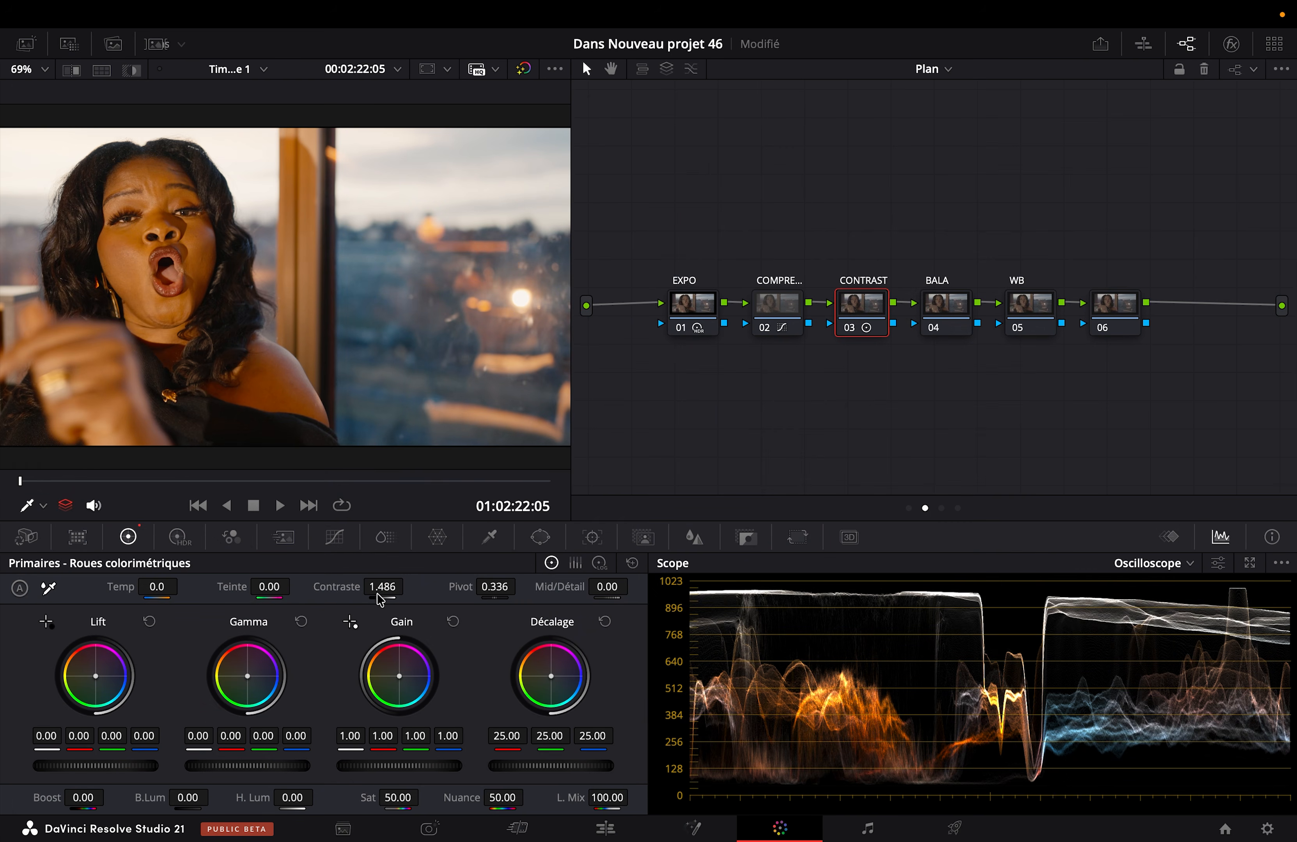
{"action": "left_click_drag", "start_coordinate": [383, 587], "coordinate": [391, 587]}
Step: View the image full screen and toggle the CONTRAST node off and on to compare the added contrast
{"action": "key", "text": "super+f"}
{"action": "key", "text": "super+d"}
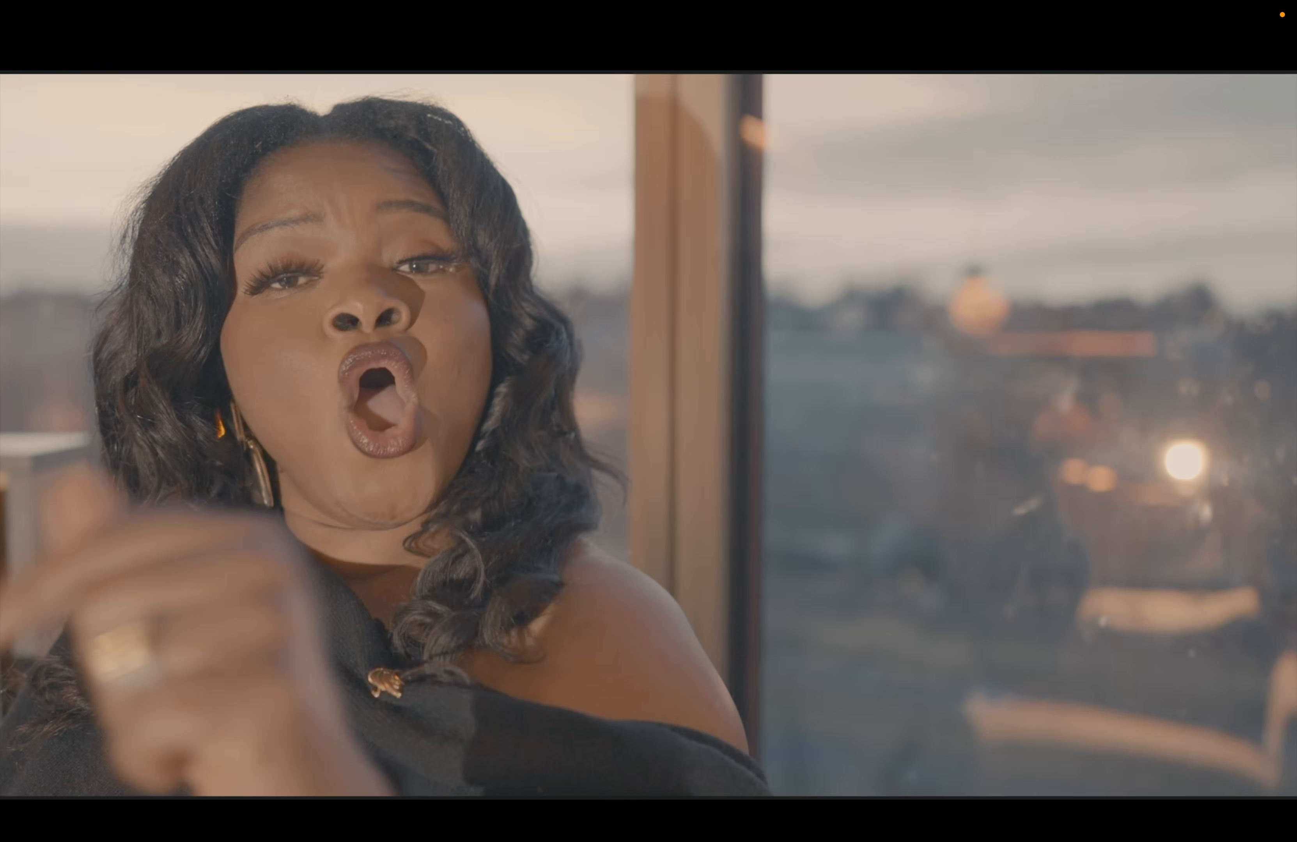
{"action": "key", "text": "super+d"}
{"action": "key", "text": "super+f"}
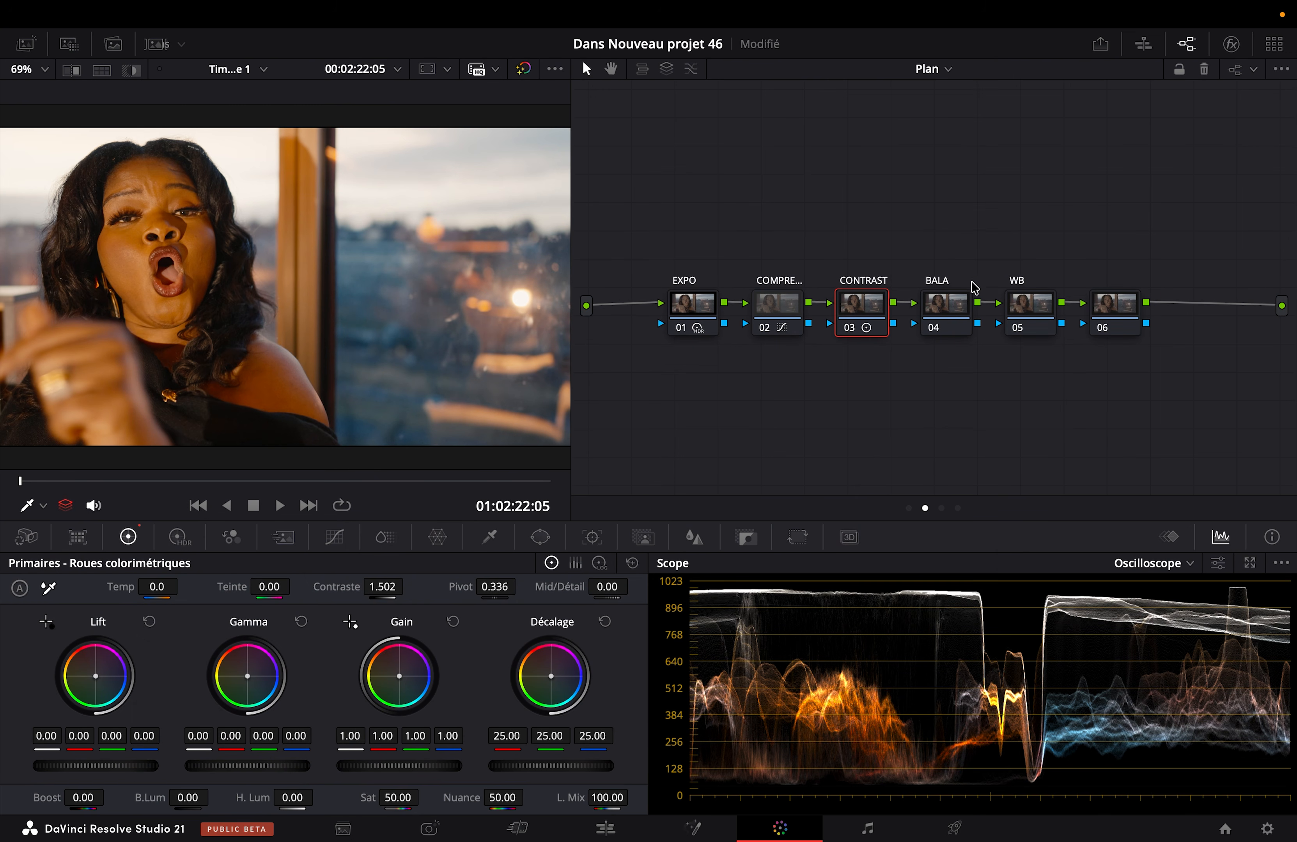
Step: Relabel the fourth clip node as BAL
{"action": "right_click", "coordinate": [955, 304]}
{"action": "left_click", "coordinate": [972, 332]}
{"action": "type", "text": "BAL"}
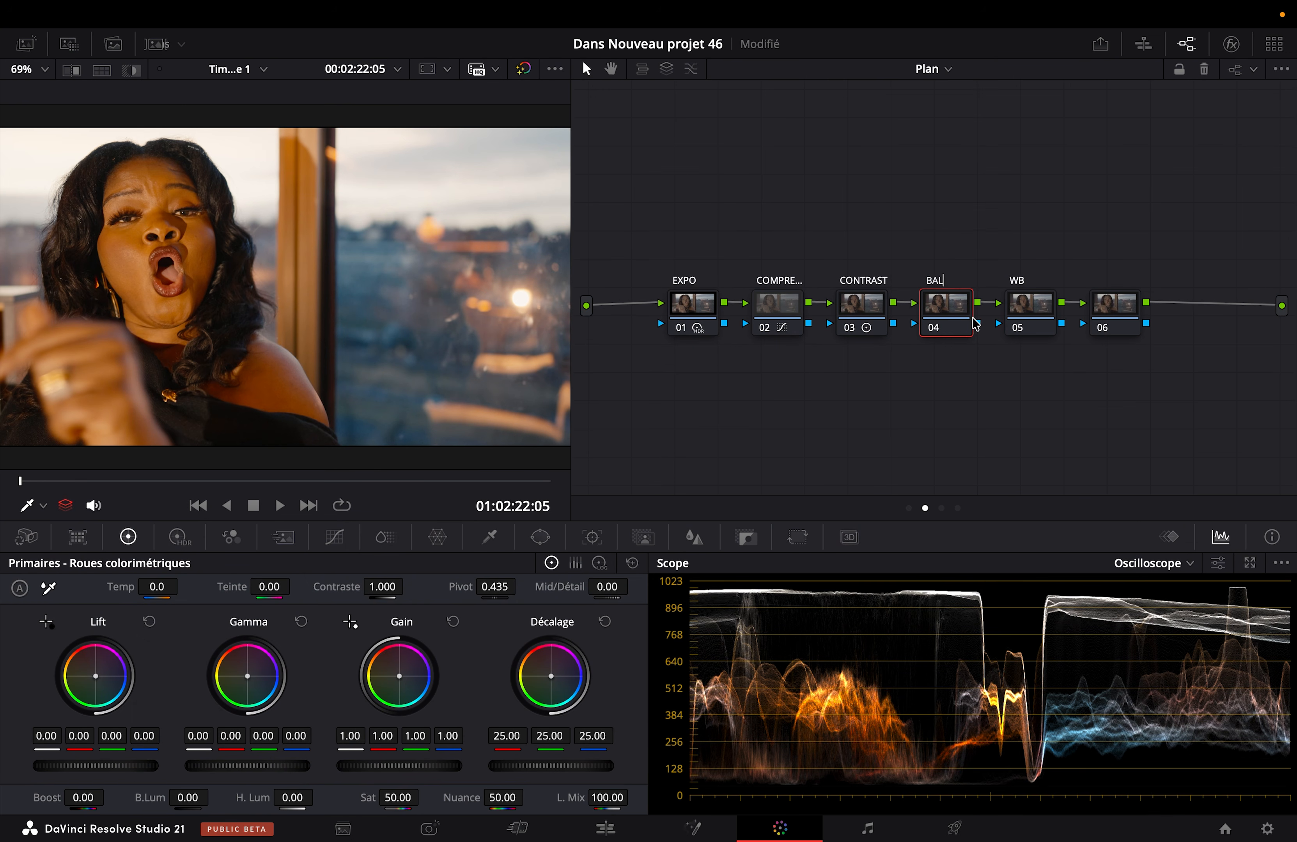
Step: At the wider frame at 01:02:25:23, lower the BAL node's highlights (H. Lum) to -54.00
{"action": "left_click_drag", "start_coordinate": [99, 487], "coordinate": [382, 483]}
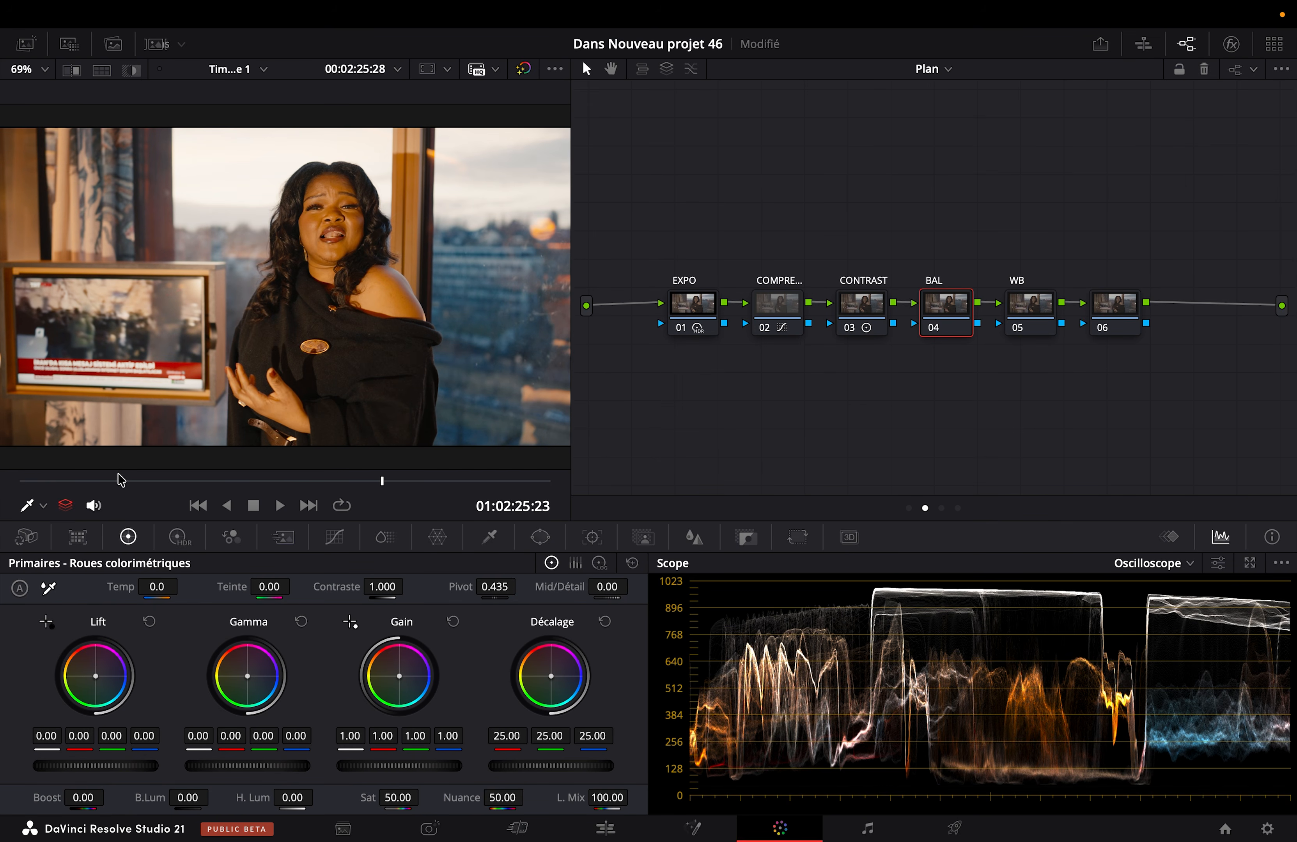
{"action": "left_click_drag", "start_coordinate": [254, 804], "coordinate": [319, 797]}
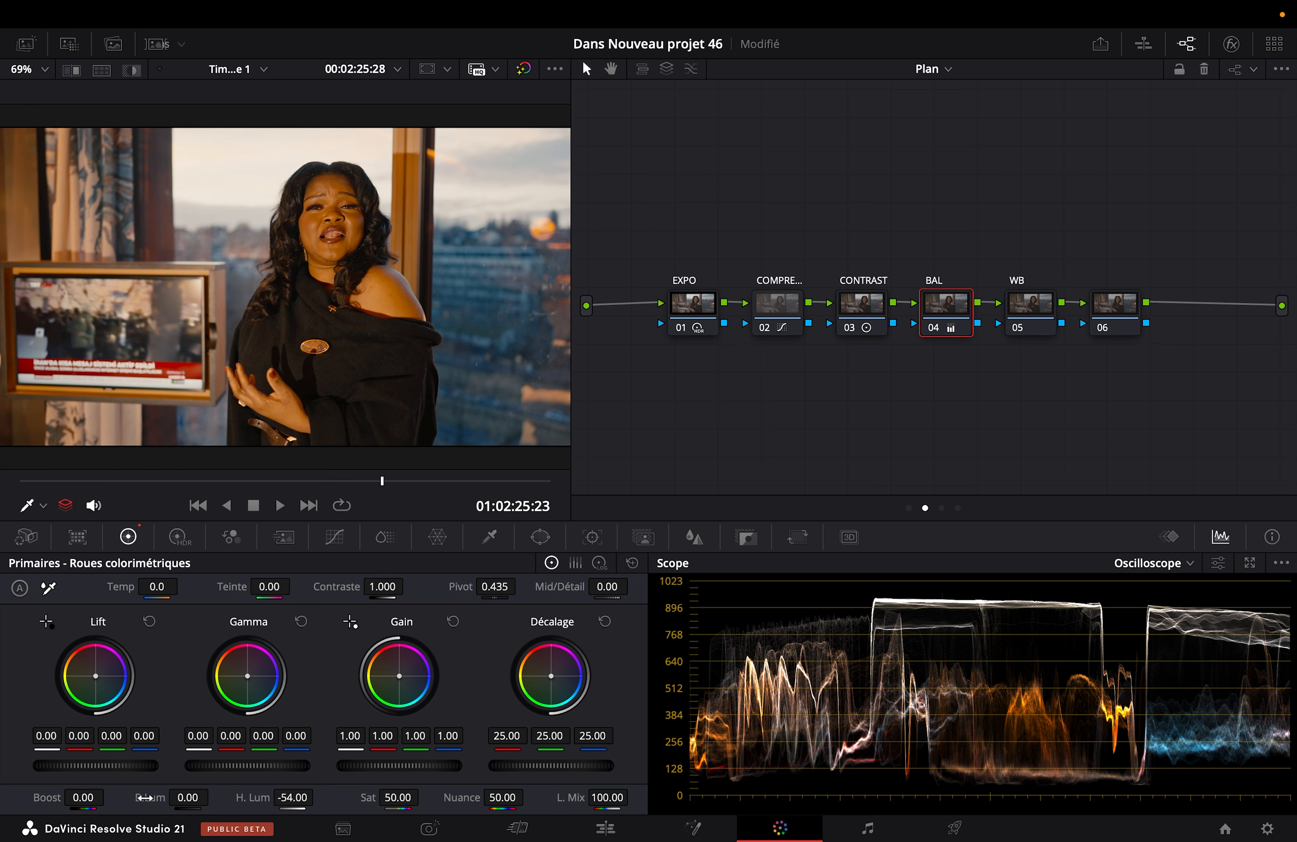
{"action": "left_click", "coordinate": [177, 539]}
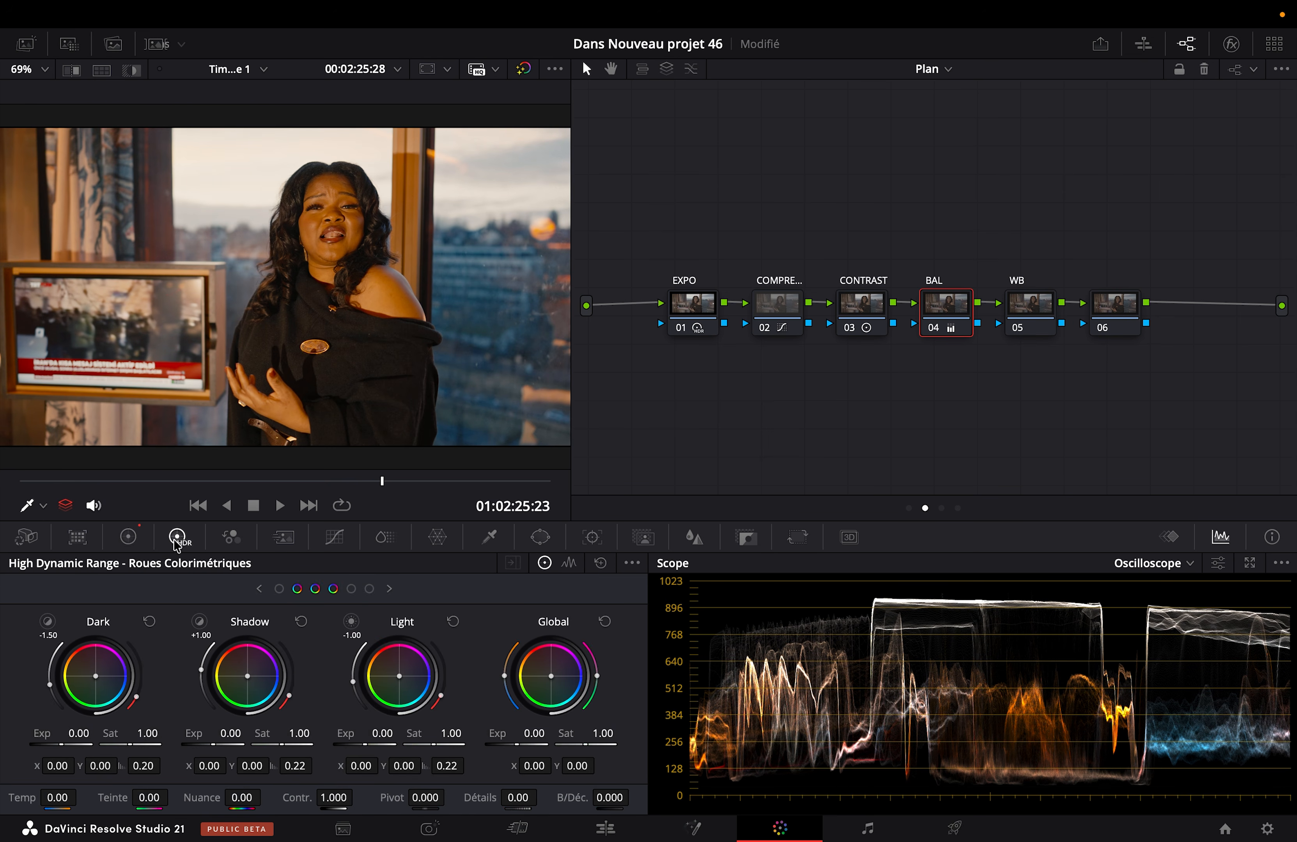
{"action": "left_click_drag", "start_coordinate": [363, 739], "coordinate": [359, 739]}
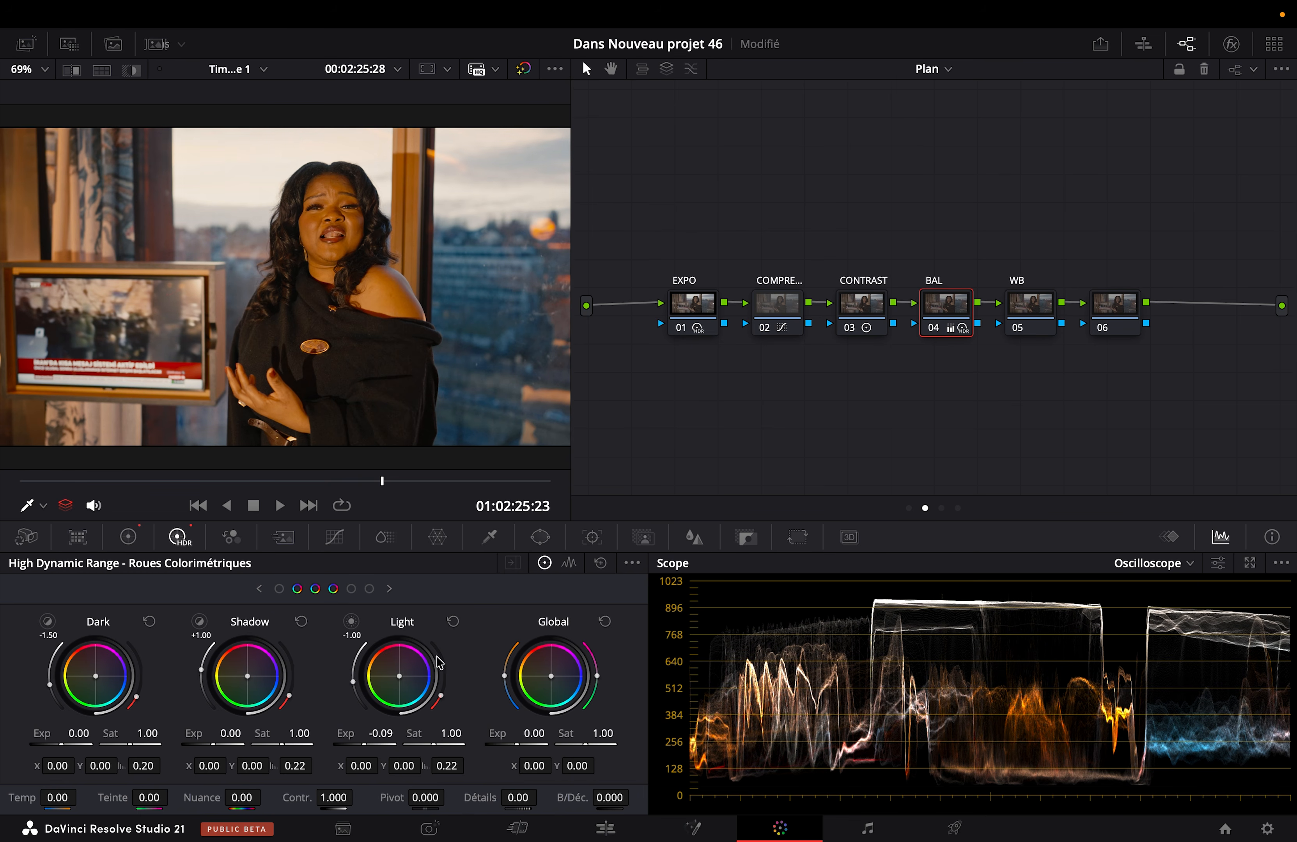
{"action": "left_click", "coordinate": [453, 621]}
{"action": "left_click", "coordinate": [134, 537]}
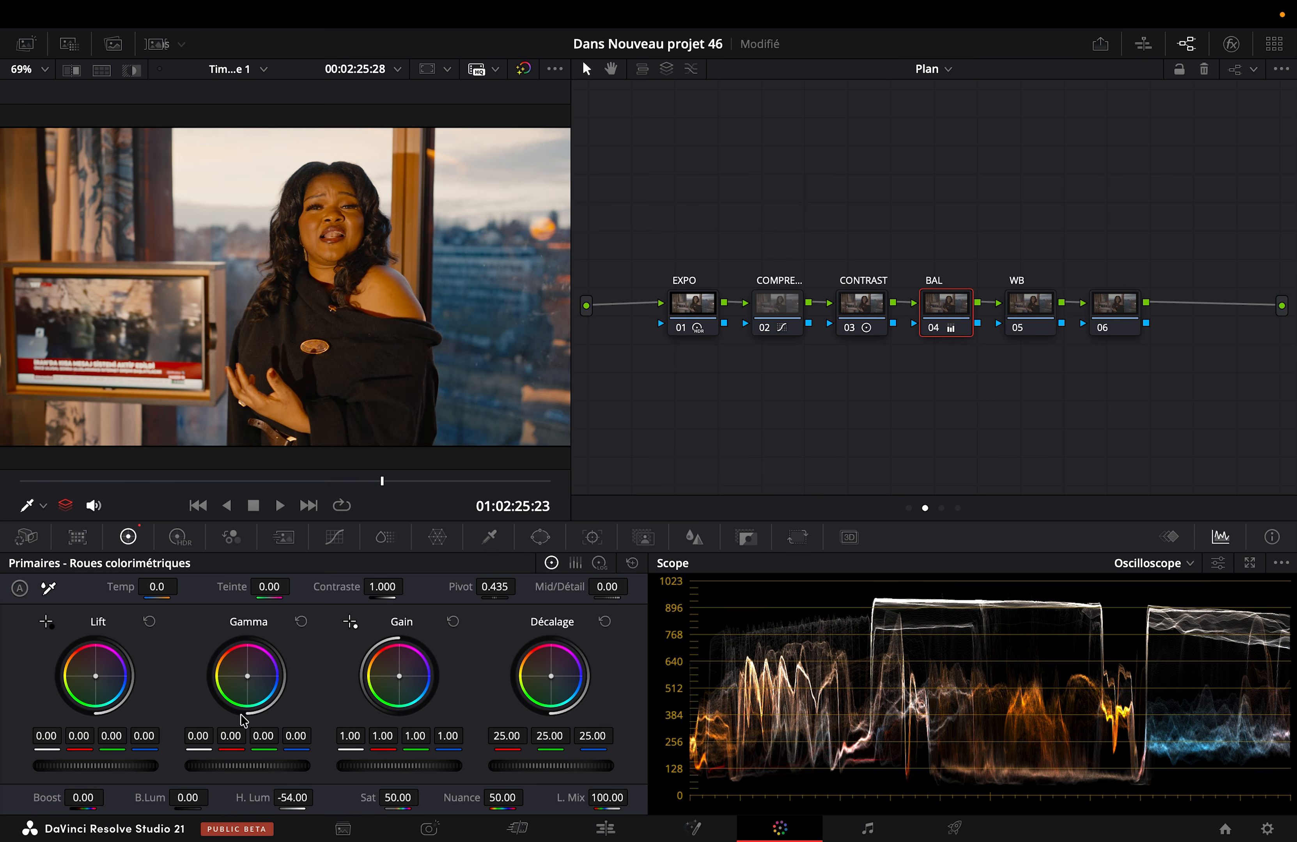
Step: Set the BAL node's luminance Gain to 0.91, luminance Lift to 0.01, B.Lum to 10.00 and H. Lum to -77.00
{"action": "left_click_drag", "start_coordinate": [350, 735], "coordinate": [350, 739]}
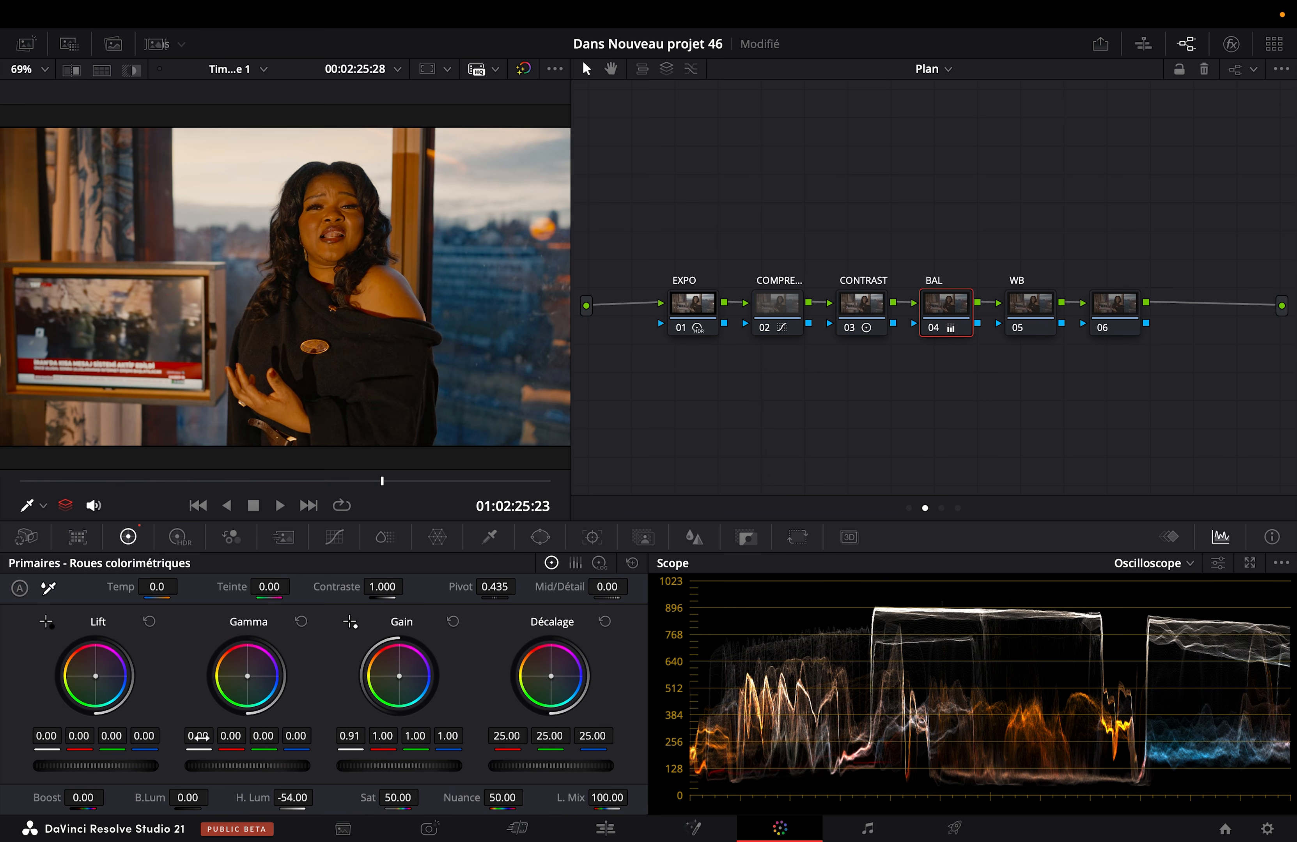
{"action": "left_click_drag", "start_coordinate": [36, 735], "coordinate": [37, 737]}
{"action": "left_click_drag", "start_coordinate": [159, 791], "coordinate": [319, 797]}
Step: View the wider frame full screen and toggle the BAL node off and on to compare the balance
{"action": "key", "text": "super+f"}
{"action": "key", "text": "super+d"}
{"action": "key", "text": "super+d"}
{"action": "key", "text": "super+d"}
{"action": "key", "text": "super+d"}
{"action": "key", "text": "super+d"}
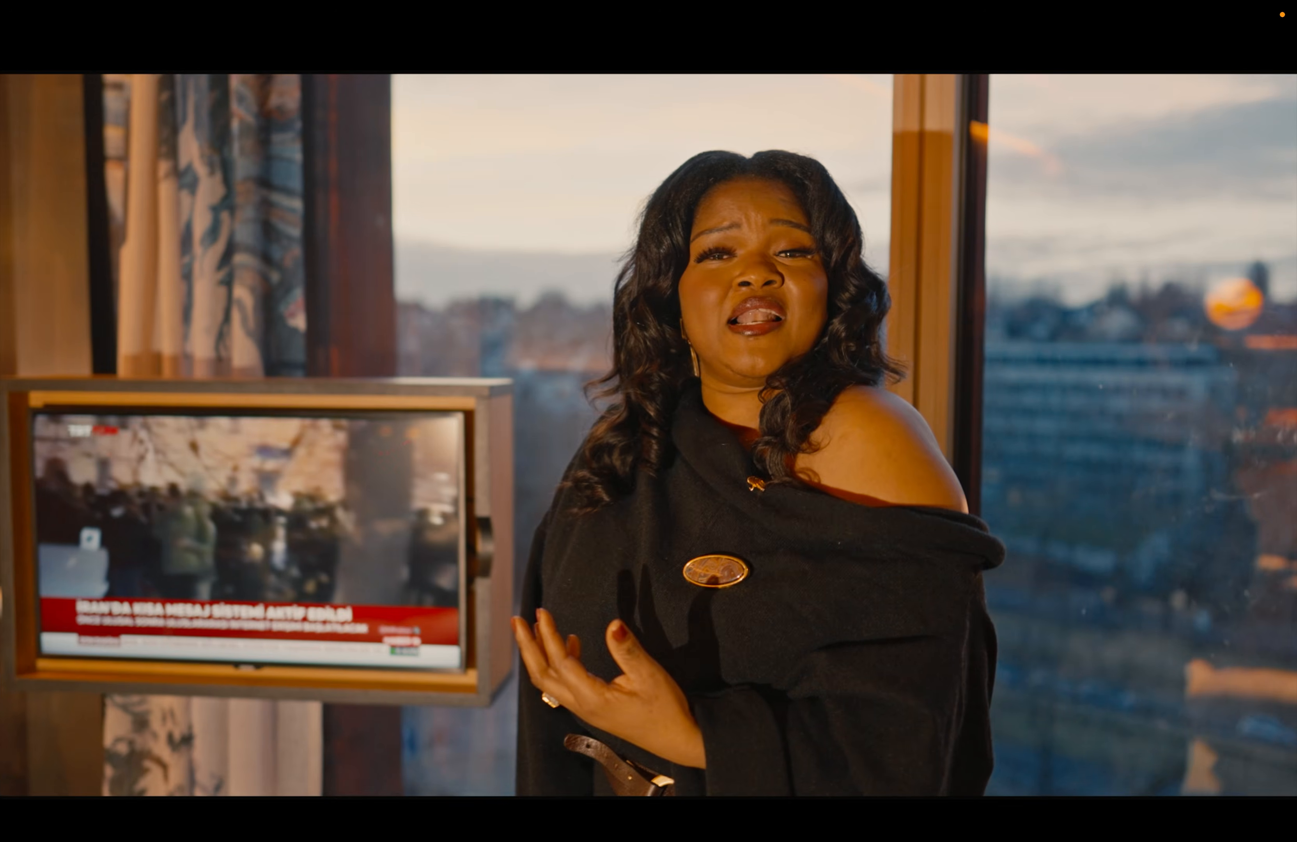
{"action": "key", "text": "super+d"}
{"action": "key", "text": "super+f"}
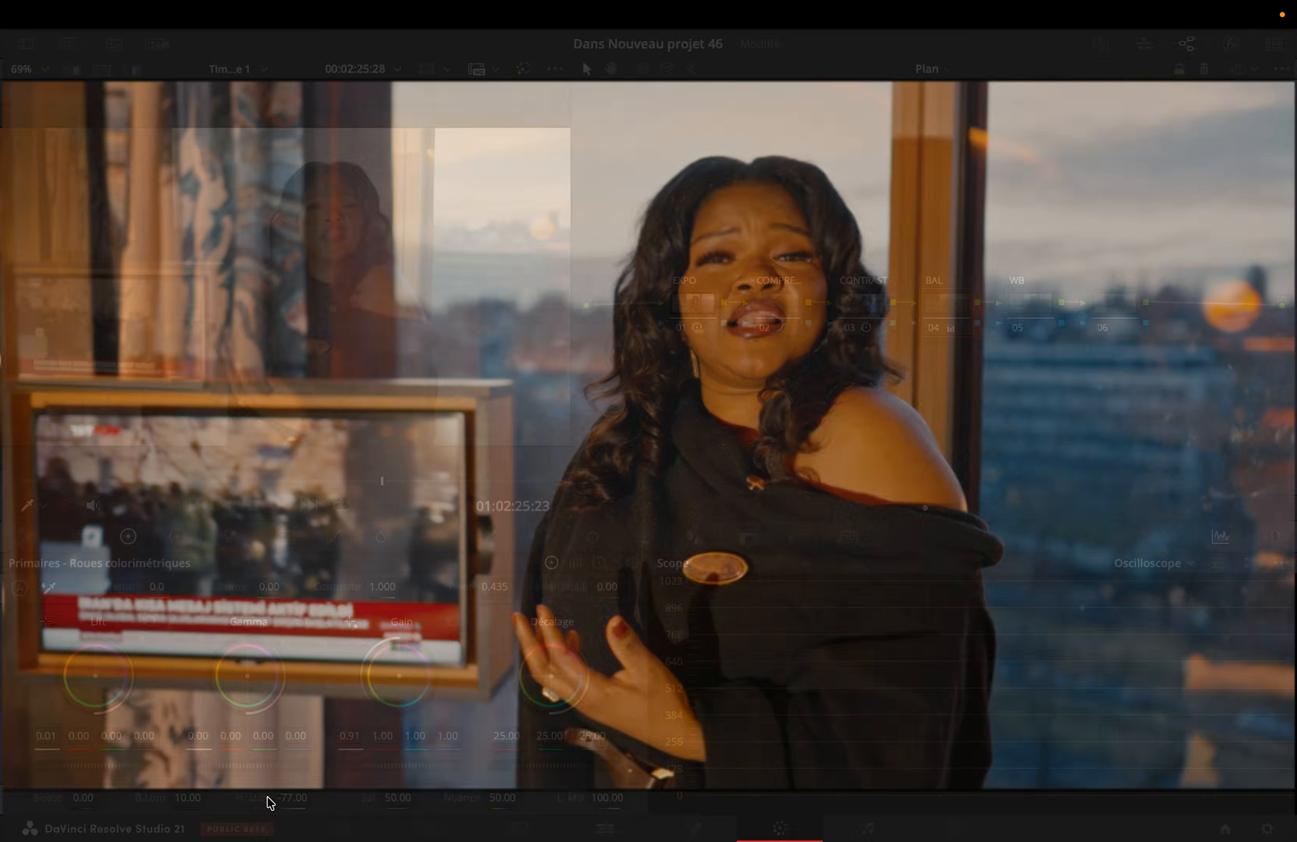
Step: Go to the close-up at 01:02:22:10 and compare it full screen with the BAL node off and on
{"action": "mouse_move", "coordinate": [58, 492]}
{"action": "left_mouse_down"}
{"action": "mouse_move", "coordinate": [38, 492]}
{"action": "mouse_move", "coordinate": [131, 494]}
{"action": "mouse_move", "coordinate": [42, 495]}
{"action": "left_mouse_up"}
{"action": "key", "text": "super+f"}
{"action": "key", "text": "super+d"}
{"action": "key", "text": "super+d"}
{"action": "key", "text": "super+d"}
{"action": "key", "text": "super+d"}
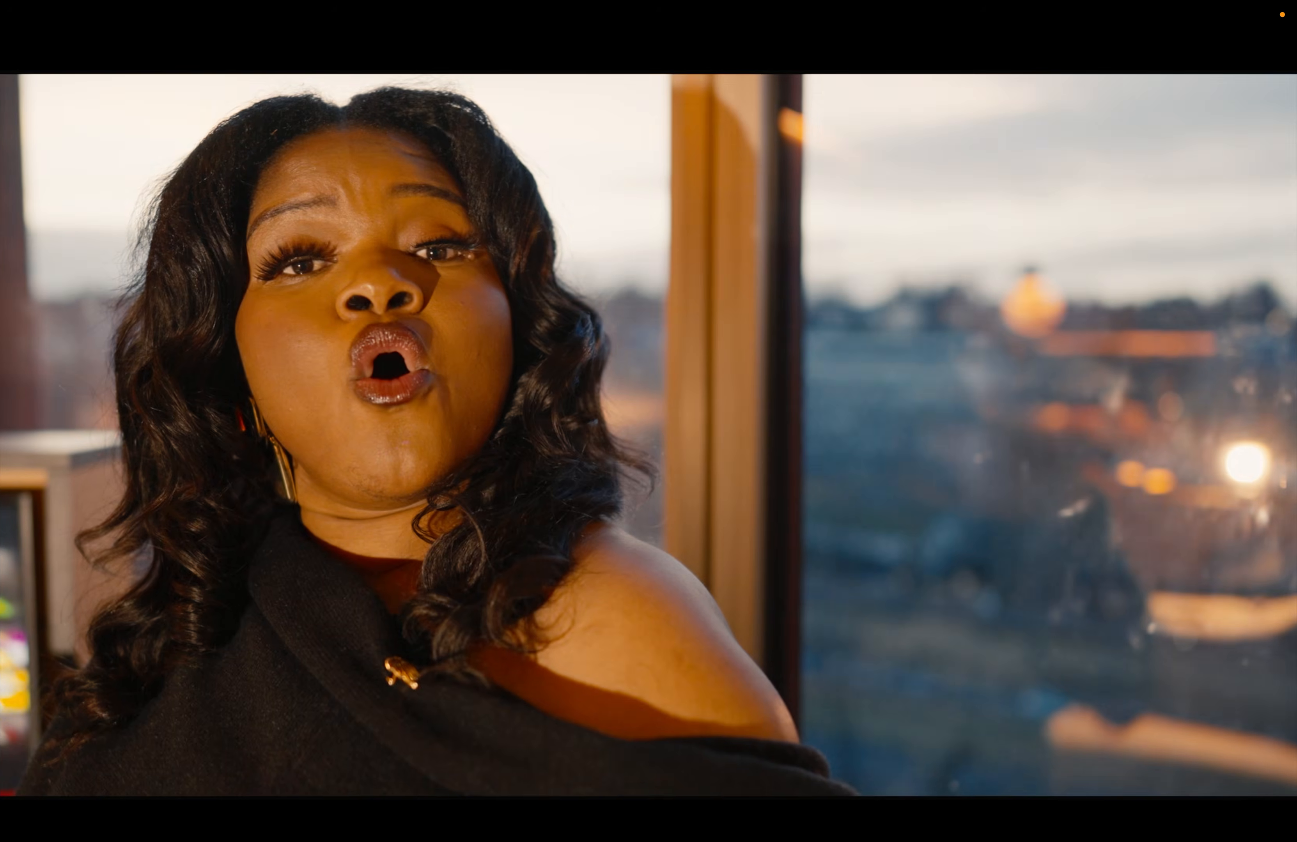
{"action": "key", "text": "super+d"}
{"action": "key", "text": "super+f"}
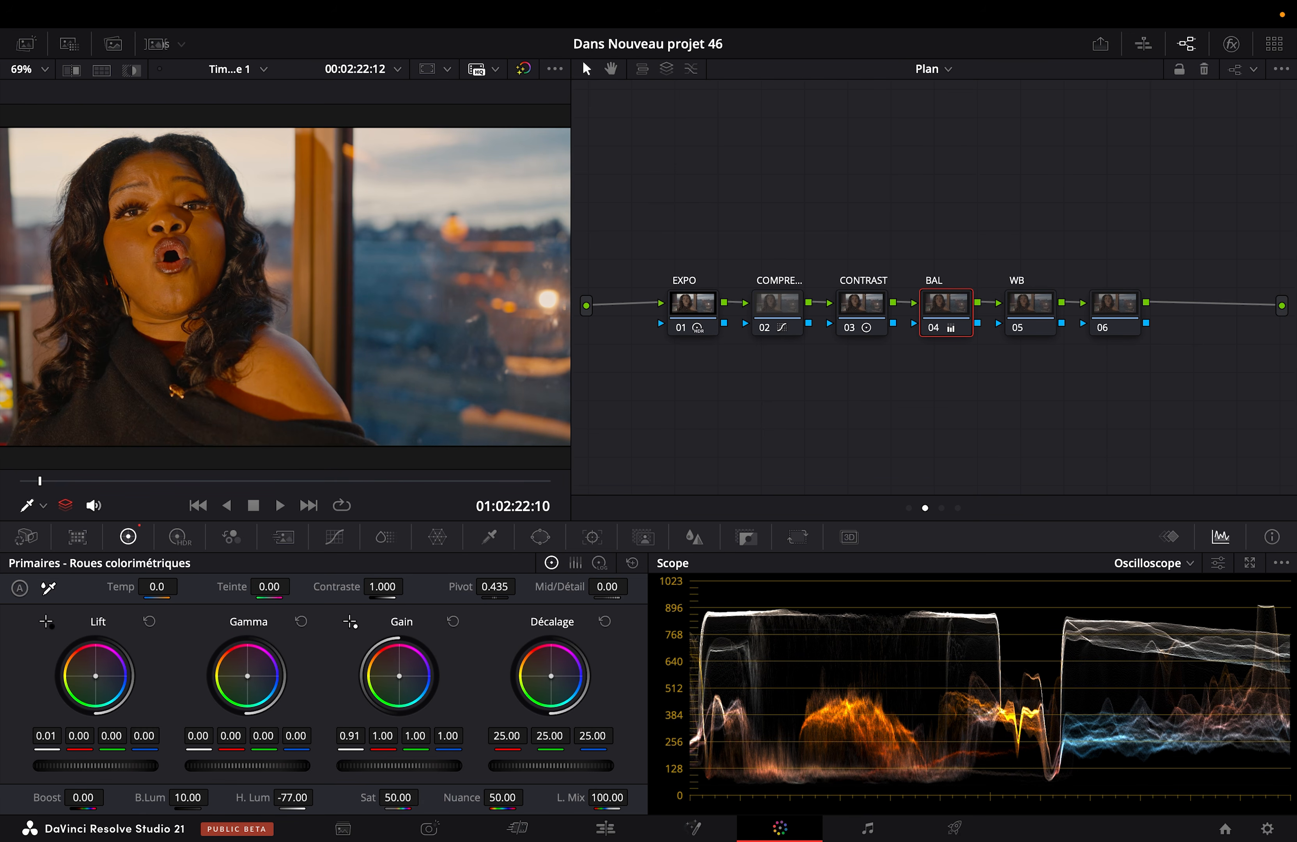
Step: Set the BAL node's Gamma to 0.01 and its Gain to 0.87 luminance and 0.95 RGB, comparing full screen with the node off and on
{"action": "left_click_drag", "start_coordinate": [203, 766], "coordinate": [208, 766]}
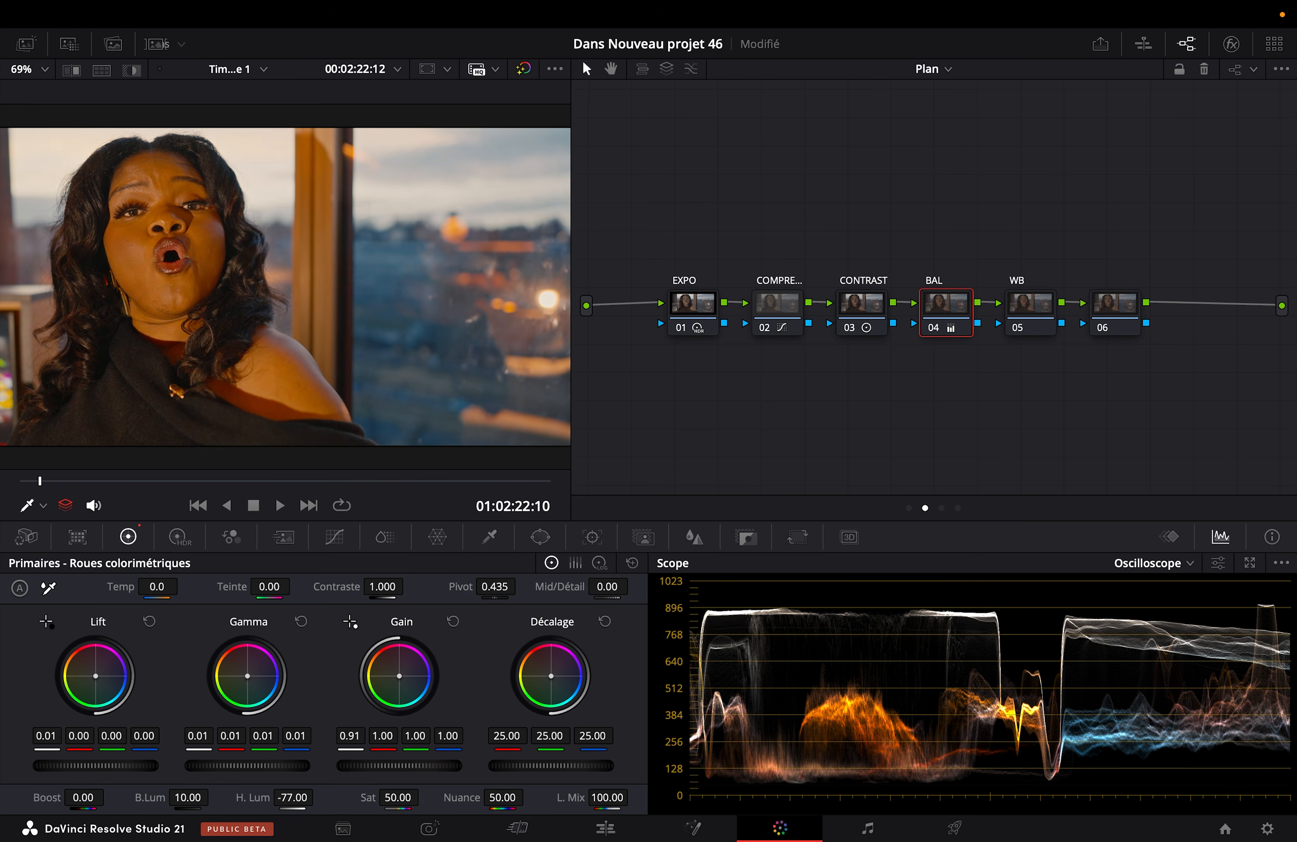
{"action": "left_click_drag", "start_coordinate": [399, 766], "coordinate": [383, 766]}
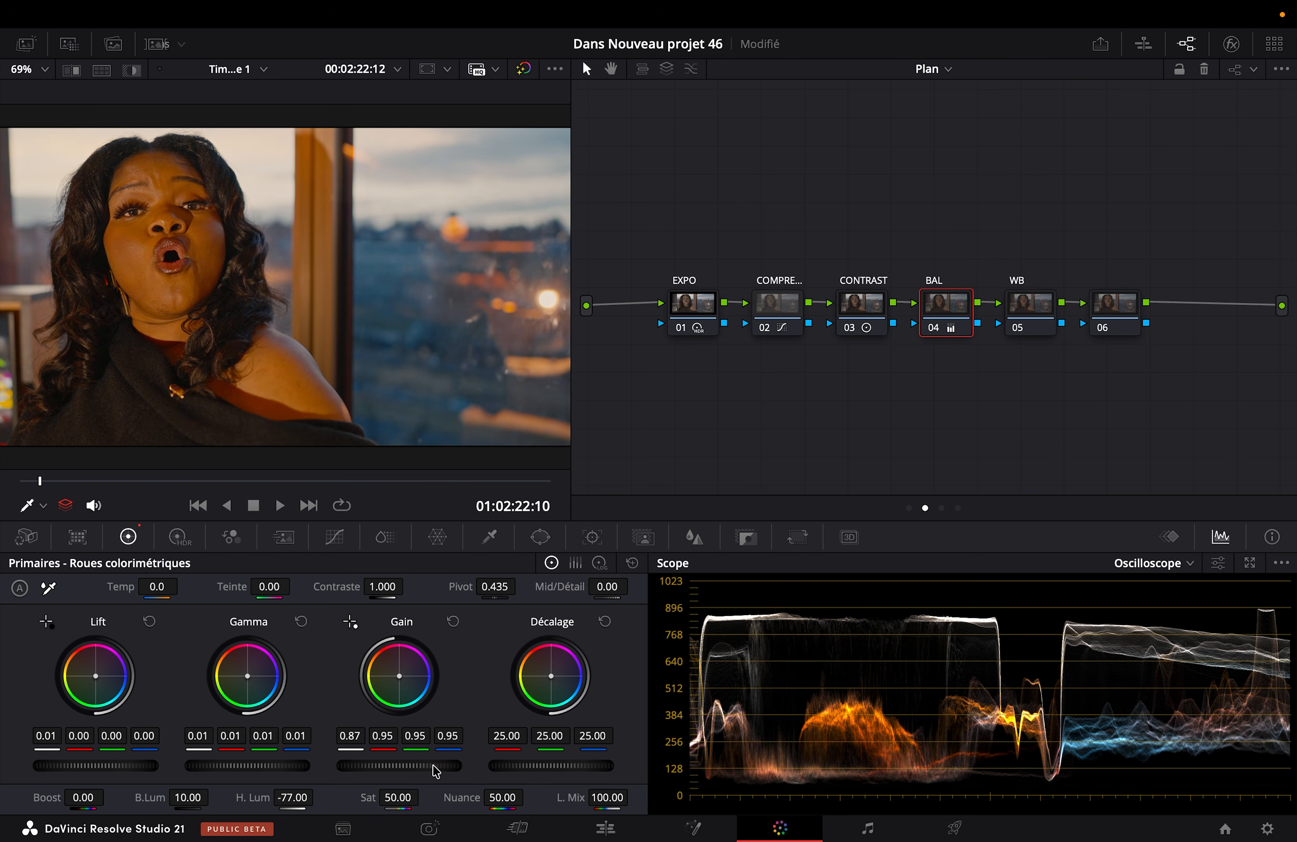
{"action": "key", "text": "super+f"}
{"action": "key", "text": "super+d"}
{"action": "key", "text": "super+d"}
{"action": "key", "text": "super+d"}
{"action": "key", "text": "super+d"}
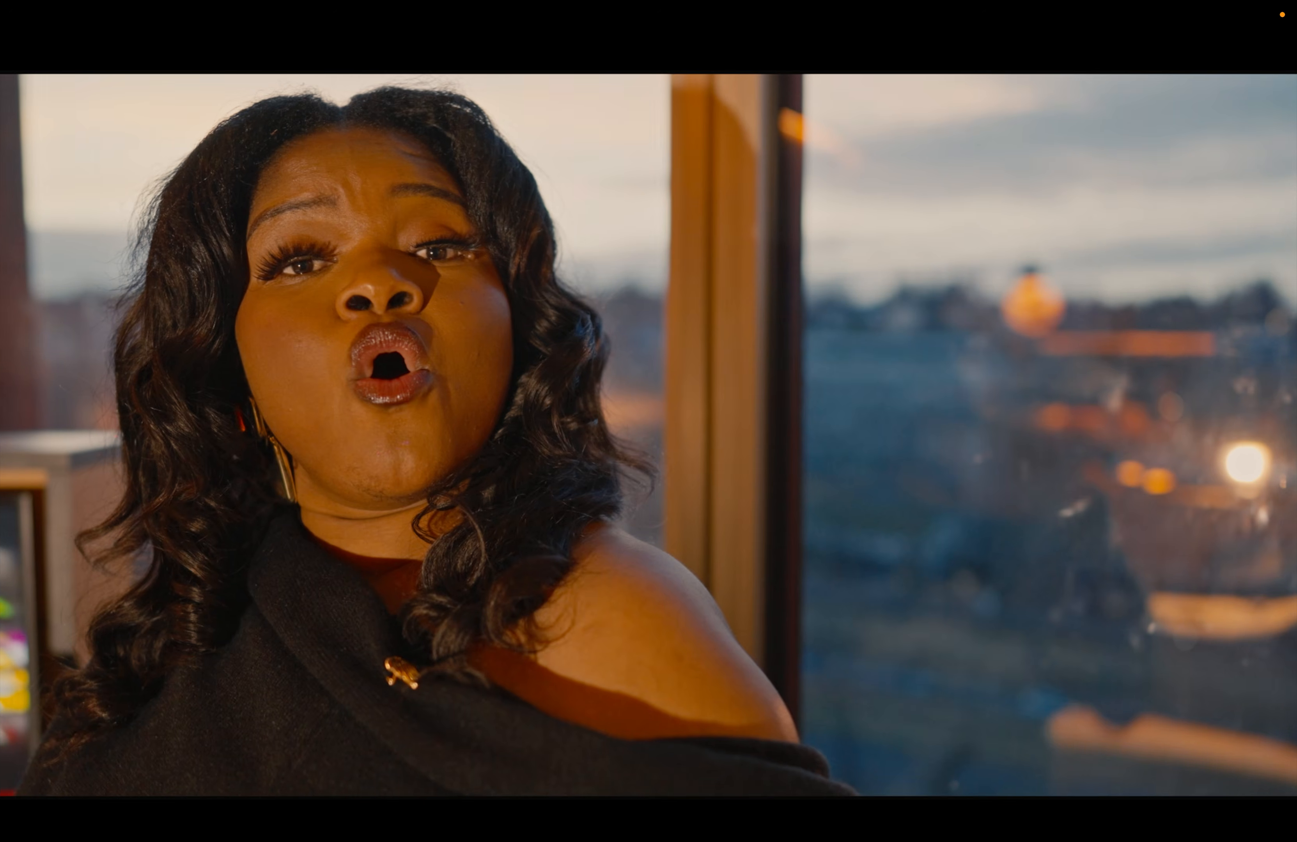
{"action": "key", "text": "super+f"}
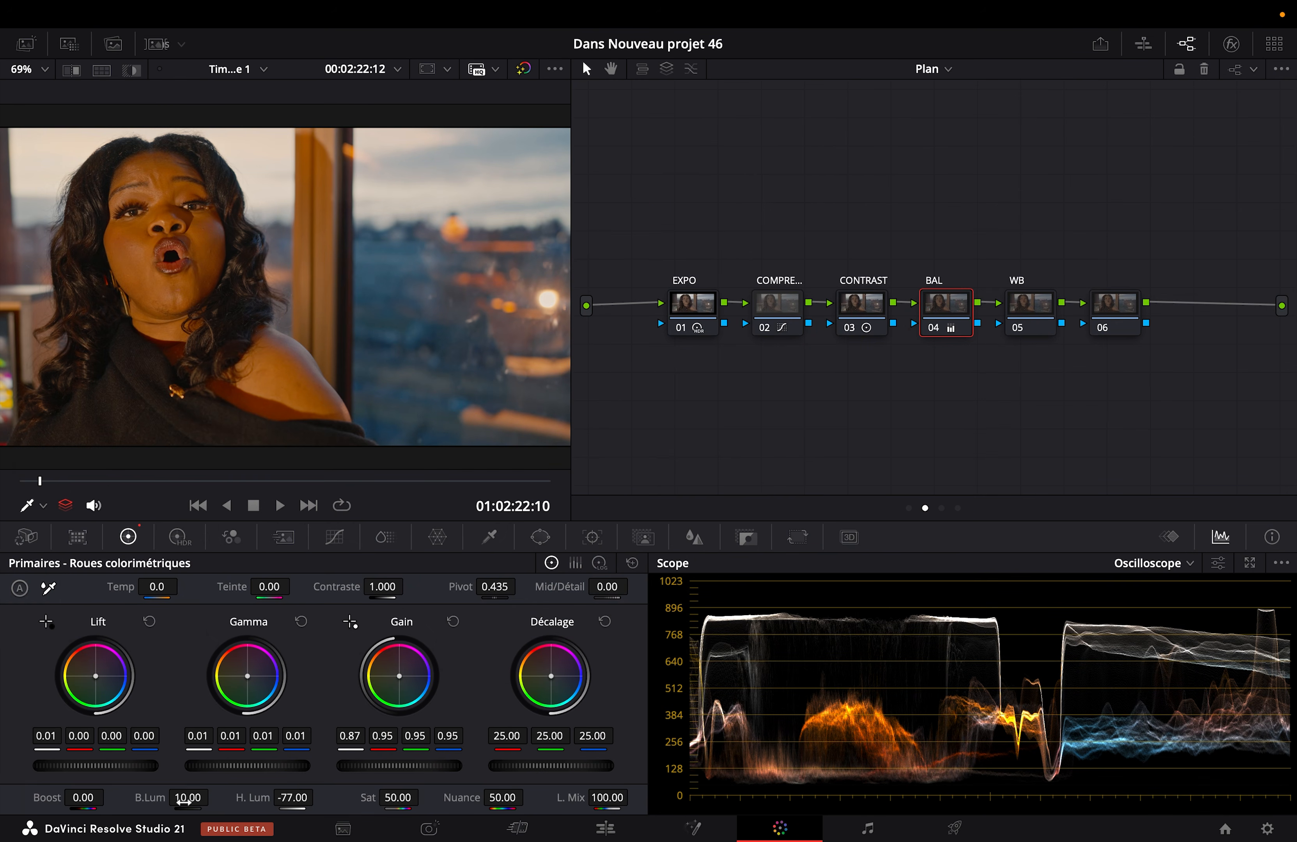
Step: On the BAL node, raise B.Lum to 22.00 and set the High Dynamic Range Shadow exposure to -0.31, checking the image full screen
{"action": "mouse_move", "coordinate": [188, 798]}
{"action": "left_mouse_down"}
{"action": "mouse_move", "coordinate": [214, 796]}
{"action": "mouse_move", "coordinate": [170, 799]}
{"action": "mouse_move", "coordinate": [185, 803]}
{"action": "left_mouse_up"}
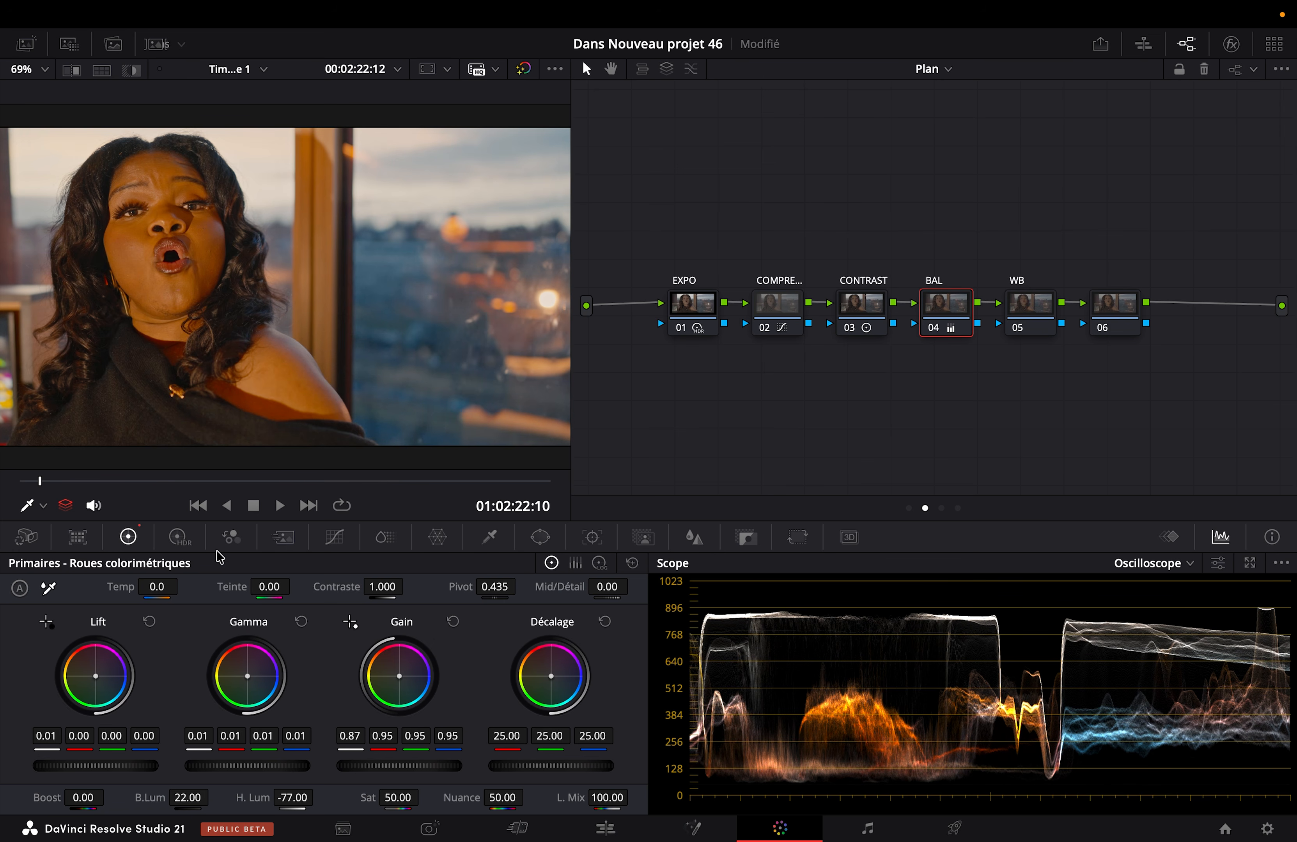
{"action": "left_click", "coordinate": [180, 537]}
{"action": "left_click_drag", "start_coordinate": [229, 734], "coordinate": [205, 734]}
{"action": "key", "text": "super+f"}
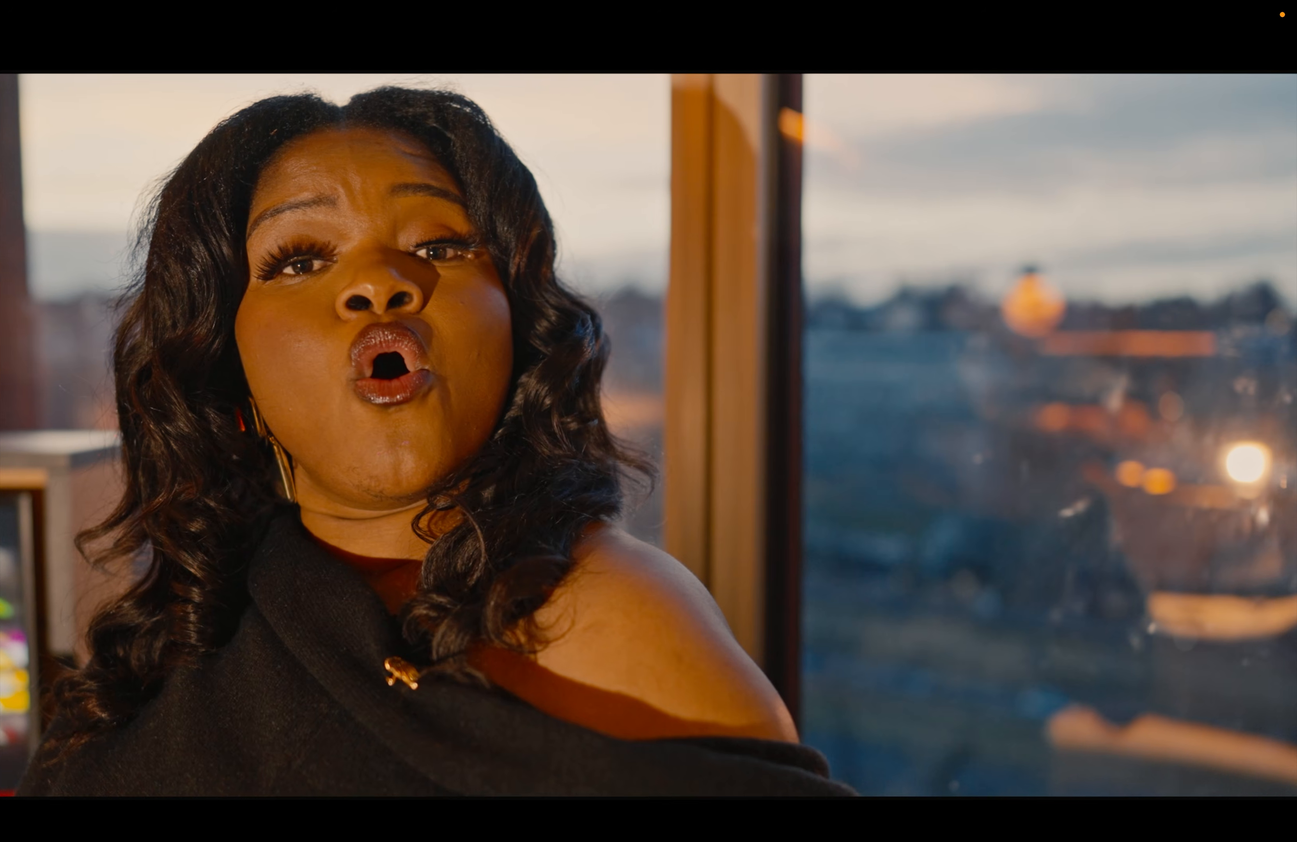
{"action": "key", "text": "super+f"}
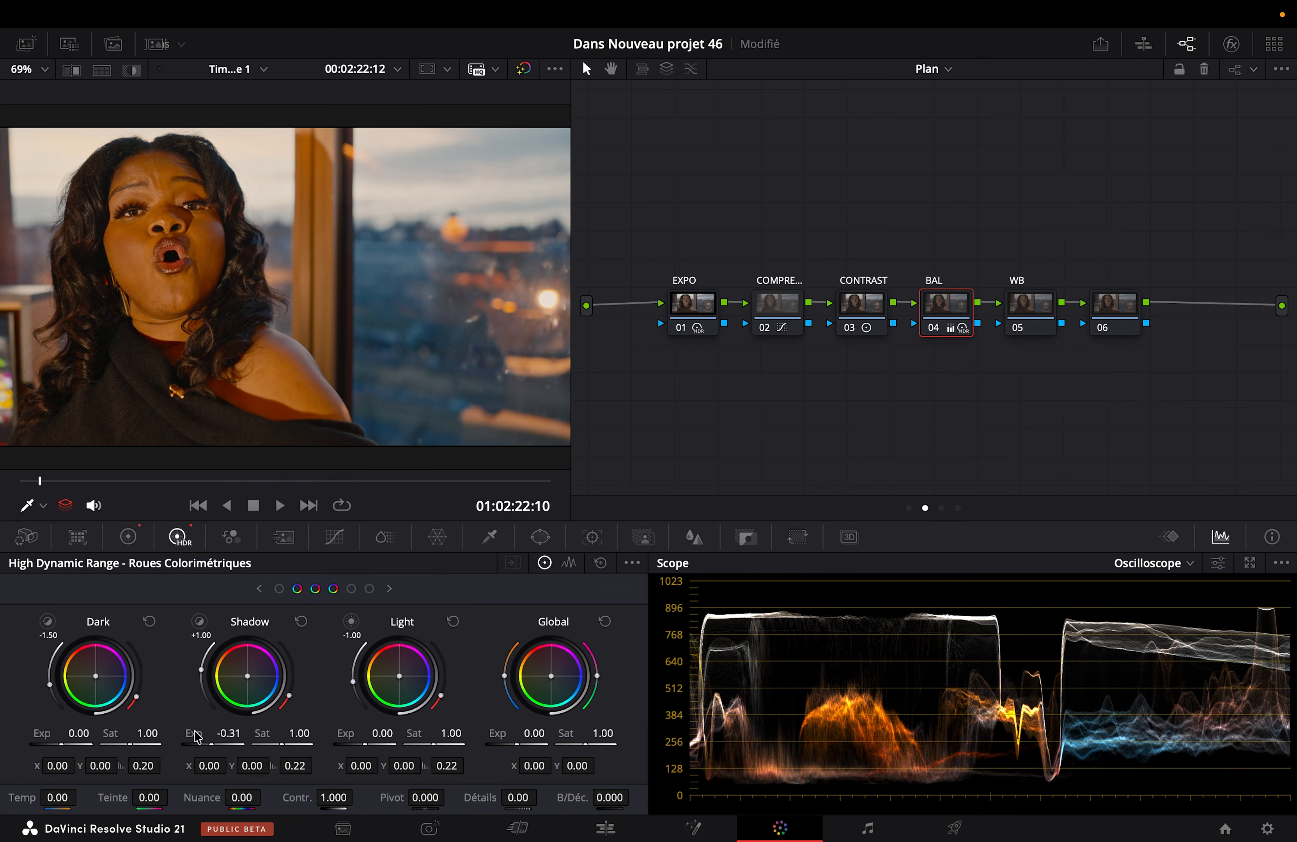
{"action": "key", "text": "super+f"}
{"action": "key", "text": "super+f"}
Step: Select the EXPO, COMPRE..., CONTRAST and BAL nodes together and compare the image with them off and on
{"action": "left_click_drag", "start_coordinate": [762, 294], "coordinate": [927, 298]}
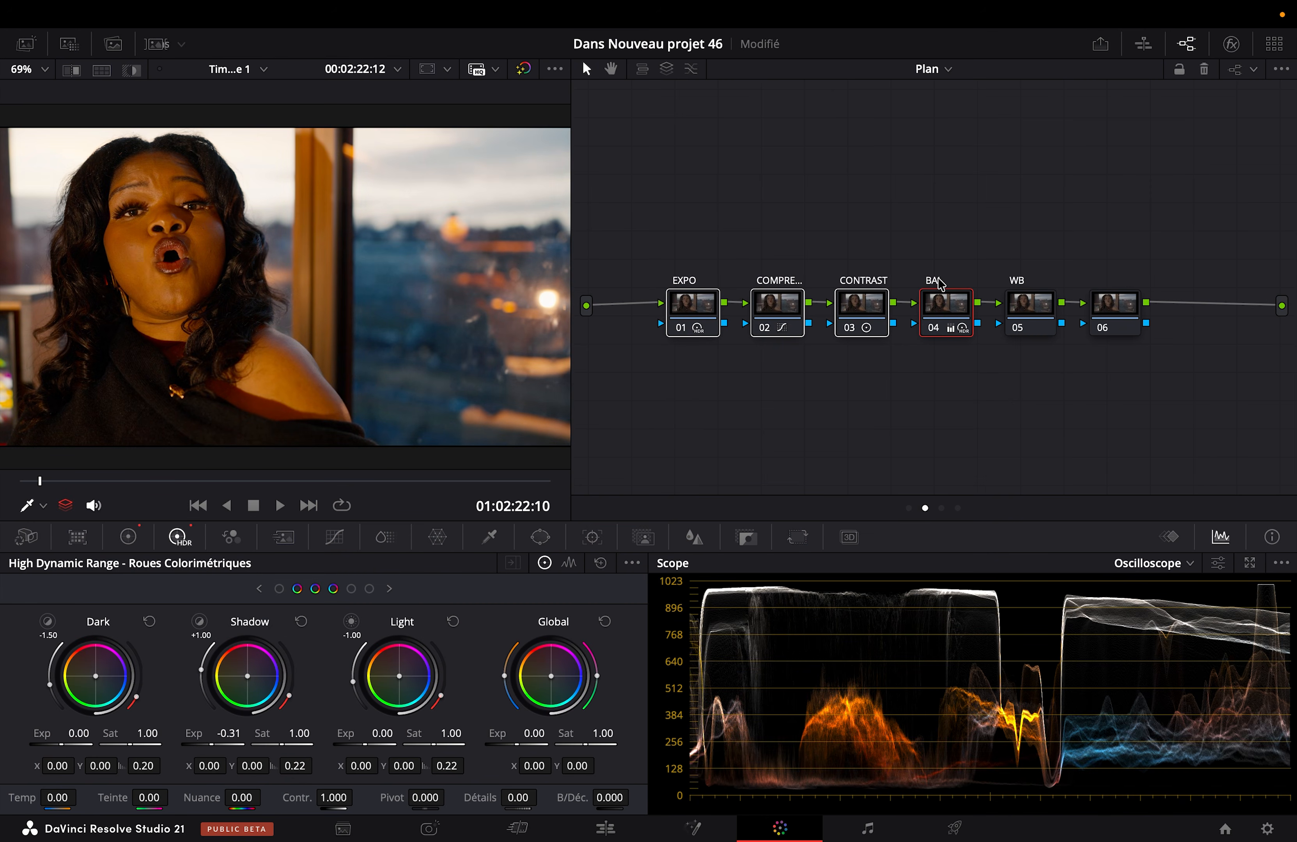
{"action": "key", "text": "super+s"}
Step: Set the WB node's gamma to Linéaire
{"action": "left_click", "coordinate": [1034, 300]}
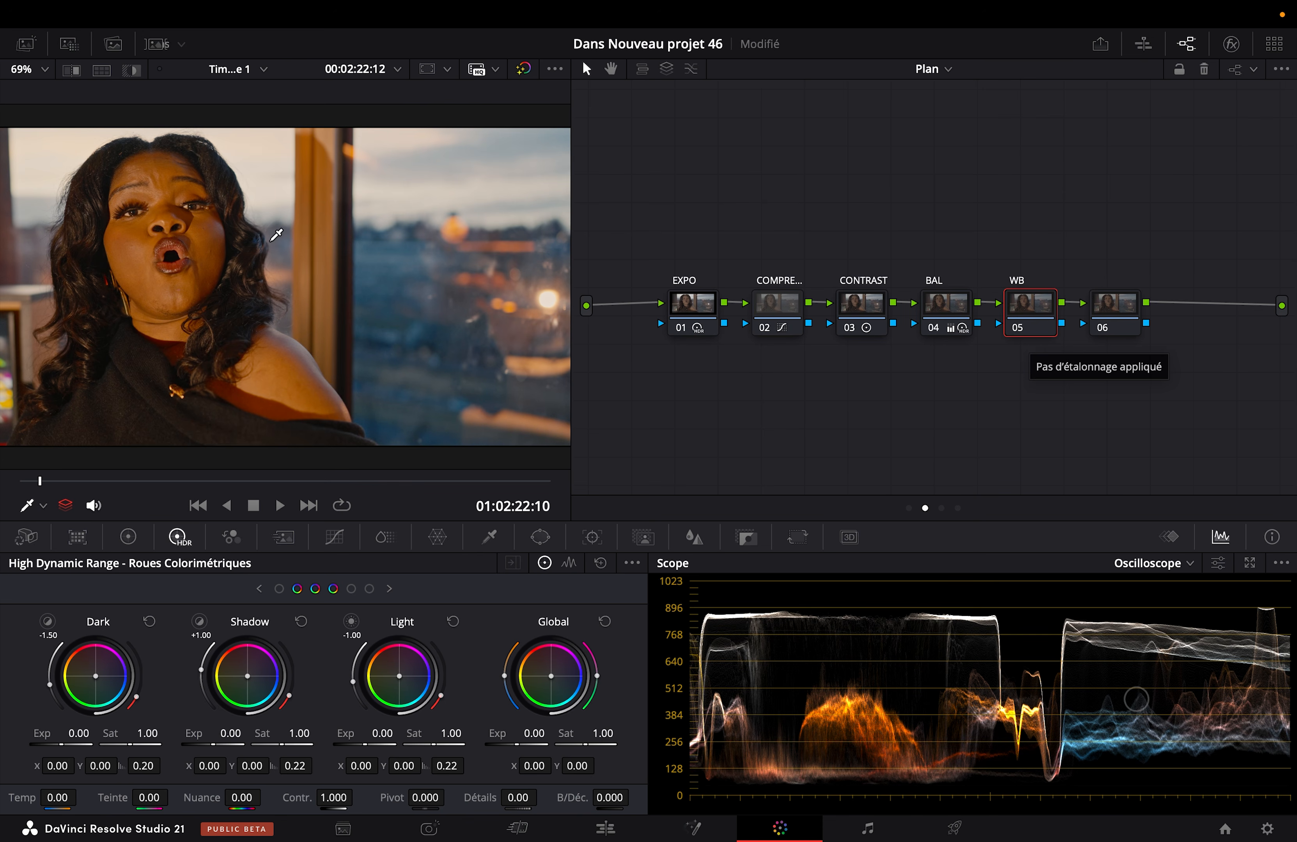
{"action": "right_click", "coordinate": [1049, 310]}
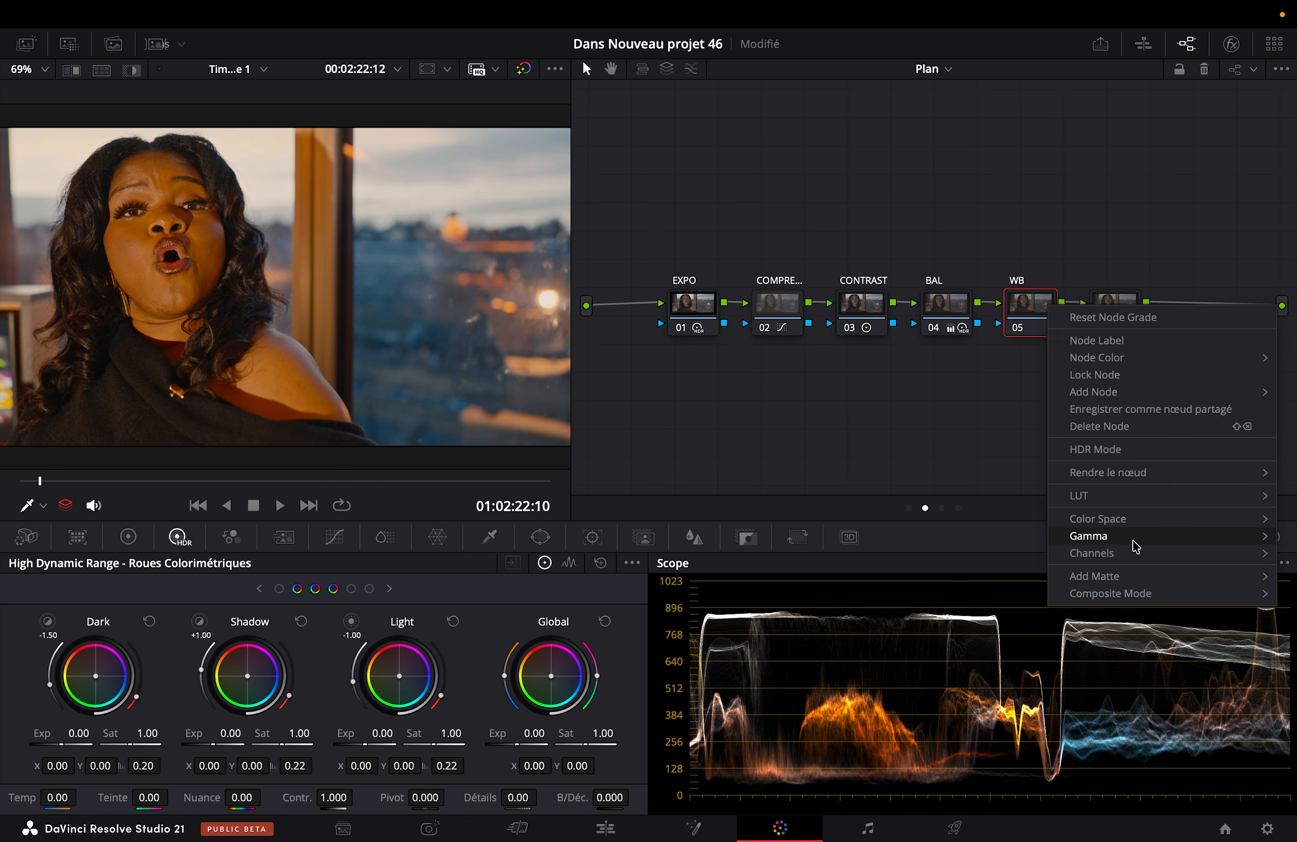
{"action": "mouse_move", "coordinate": [1115, 541]}
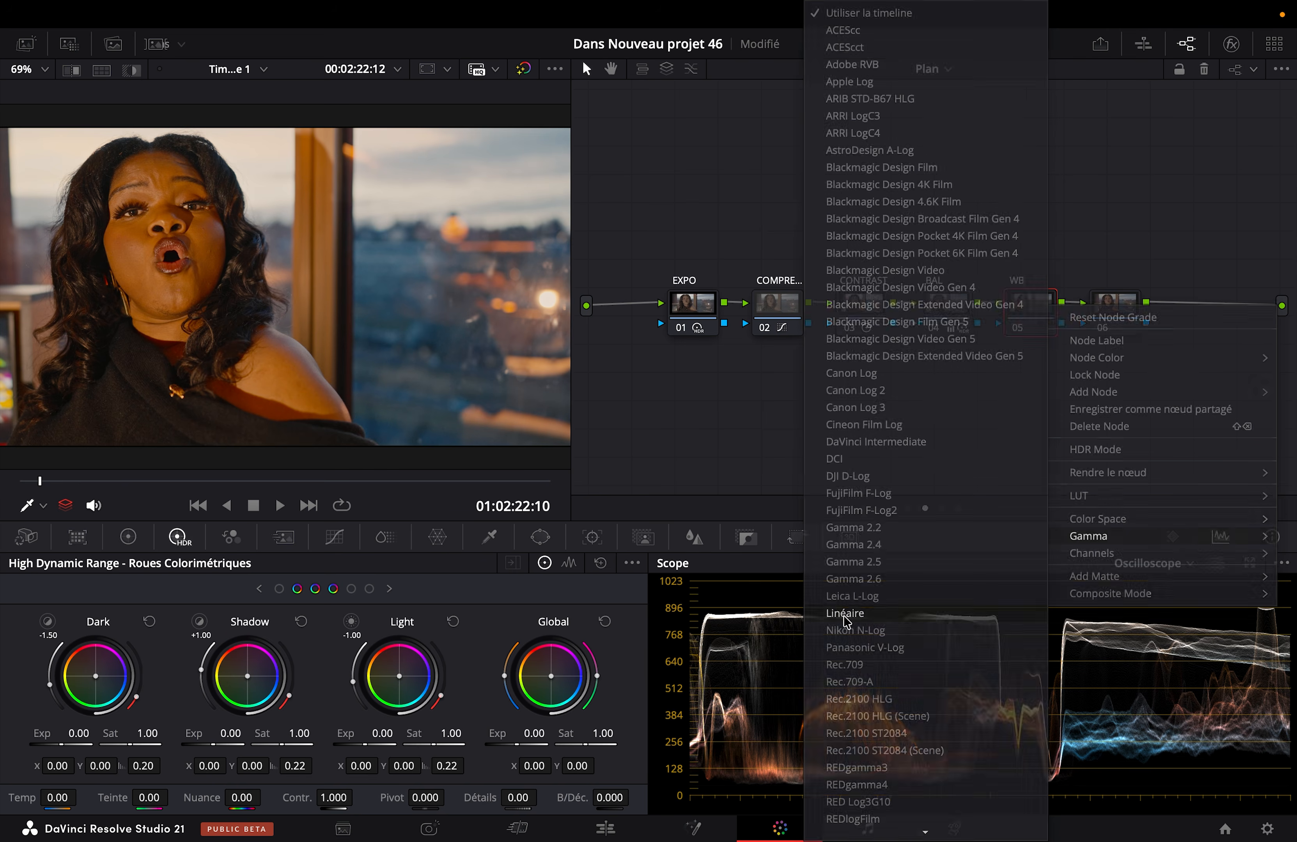
{"action": "left_click", "coordinate": [848, 629]}
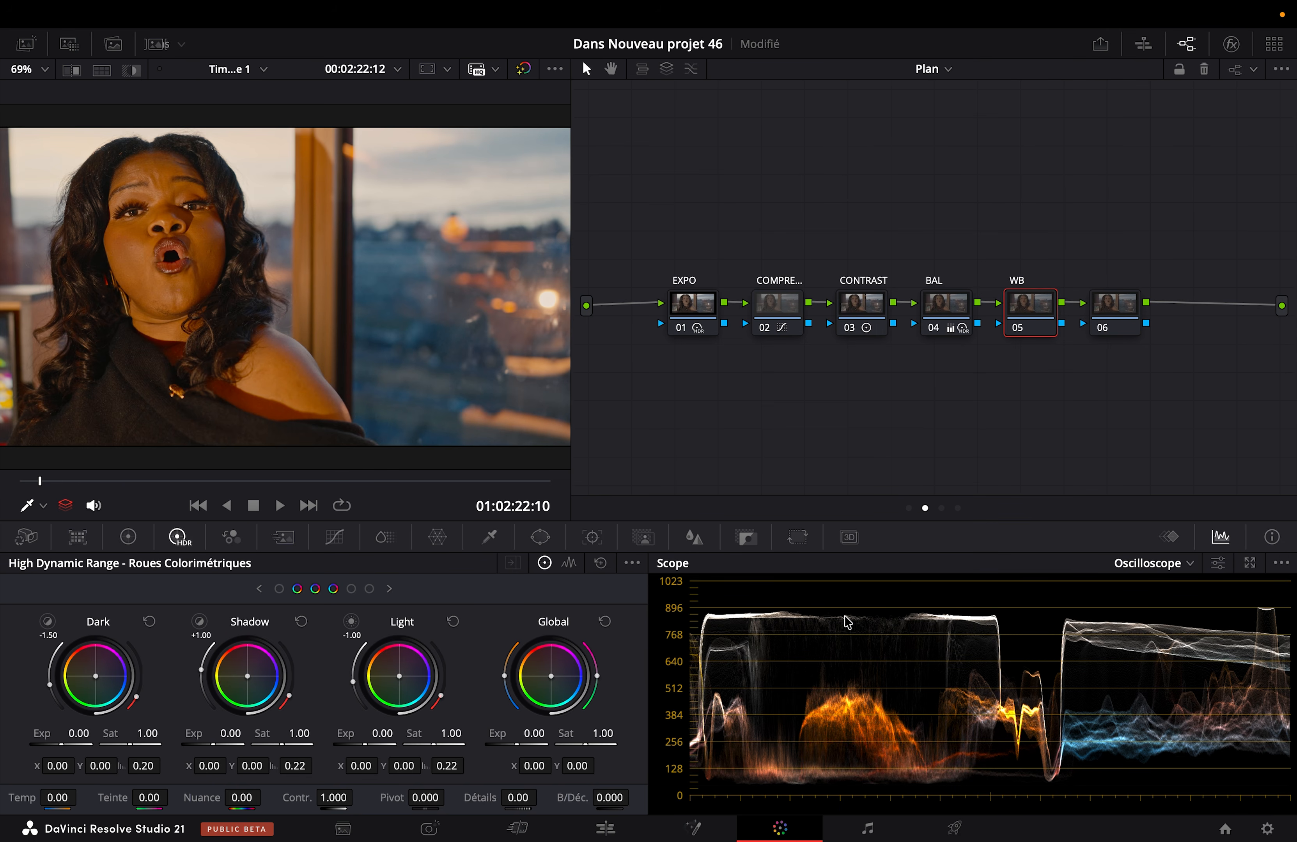
Step: Switch the scope to Vecteurscope and view the close-up full screen
{"action": "left_click", "coordinate": [1168, 565]}
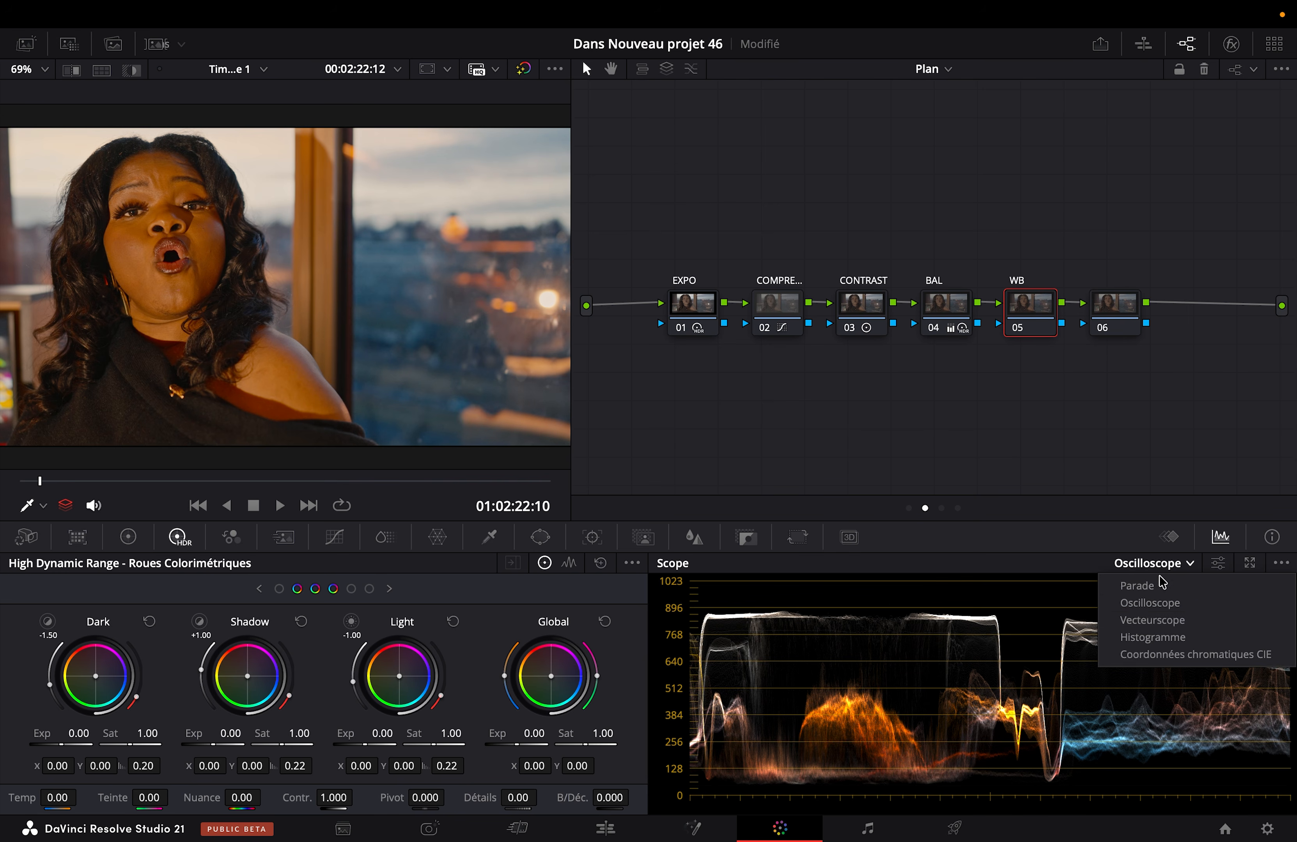
{"action": "left_click", "coordinate": [1134, 608]}
{"action": "left_click", "coordinate": [1147, 564]}
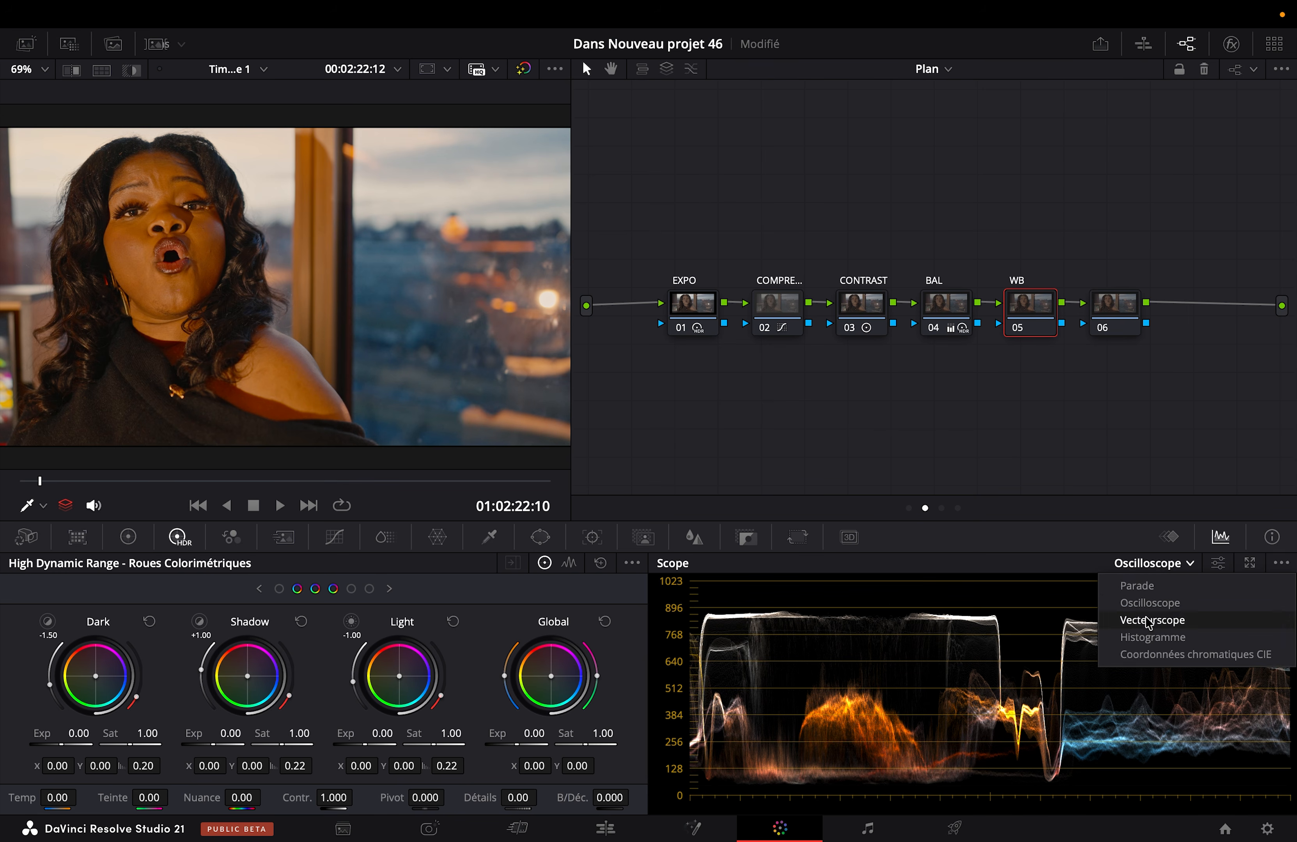
{"action": "left_click", "coordinate": [1138, 621]}
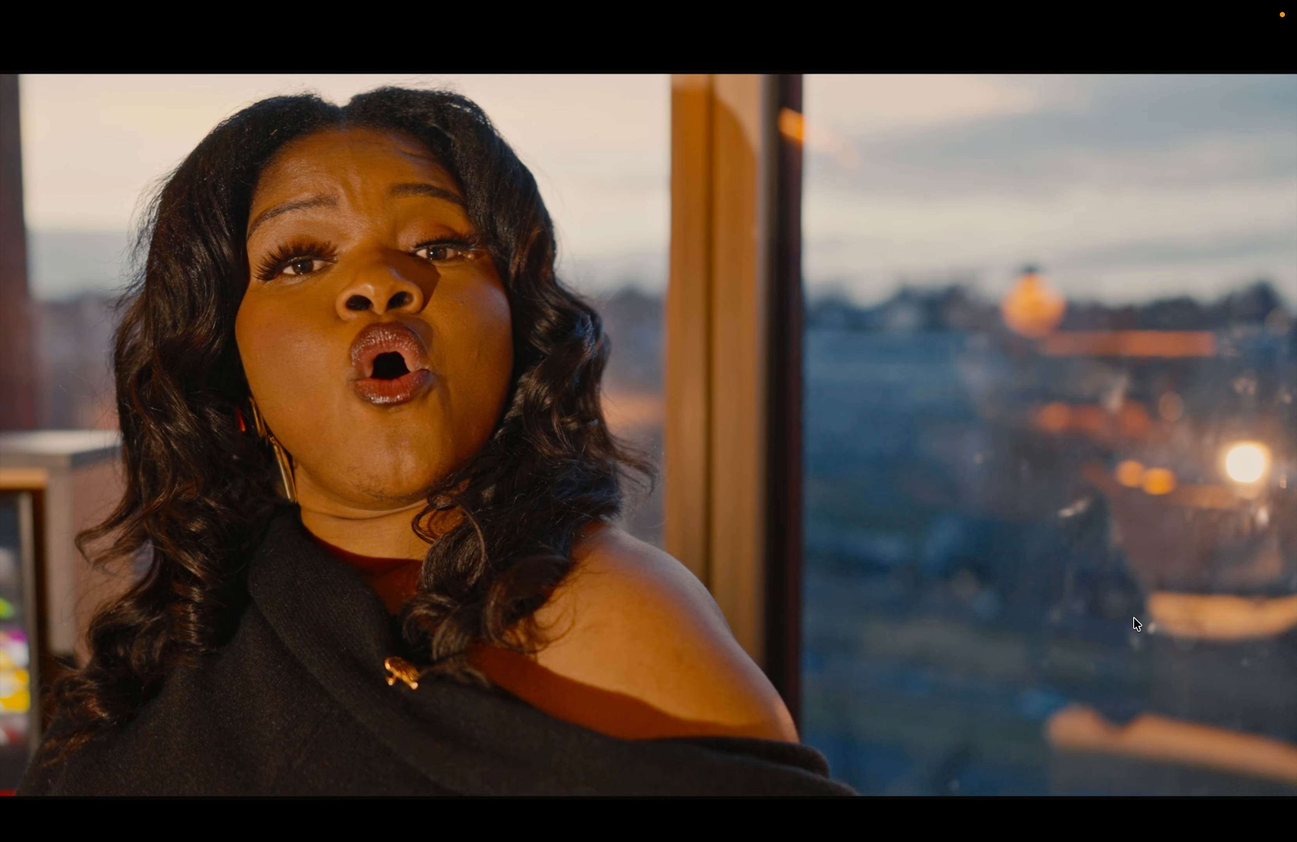
{"action": "key", "text": "Escape"}
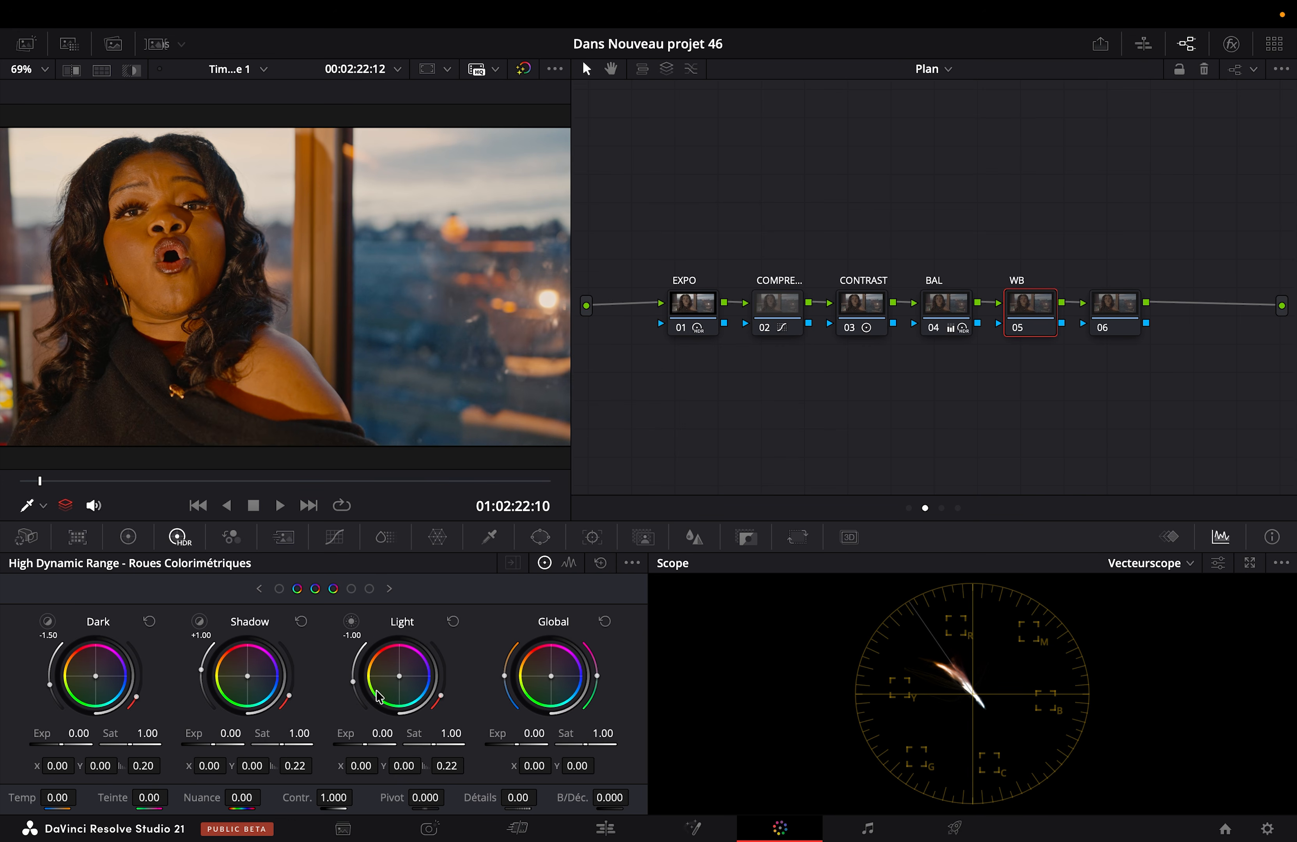
Step: Check the WB node's gamma setting and set its primaries L. Mix to 0
{"action": "left_click", "coordinate": [128, 537]}
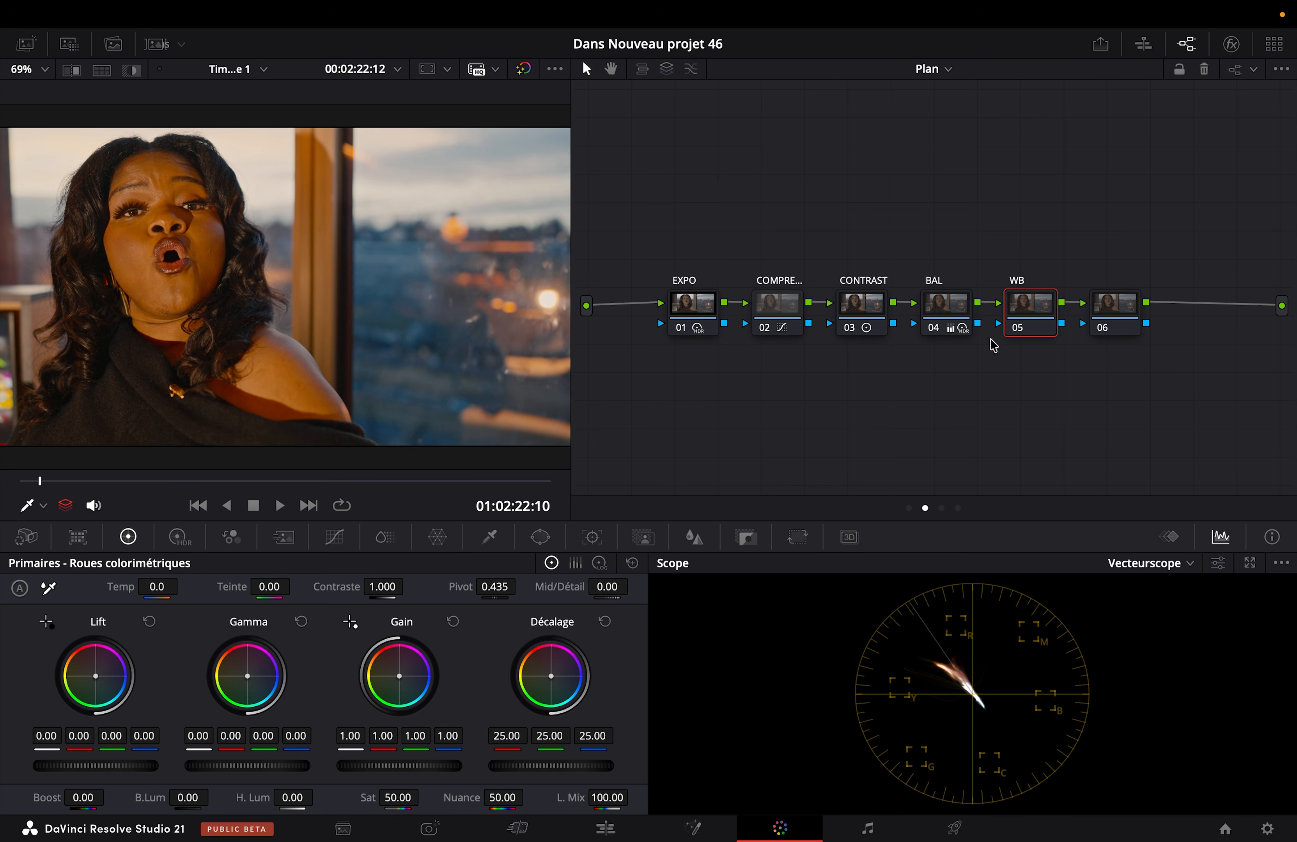
{"action": "right_click", "coordinate": [1023, 306]}
{"action": "mouse_move", "coordinate": [1072, 534]}
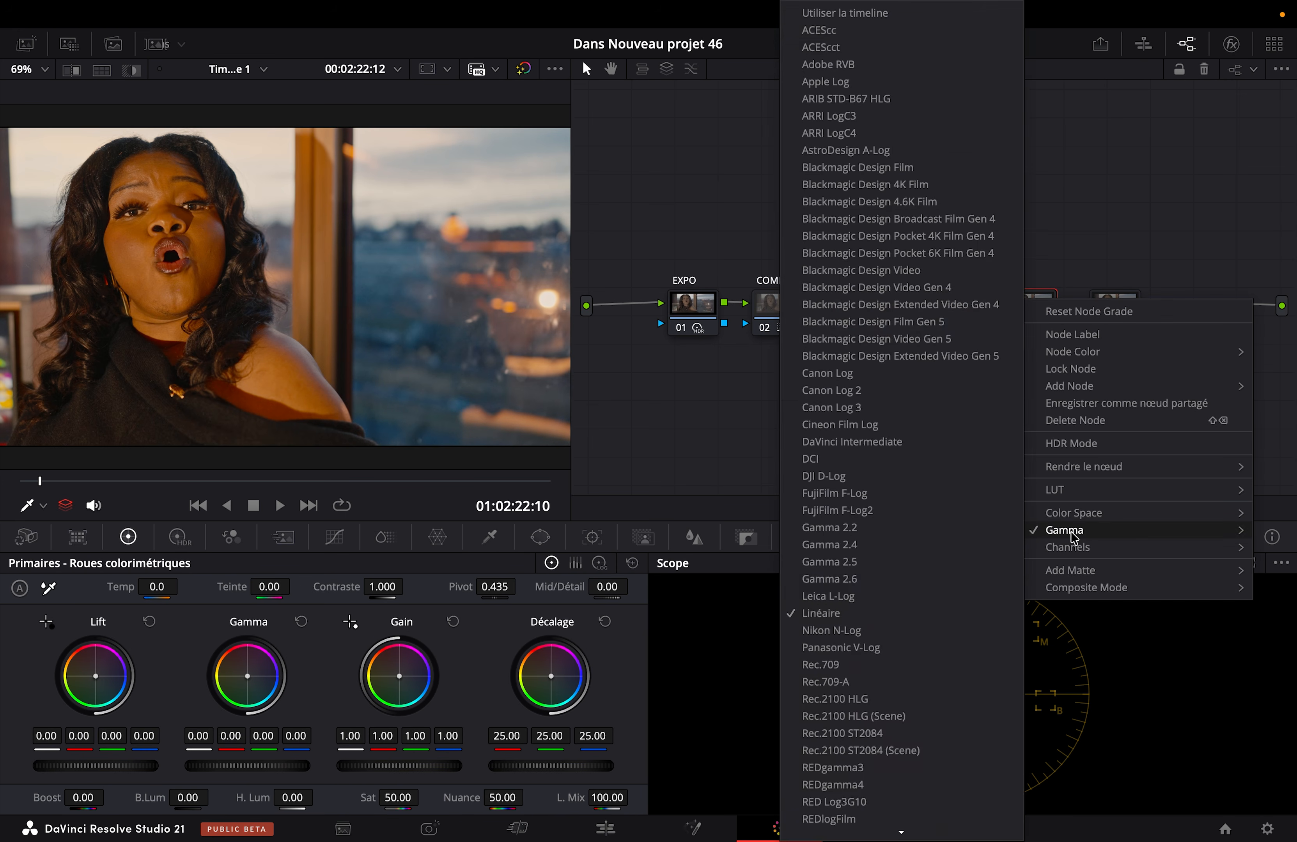
{"action": "left_click", "coordinate": [637, 667]}
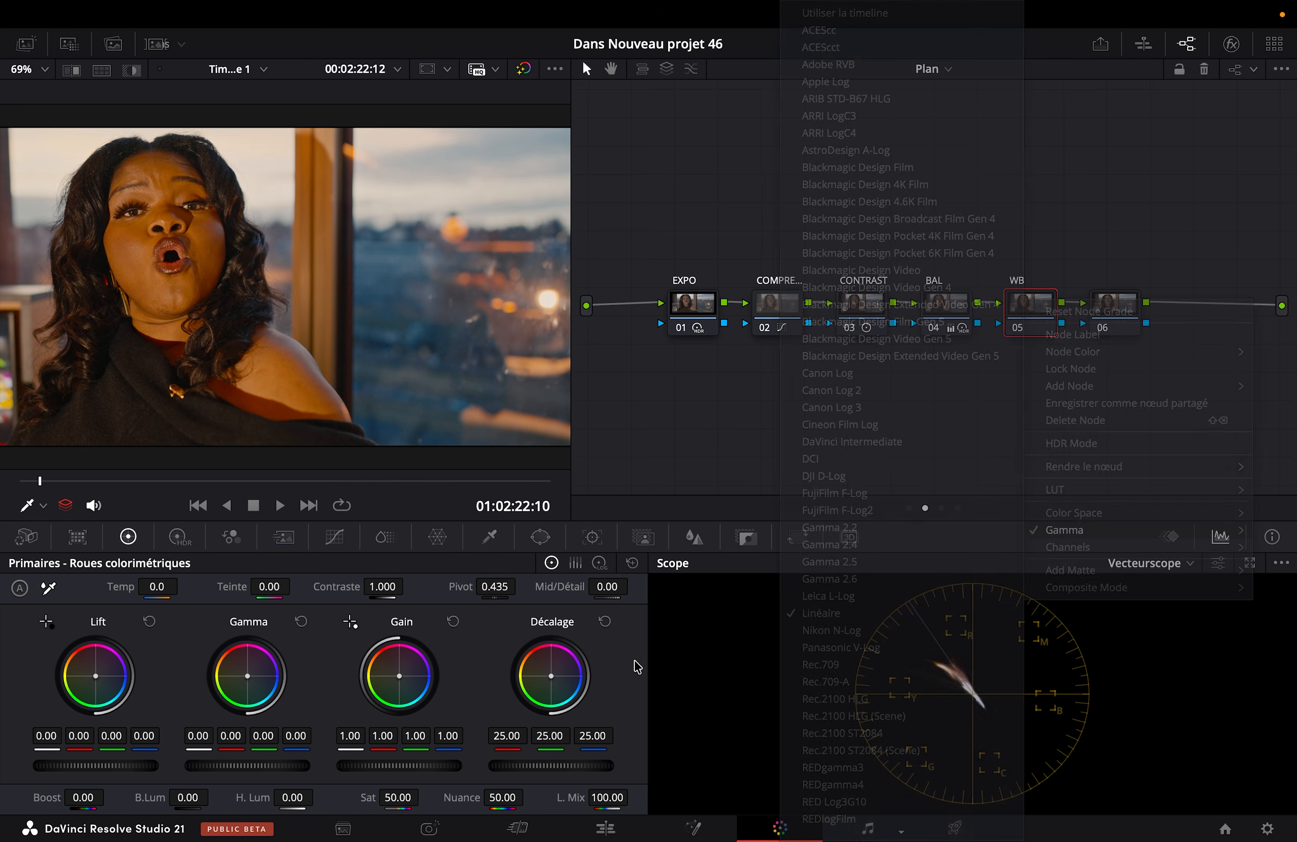
{"action": "double_click", "coordinate": [611, 800]}
{"action": "type", "text": "0"}
{"action": "key", "text": "Return"}
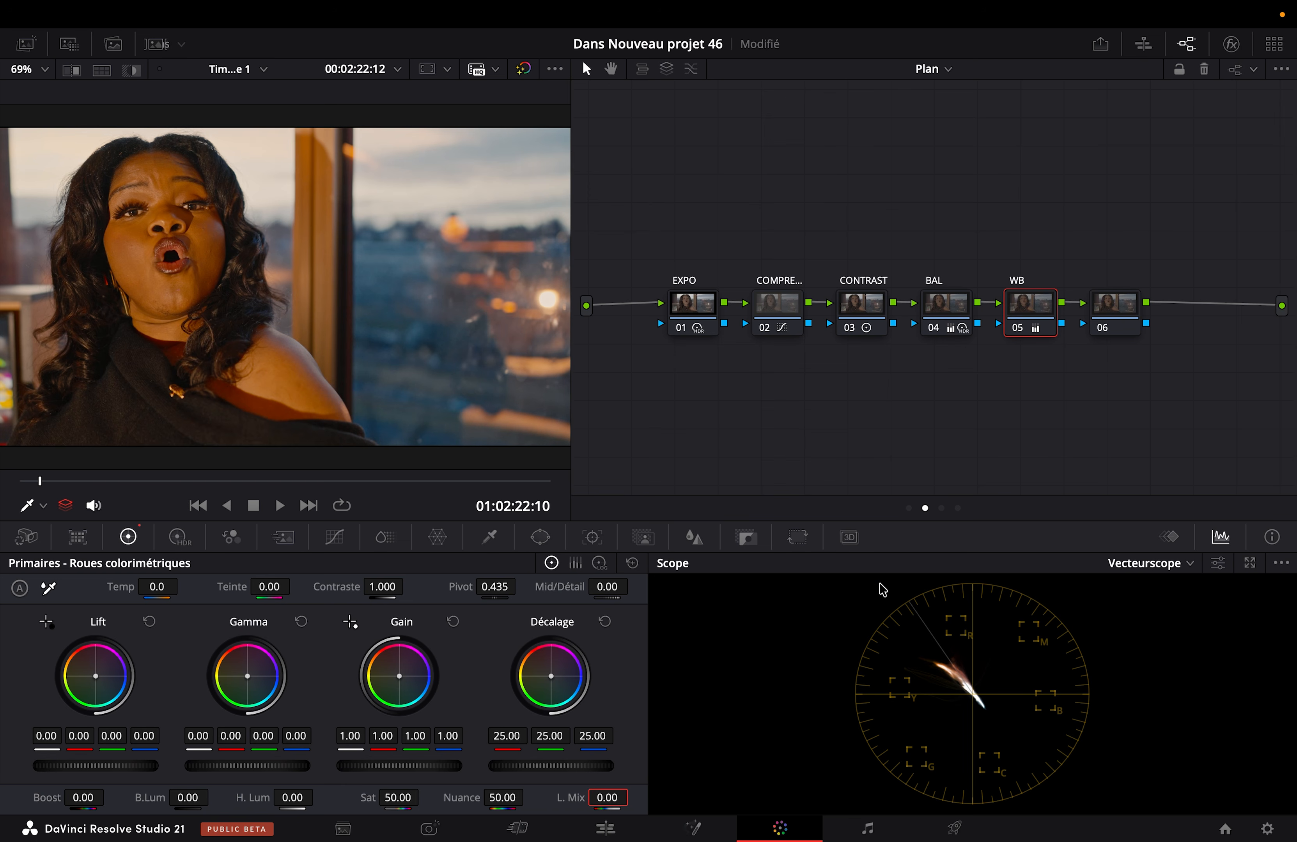
Step: Return the scope to Oscilloscope and examine where the dark clothing falls on the trace
{"action": "left_click", "coordinate": [1127, 563]}
{"action": "left_click", "coordinate": [1131, 602]}
{"action": "left_click", "coordinate": [1128, 563]}
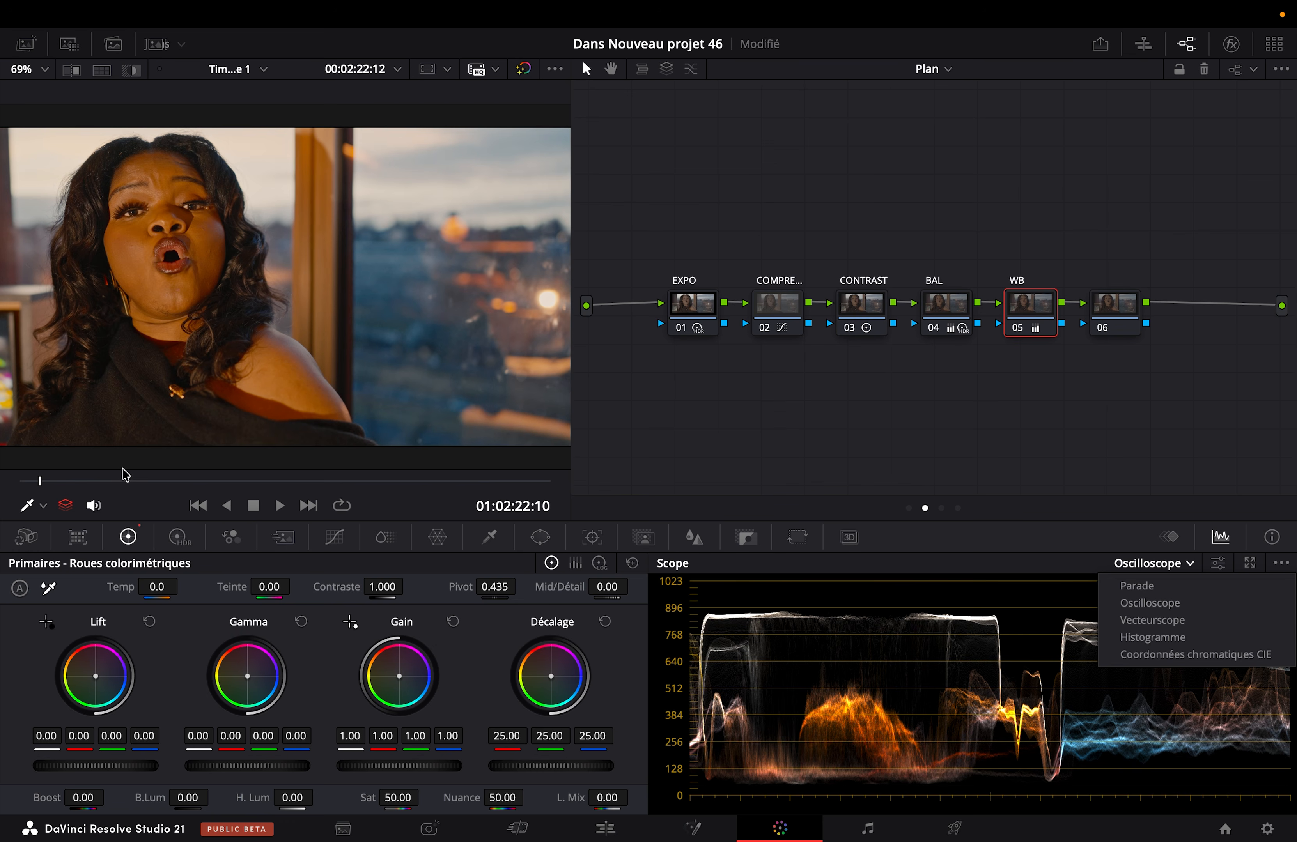
{"action": "left_click", "coordinate": [111, 496]}
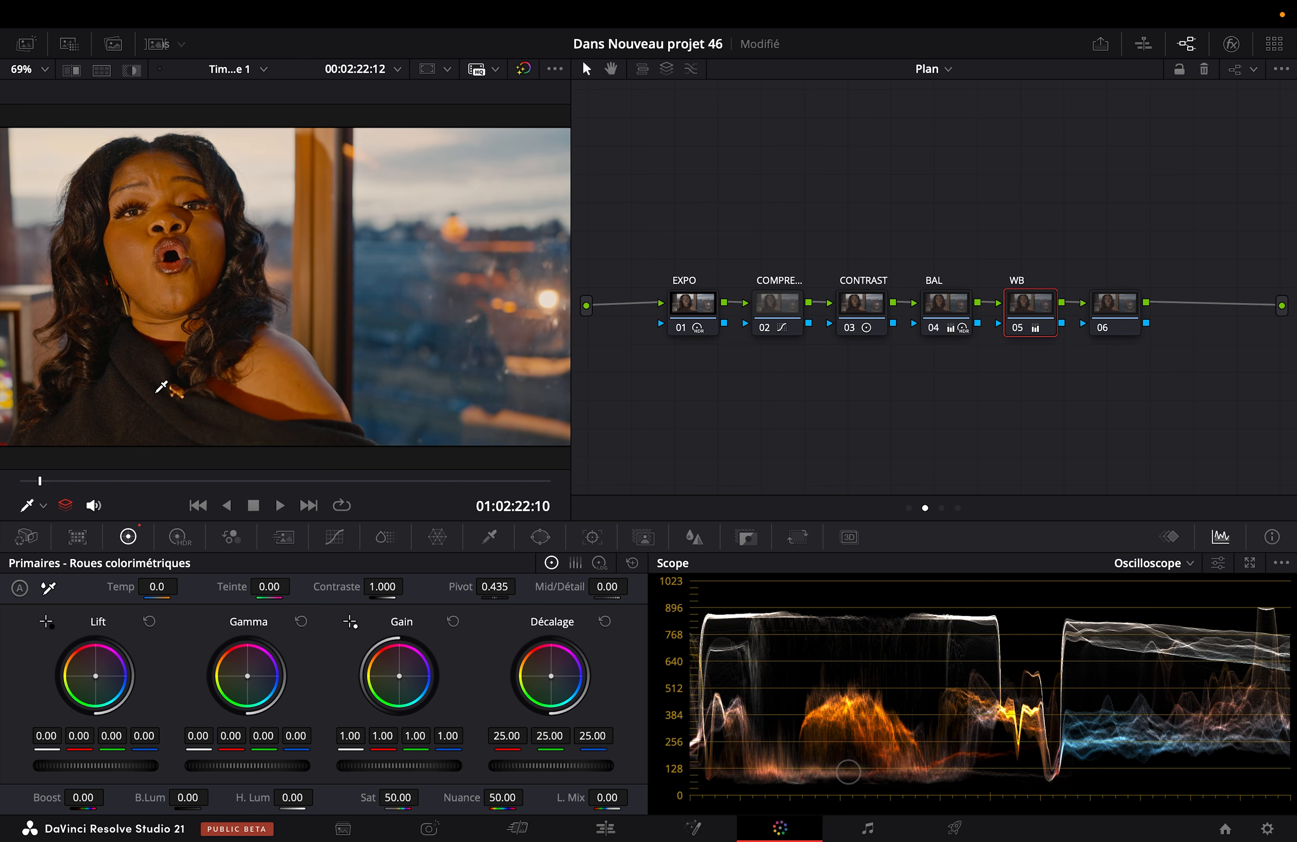
{"action": "left_click", "coordinate": [1146, 567]}
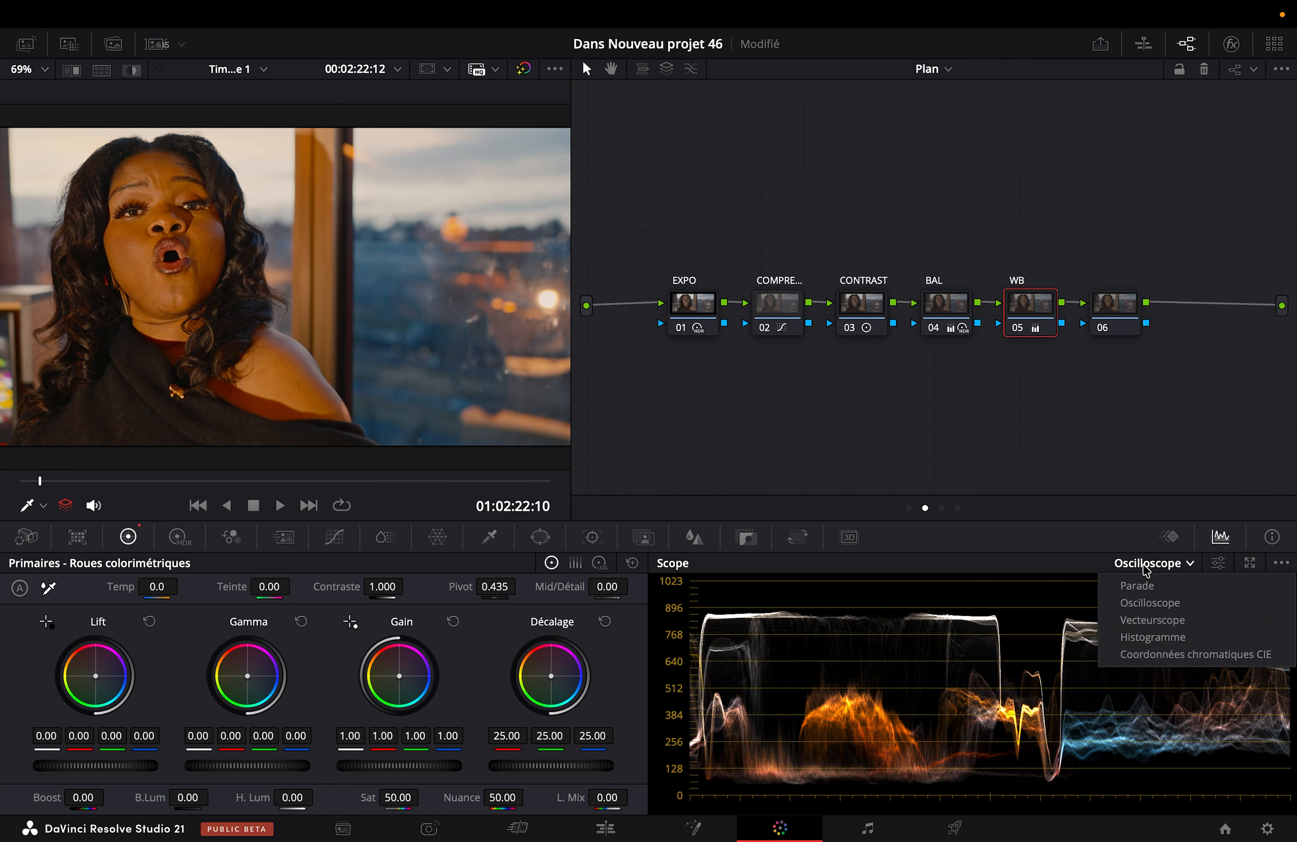
{"action": "left_click", "coordinate": [847, 579]}
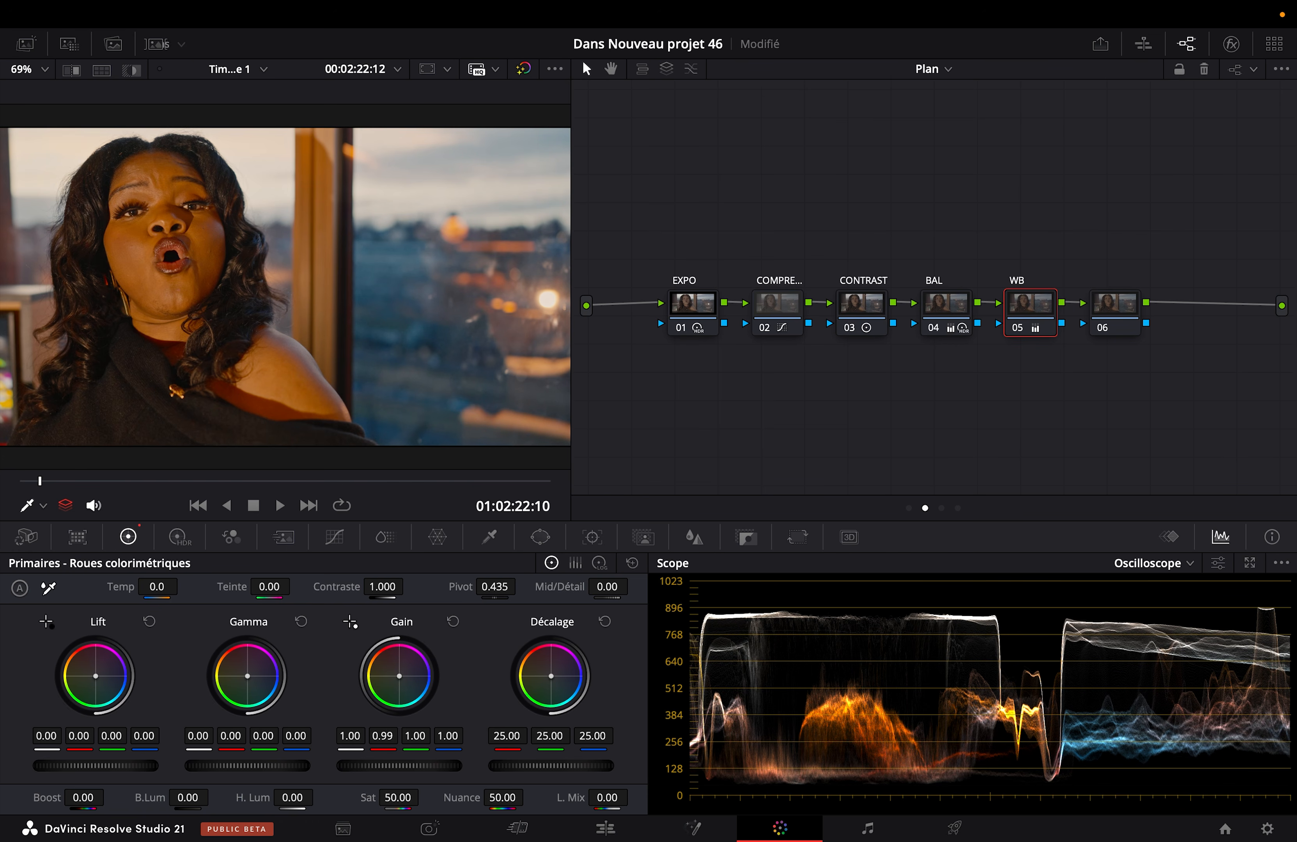
Step: Shift the WB node's Gain towards blue to 0.94 red, 1.01 green and 1.05 blue, checking the image full screen
{"action": "left_click_drag", "start_coordinate": [399, 677], "coordinate": [401, 678]}
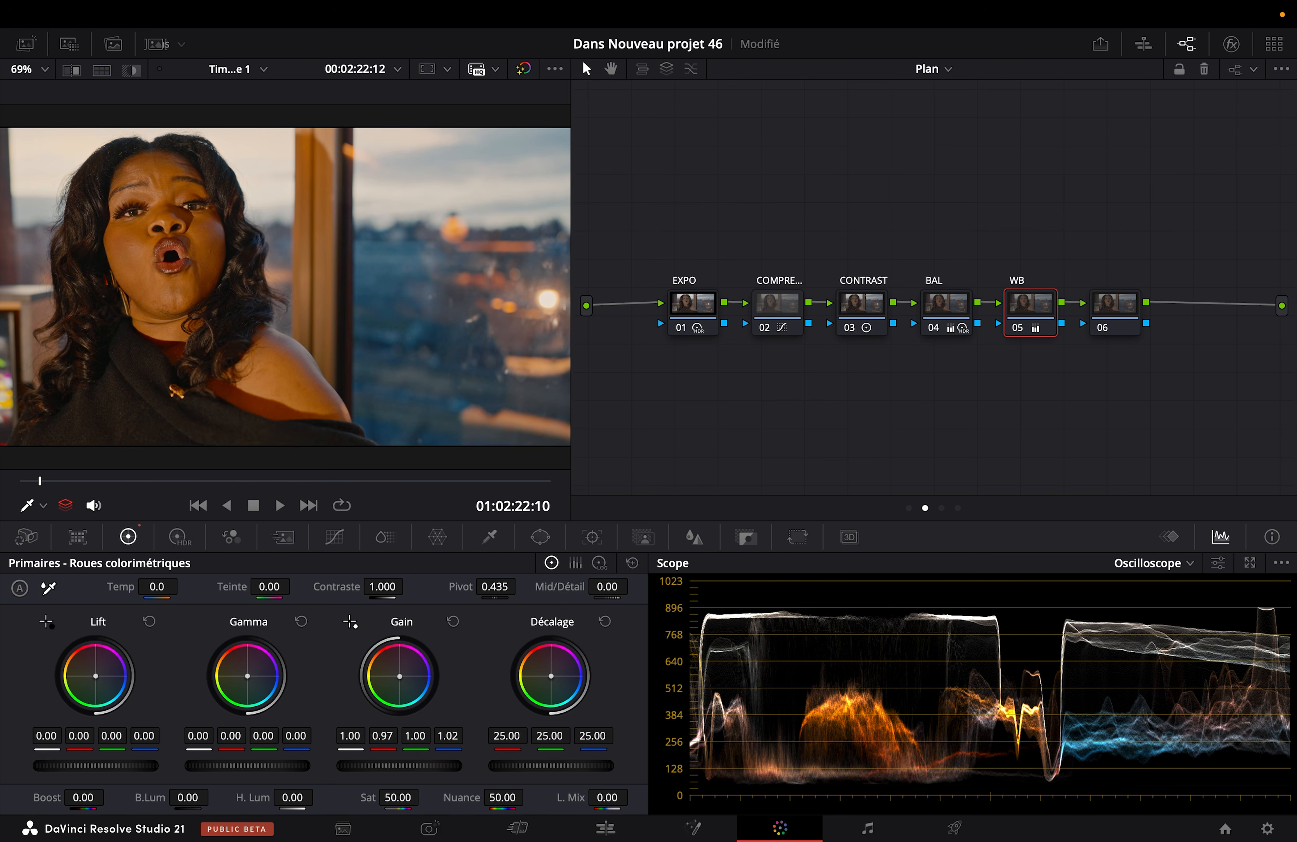
{"action": "left_click_drag", "start_coordinate": [399, 677], "coordinate": [402, 683]}
{"action": "key", "text": "super+f"}
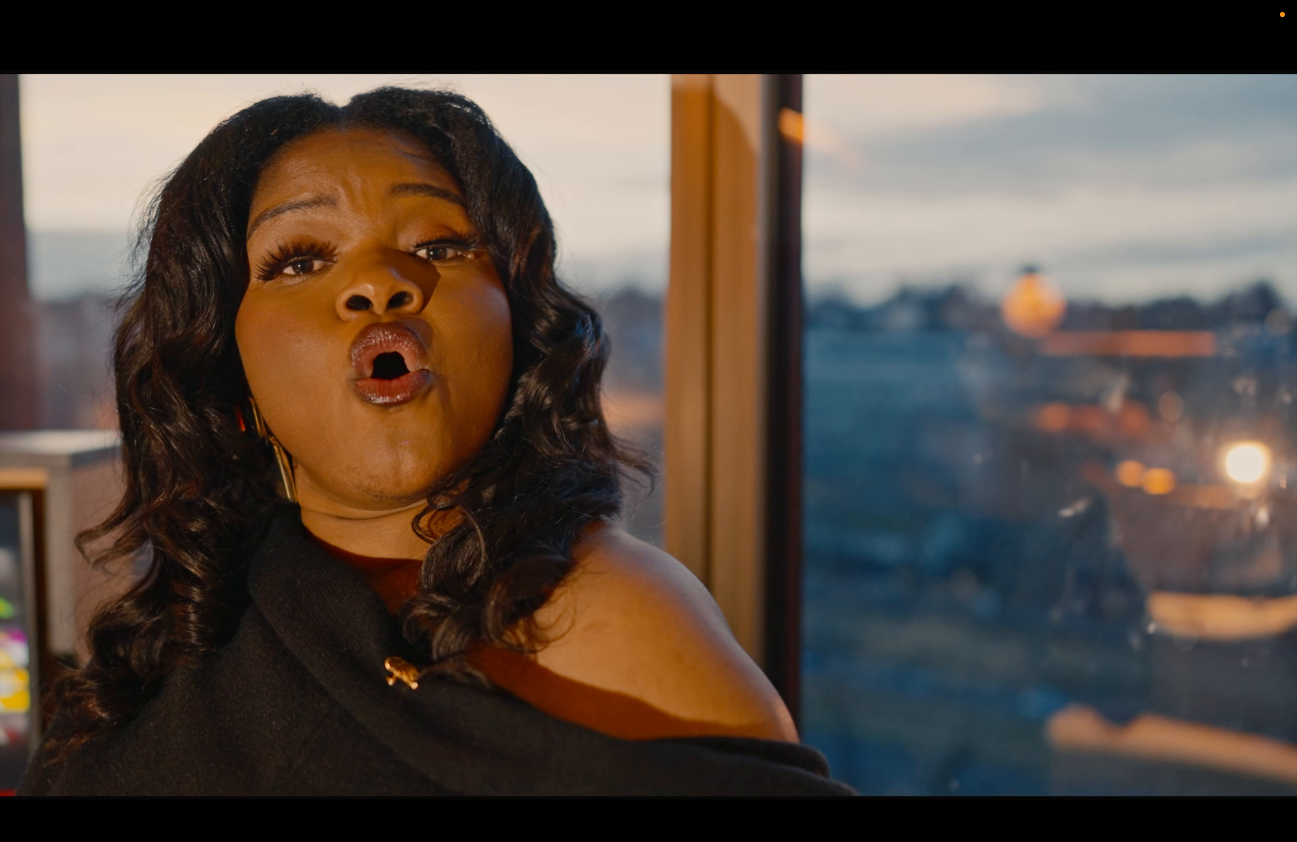
{"action": "key", "text": "super+f"}
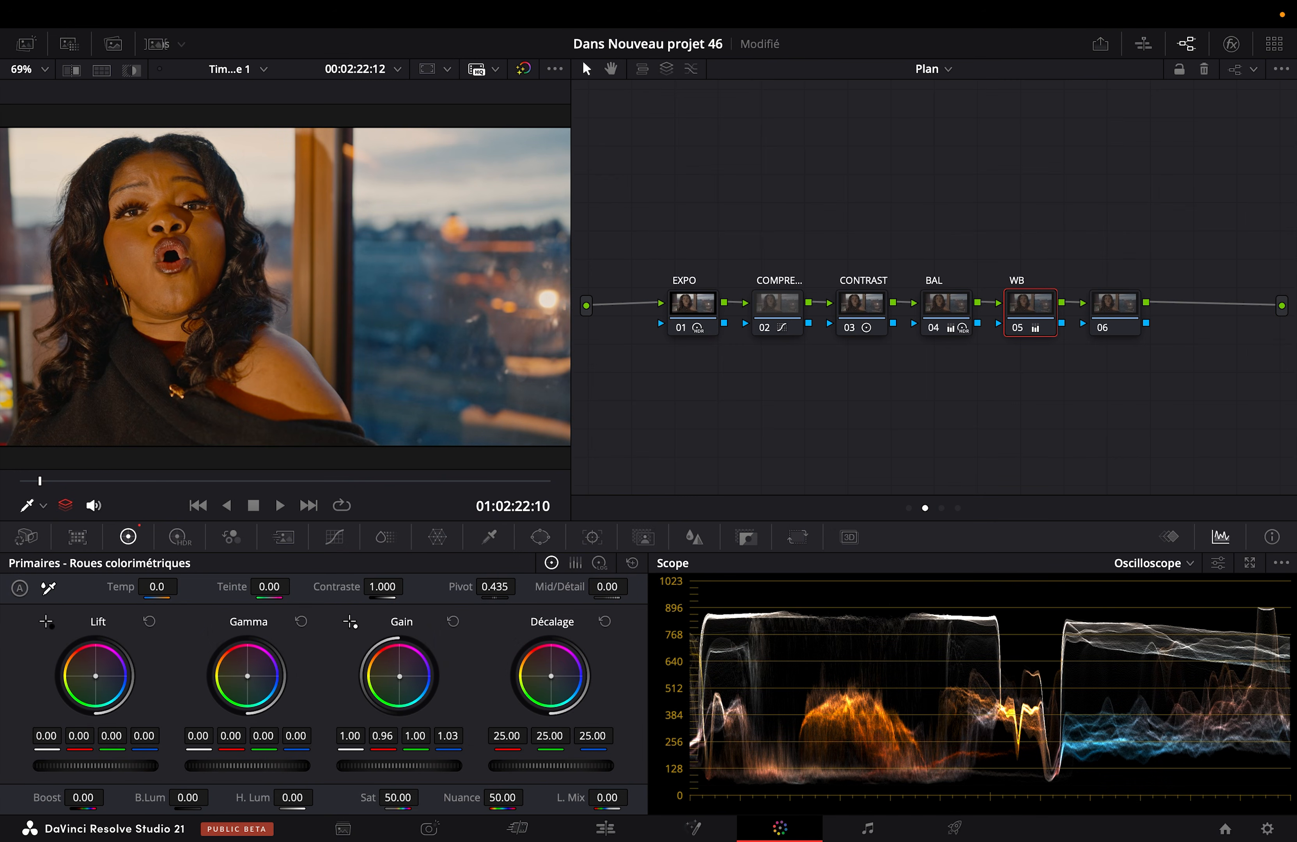
{"action": "left_click_drag", "start_coordinate": [400, 677], "coordinate": [400, 678]}
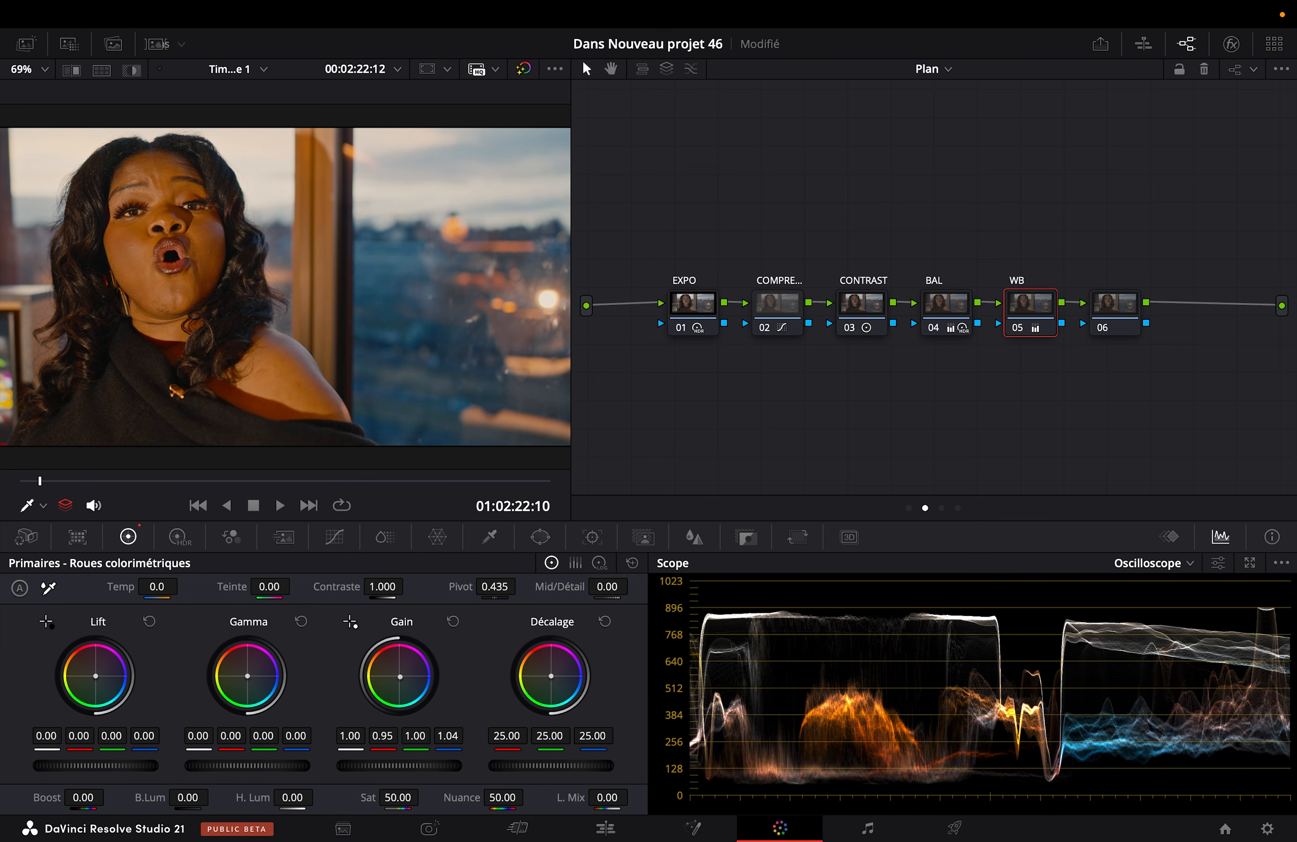
{"action": "left_click_drag", "start_coordinate": [399, 677], "coordinate": [400, 678]}
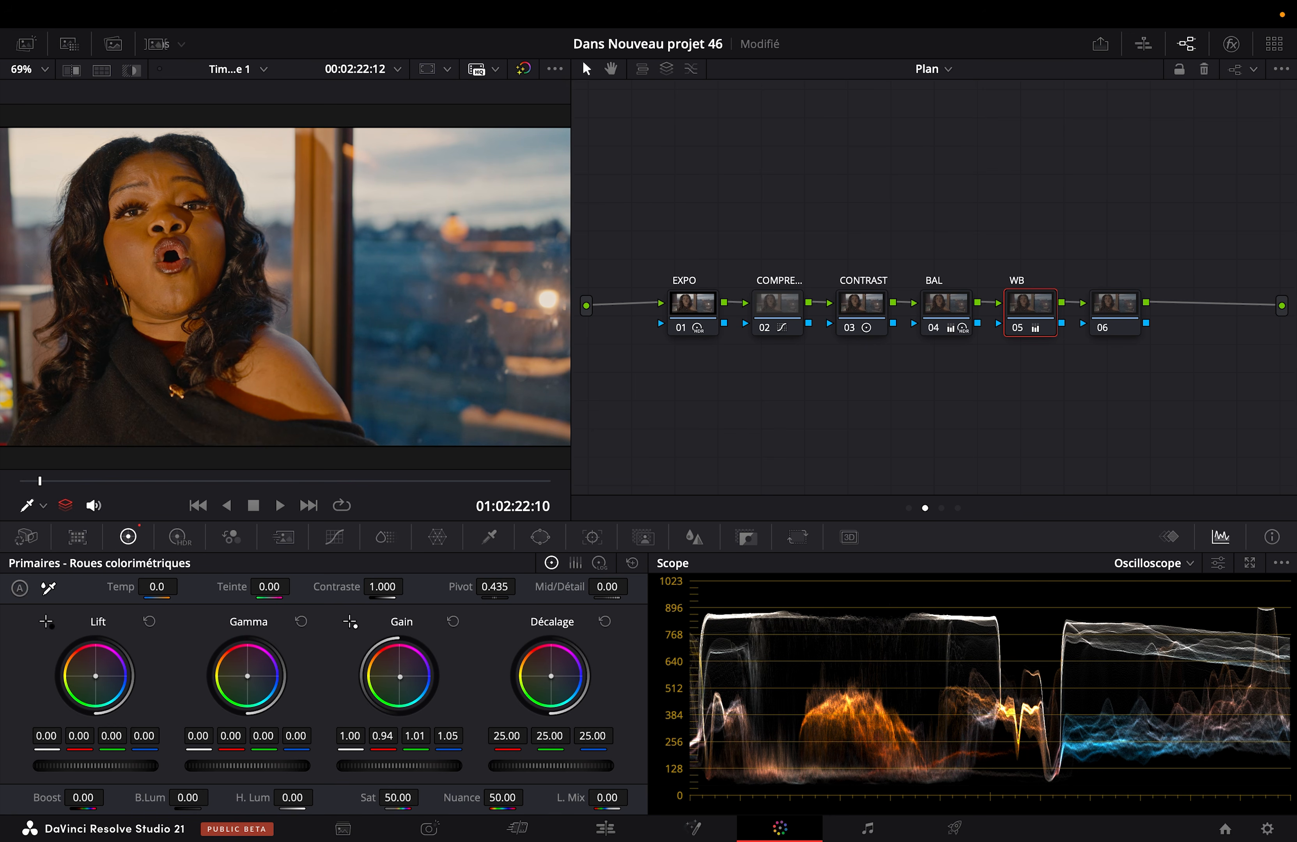
{"action": "key", "text": "super+f"}
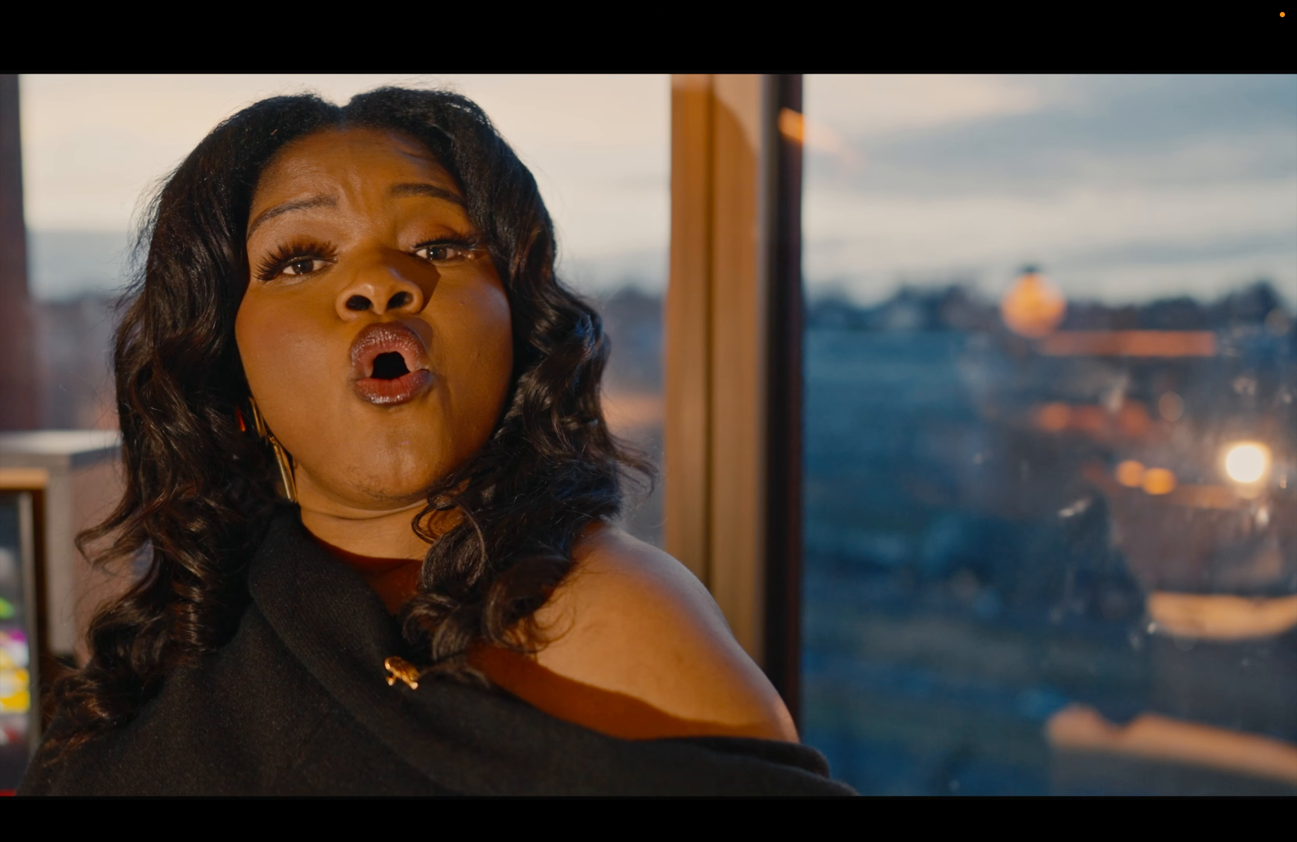
{"action": "key", "text": "super+f"}
Step: Compare the close-up with the WB node off and on, and save the project
{"action": "key", "text": "ctrl+d"}
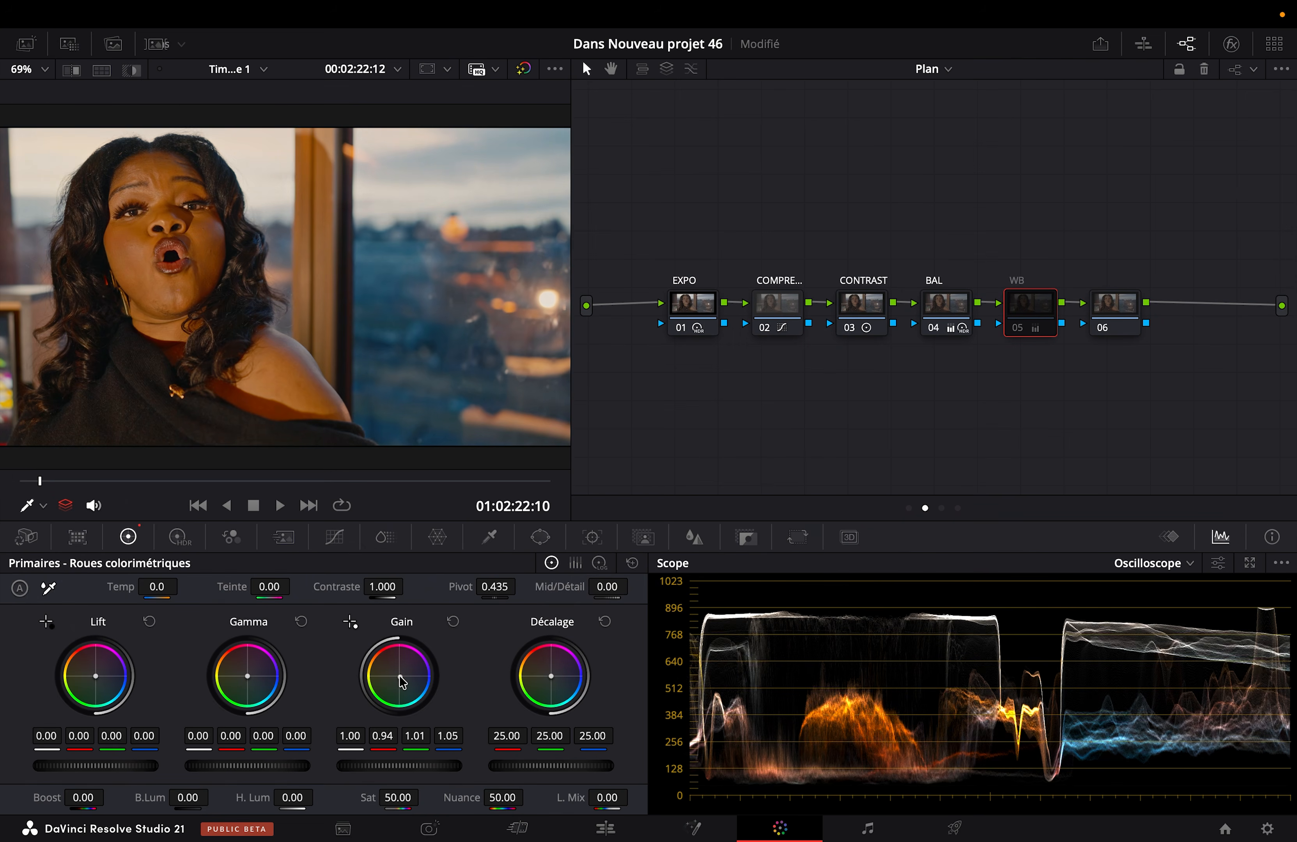
{"action": "key", "text": "ctrl+d"}
{"action": "key", "text": "ctrl+s"}
{"action": "key", "text": "ctrl+d"}
{"action": "key", "text": "ctrl+d"}
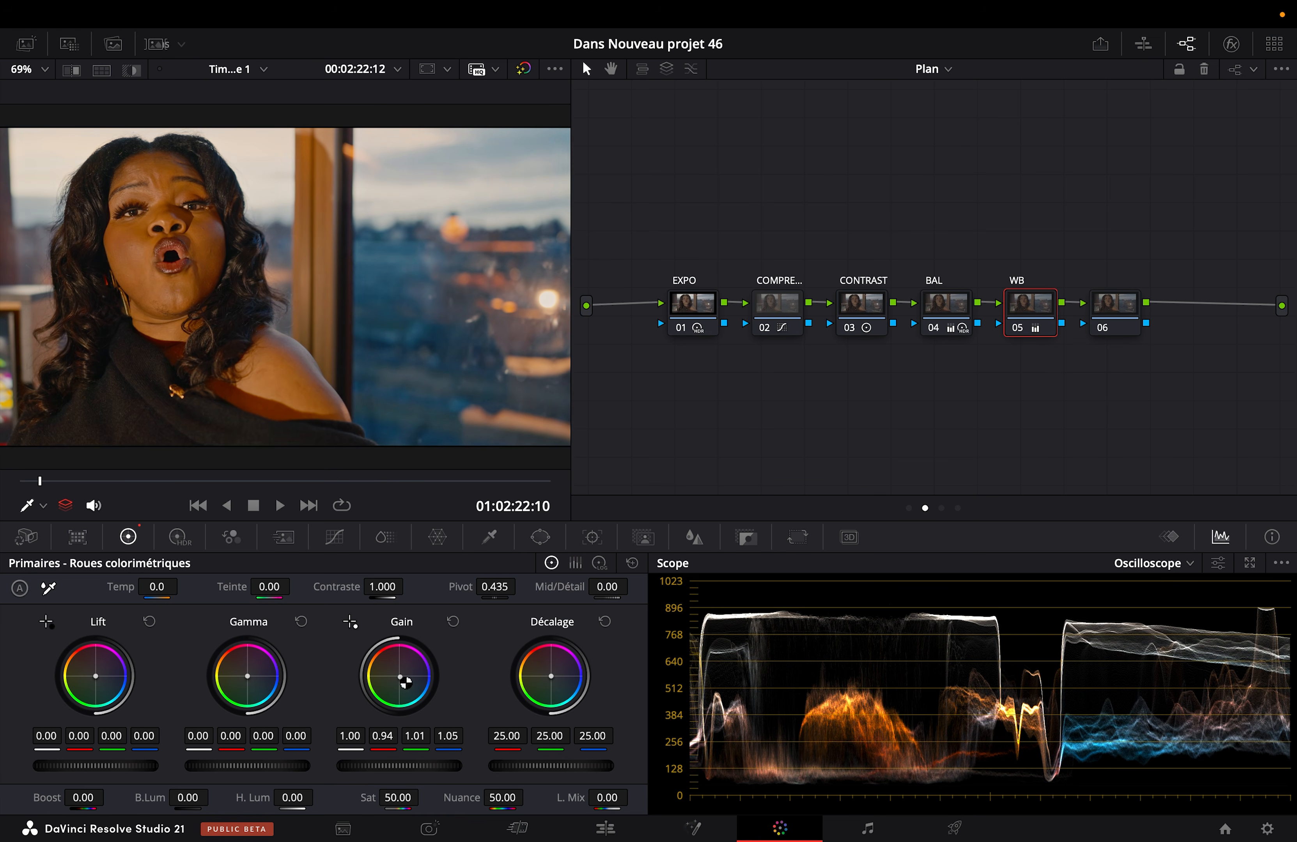
Step: Go to the wider frame at 01:02:27:17 and compare it with the WB node off and on, including full screen
{"action": "left_click_drag", "start_coordinate": [402, 482], "coordinate": [587, 479]}
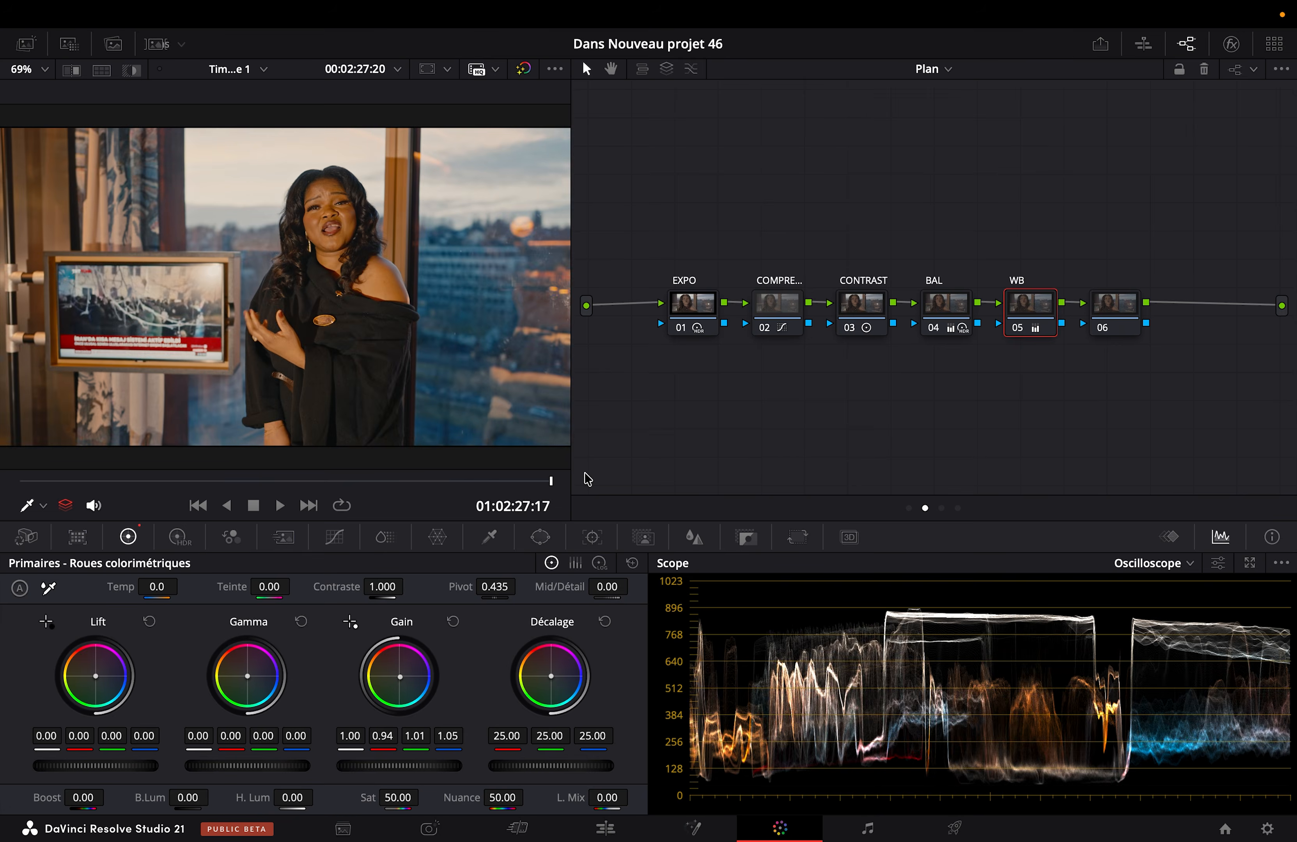
{"action": "key", "text": "ctrl+d"}
{"action": "key", "text": "ctrl+d"}
{"action": "key", "text": "ctrl+d"}
{"action": "key", "text": "ctrl+d"}
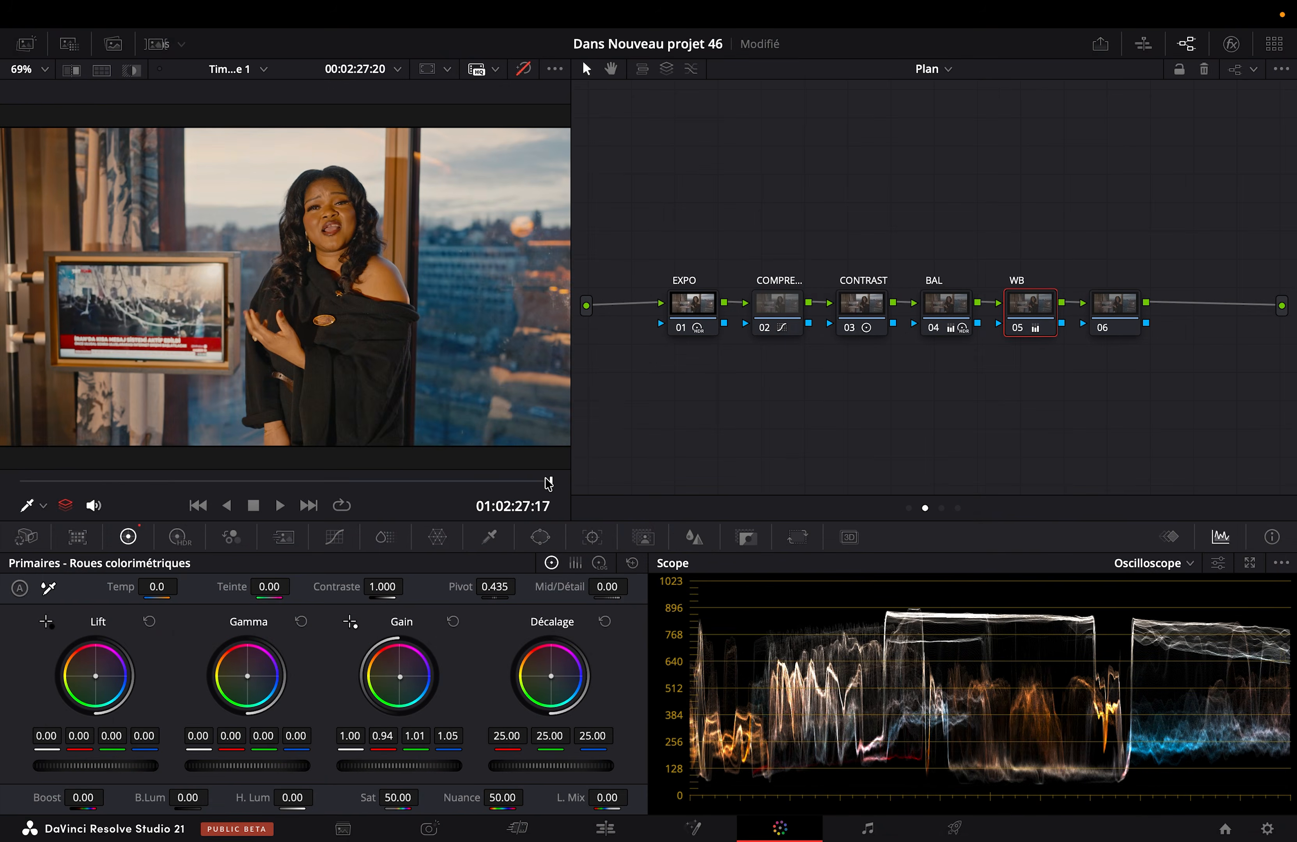
{"action": "key", "text": "shift+d"}
{"action": "key", "text": "shift+d"}
{"action": "key", "text": "super+f"}
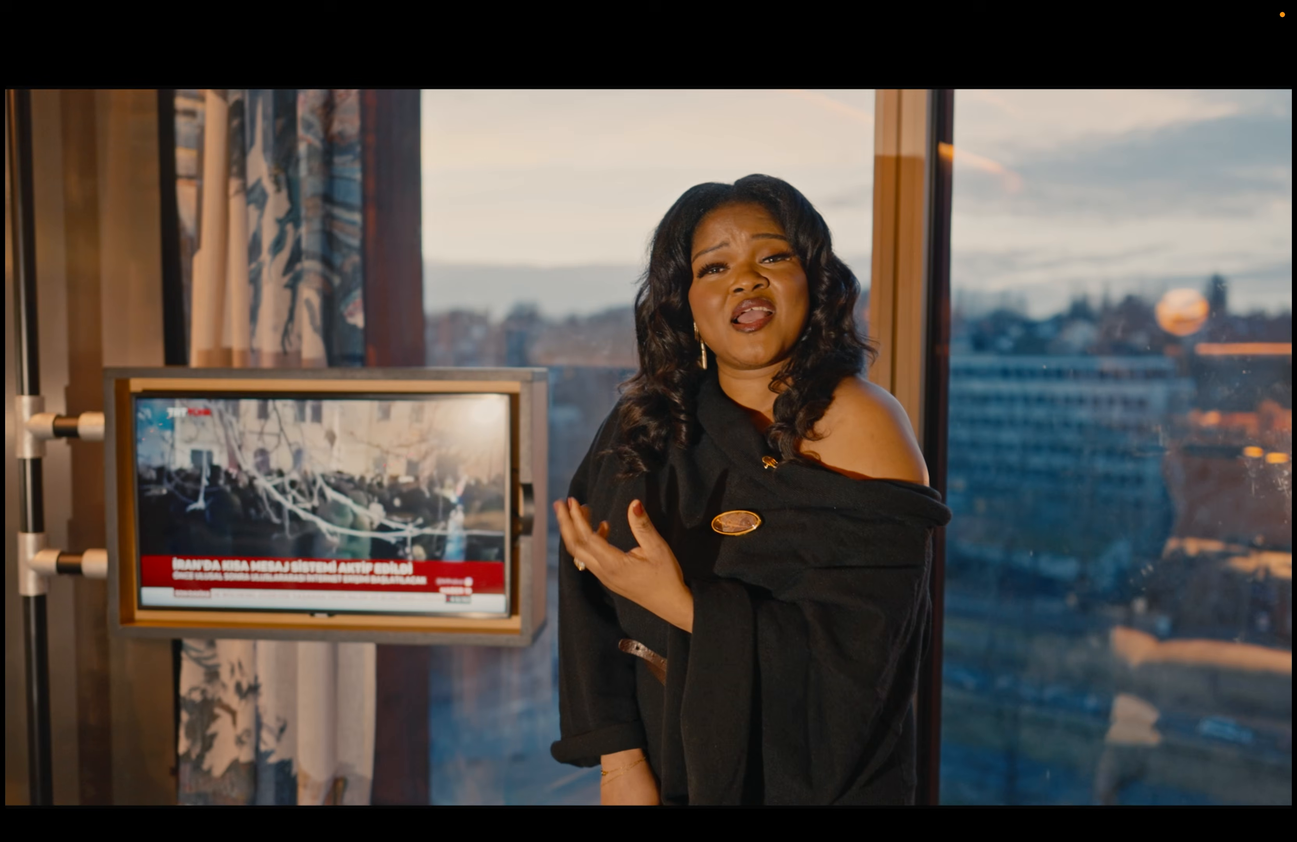
{"action": "key", "text": "shift+d"}
{"action": "key", "text": "shift+d"}
{"action": "key", "text": "super+f"}
Step: Reposition node 06 beneath the EXPO node and go to the frame at 01:02:24:18
{"action": "left_click", "coordinate": [1126, 308]}
{"action": "left_click_drag", "start_coordinate": [1112, 324], "coordinate": [684, 404]}
{"action": "left_click_drag", "start_coordinate": [378, 482], "coordinate": [266, 525]}
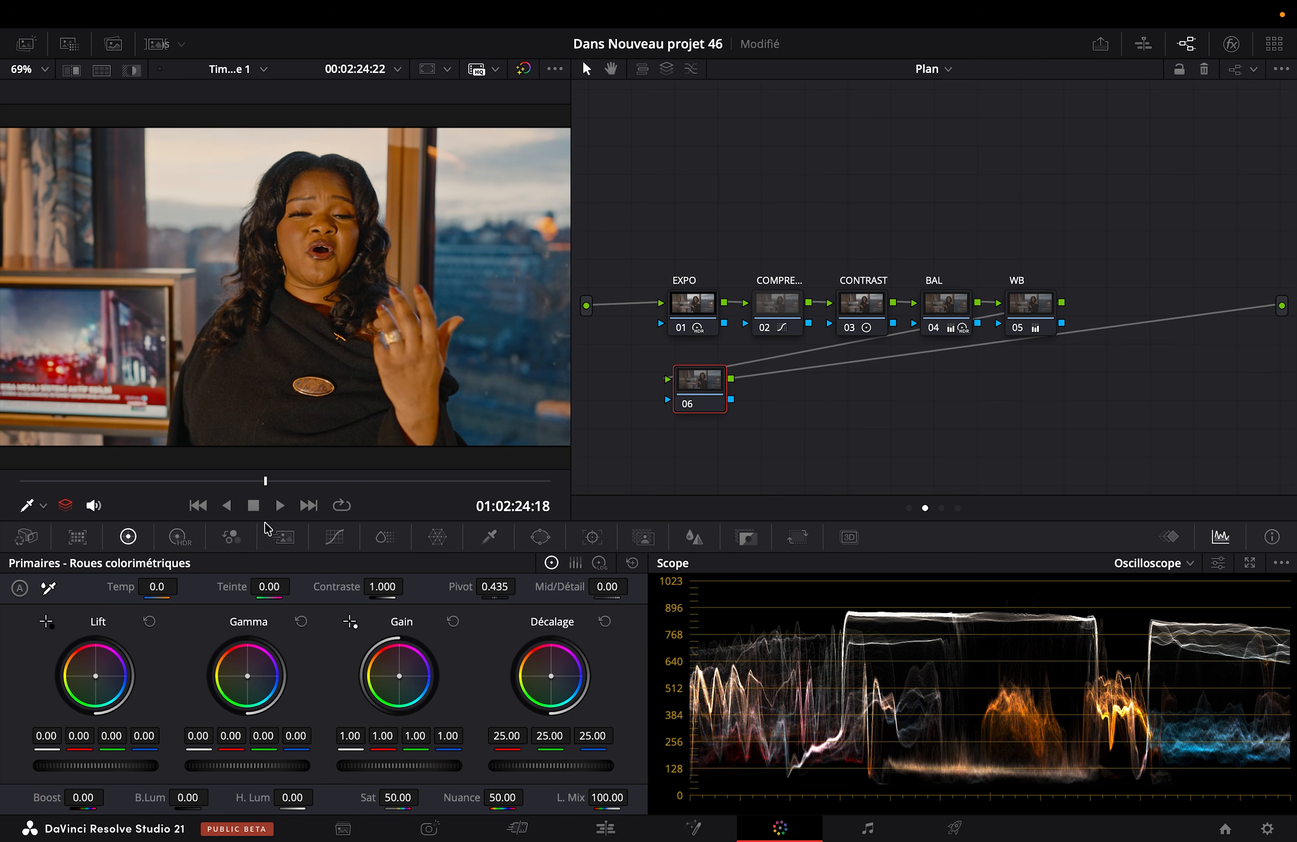
Step: In the Group Post-Clip node graph, compare the look with the KODAK node off and on, and add a serial node before it
{"action": "left_click", "coordinate": [935, 70]}
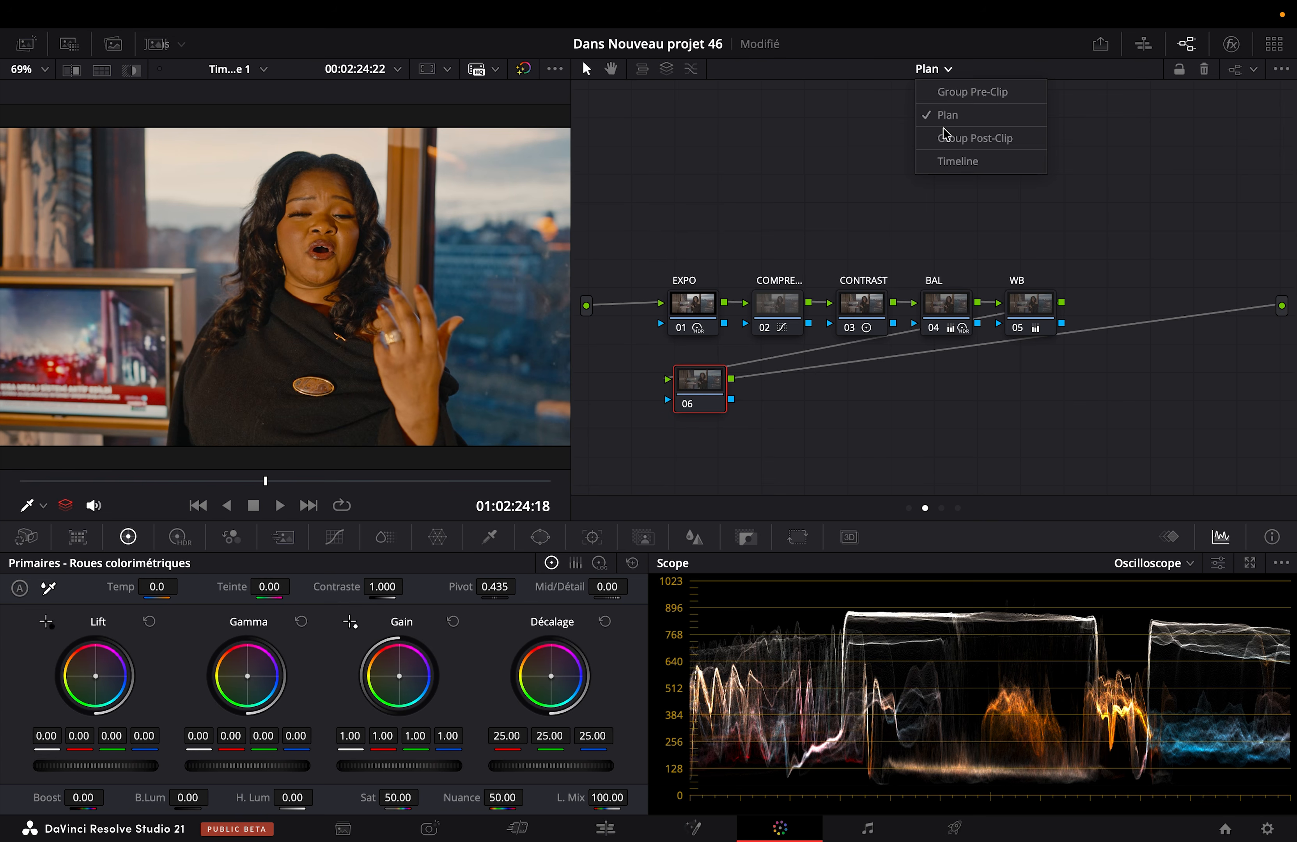
{"action": "left_click", "coordinate": [949, 137]}
{"action": "key", "text": "super+d"}
{"action": "key", "text": "super+d"}
{"action": "key", "text": "super+d"}
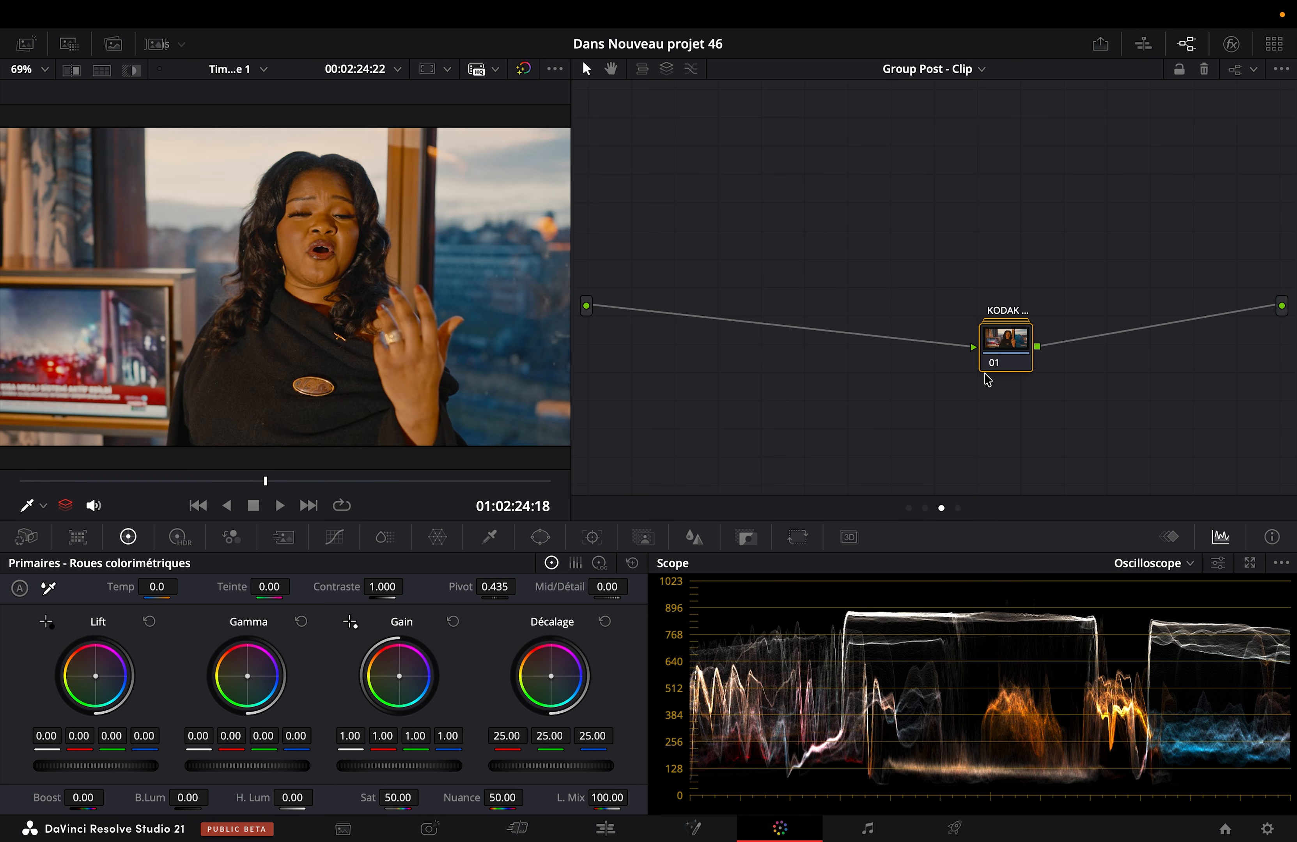
{"action": "key", "text": "shift+s"}
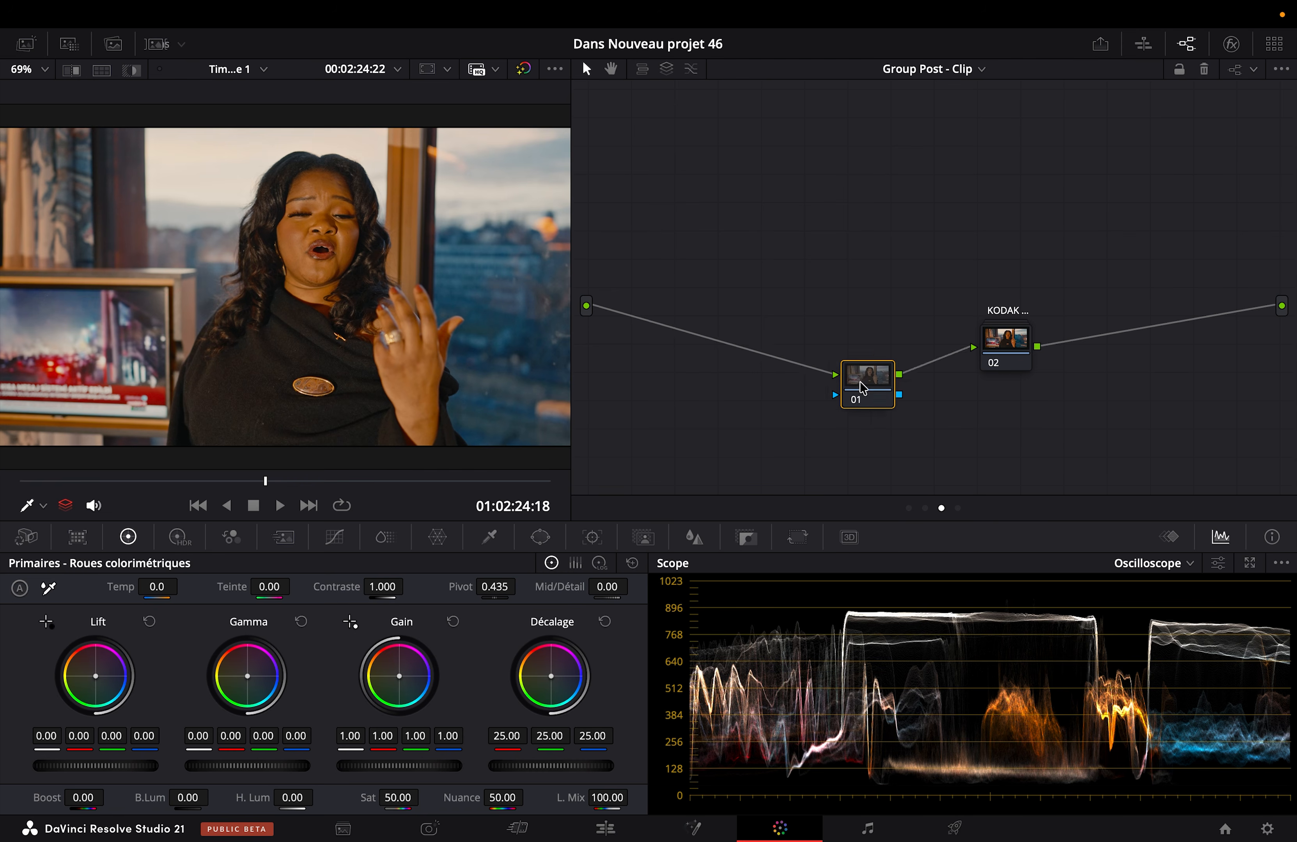
Step: Apply the Dehancer Pro effect to the new node and set its input Source to DVR WG/Intermediate
{"action": "left_click", "coordinate": [1232, 44]}
{"action": "scroll", "coordinate": [1118, 328], "scroll_direction": "down", "scroll_amount": 15}
{"action": "left_click_drag", "start_coordinate": [1007, 489], "coordinate": [817, 403]}
{"action": "left_click", "coordinate": [1094, 146]}
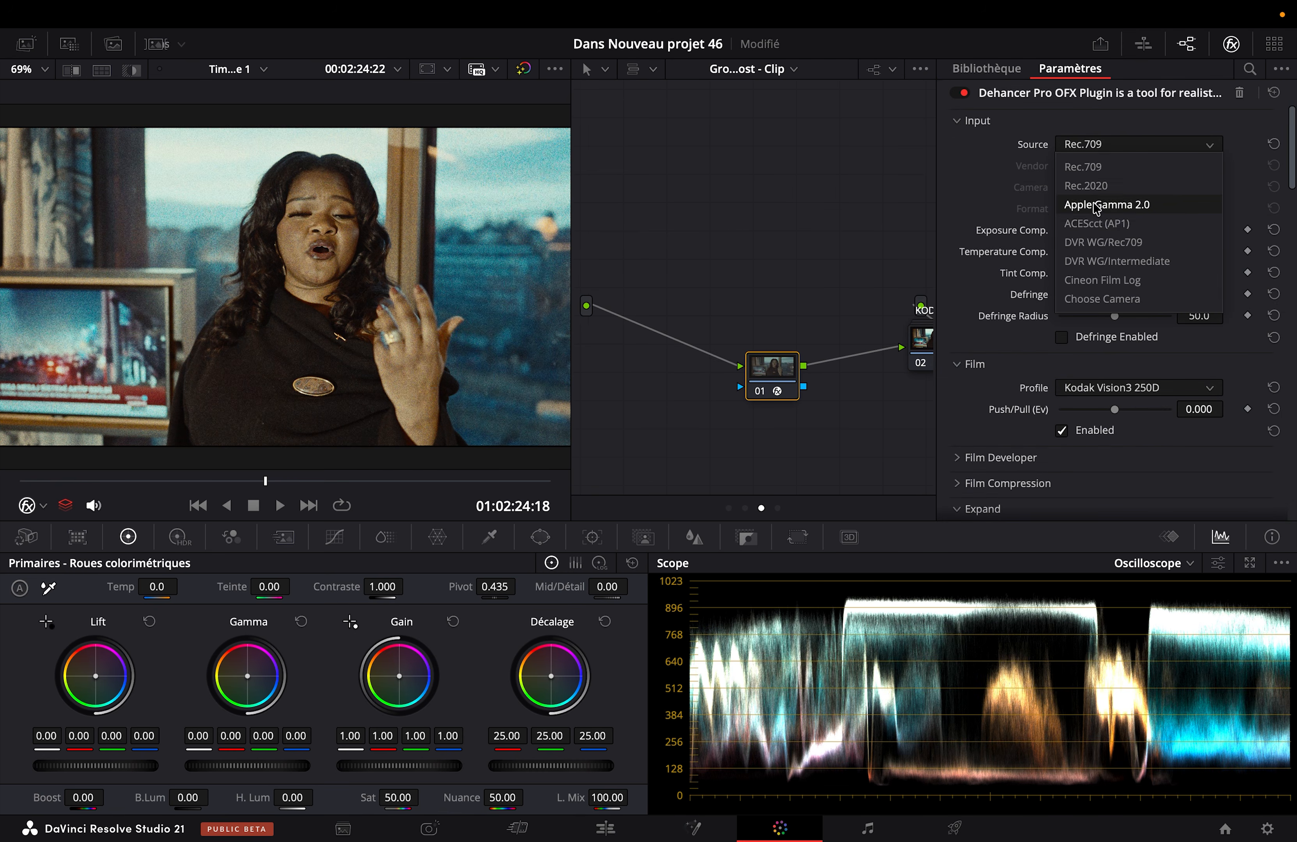
{"action": "left_click", "coordinate": [1088, 263]}
Step: Disable all Dehancer tools and re-enable only the Film emulation
{"action": "scroll", "coordinate": [1094, 328], "scroll_direction": "down", "scroll_amount": 15}
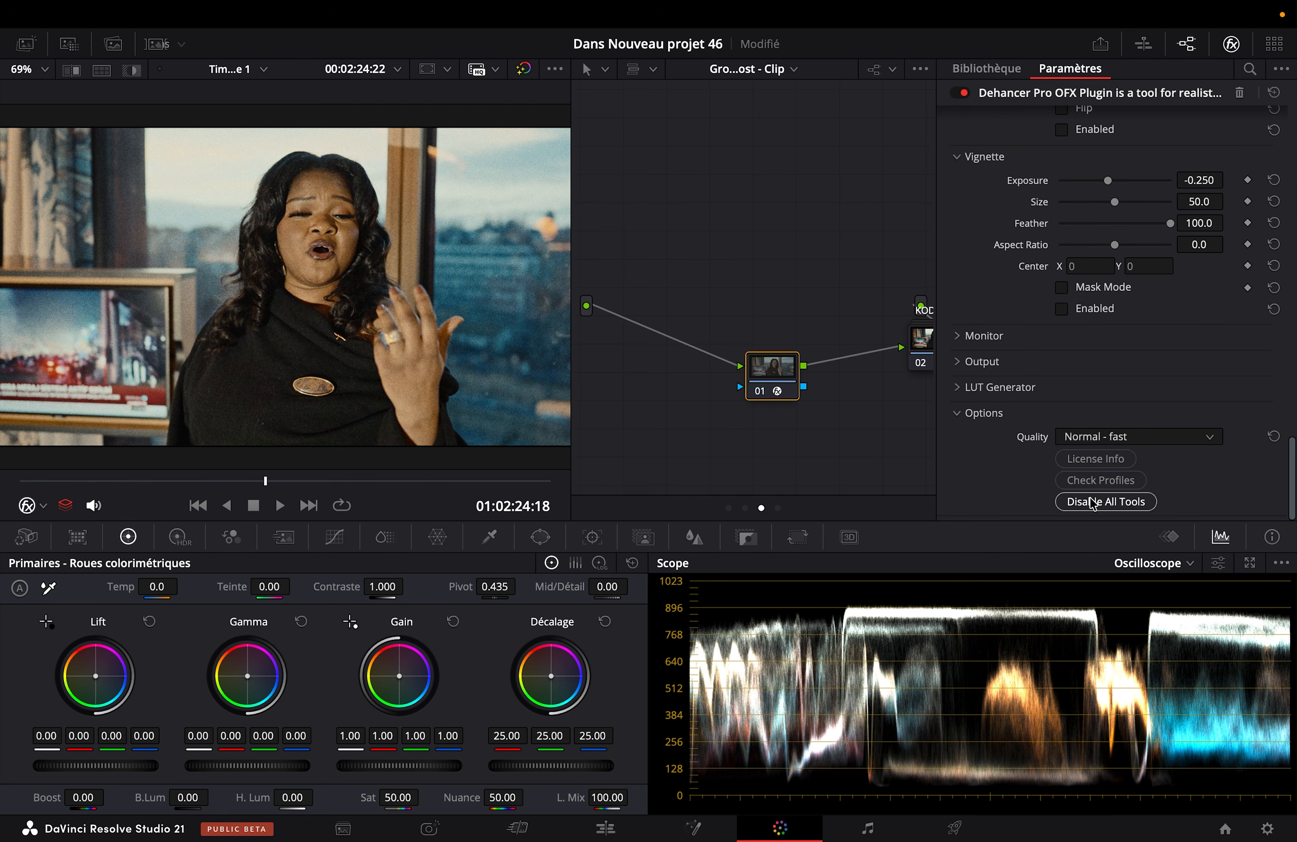
{"action": "scroll", "coordinate": [1141, 362], "scroll_direction": "up", "scroll_amount": 15}
{"action": "left_click", "coordinate": [1093, 430]}
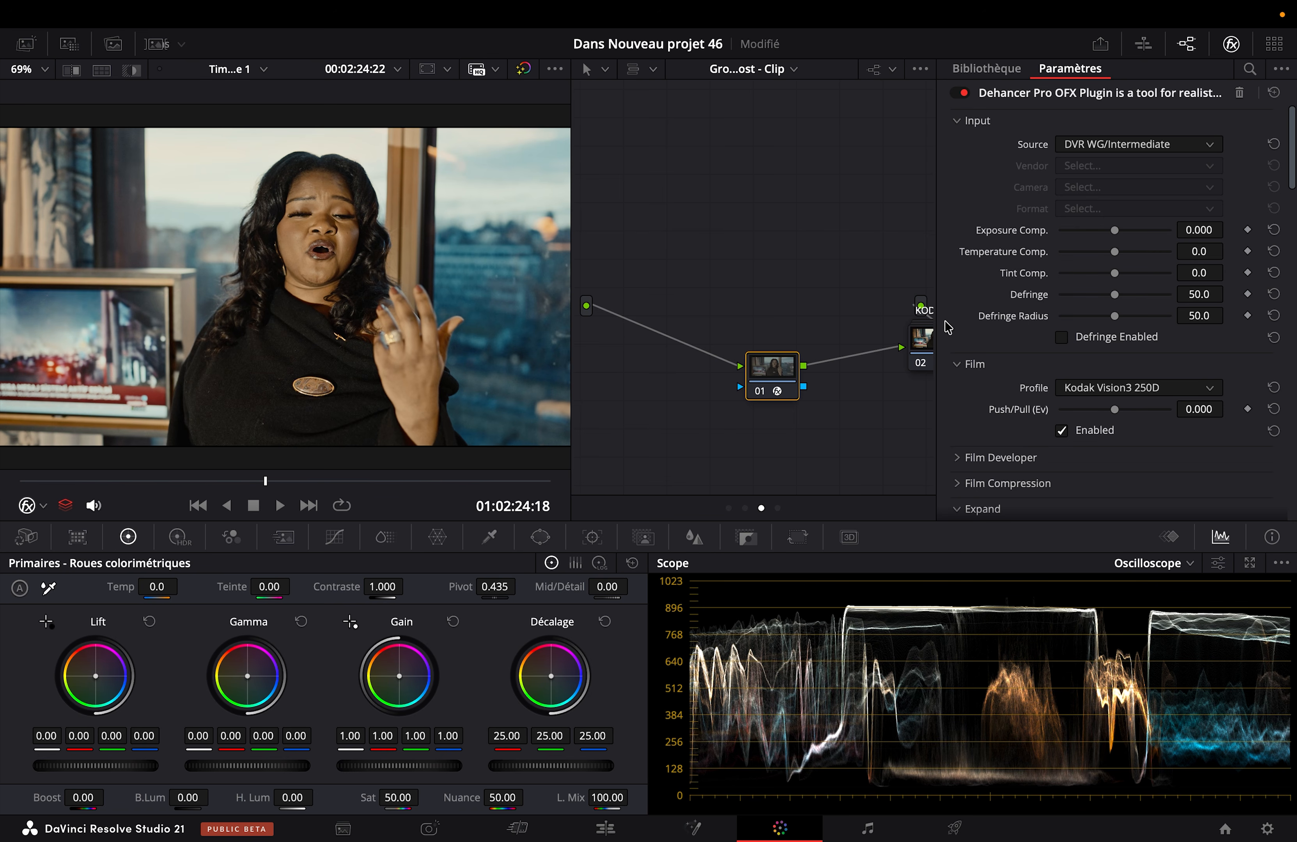
Step: Reposition the Dehancer node, insert a serial node before it, and place the new node closer to the source input
{"action": "left_click_drag", "start_coordinate": [794, 363], "coordinate": [869, 247]}
{"action": "key", "text": "shift+s"}
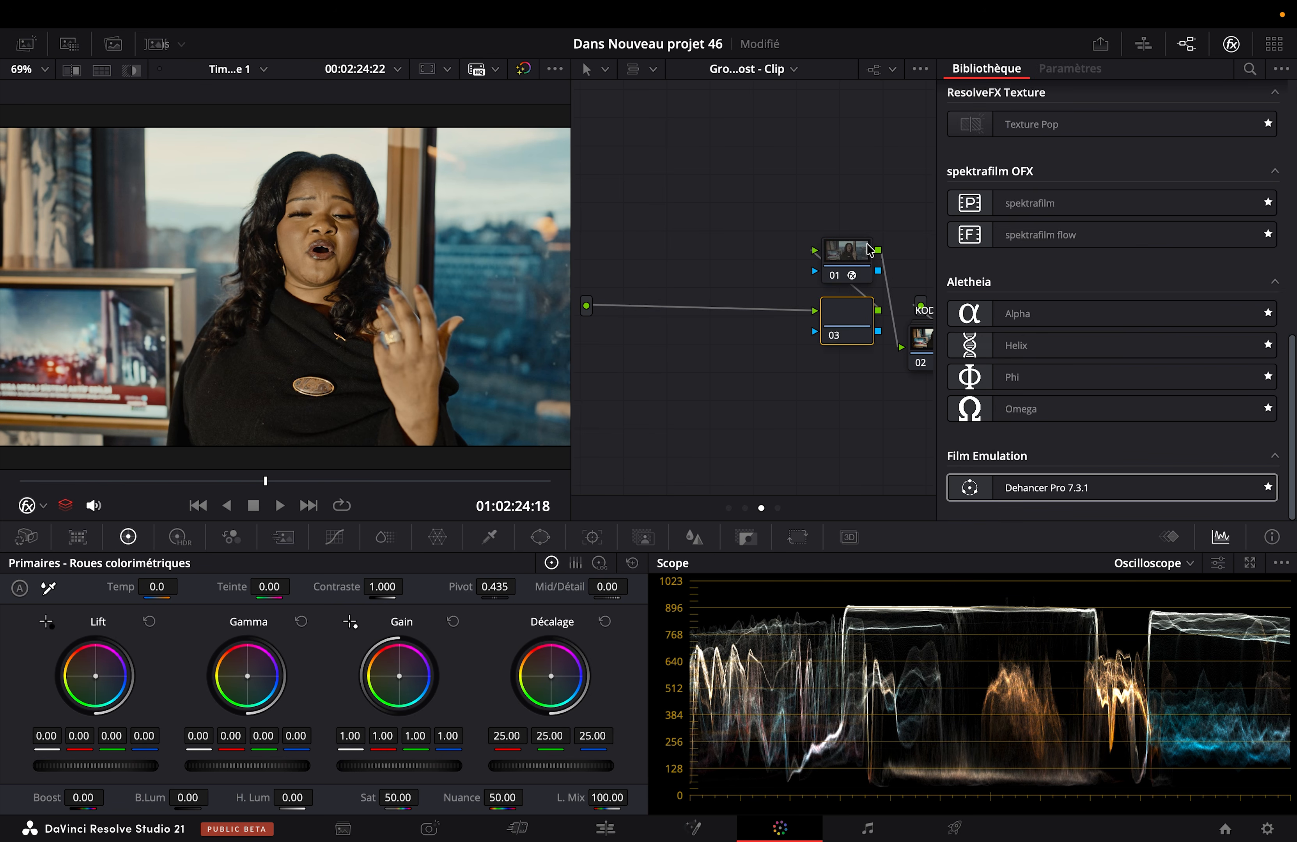
{"action": "left_click", "coordinate": [850, 260]}
{"action": "left_click", "coordinate": [831, 332]}
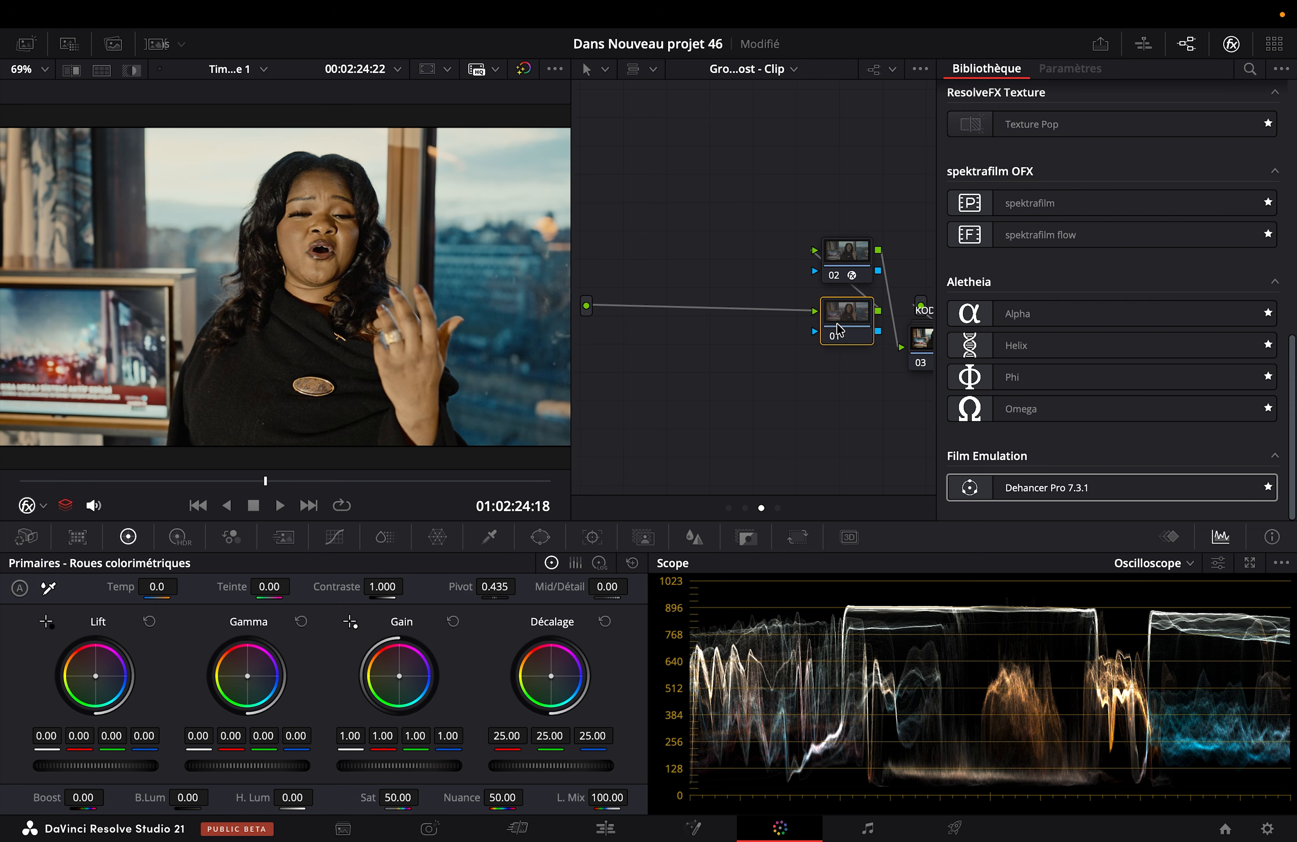
{"action": "left_click_drag", "start_coordinate": [831, 331], "coordinate": [695, 358]}
Step: Set the new first node's color space to HSV and leave only channel 2 enabled
{"action": "right_click", "coordinate": [697, 357]}
{"action": "mouse_move", "coordinate": [753, 566]}
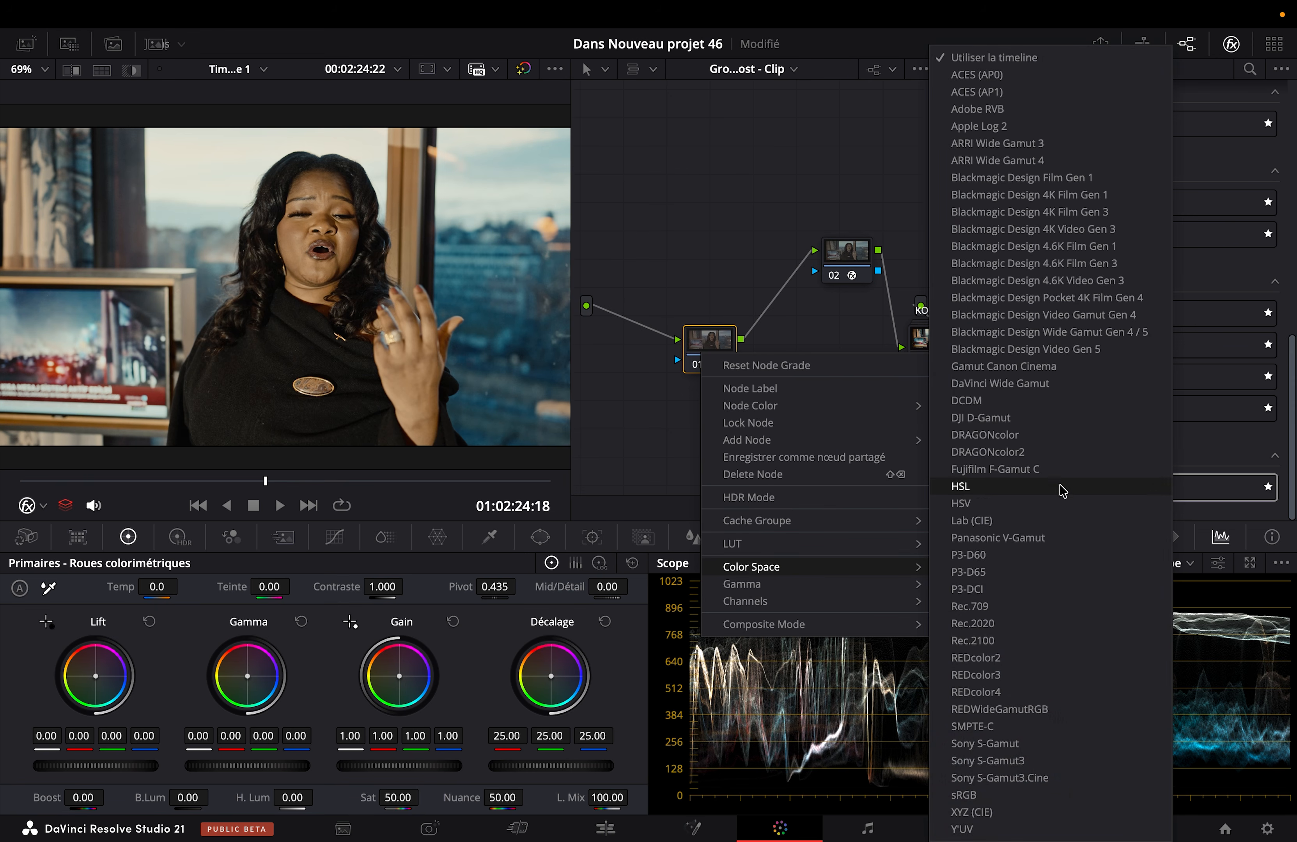
{"action": "left_click", "coordinate": [975, 505]}
{"action": "right_click", "coordinate": [708, 361]}
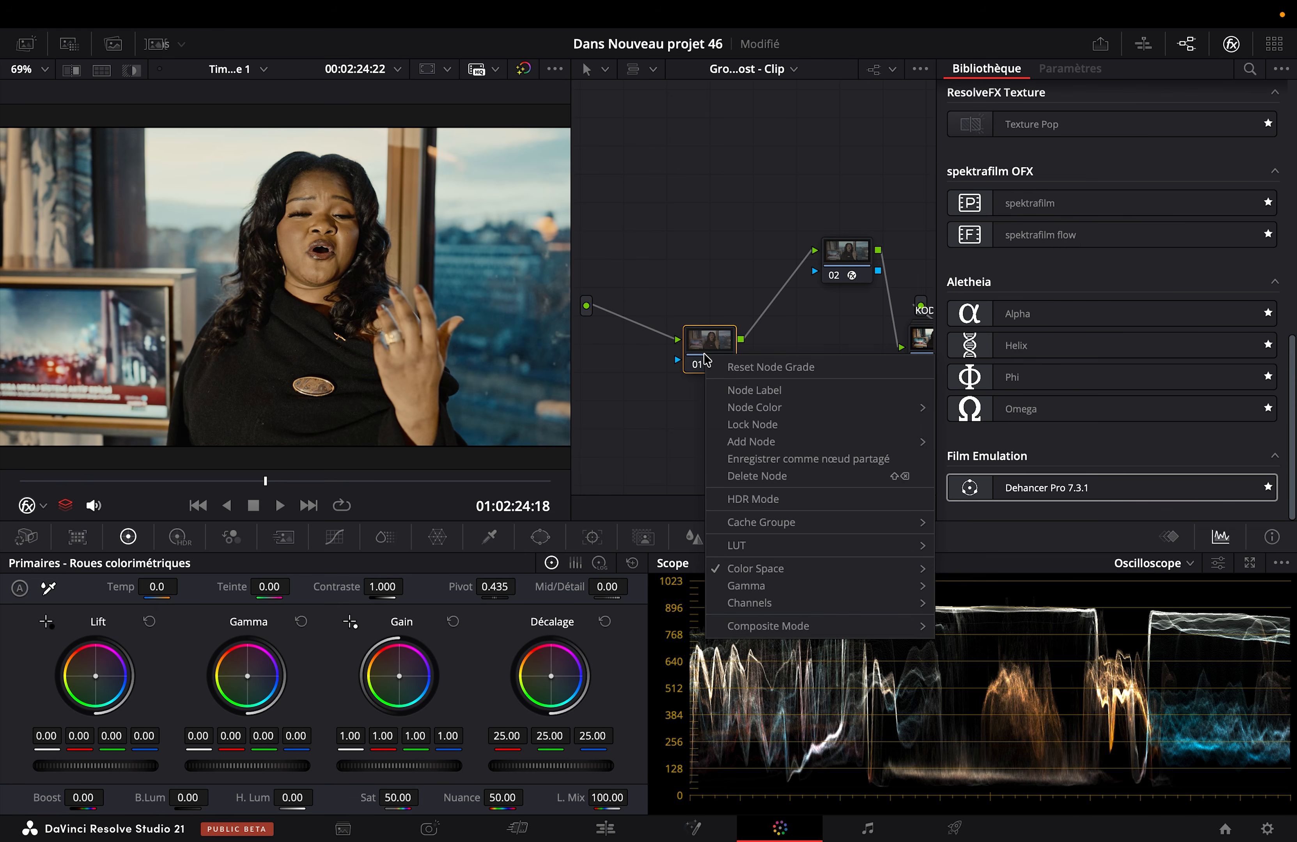
{"action": "mouse_move", "coordinate": [782, 603]}
{"action": "left_click", "coordinate": [961, 606]}
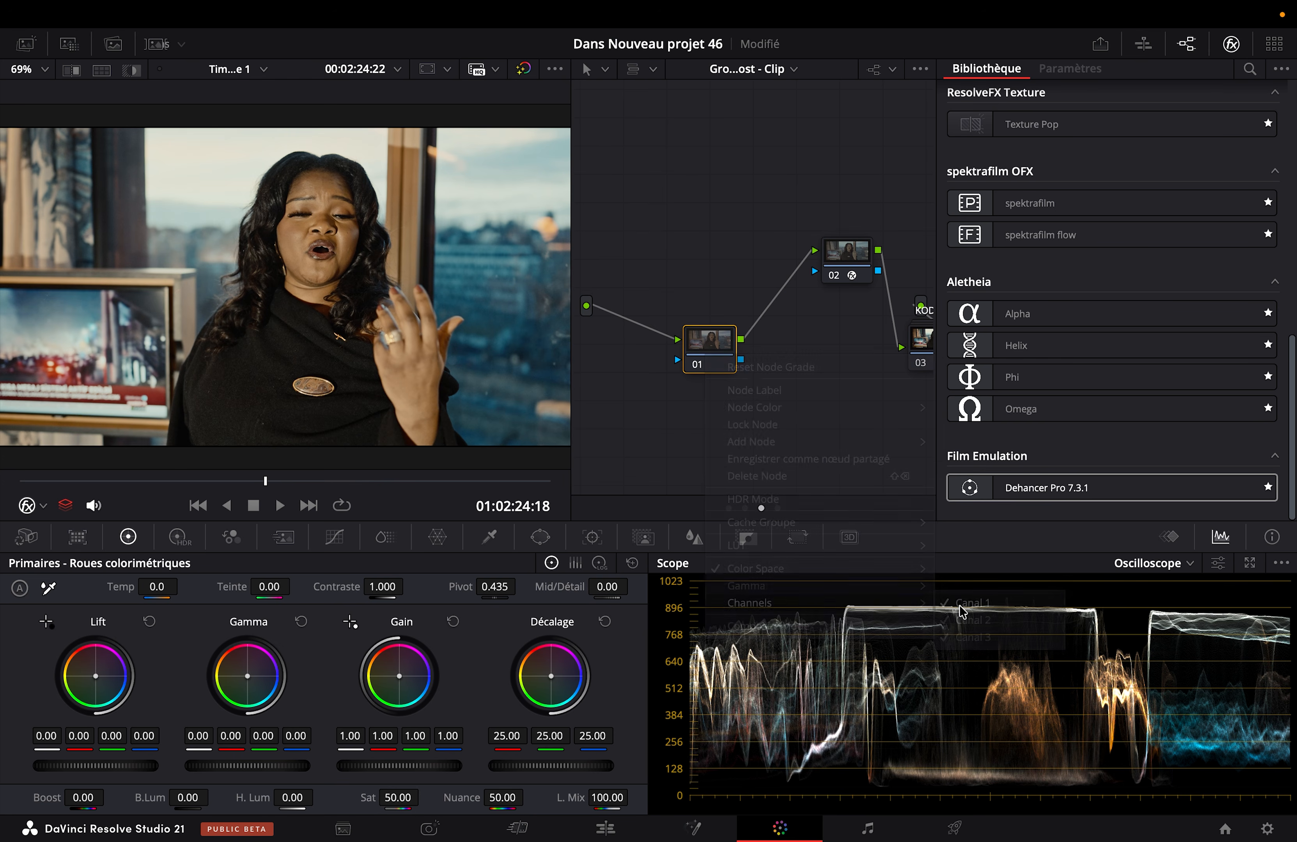
{"action": "right_click", "coordinate": [722, 353]}
{"action": "mouse_move", "coordinate": [929, 601]}
{"action": "left_click", "coordinate": [989, 598]}
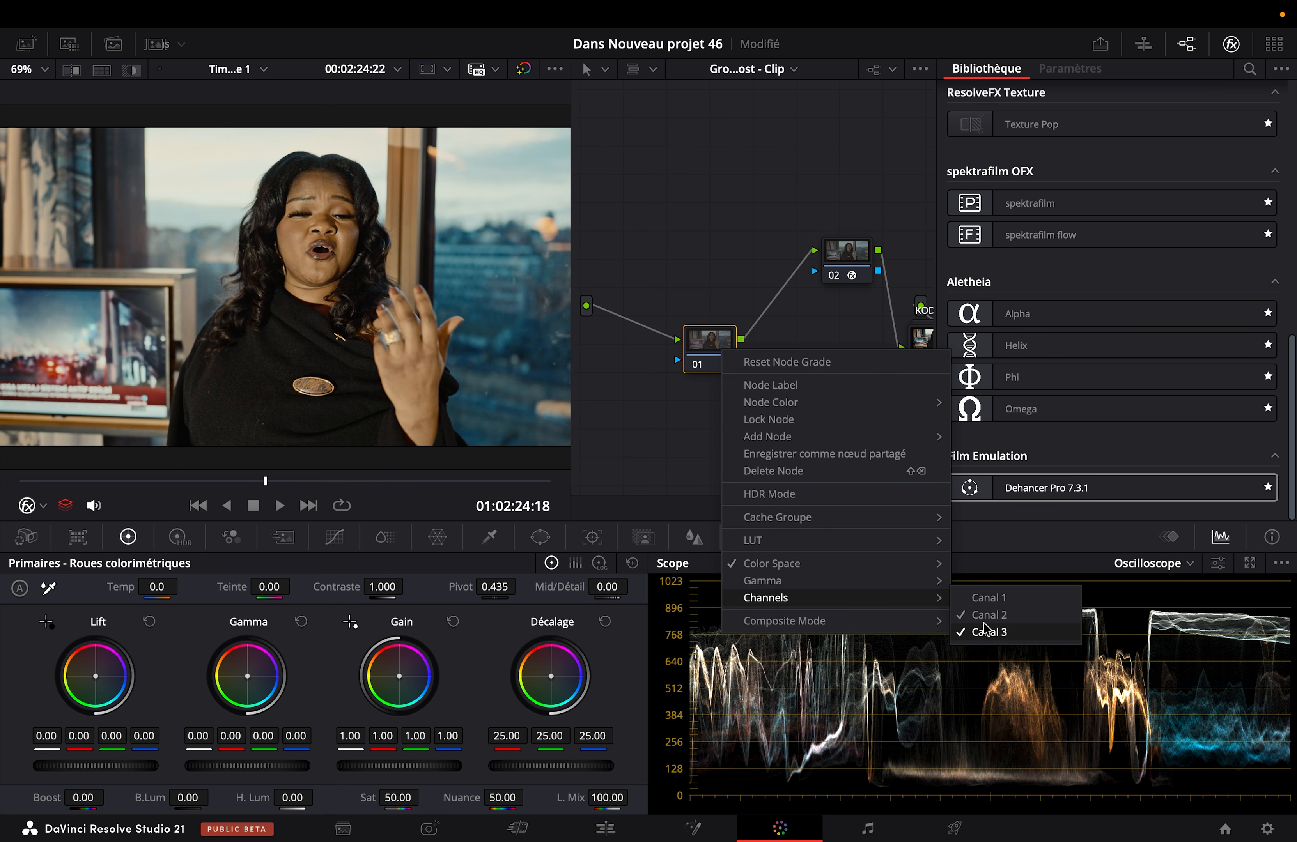
Step: Set node 01's Gamma to 0.10, review other frames full screen up to 01:02:23:23, and reposition the node
{"action": "mouse_move", "coordinate": [209, 768]}
{"action": "left_mouse_down"}
{"action": "mouse_move", "coordinate": [255, 768]}
{"action": "mouse_move", "coordinate": [204, 771]}
{"action": "left_mouse_up"}
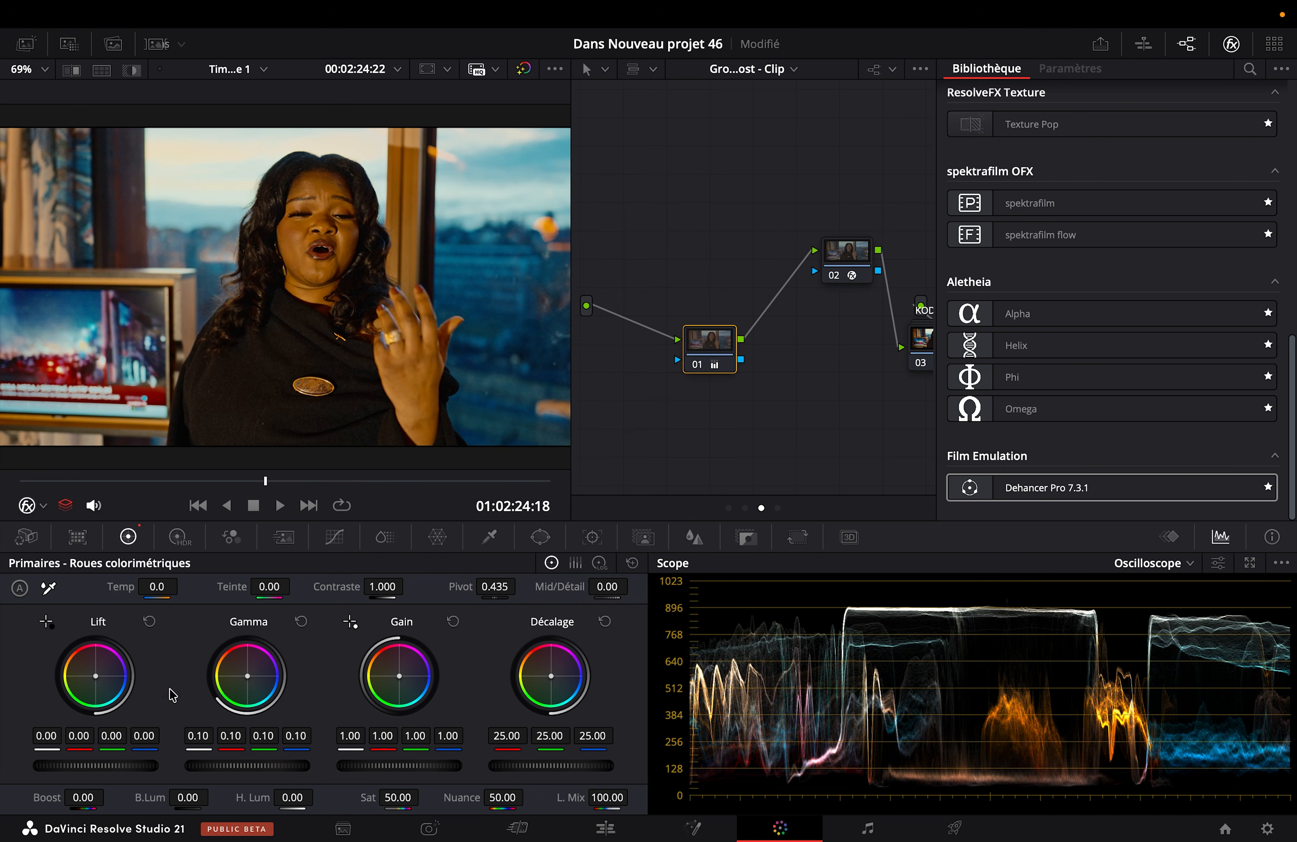
{"action": "left_click_drag", "start_coordinate": [26, 477], "coordinate": [77, 482]}
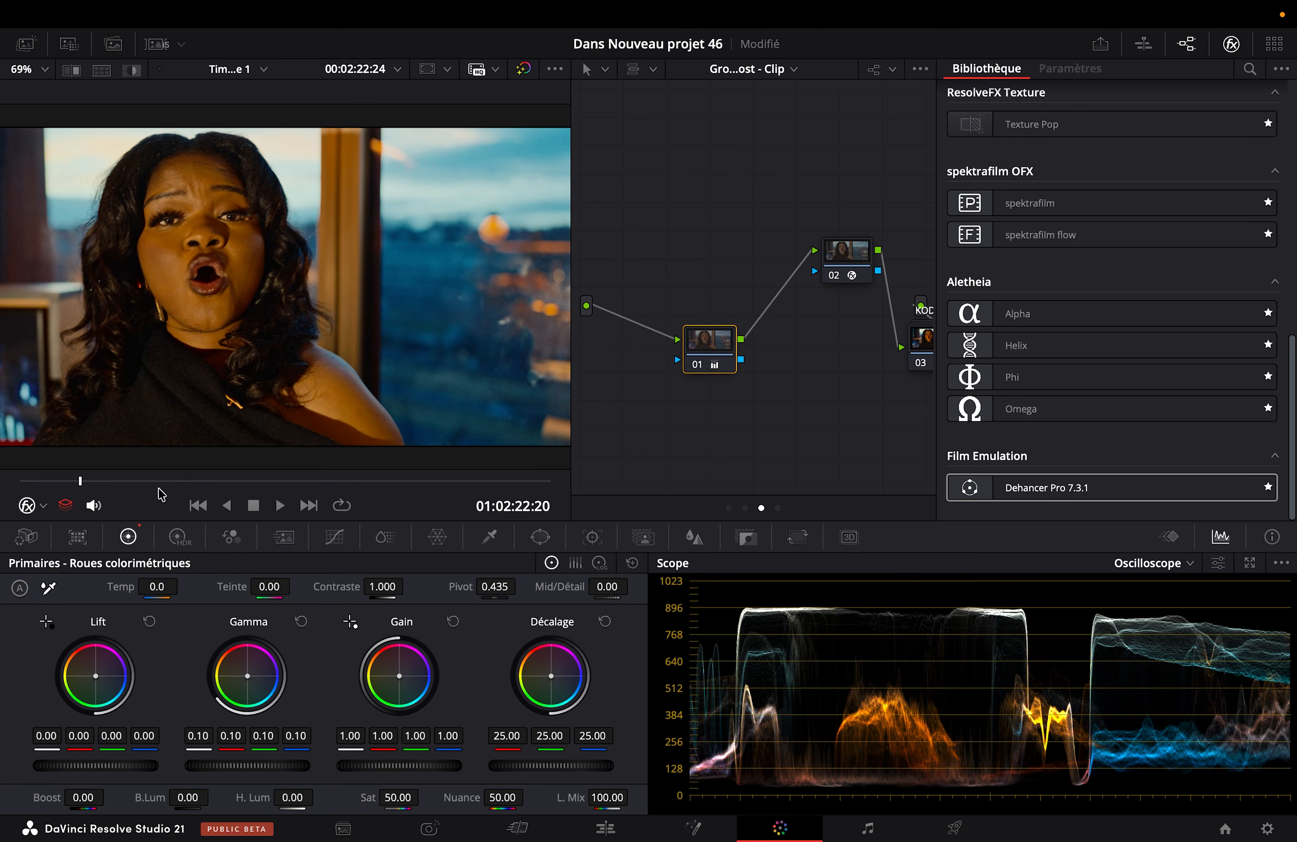
{"action": "left_click_drag", "start_coordinate": [178, 481], "coordinate": [194, 480]}
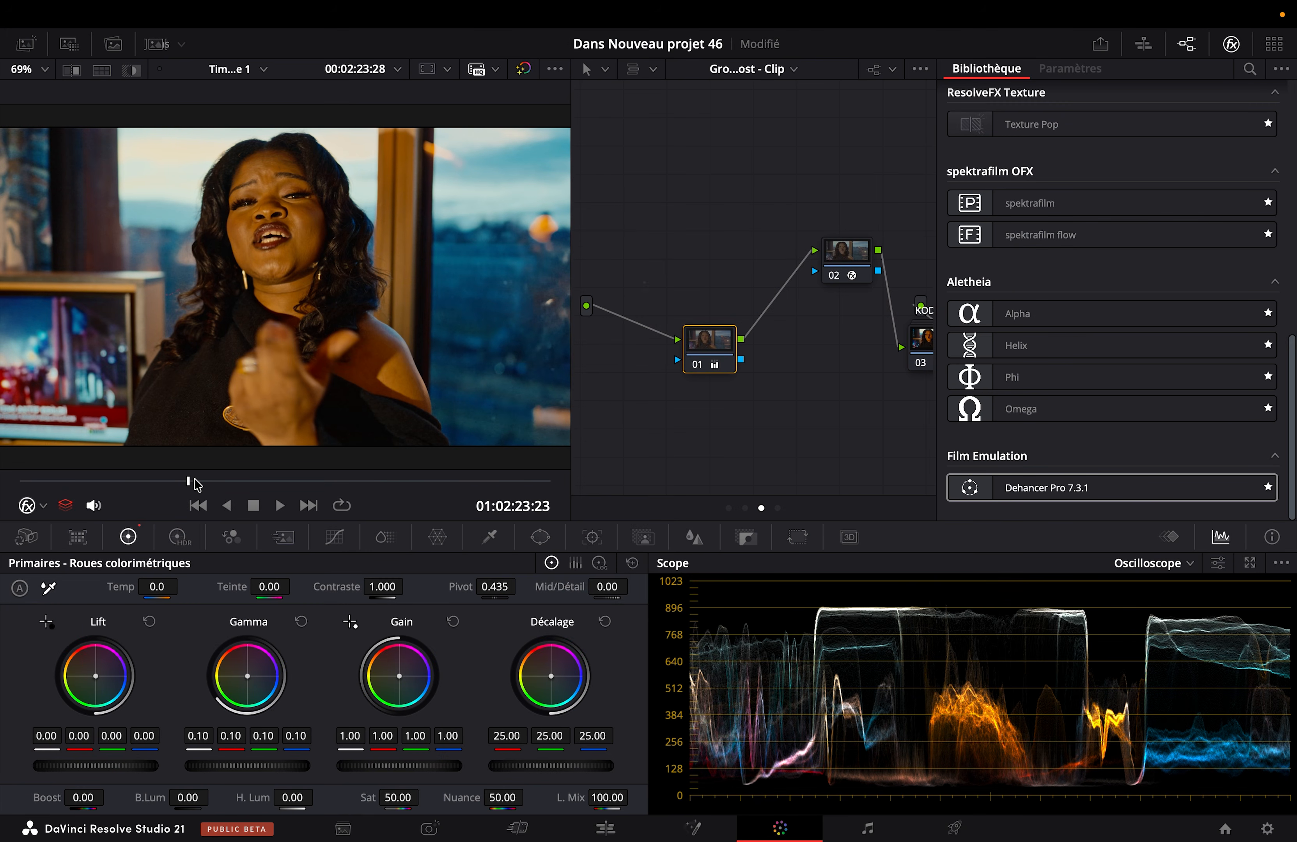
{"action": "left_click", "coordinate": [704, 362]}
{"action": "left_click_drag", "start_coordinate": [710, 363], "coordinate": [717, 292]}
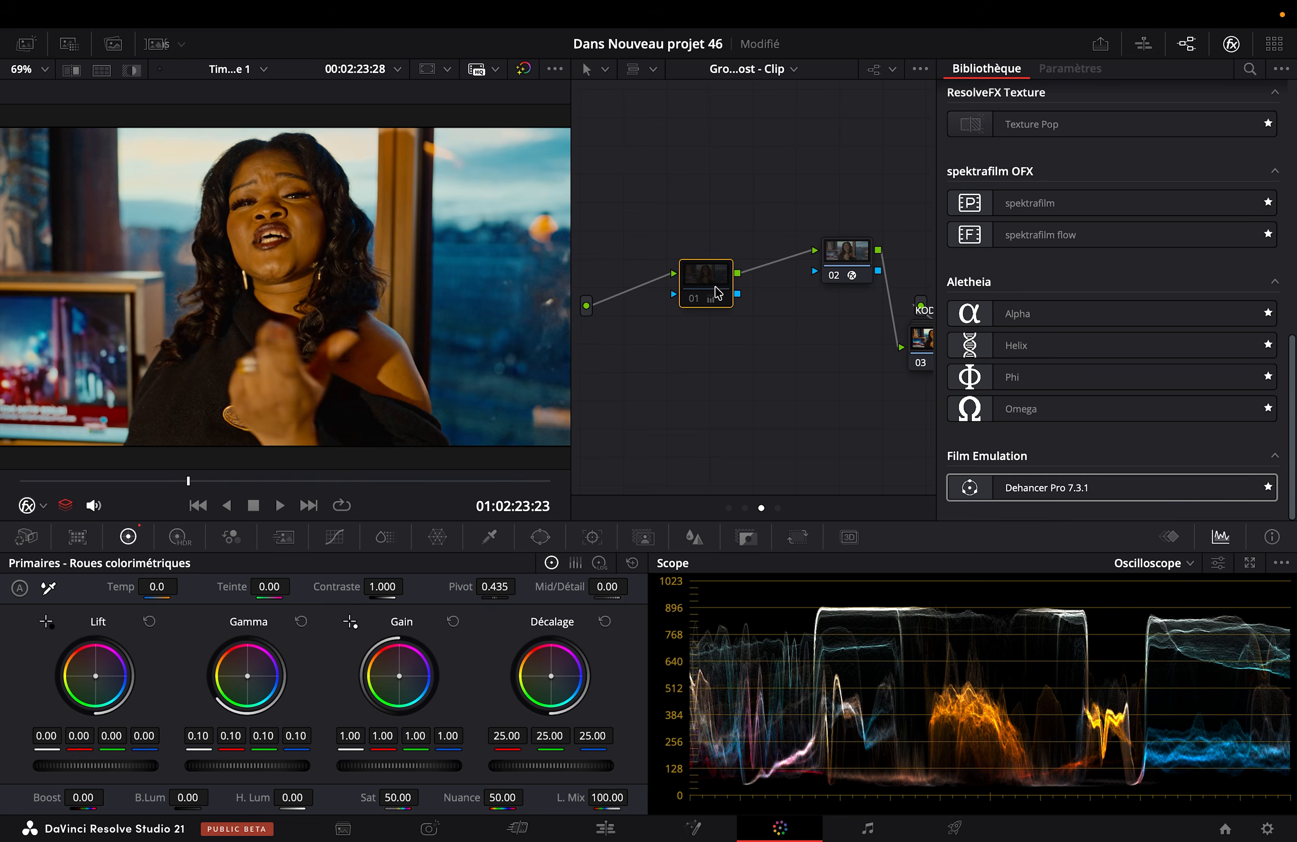
Step: Reset the grades of nodes 01 and 02 in the Group Post-Clip graph
{"action": "right_click", "coordinate": [717, 293]}
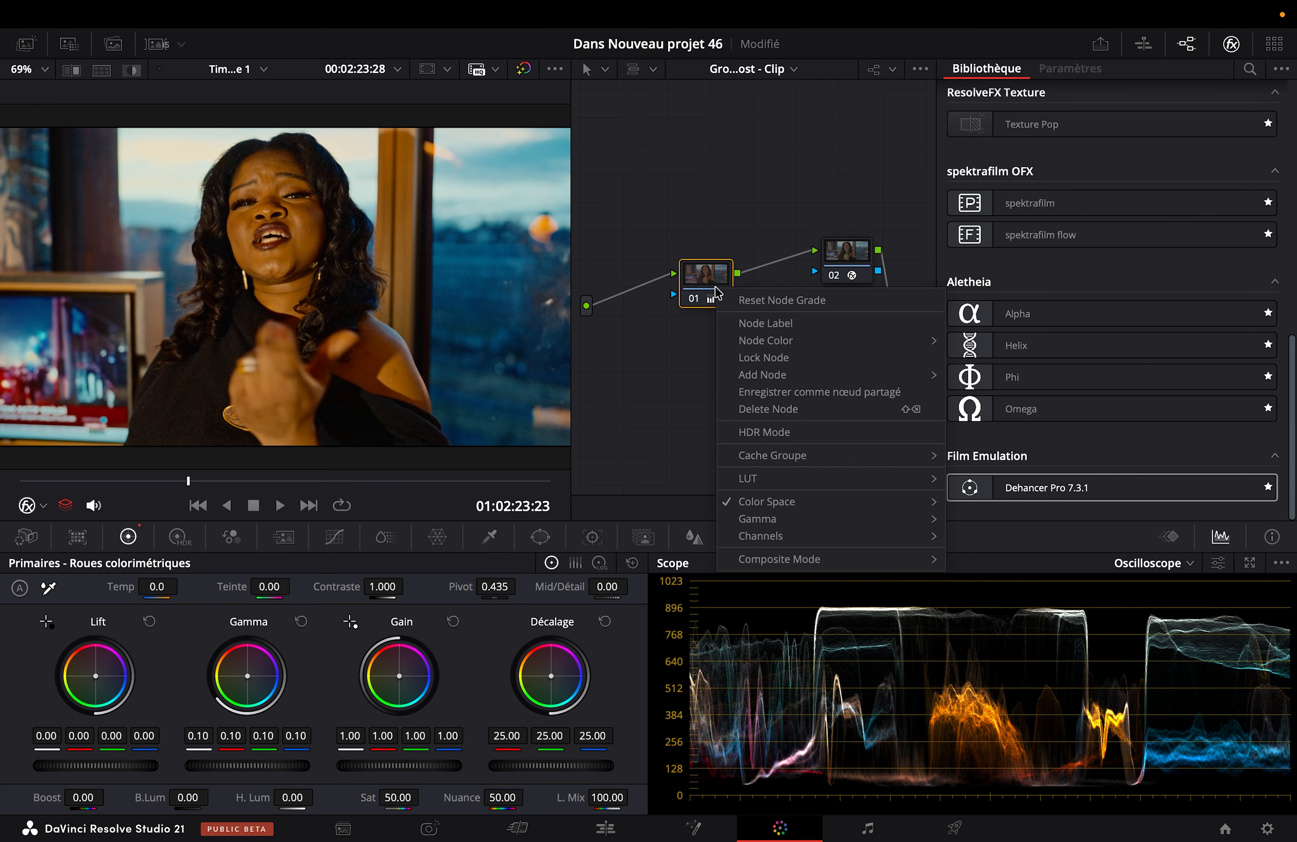
{"action": "left_click", "coordinate": [771, 300]}
{"action": "left_click", "coordinate": [846, 255]}
{"action": "right_click", "coordinate": [846, 255]}
{"action": "left_click", "coordinate": [897, 265]}
Step: Return to the clip-level node graph, hide the effects library, align node 06 beneath EXPO, and label it LUTS
{"action": "left_click", "coordinate": [754, 71]}
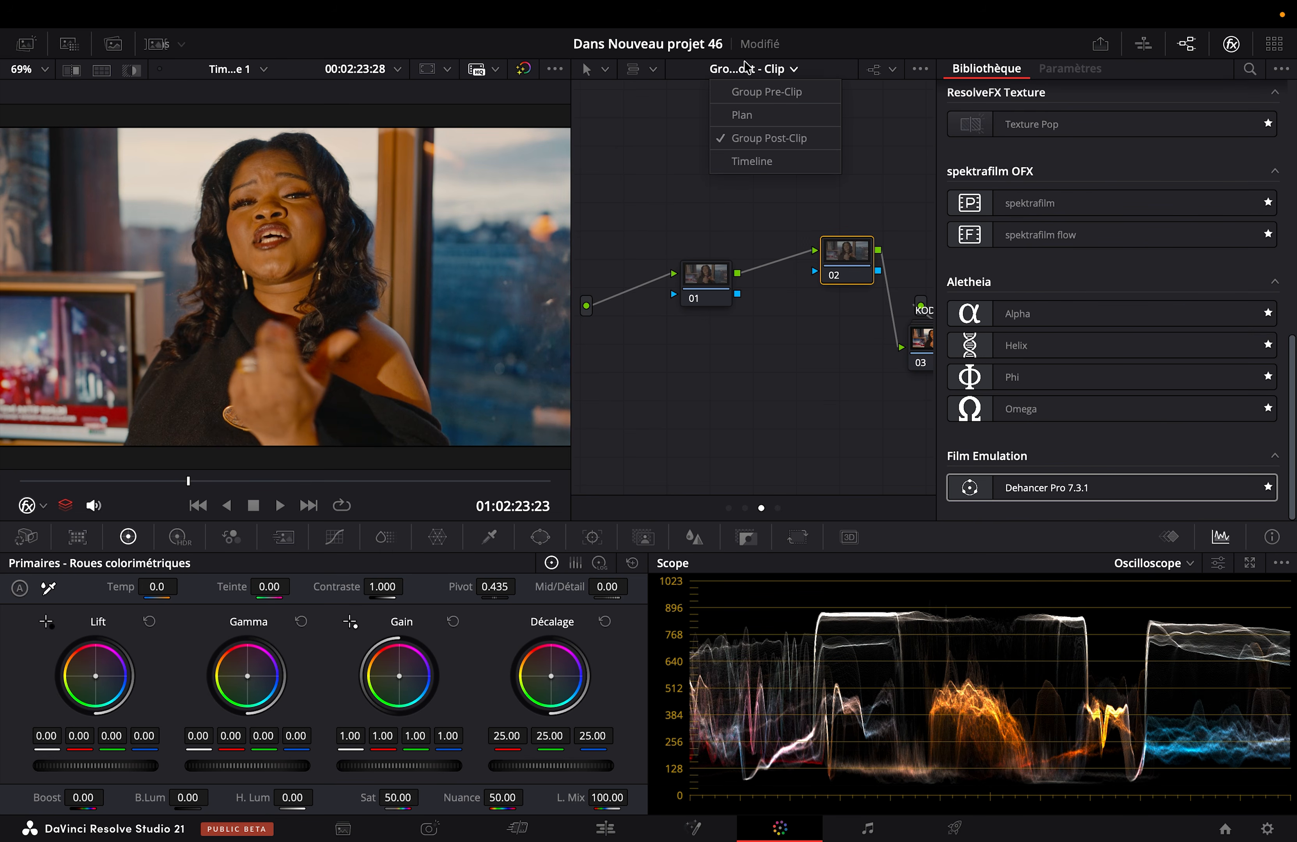
{"action": "left_click", "coordinate": [738, 114]}
{"action": "left_click", "coordinate": [1231, 44]}
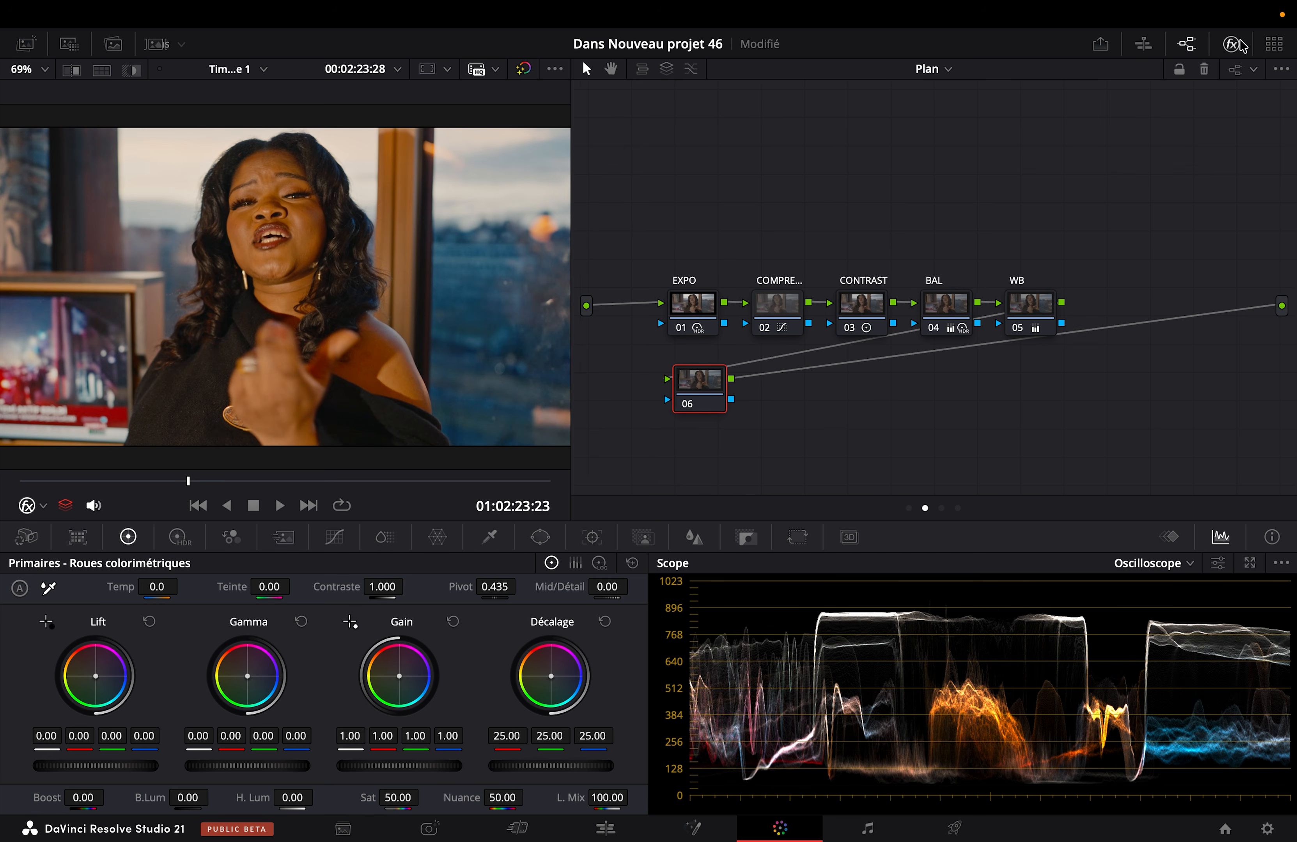
{"action": "left_click_drag", "start_coordinate": [711, 394], "coordinate": [687, 408]}
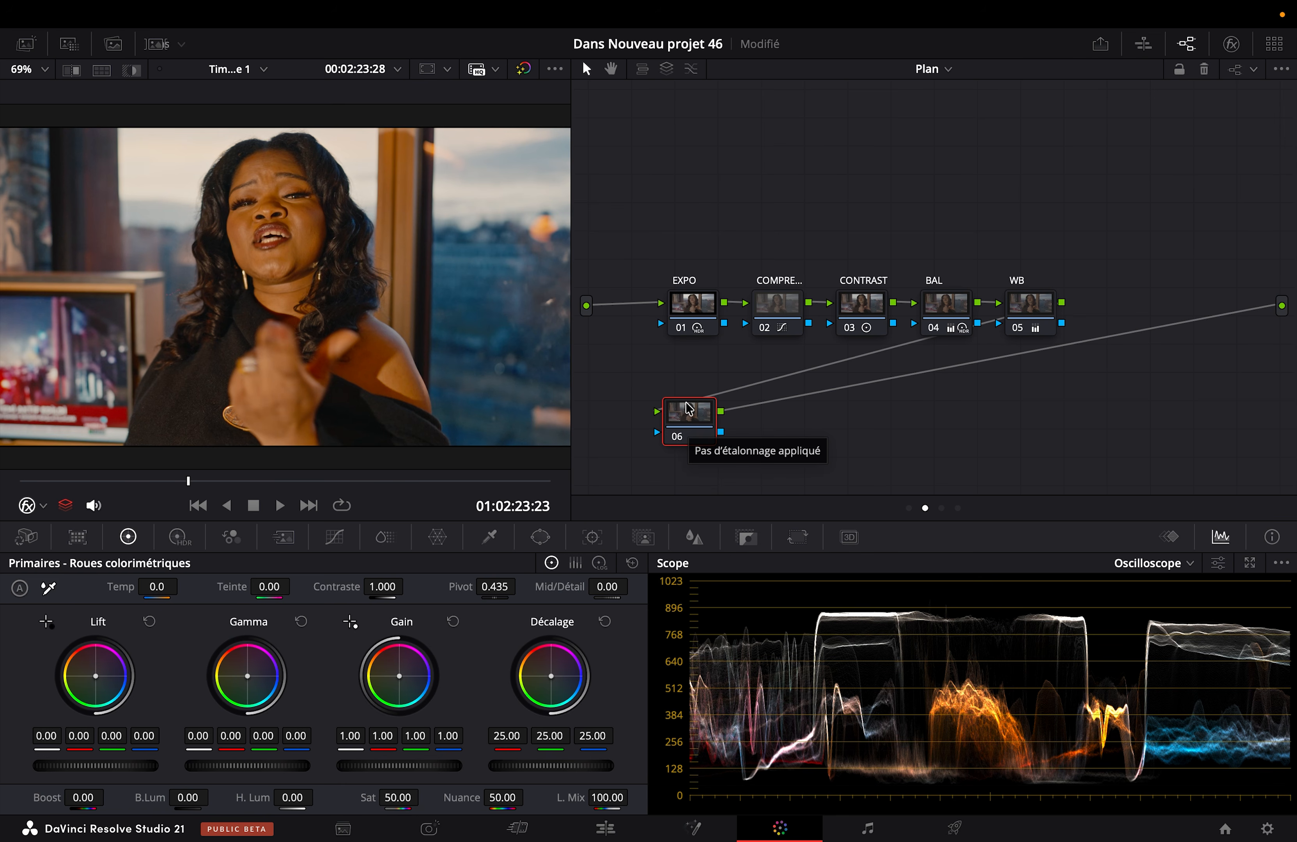
{"action": "right_click", "coordinate": [689, 411]}
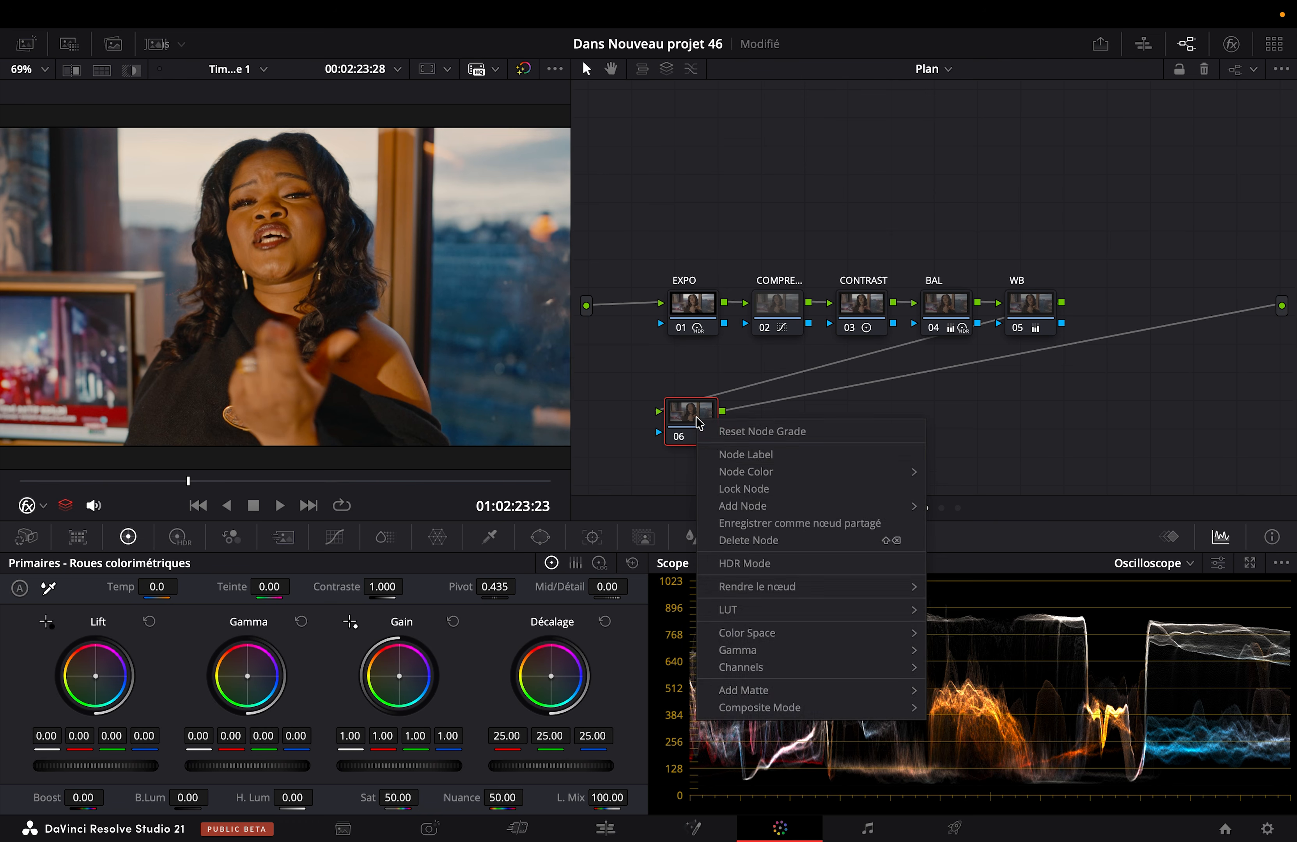
{"action": "left_click", "coordinate": [731, 450]}
{"action": "type", "text": "LUTS"}
{"action": "key", "text": "Return"}
Step: Set the key output gain of the LUTS node to 0.3
{"action": "left_click", "coordinate": [743, 539]}
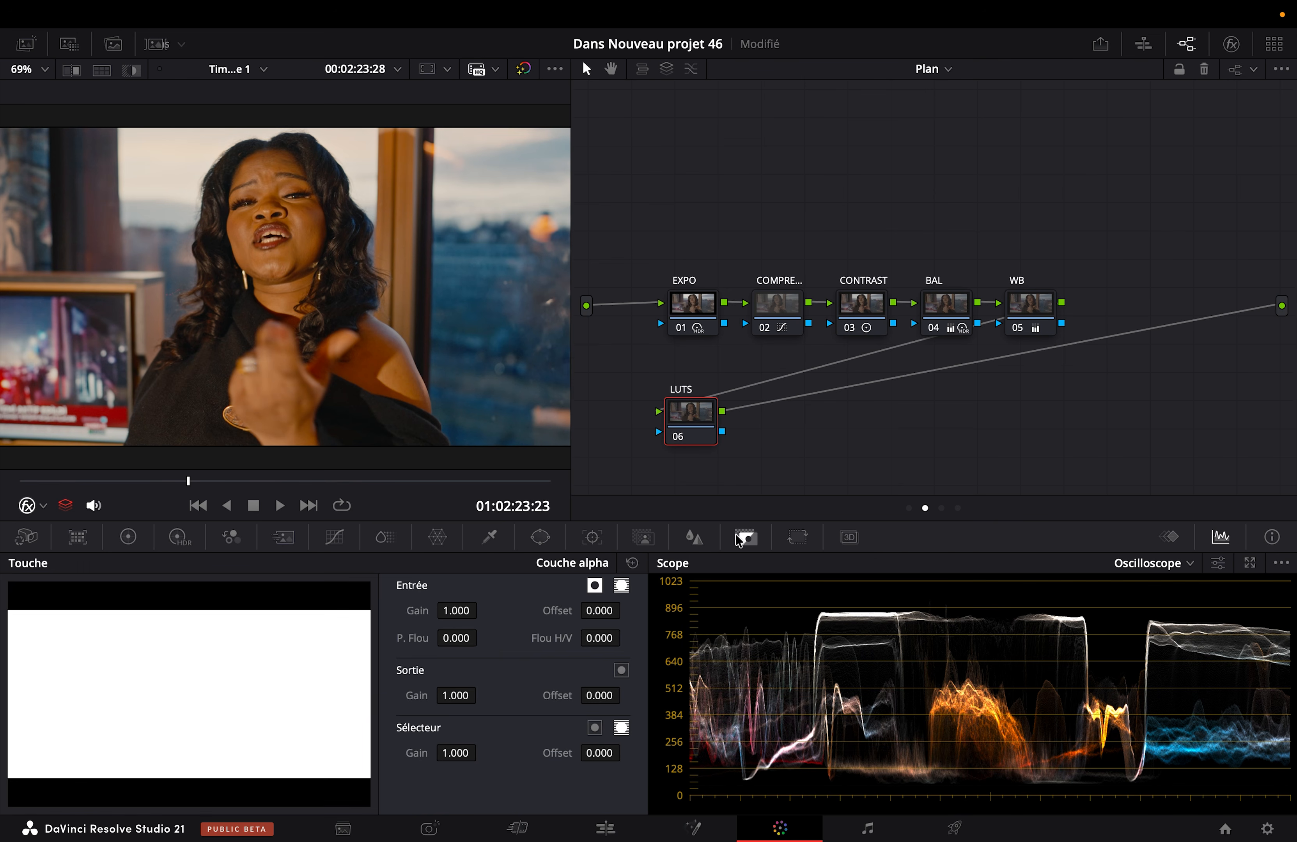
{"action": "left_click", "coordinate": [450, 692]}
{"action": "type", "text": "0.3"}
{"action": "key", "text": "Return"}
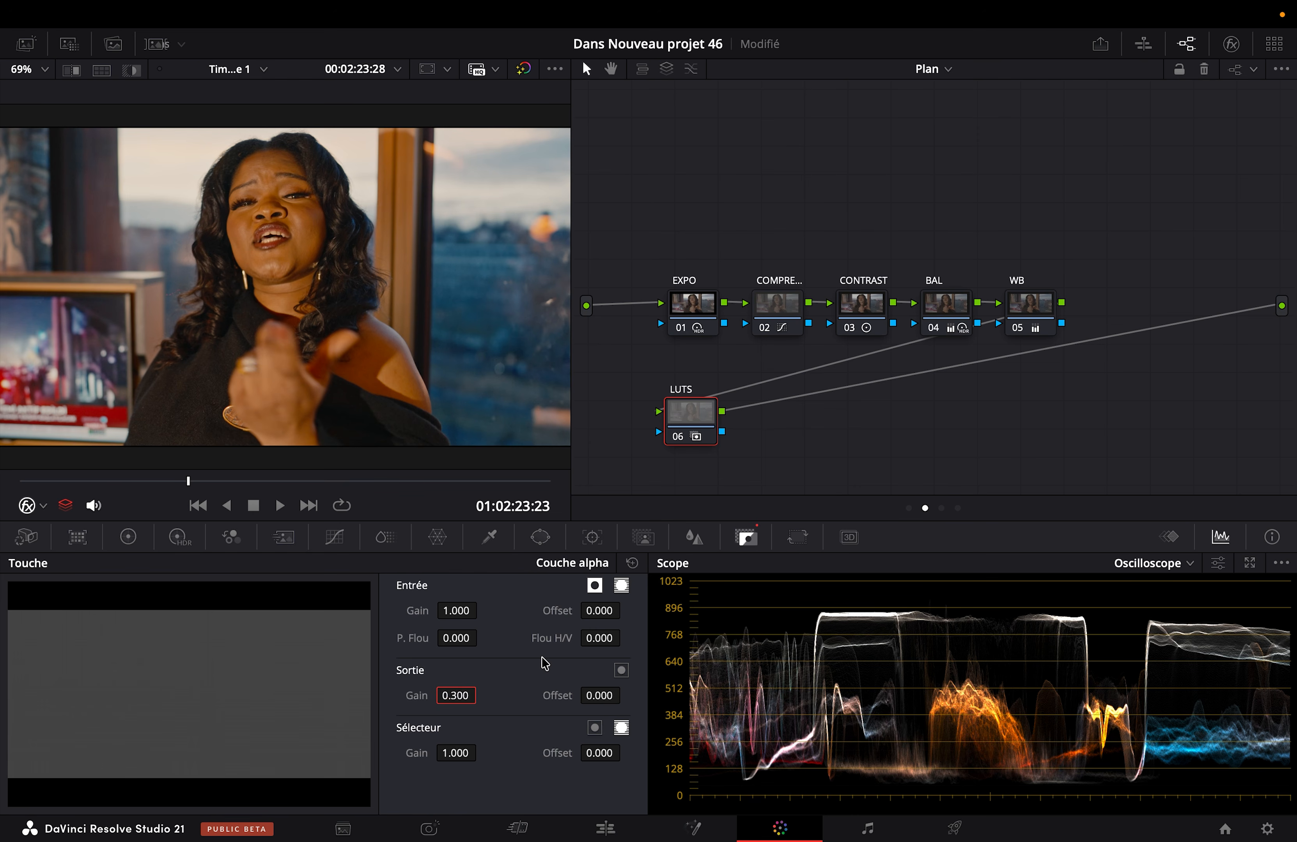
Step: Show the LUT browser, open the Creatifs Look folder of the Colorist community LUTs, and widen its file list
{"action": "left_click", "coordinate": [69, 44]}
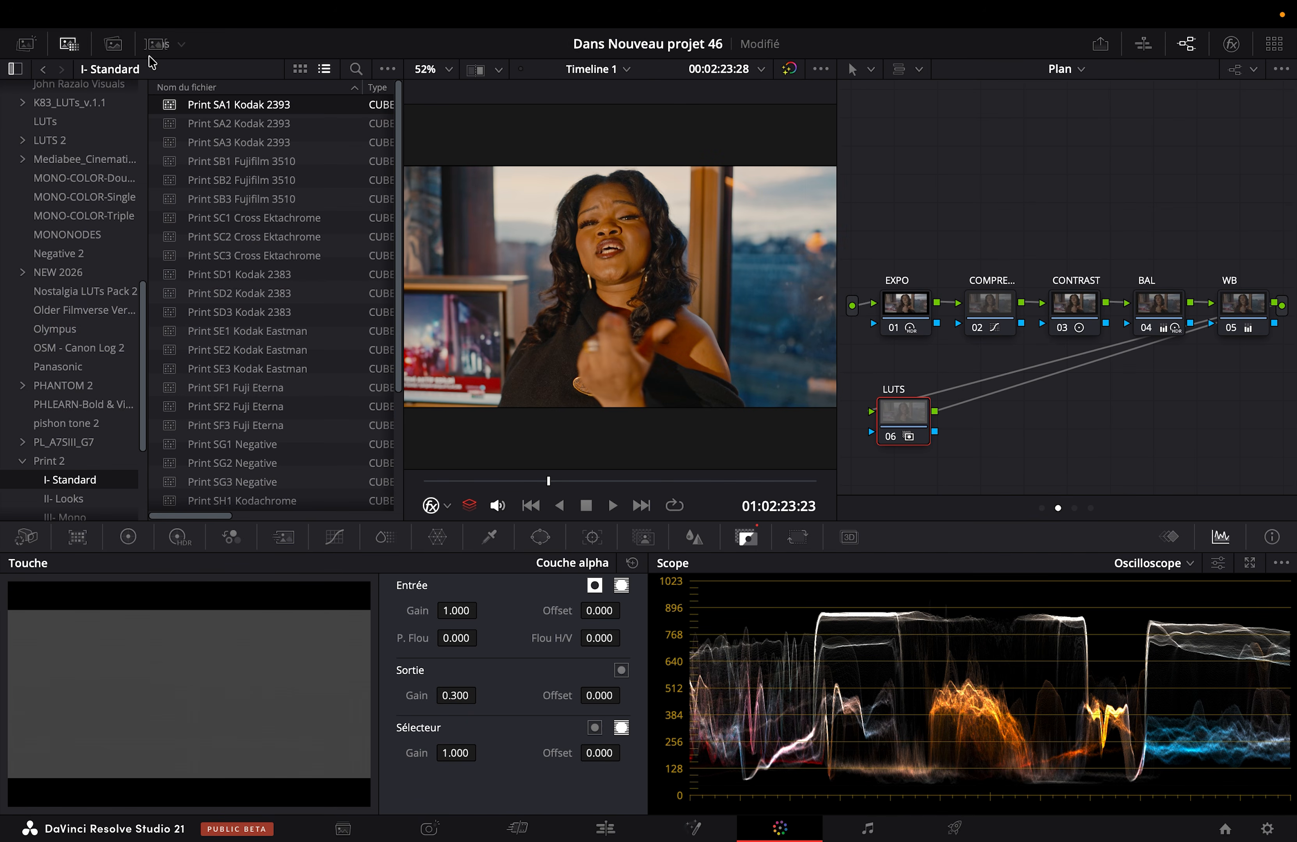
{"action": "scroll", "coordinate": [76, 333], "scroll_direction": "up", "scroll_amount": 15}
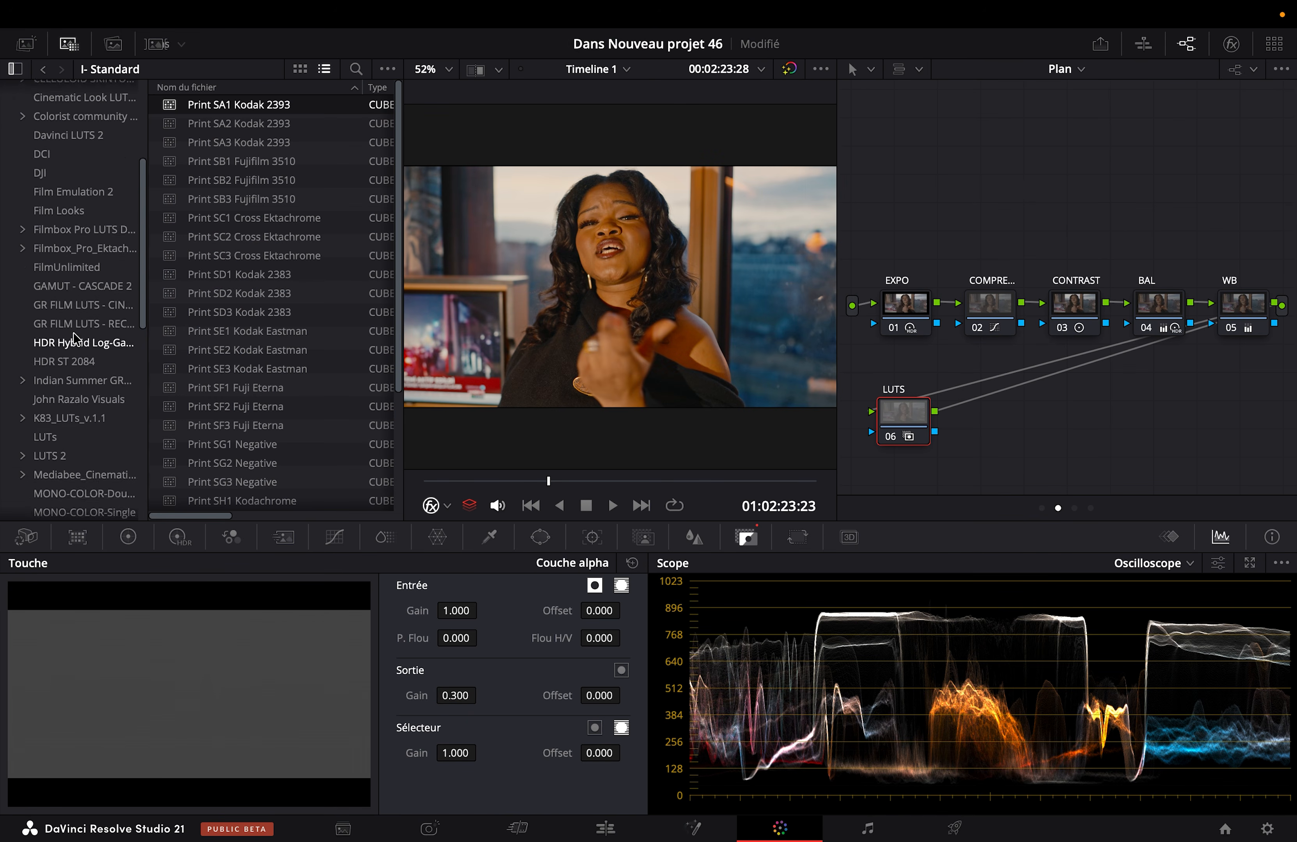
{"action": "left_click", "coordinate": [82, 316]}
{"action": "double_click", "coordinate": [210, 105]}
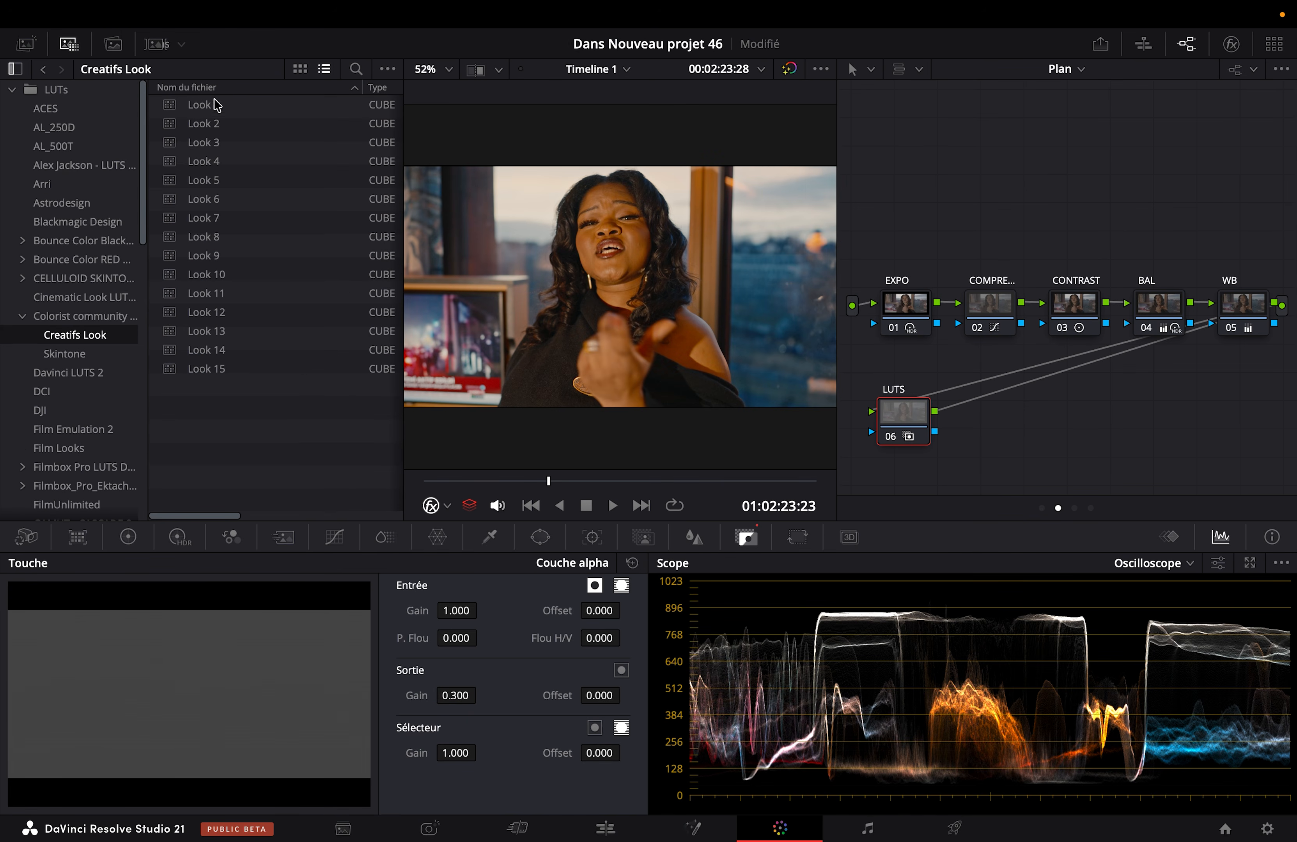
{"action": "left_click_drag", "start_coordinate": [147, 115], "coordinate": [109, 116]}
Step: Try several Creatifs Look LUTs on the LUTS node, including Look 14 and Look 3, and review the clip full screen up to 01:02:27:06
{"action": "double_click", "coordinate": [158, 125]}
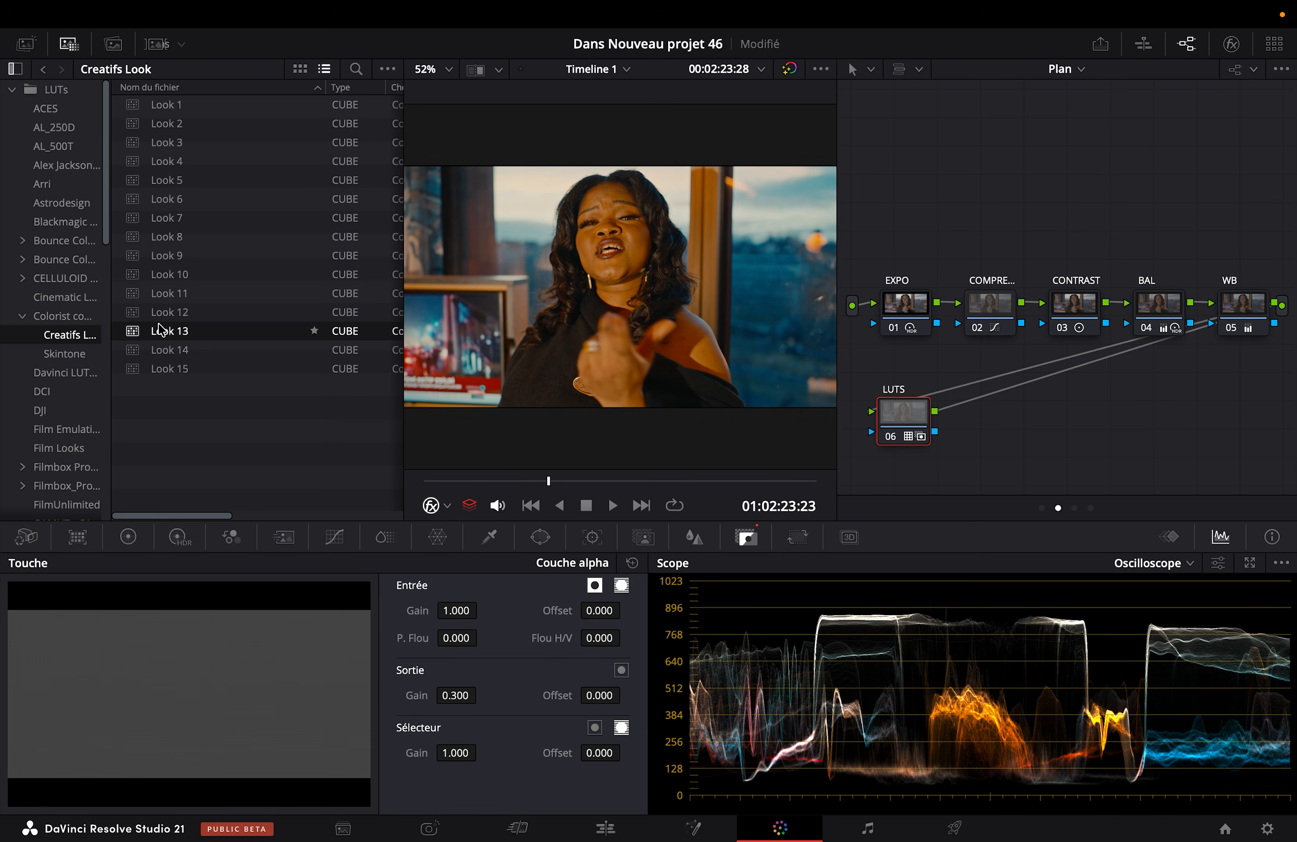
{"action": "left_click", "coordinate": [159, 351]}
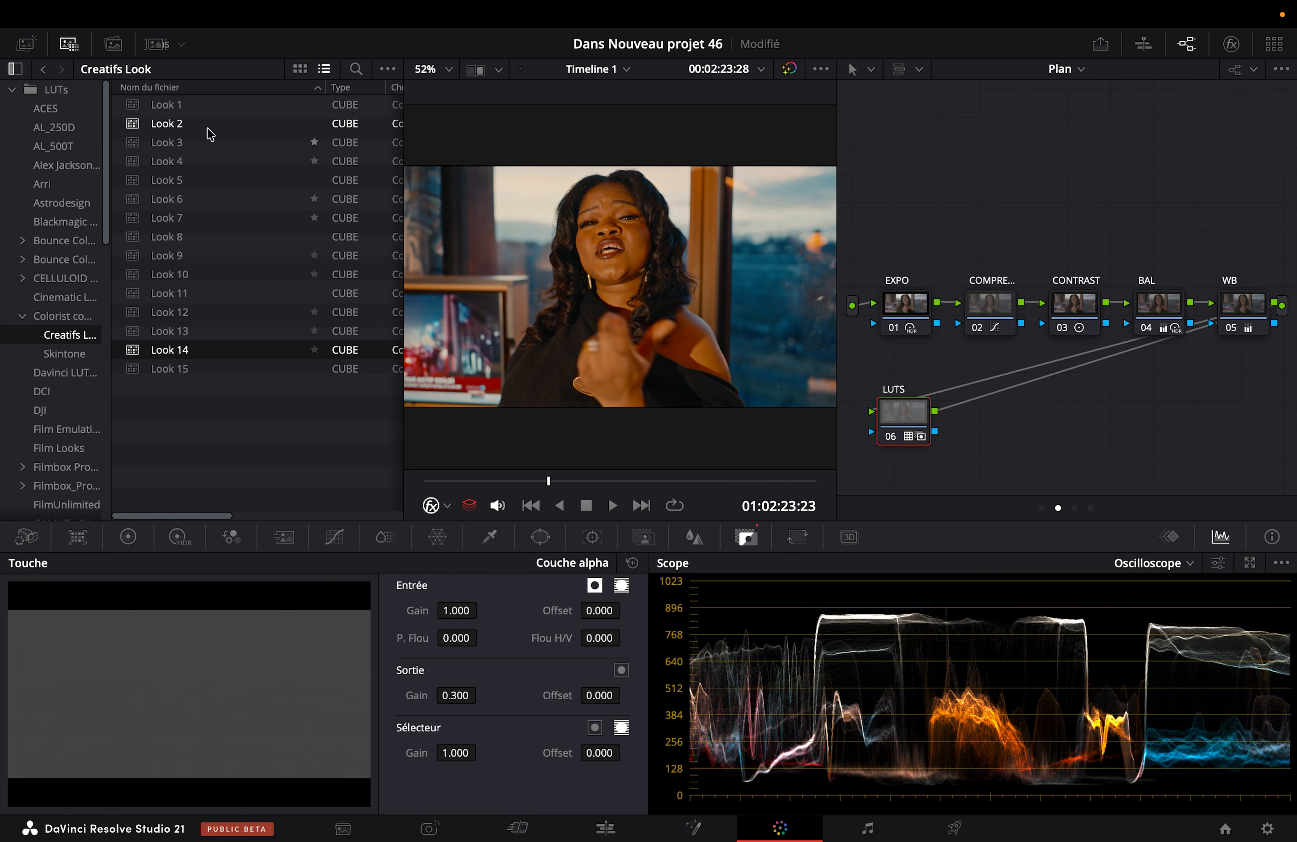
{"action": "left_click", "coordinate": [174, 126]}
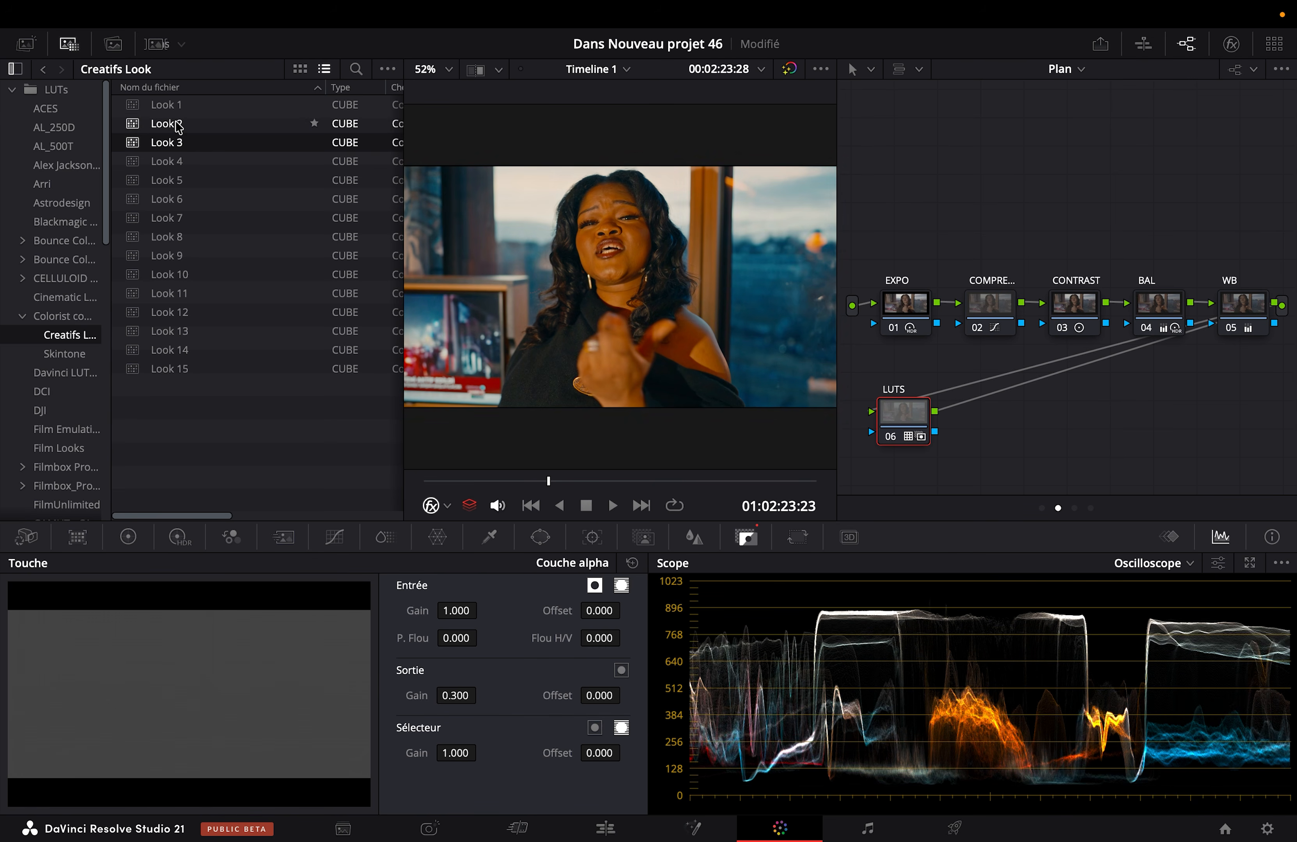
{"action": "key", "text": "super+f"}
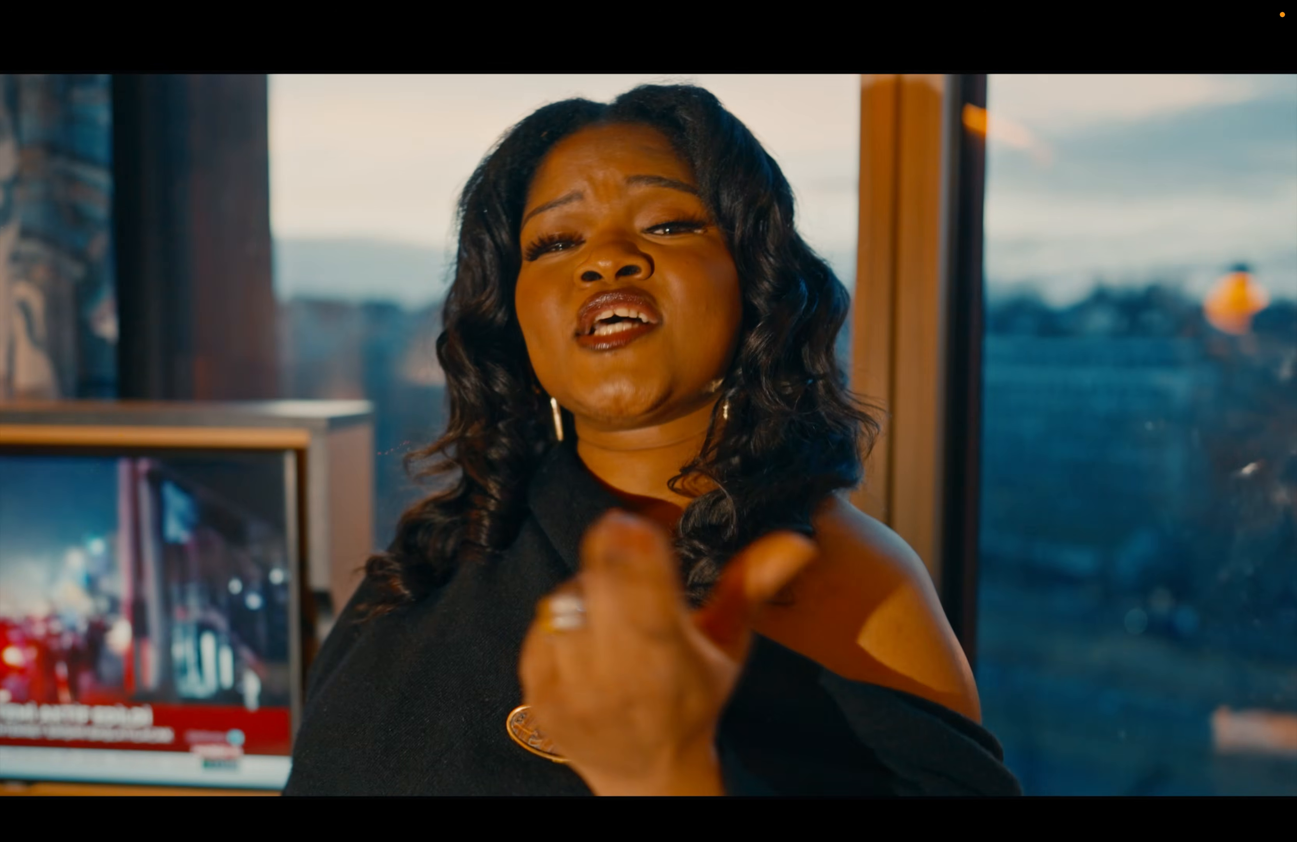
{"action": "mouse_move", "coordinate": [475, 796]}
{"action": "left_click", "coordinate": [398, 776]}
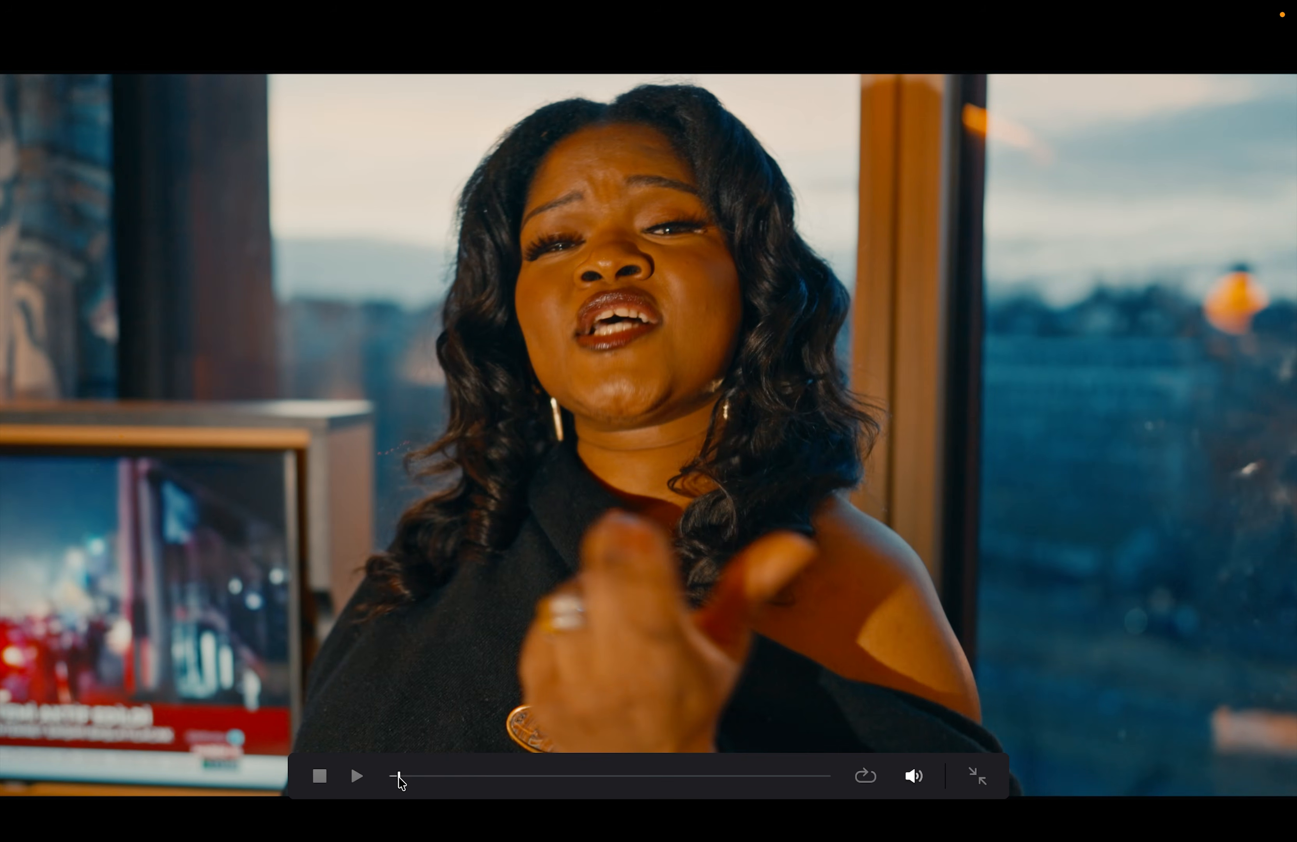
{"action": "left_click_drag", "start_coordinate": [398, 776], "coordinate": [793, 779]}
{"action": "key", "text": "Escape"}
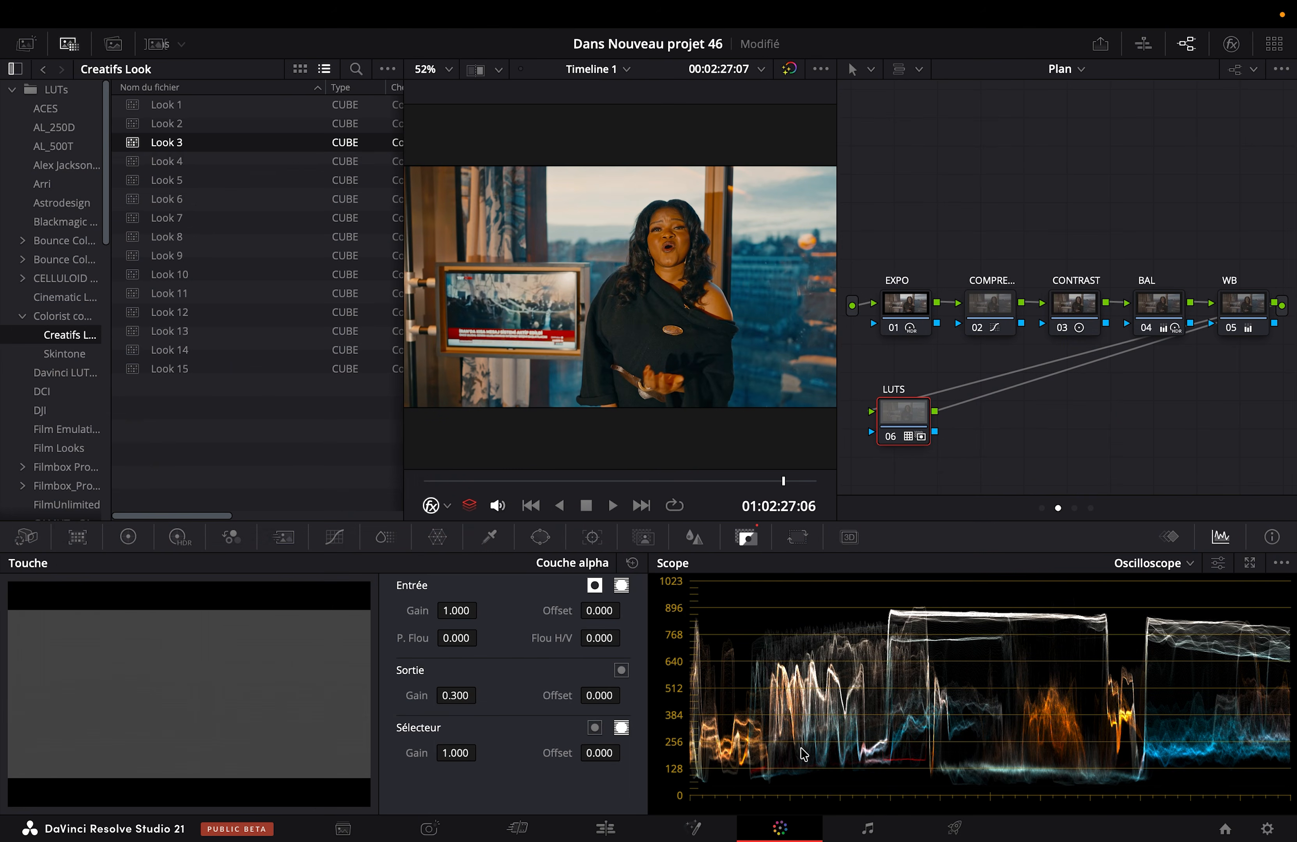
Step: Apply the Look 5 LUT to the LUTS node and review it full screen at the current frame and at 01:02:22:17
{"action": "left_click", "coordinate": [180, 188]}
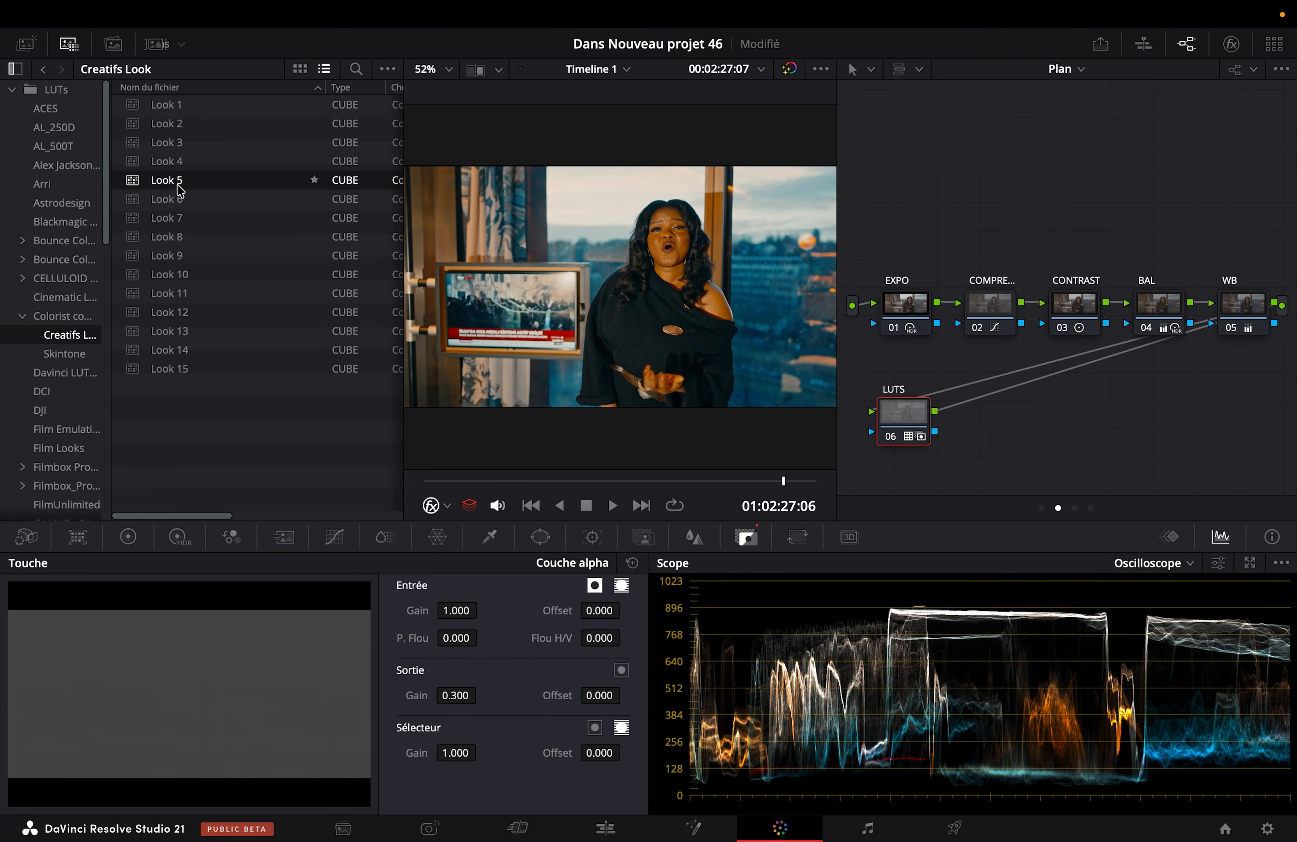
{"action": "key", "text": "super+f"}
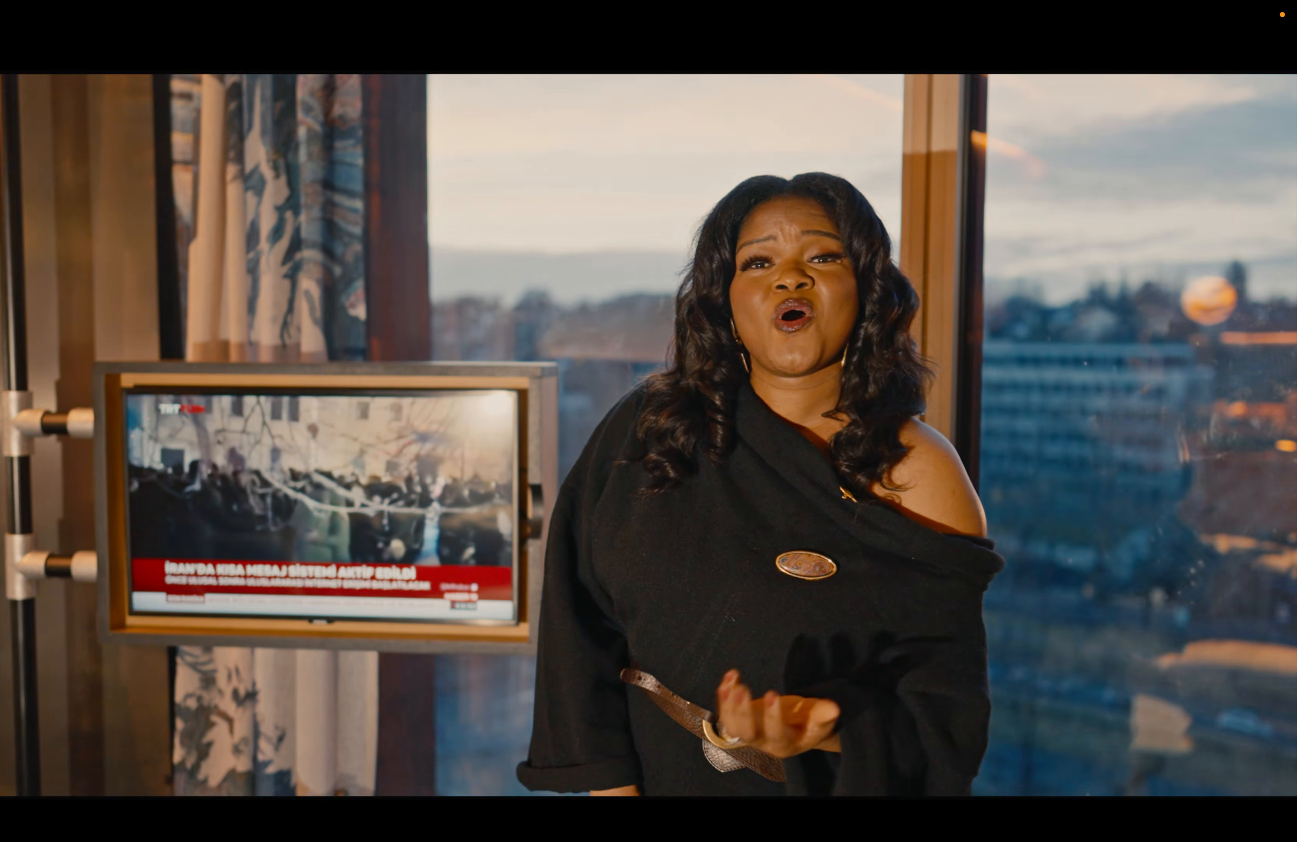
{"action": "key", "text": "Escape"}
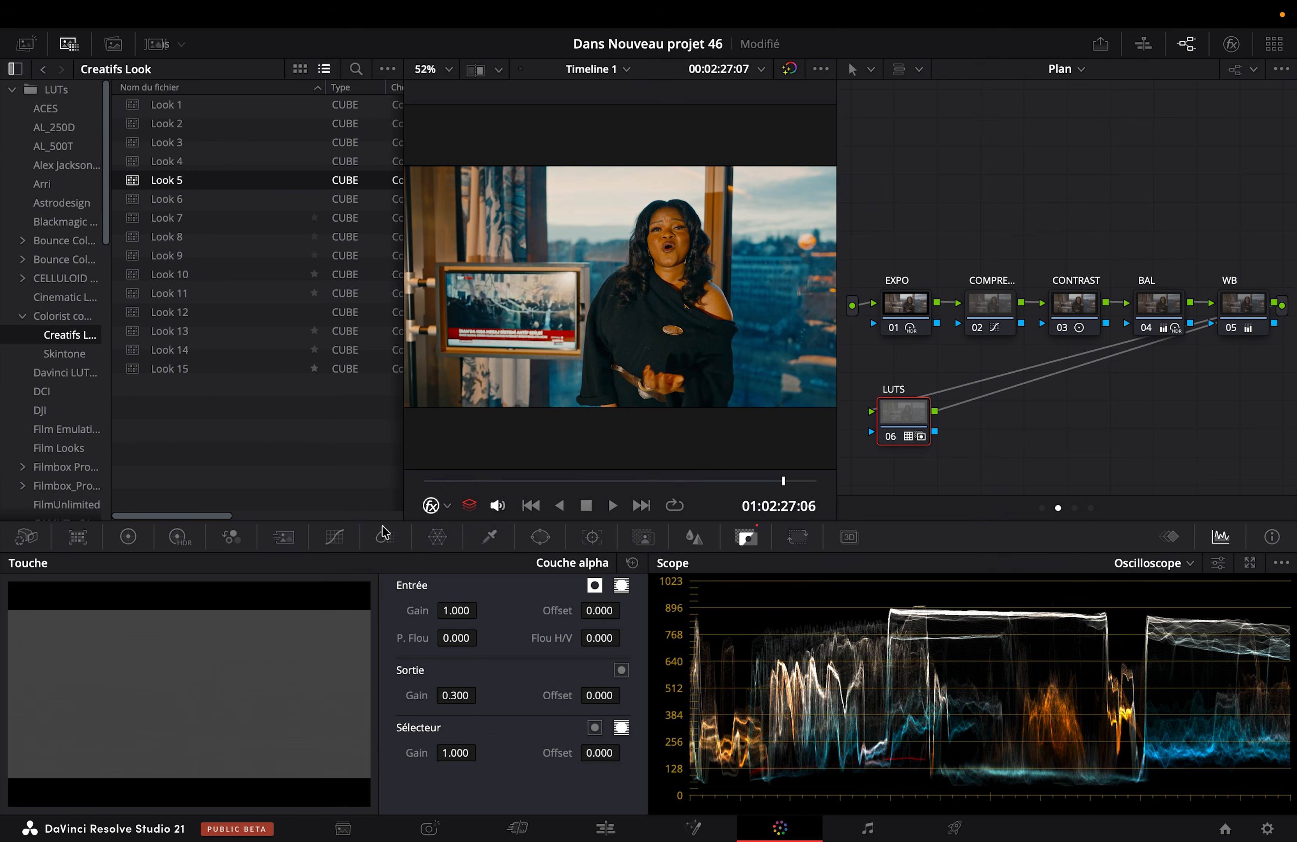
{"action": "left_click", "coordinate": [447, 481]}
{"action": "left_click_drag", "start_coordinate": [447, 482], "coordinate": [460, 477]}
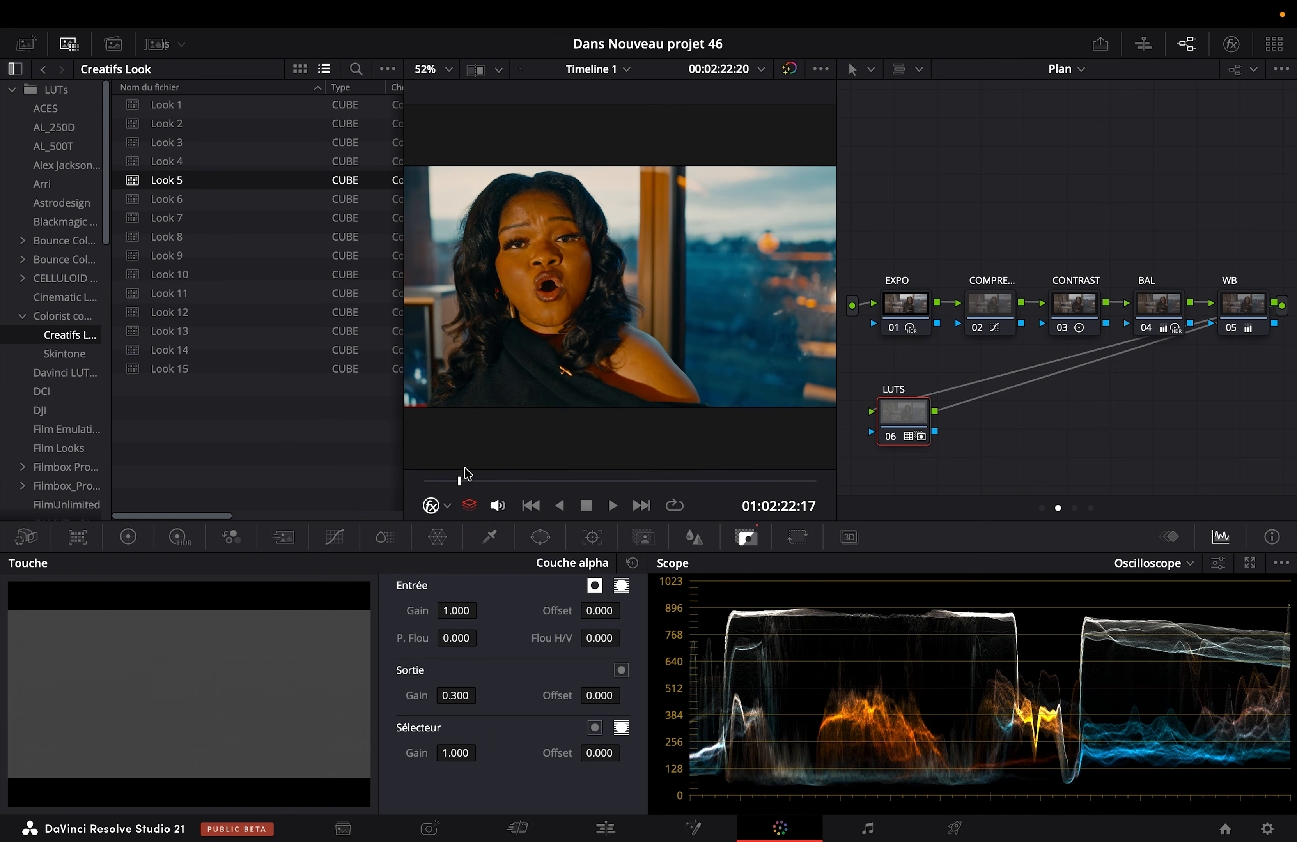
{"action": "key", "text": "super+f"}
{"action": "key", "text": "Escape"}
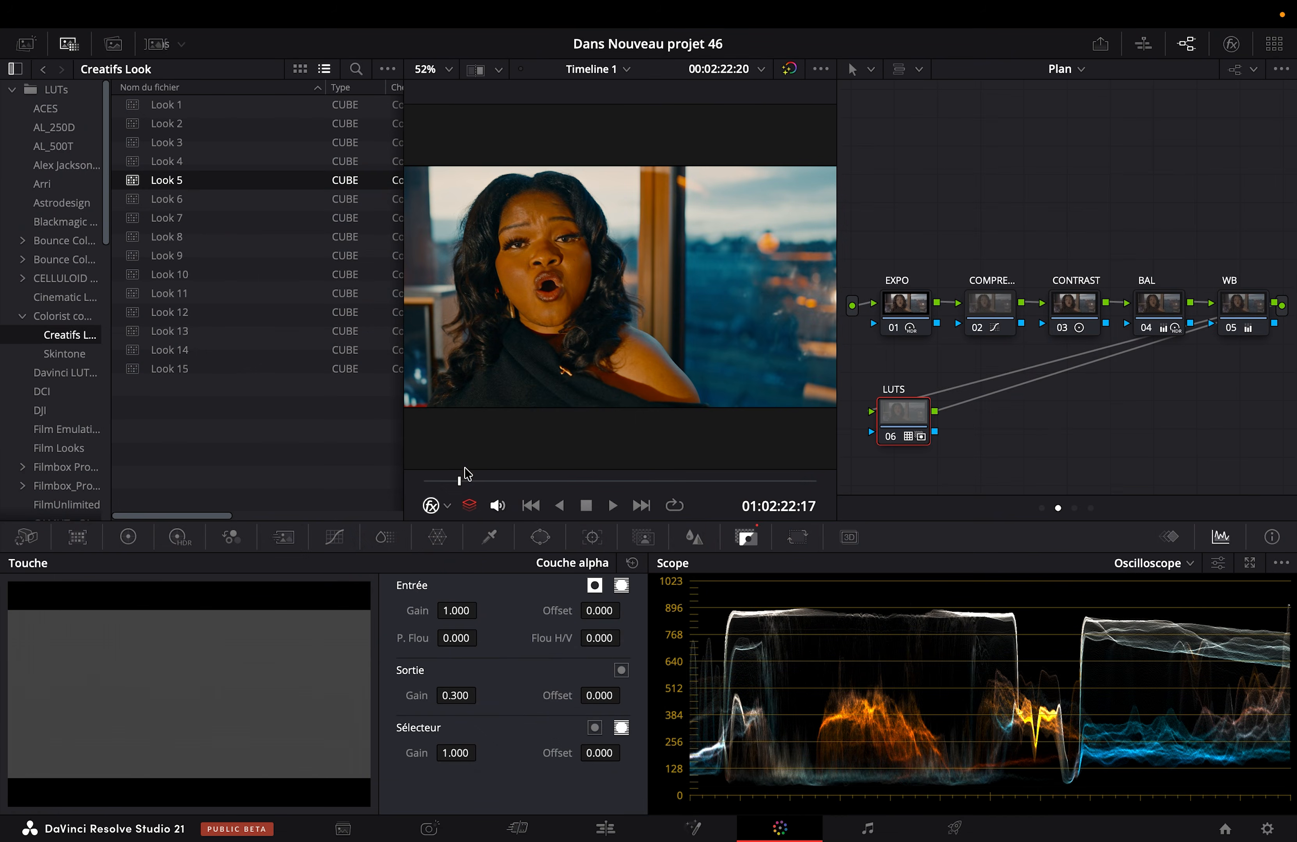
Step: In the Group Post-Clip node graph, delete the two nodes before the KODAK node and move the KODAK node beside the source input
{"action": "left_click", "coordinate": [1067, 69]}
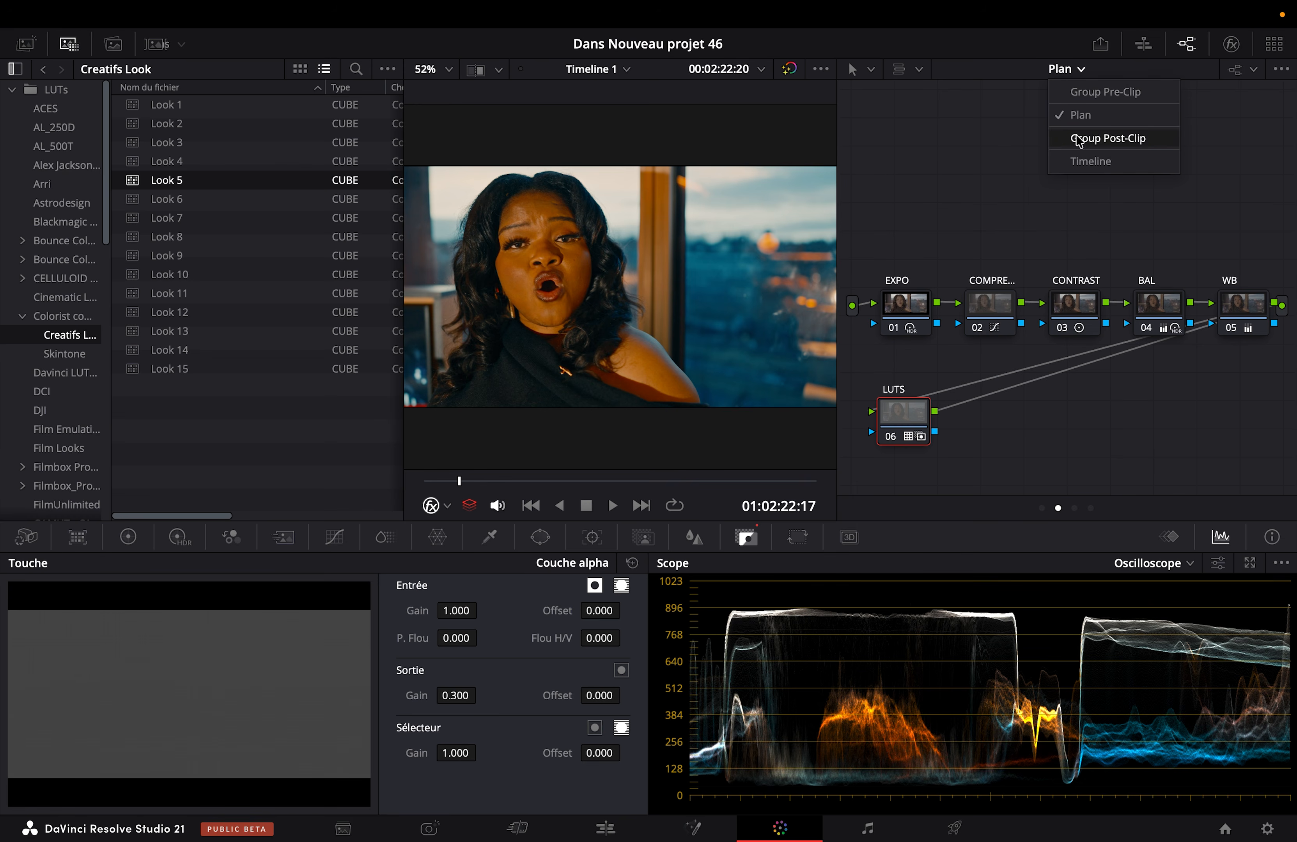
{"action": "left_click", "coordinate": [1088, 134]}
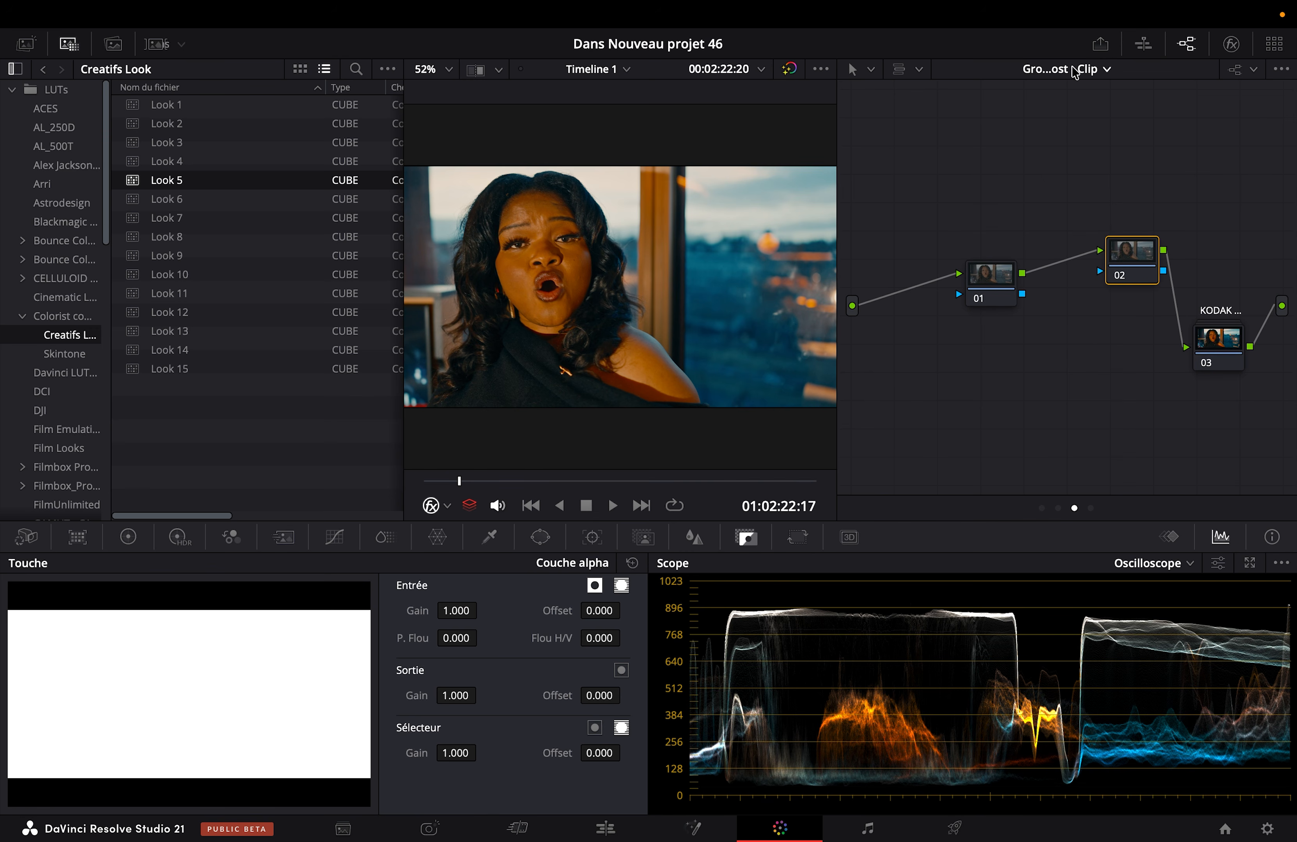
{"action": "key", "text": "Delete"}
{"action": "key", "text": "Delete"}
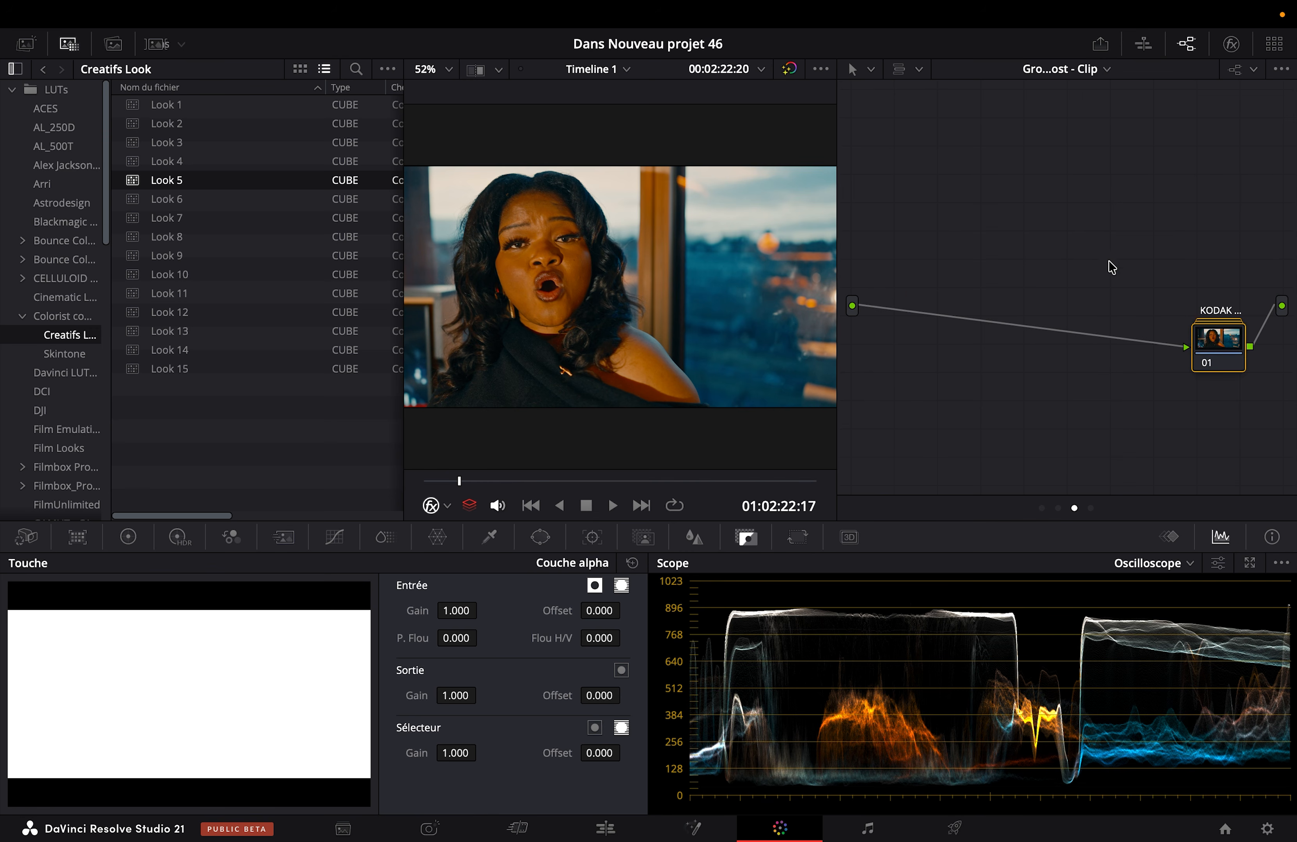
{"action": "left_click_drag", "start_coordinate": [1234, 360], "coordinate": [917, 318]}
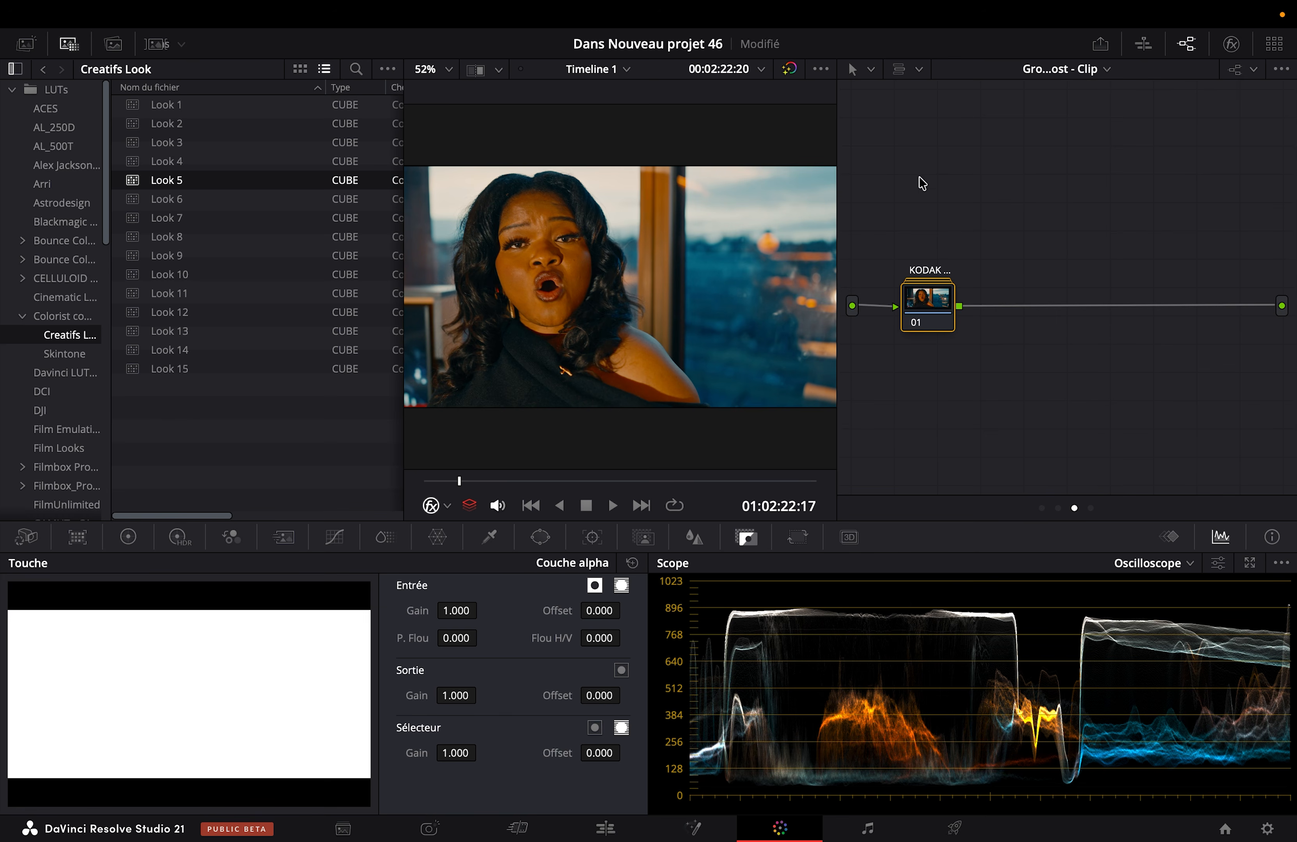
Step: Add a serial node after the KODAK node in the Group Post-Clip graph and set its key output gain to 0.500
{"action": "key", "text": "alt+s"}
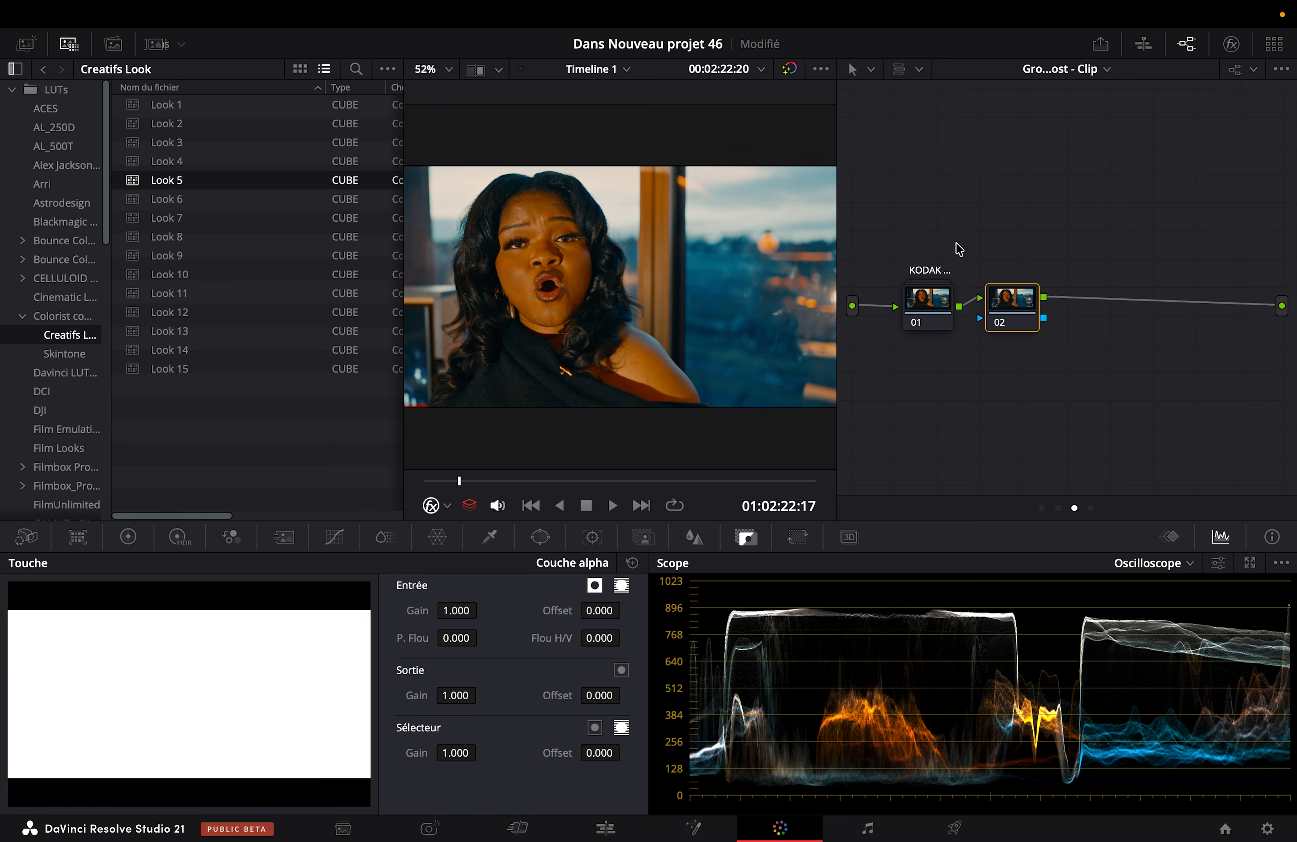
{"action": "left_click", "coordinate": [452, 695]}
{"action": "type", "text": "0.500"}
{"action": "key", "text": "Return"}
Step: Try Creatifs Look LUTs on the new node and review the image full screen at 01:02:22:17 and 01:02:26:10
{"action": "left_click", "coordinate": [186, 312]}
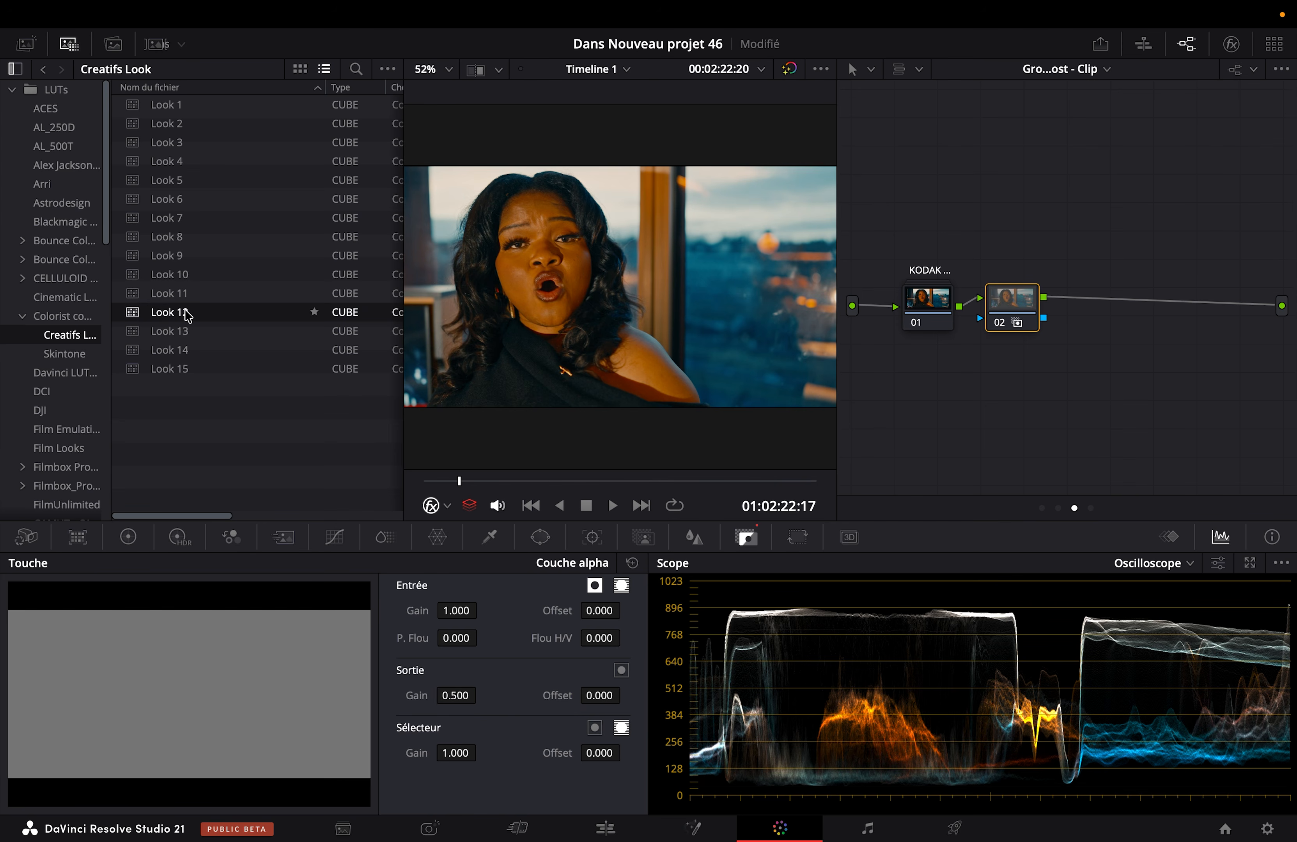
{"action": "double_click", "coordinate": [169, 351]}
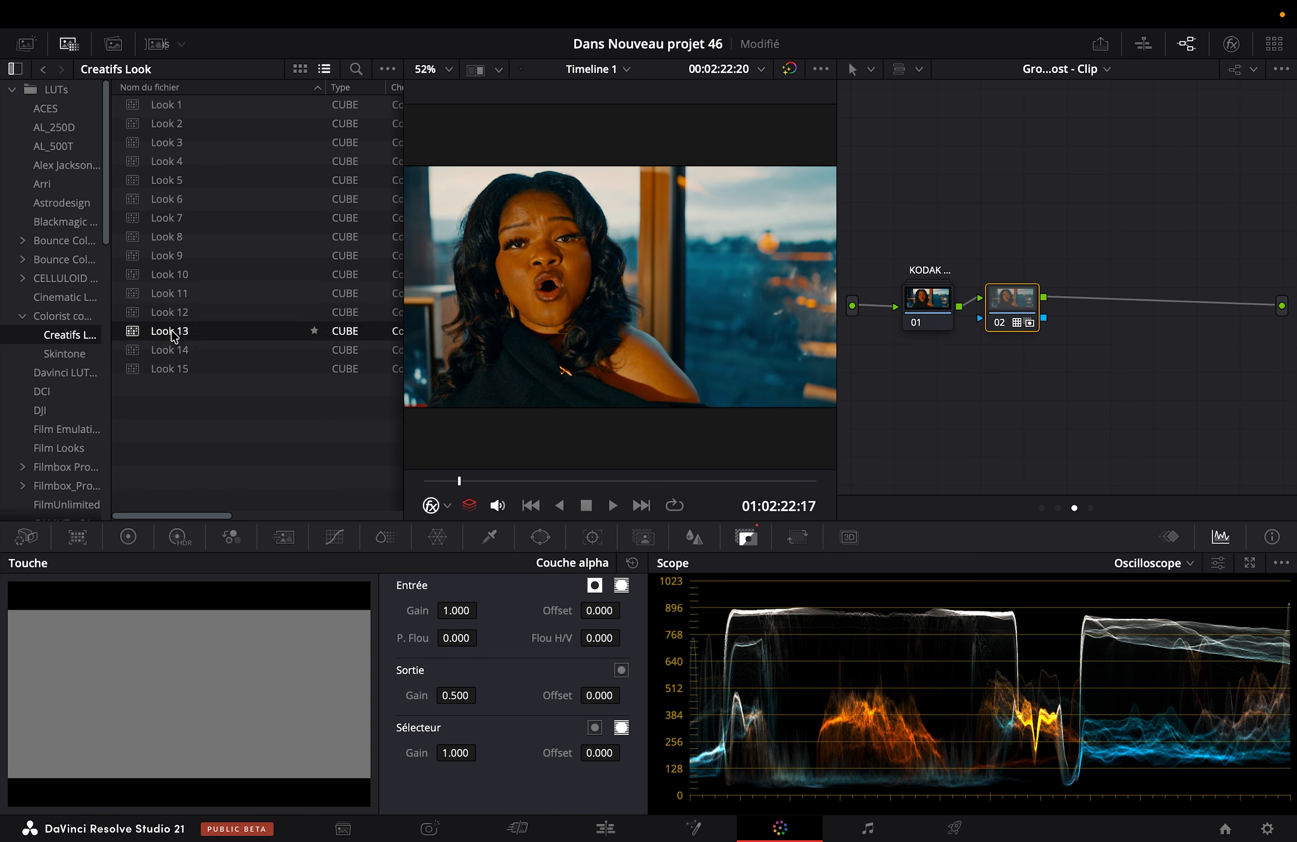
{"action": "key", "text": "super+f"}
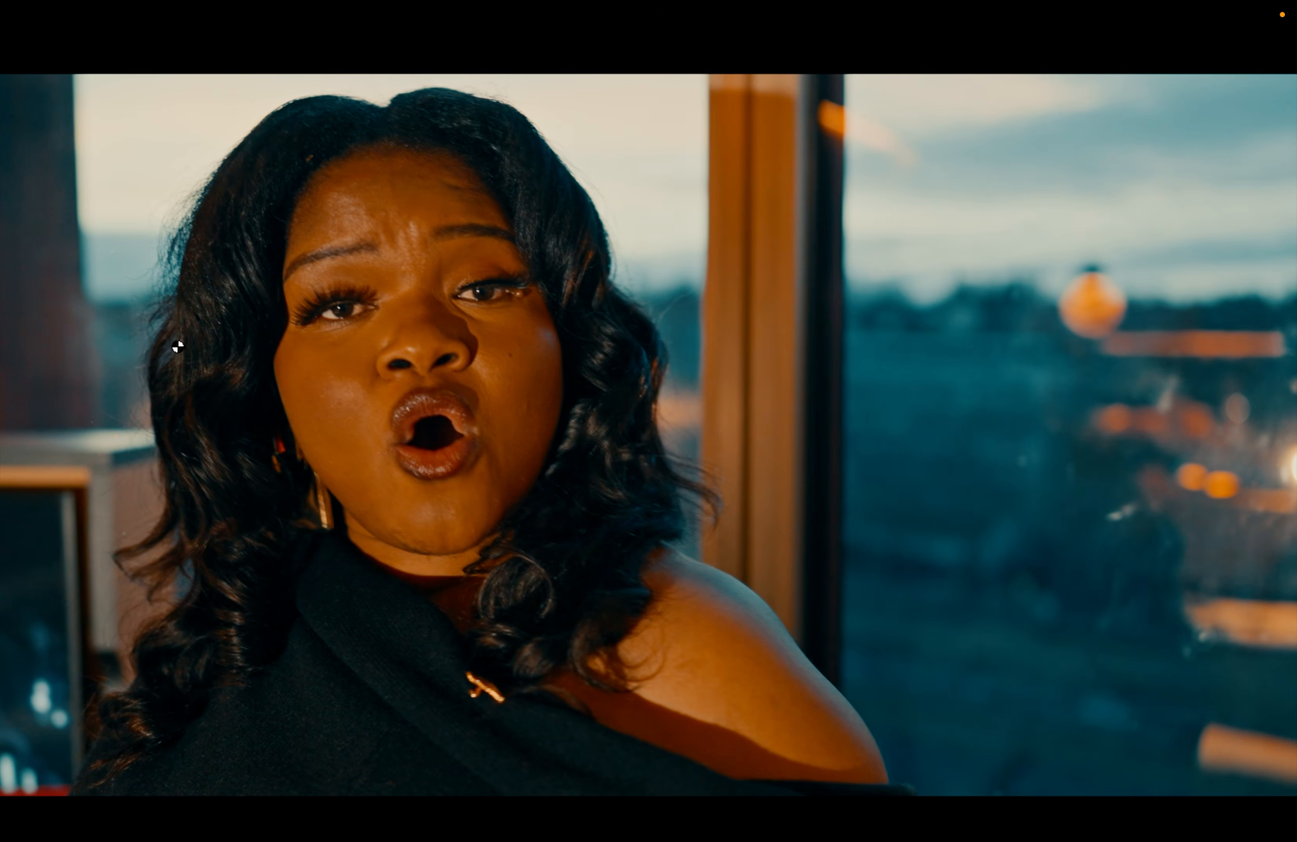
{"action": "key", "text": "super+f"}
{"action": "left_click_drag", "start_coordinate": [669, 481], "coordinate": [727, 466]}
{"action": "key", "text": "super+f"}
{"action": "key", "text": "super+f"}
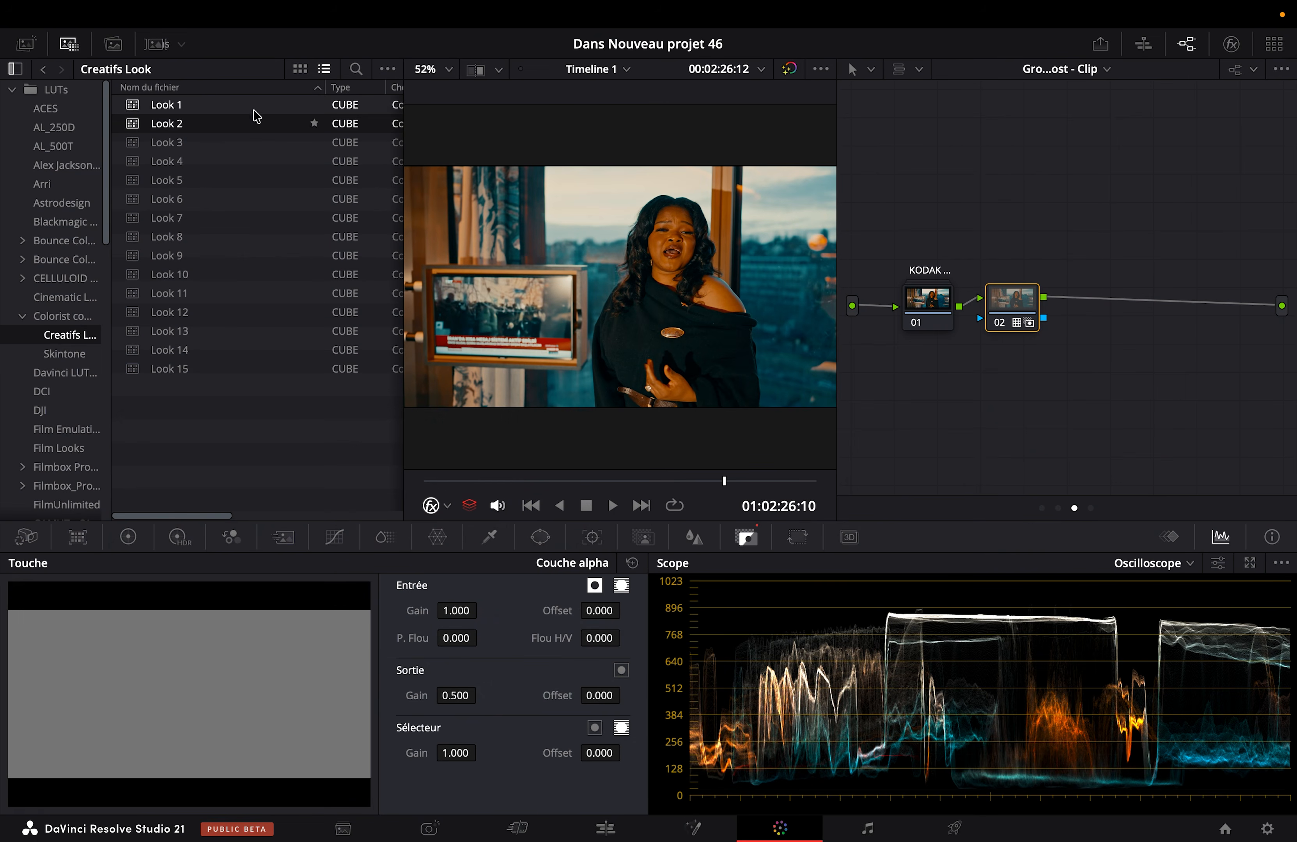
Step: Hide the LUT browser and label the second Group Post-Clip node LUTS 2
{"action": "left_click", "coordinate": [69, 43]}
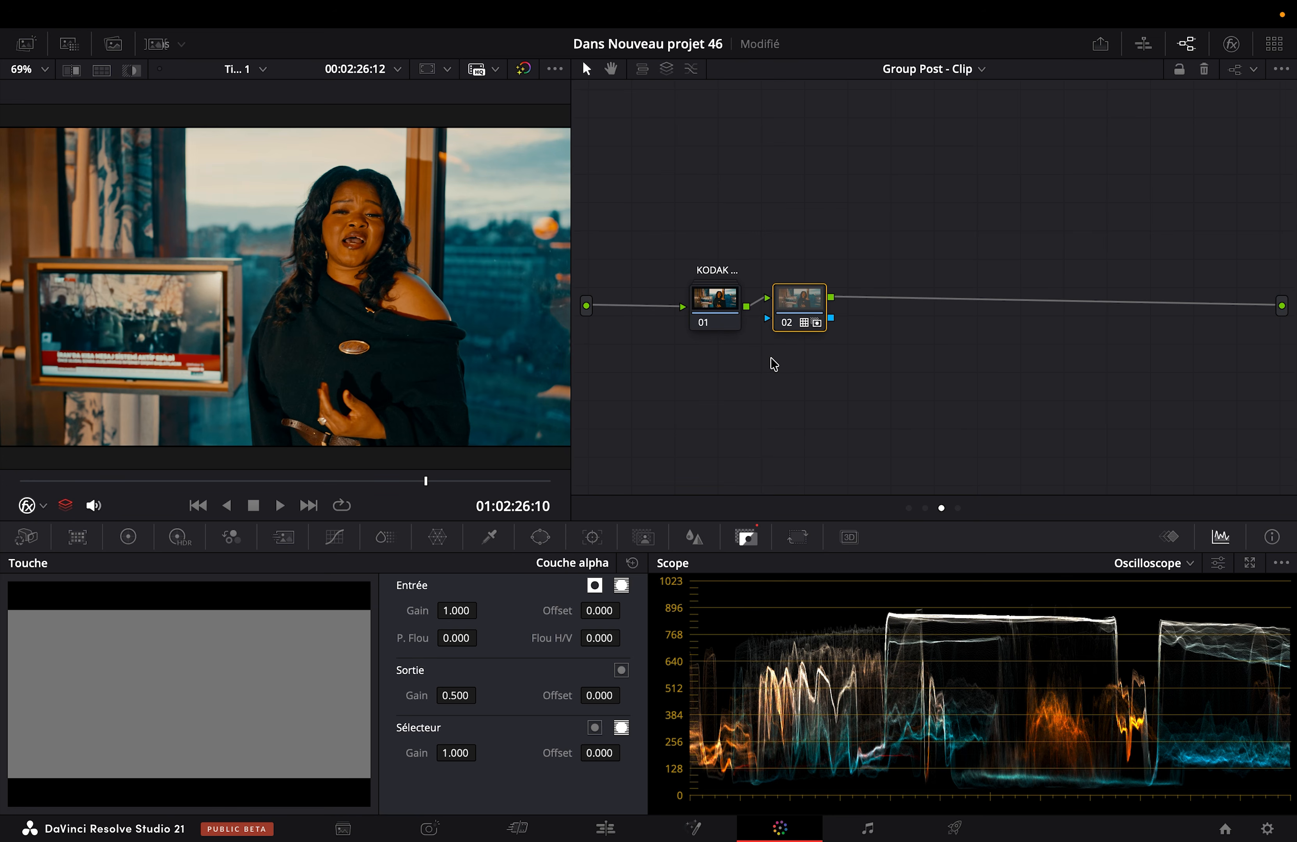
{"action": "right_click", "coordinate": [808, 334]}
{"action": "left_click", "coordinate": [827, 345]}
Step: Compare the key output gain of the clip-level LUTS node with that of the Group Post-Clip LUTS 2 node
{"action": "left_click", "coordinate": [922, 71]}
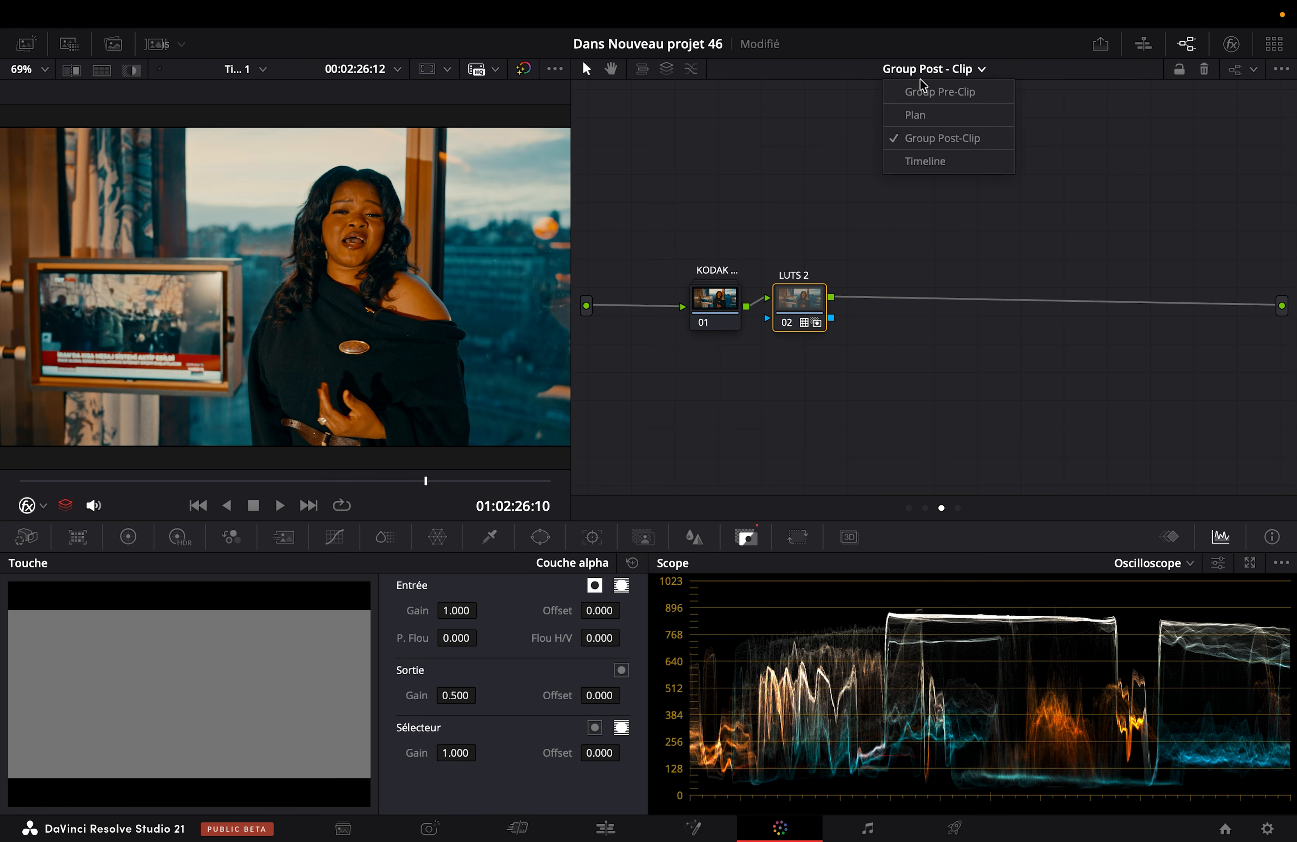
{"action": "left_click", "coordinate": [922, 113]}
{"action": "mouse_move", "coordinate": [701, 412]}
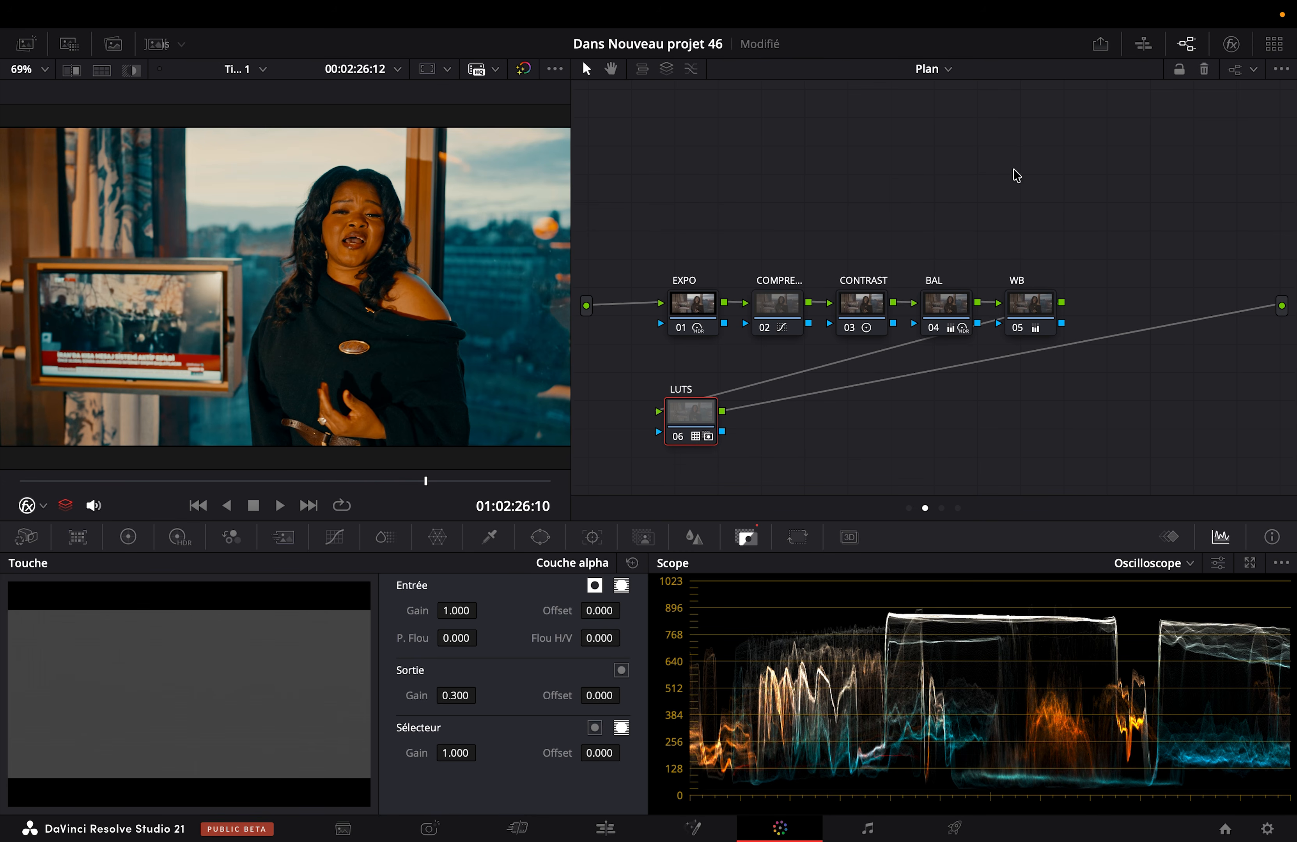
{"action": "left_click", "coordinate": [922, 76]}
{"action": "left_click", "coordinate": [940, 138]}
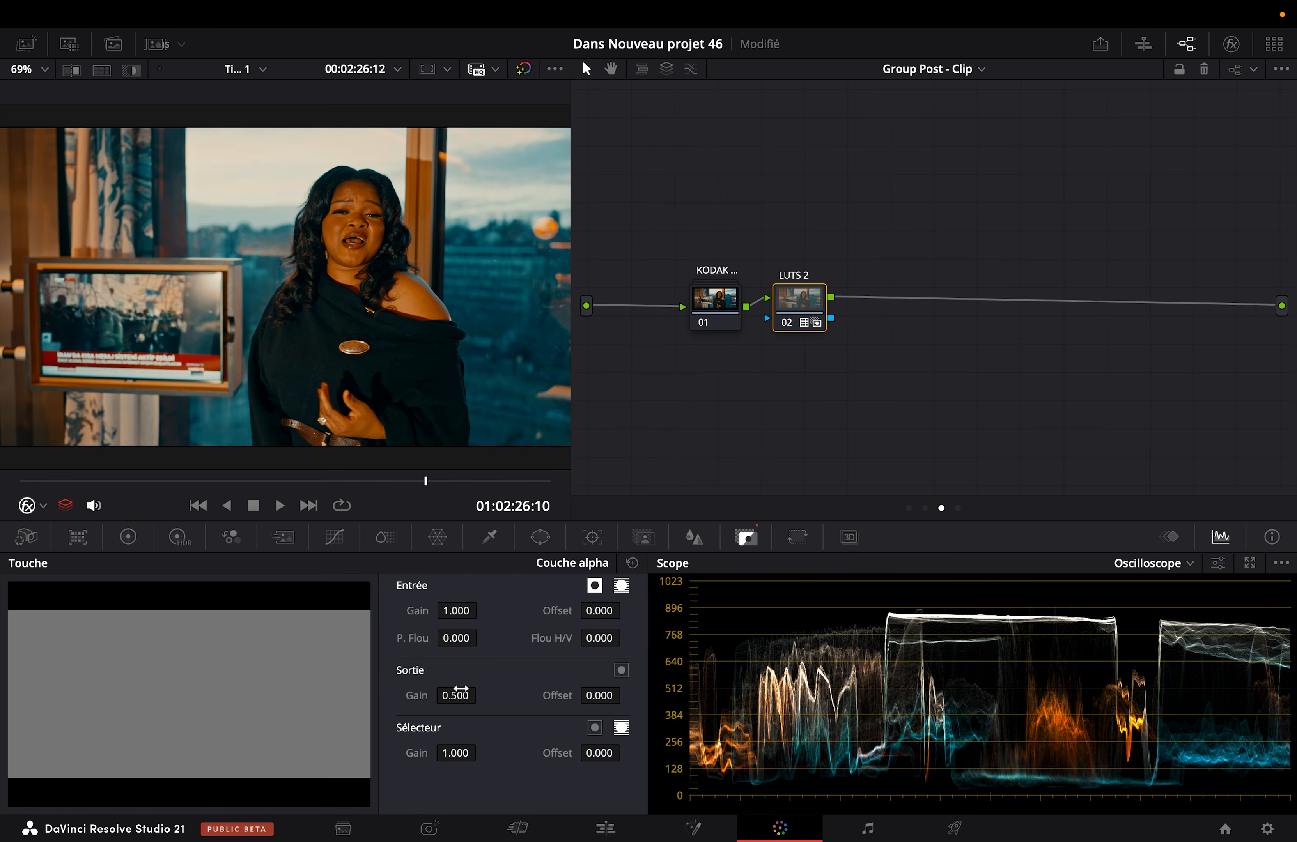
Step: Return to the clip-level node graph at 01:02:22:22, save the project, and add a serial node after the LUTS node
{"action": "left_click", "coordinate": [929, 67]}
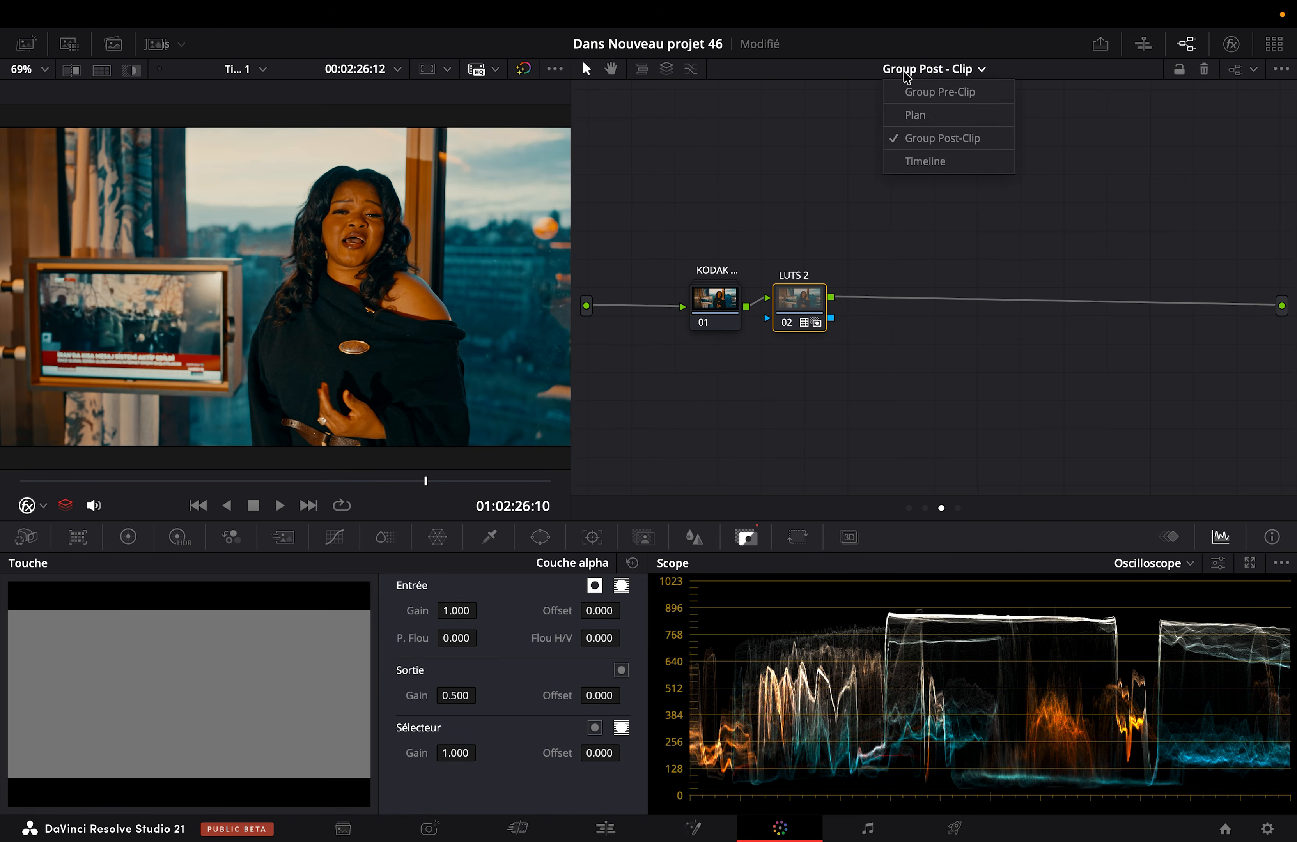
{"action": "left_click", "coordinate": [919, 114]}
{"action": "left_click_drag", "start_coordinate": [103, 482], "coordinate": [91, 481]}
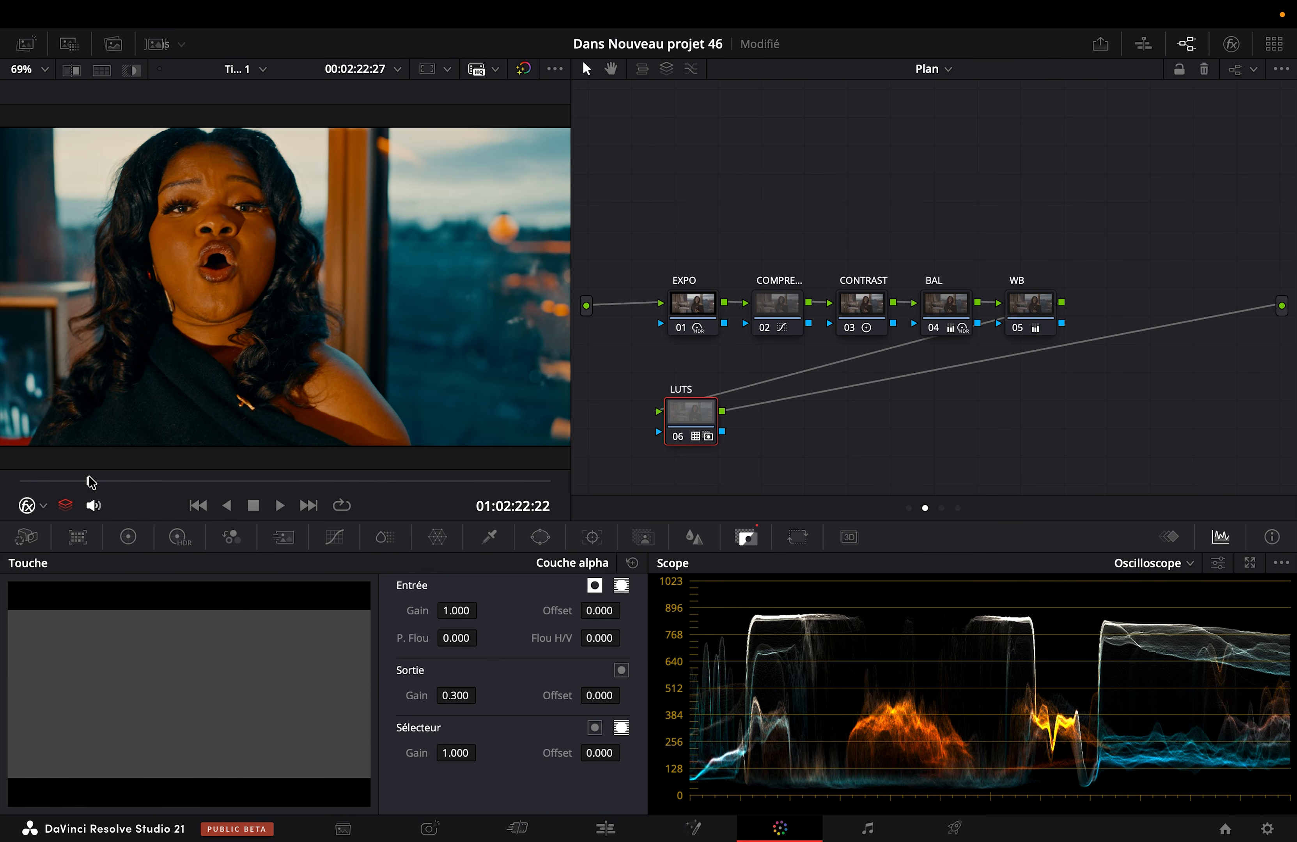
{"action": "key", "text": "super+s"}
{"action": "key", "text": "alt+s"}
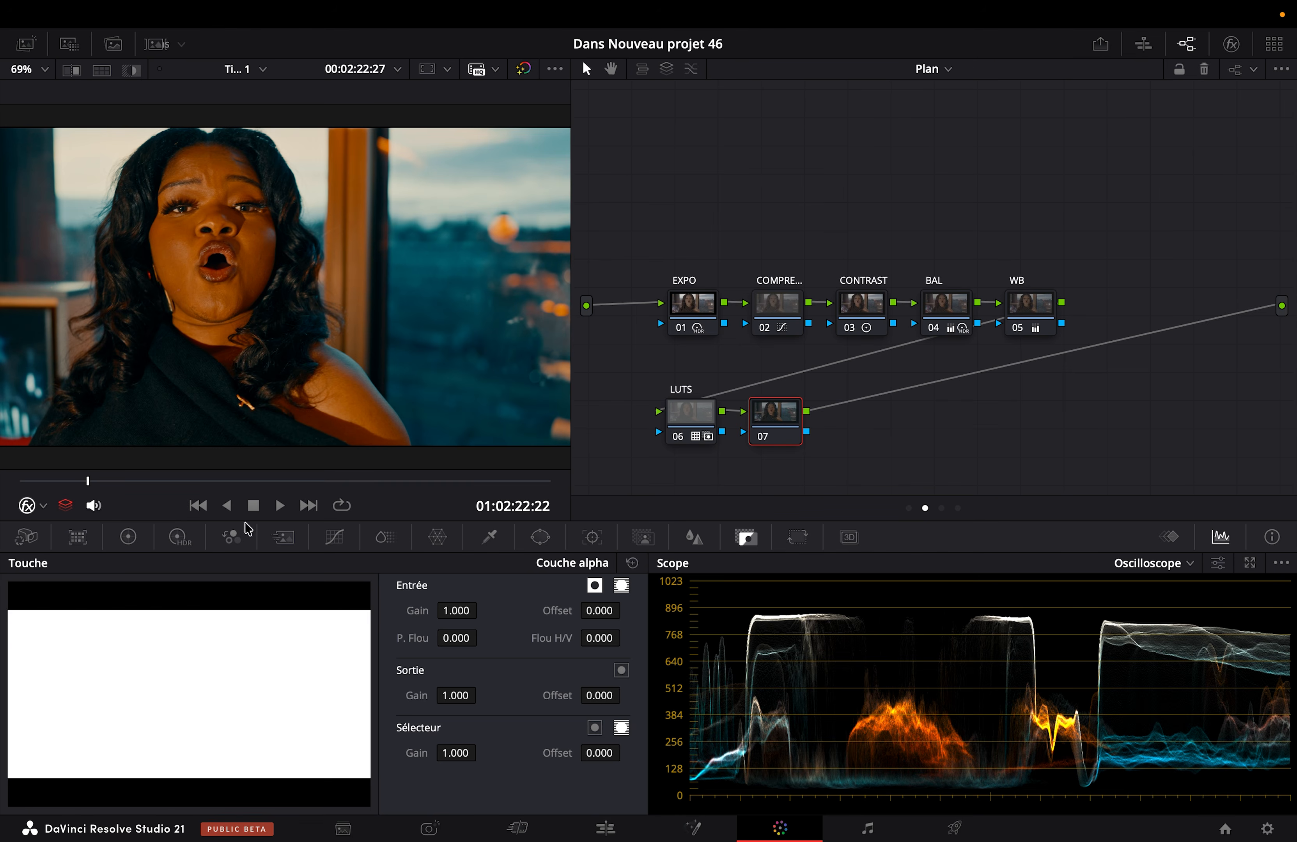
Step: Sample the forehead skin with the HSL qualifier on node 07, show the highlight, and set the hue width to 11.6
{"action": "left_click", "coordinate": [490, 537]}
{"action": "left_click", "coordinate": [209, 157]}
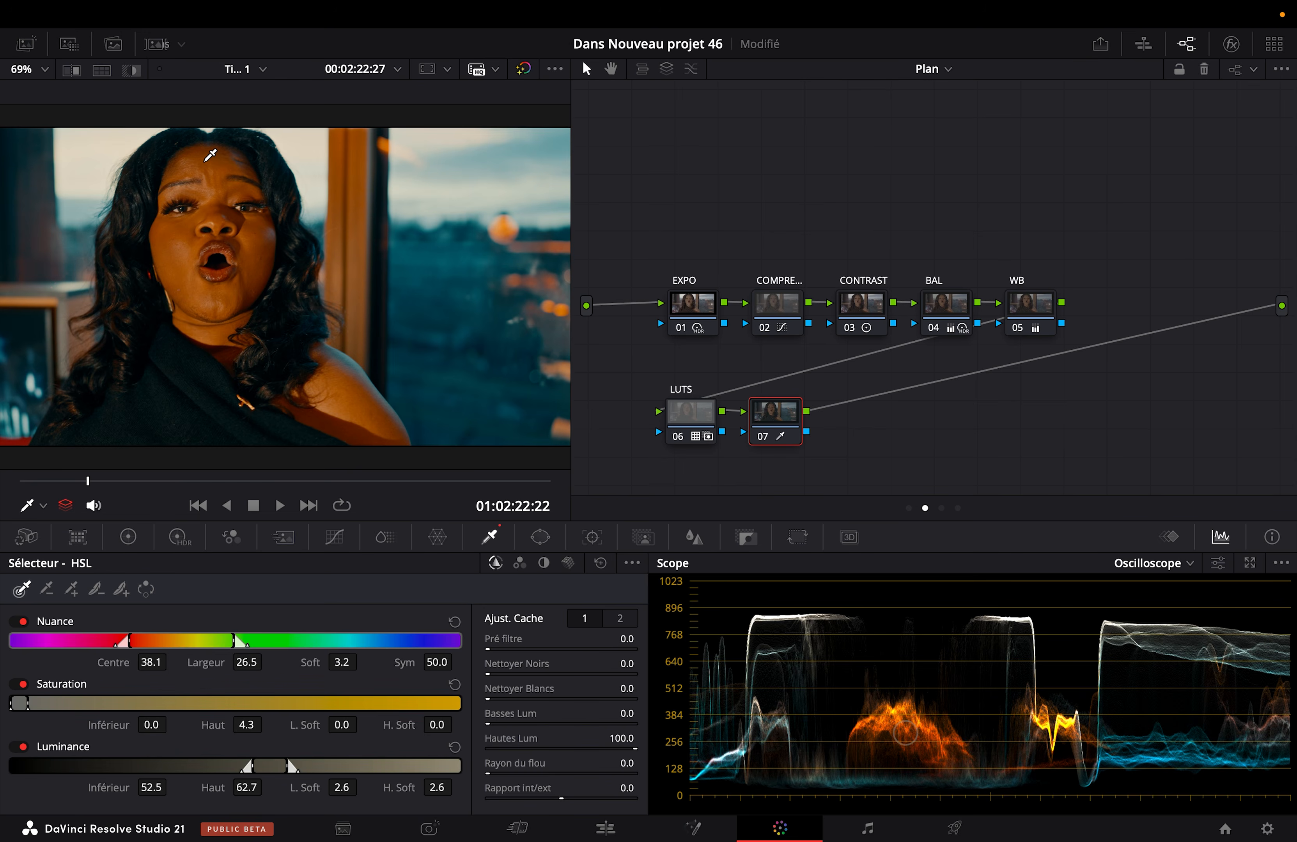
{"action": "key", "text": "shift+h"}
{"action": "left_click_drag", "start_coordinate": [129, 642], "coordinate": [201, 658]}
{"action": "left_click_drag", "start_coordinate": [335, 664], "coordinate": [339, 663]}
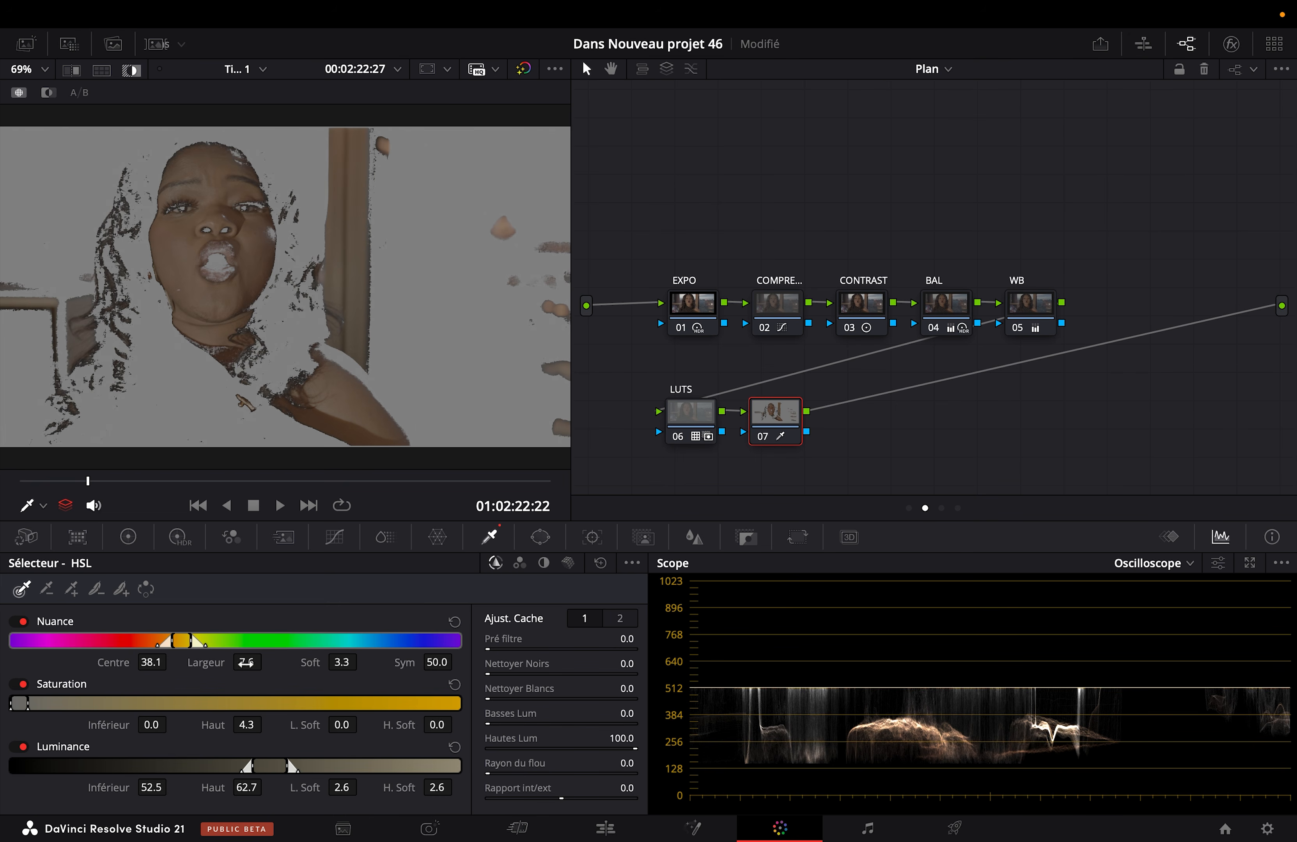
{"action": "left_click_drag", "start_coordinate": [246, 663], "coordinate": [268, 661]}
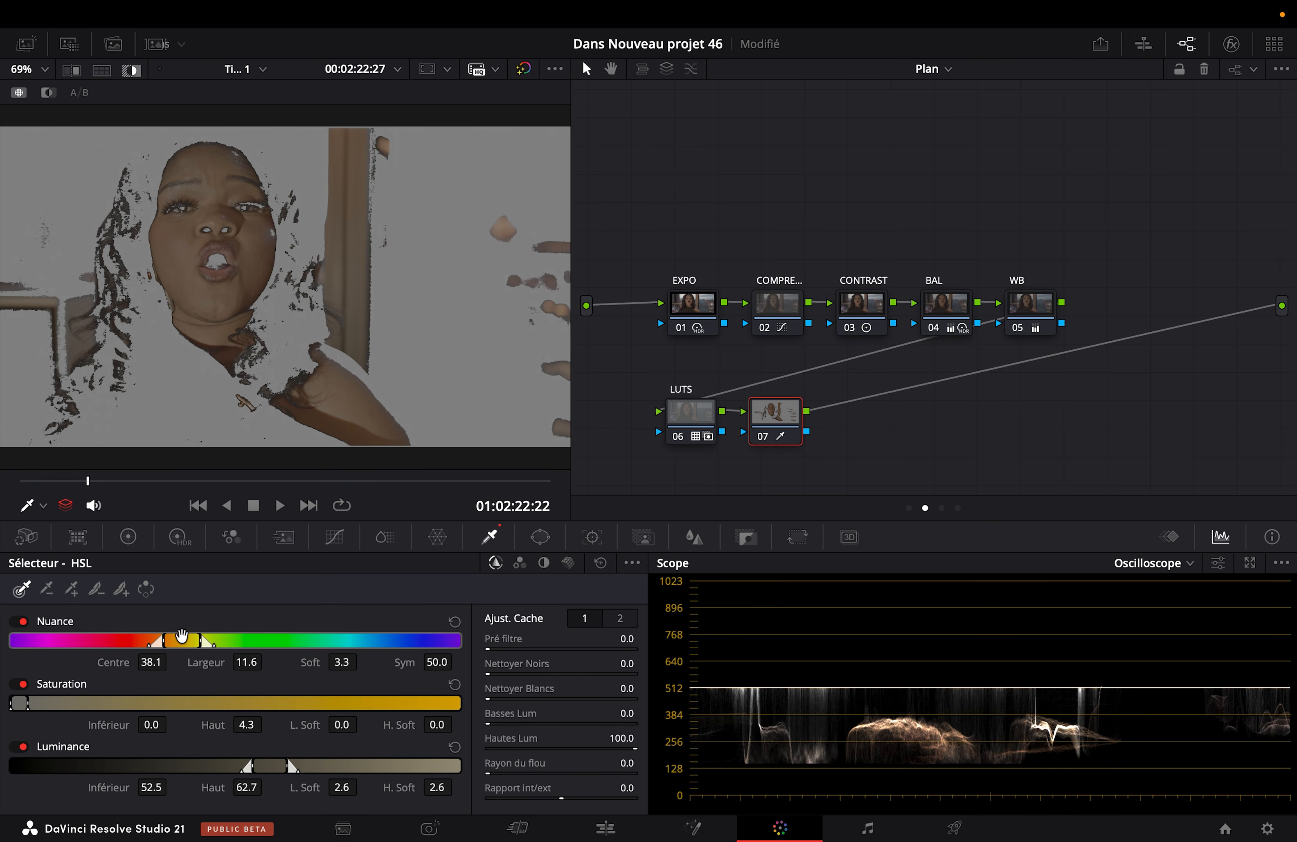
Step: Refine the skin key to hue centre 41.1, saturation 0.6 to 4.9, and luminance 55.4 to 65.6, checking it with the highlight view
{"action": "mouse_move", "coordinate": [265, 765]}
{"action": "left_mouse_down"}
{"action": "mouse_move", "coordinate": [250, 764]}
{"action": "mouse_move", "coordinate": [276, 765]}
{"action": "left_mouse_up"}
{"action": "left_click_drag", "start_coordinate": [19, 703], "coordinate": [21, 701]}
{"action": "left_click_drag", "start_coordinate": [201, 645], "coordinate": [195, 644]}
{"action": "mouse_move", "coordinate": [289, 768]}
{"action": "left_mouse_down"}
{"action": "mouse_move", "coordinate": [278, 769]}
{"action": "mouse_move", "coordinate": [290, 771]}
{"action": "left_mouse_up"}
{"action": "key", "text": "shift+h"}
{"action": "key", "text": "shift+h"}
{"action": "key", "text": "shift+h"}
{"action": "key", "text": "shift+h"}
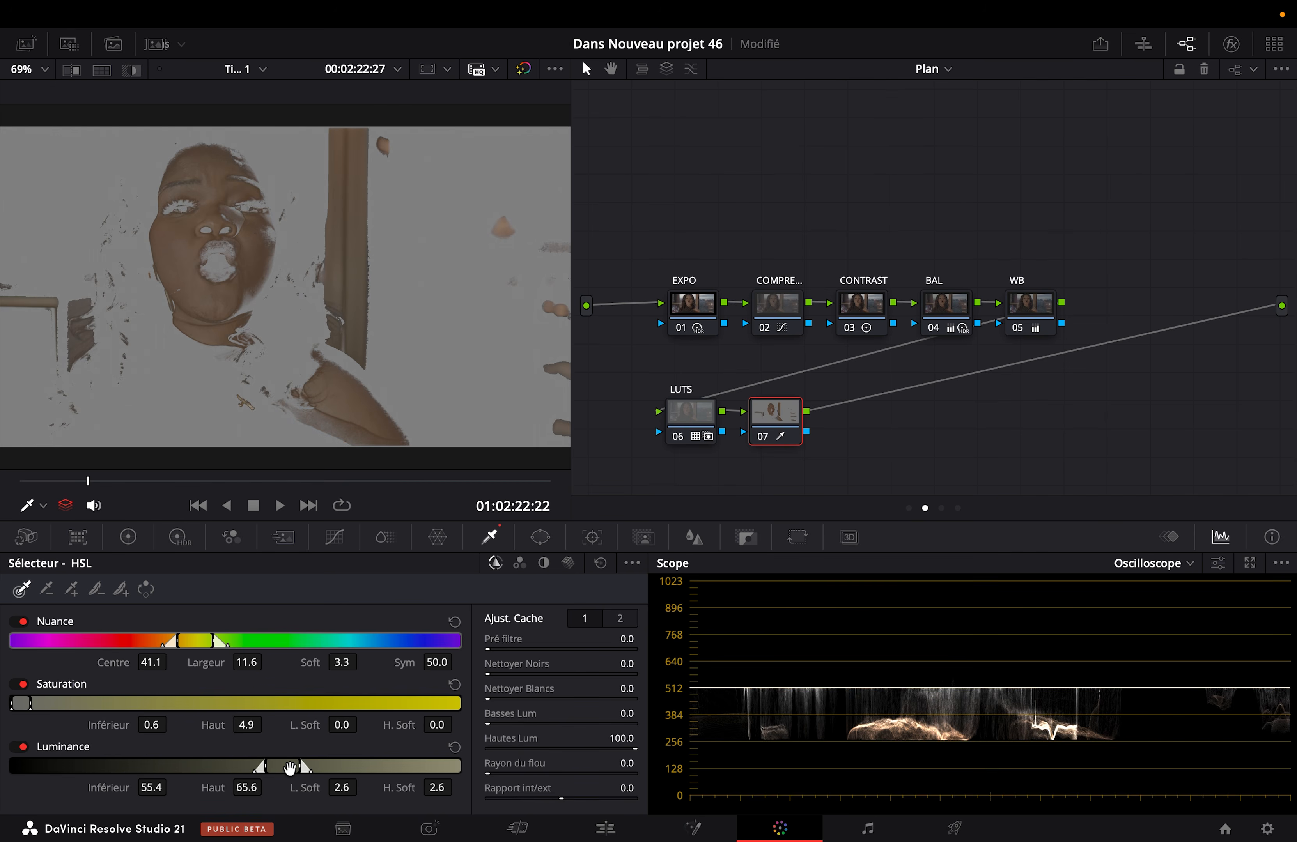
{"action": "key", "text": "shift+h"}
{"action": "key", "text": "shift+h"}
Step: Refine the skin matte with clean black 19.6, clean white 13.8, low luminance 7.9 and in/out ratio 6.1, and turn off the highlight
{"action": "left_click_drag", "start_coordinate": [551, 689], "coordinate": [509, 699]}
{"action": "left_click", "coordinate": [619, 624]}
{"action": "left_click", "coordinate": [589, 616]}
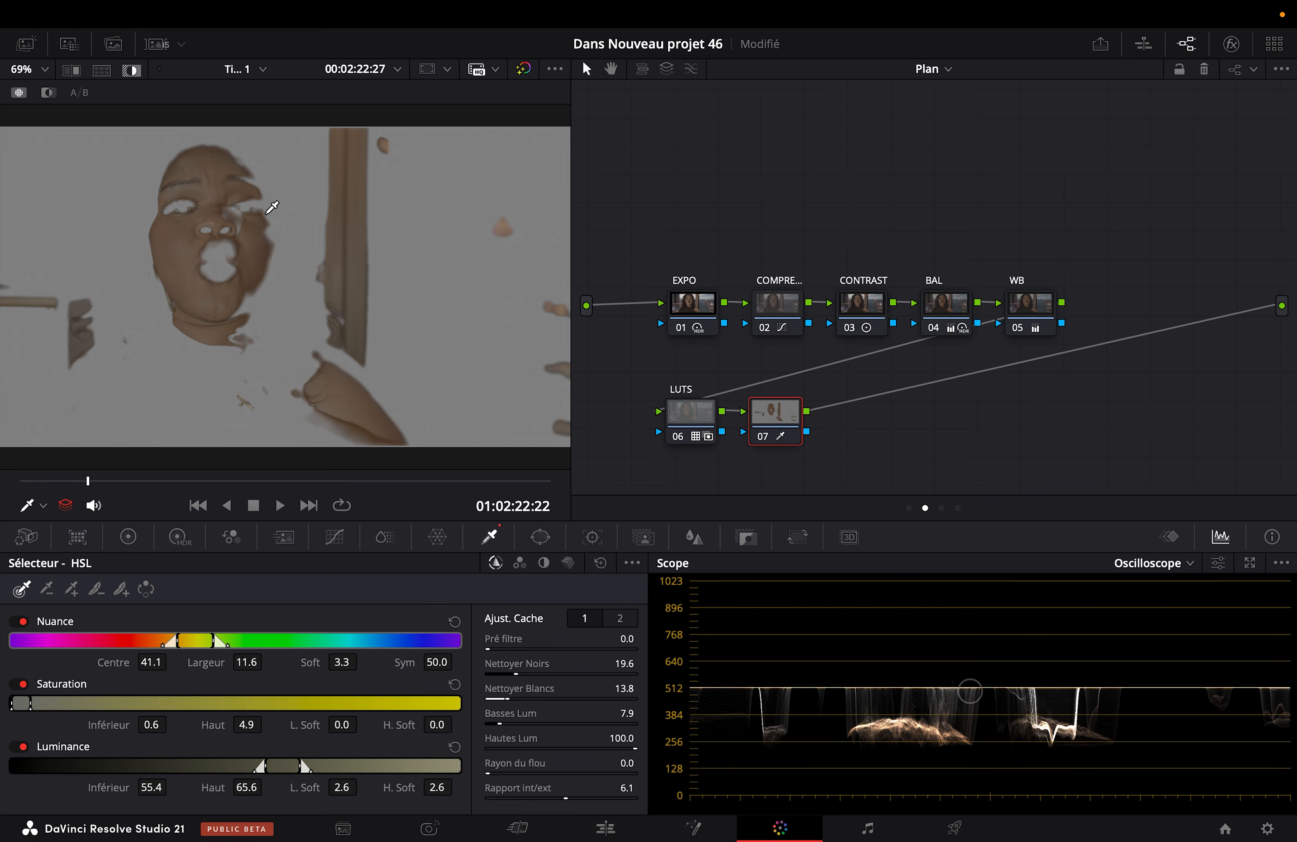
{"action": "key", "text": "shift+h"}
Step: Switch the scope to the vectorscope, highlight the skin selection, and check it against the skin tone line and the scope's display settings
{"action": "left_click", "coordinate": [1169, 564]}
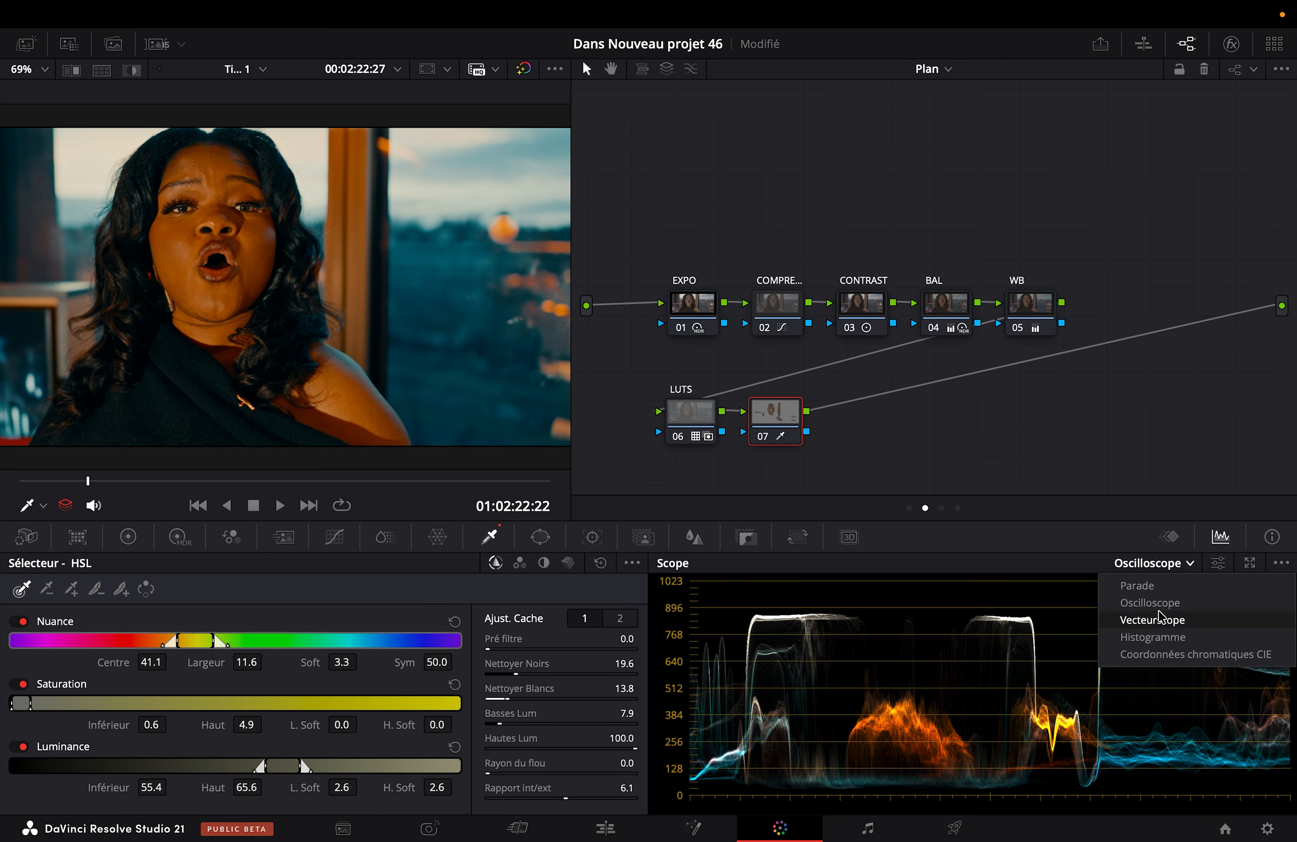
{"action": "left_click", "coordinate": [1150, 623]}
{"action": "key", "text": "shift+h"}
{"action": "key", "text": "ctrl+s"}
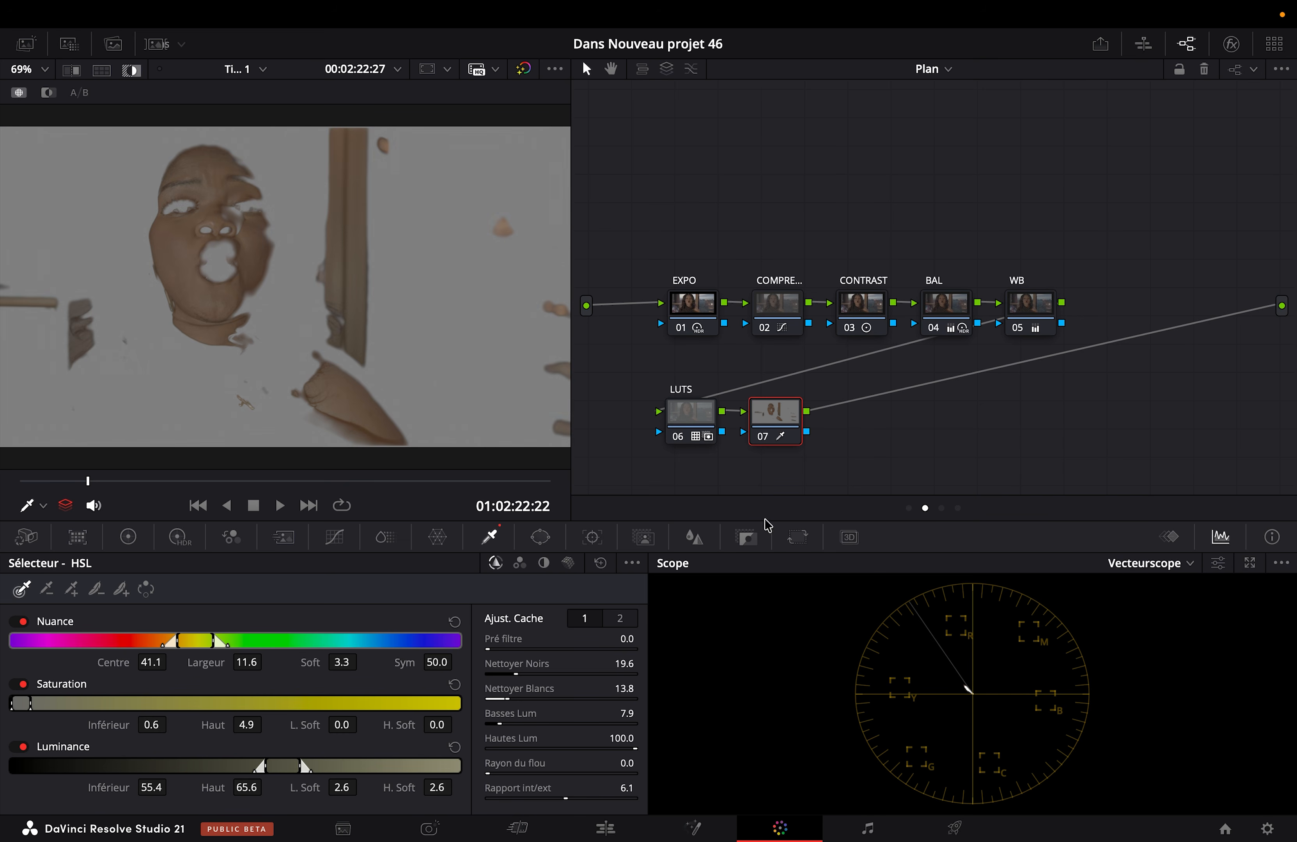
{"action": "scroll", "coordinate": [192, 175], "scroll_direction": "up", "scroll_amount": 3}
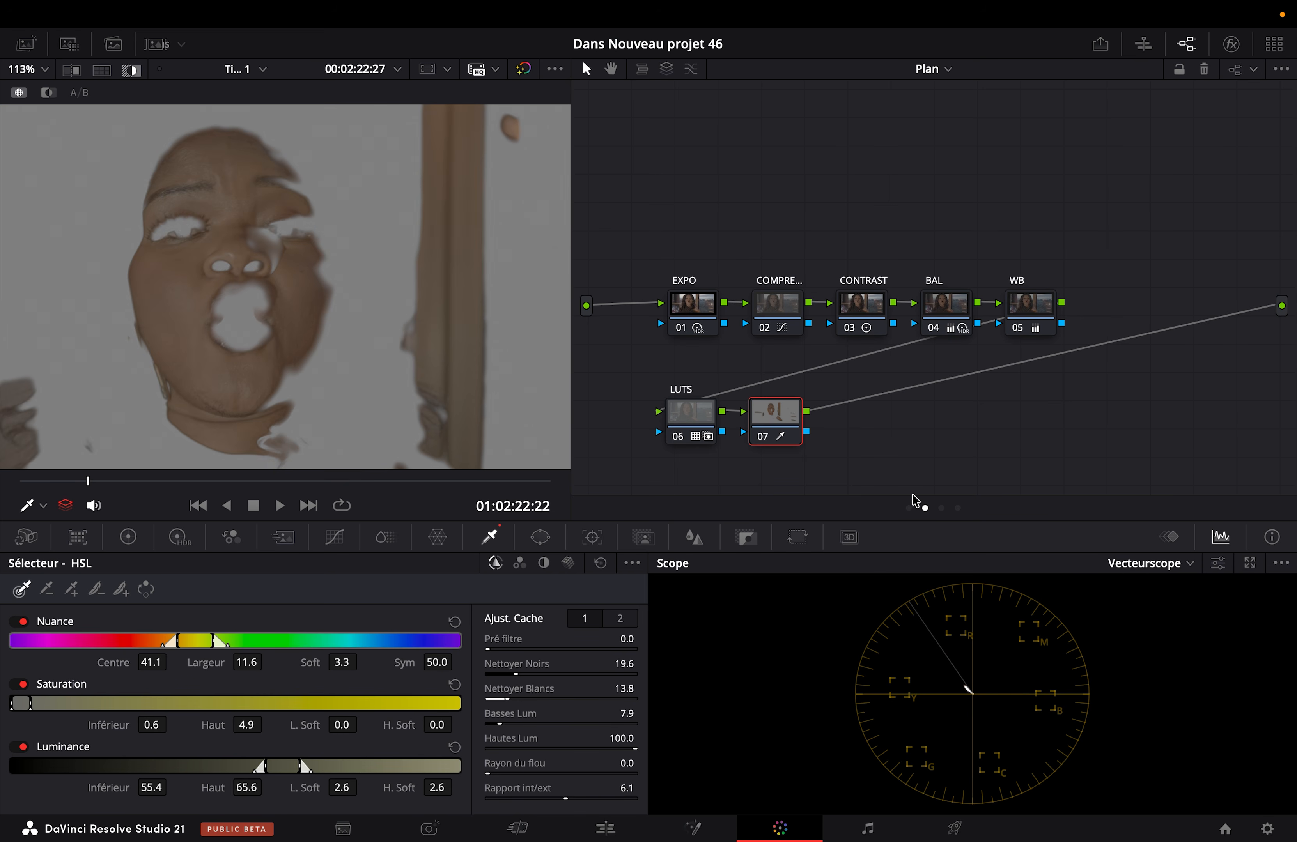
{"action": "left_click", "coordinate": [1216, 562]}
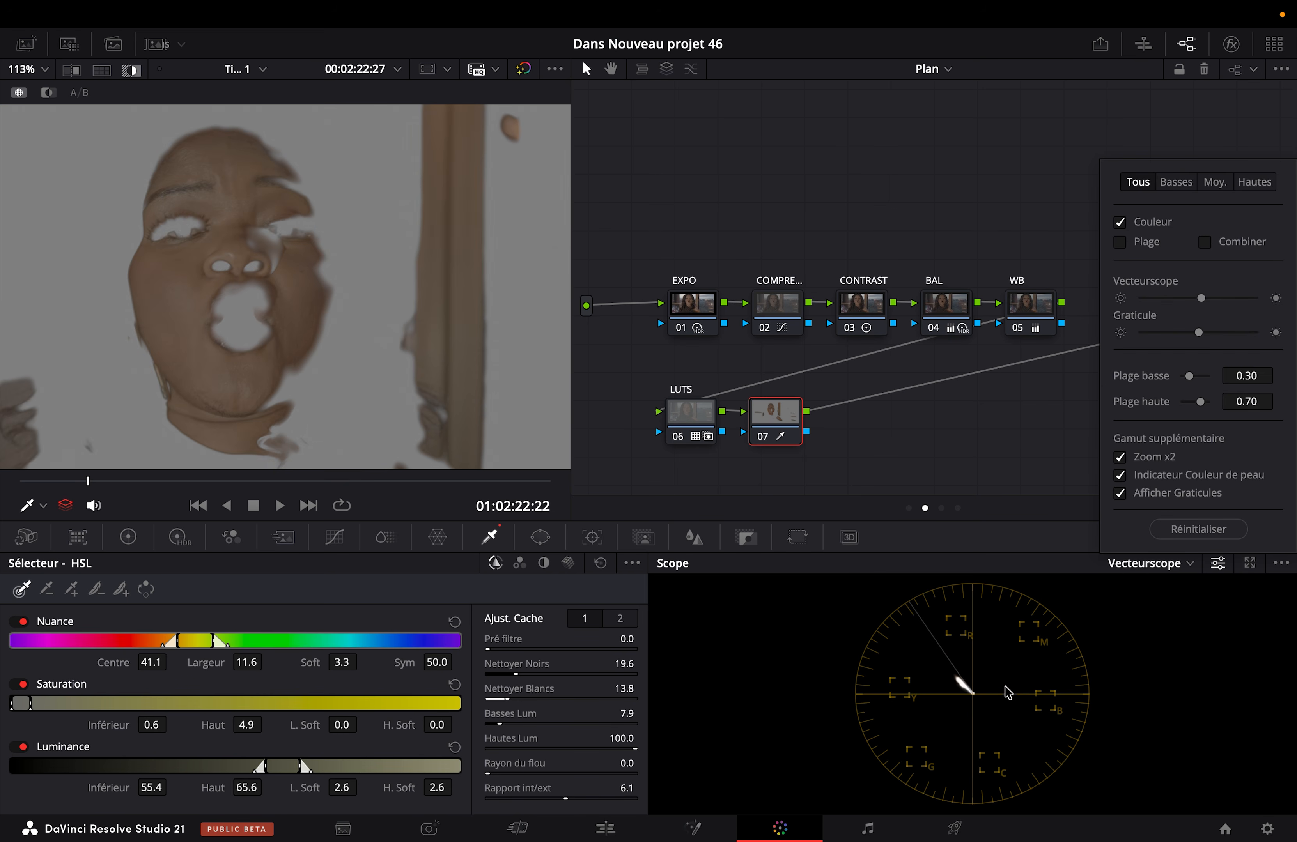
{"action": "left_click", "coordinate": [965, 689]}
{"action": "left_click", "coordinate": [130, 73]}
{"action": "left_click", "coordinate": [130, 73]}
{"action": "left_click", "coordinate": [131, 73]}
{"action": "left_click", "coordinate": [131, 73]}
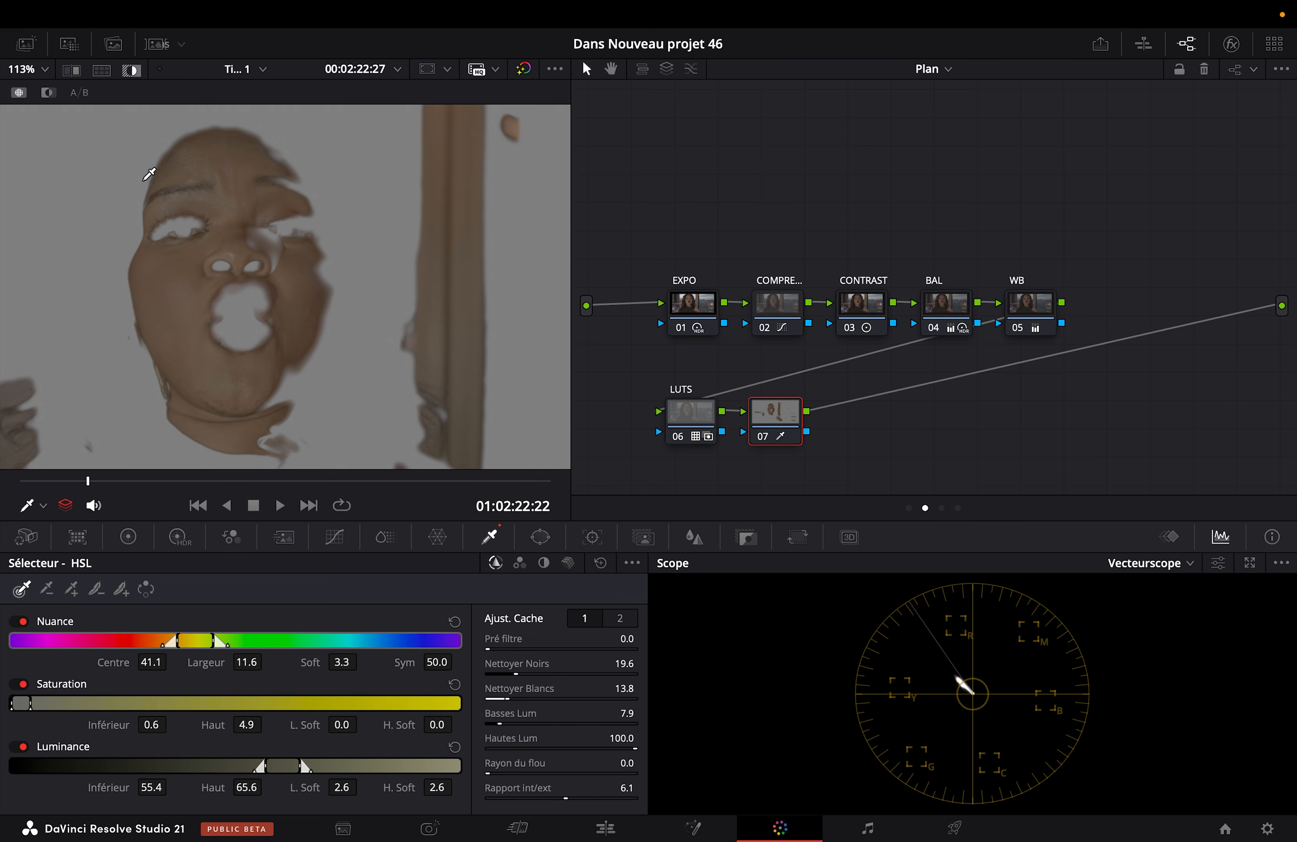
Step: On node 07's Hue vs Hue curve, add a red range and shift the skin hue at 281.47 by 5.60
{"action": "left_click", "coordinate": [334, 539]}
{"action": "left_click", "coordinate": [414, 565]}
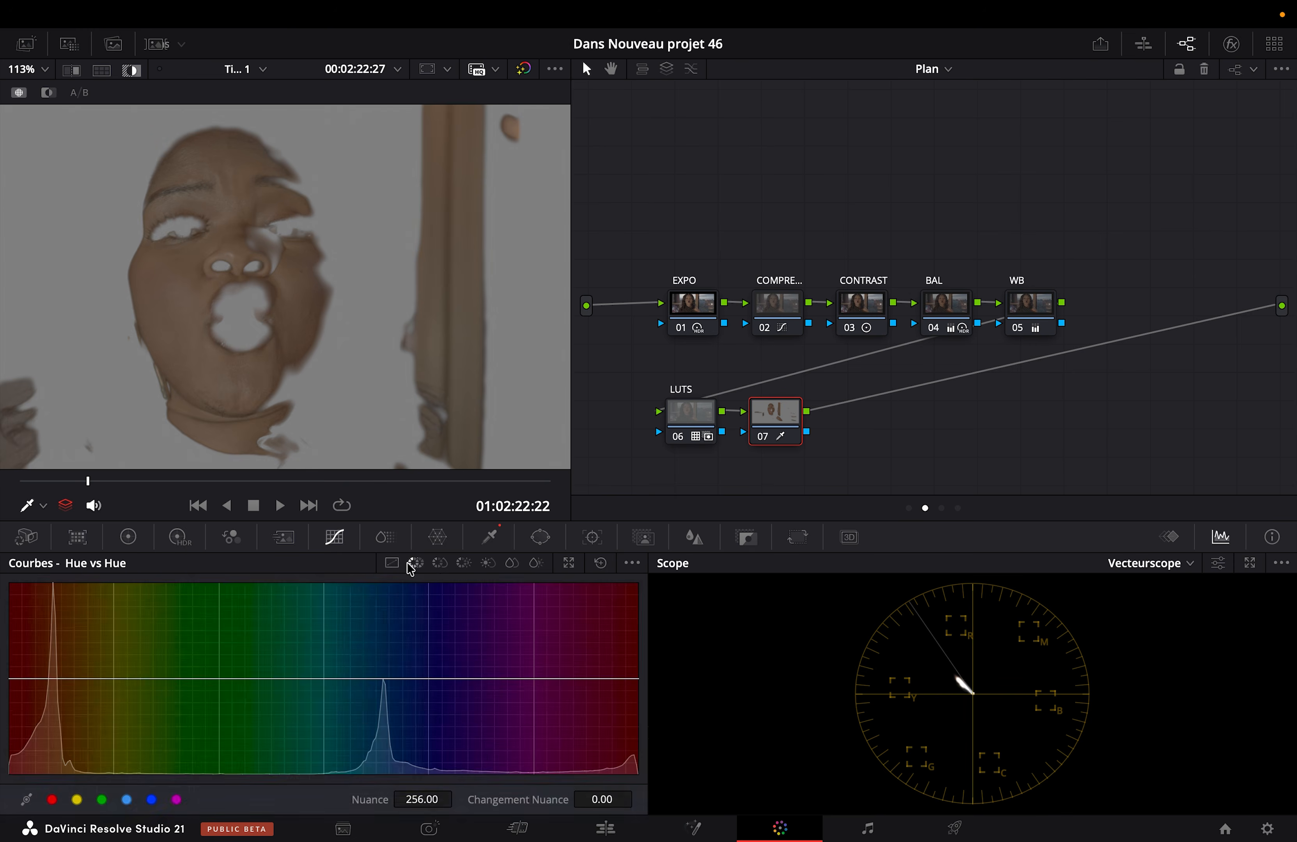
{"action": "left_click", "coordinate": [52, 800]}
{"action": "left_click", "coordinate": [53, 678]}
{"action": "left_click_drag", "start_coordinate": [53, 678], "coordinate": [53, 677]}
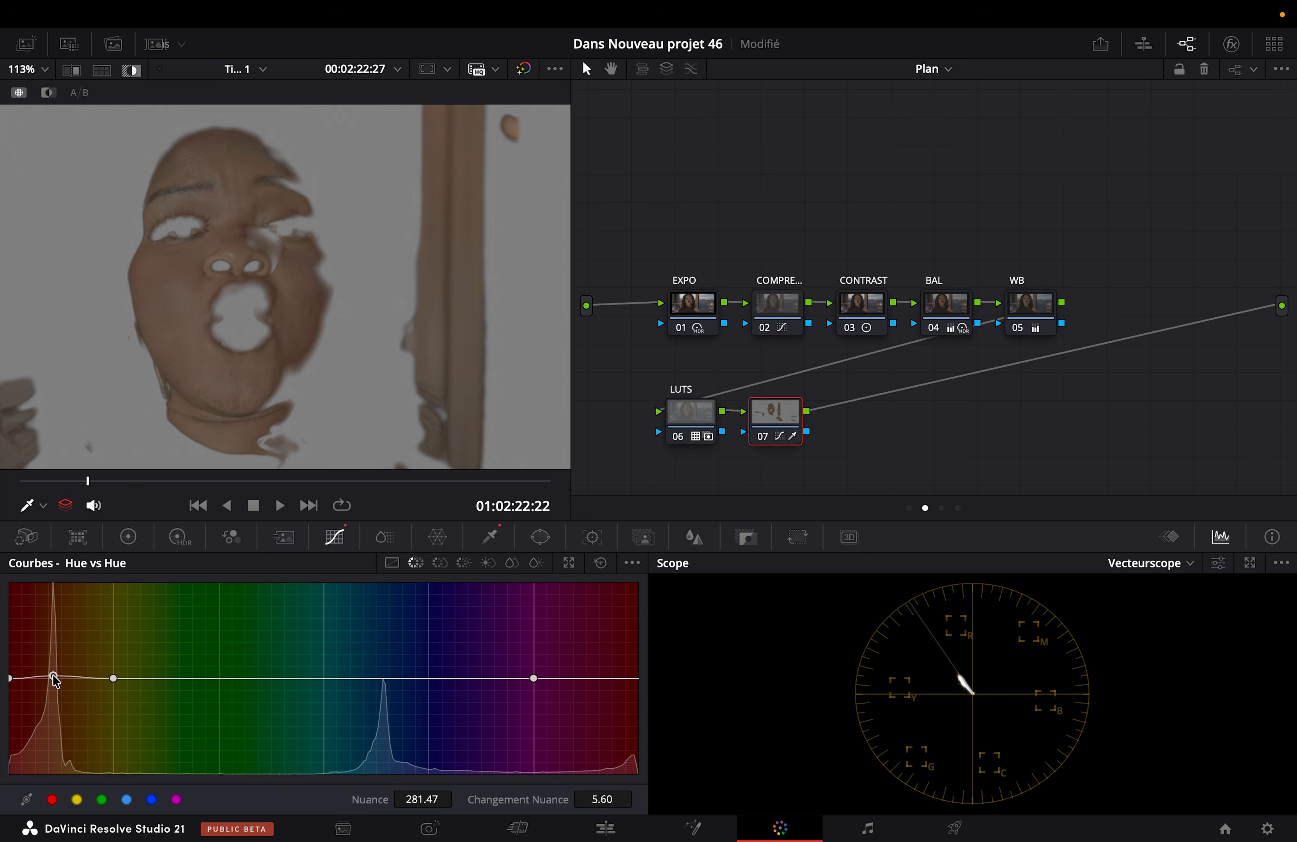
Step: Turn off the highlight and compare the image with node 07 disabled and enabled
{"action": "key", "text": "shift+h"}
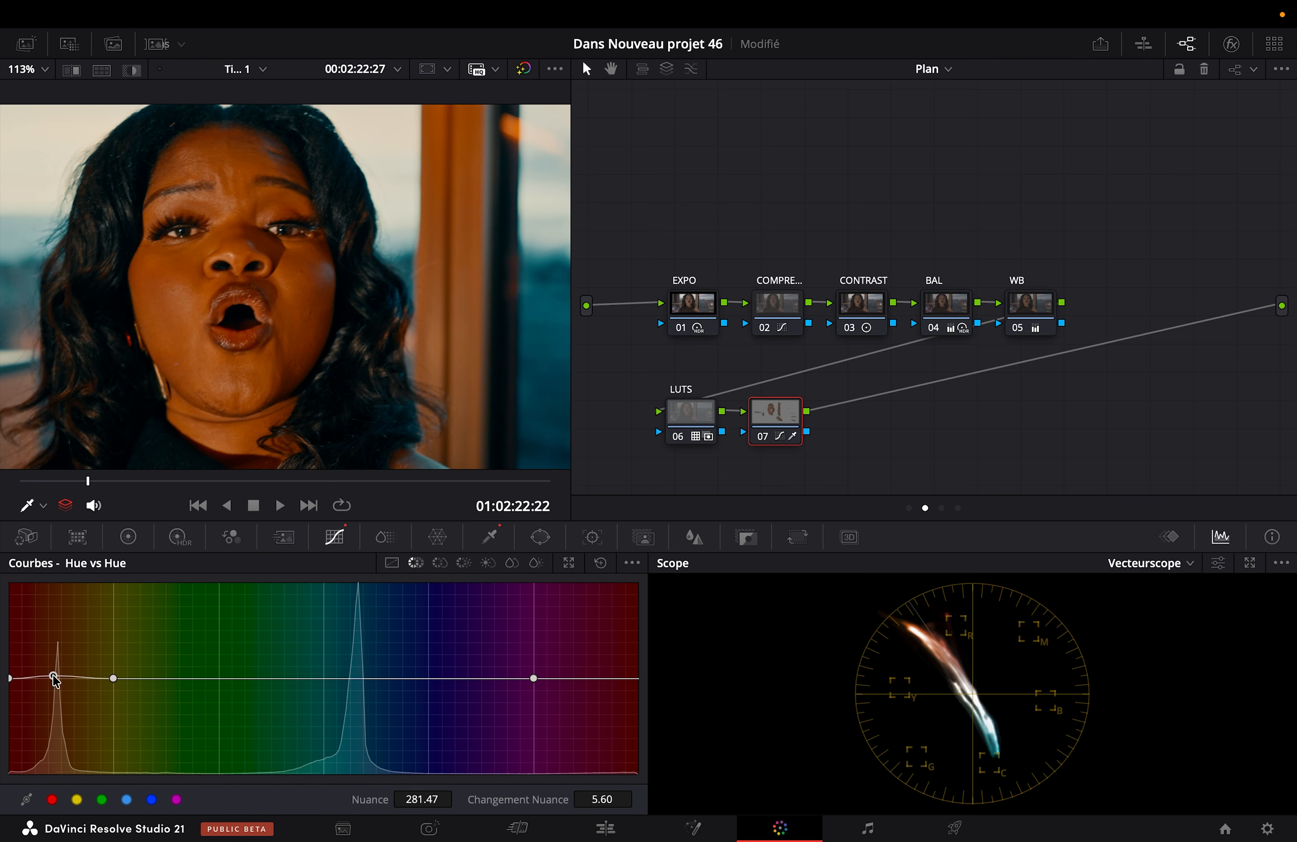
{"action": "key", "text": "ctrl+d"}
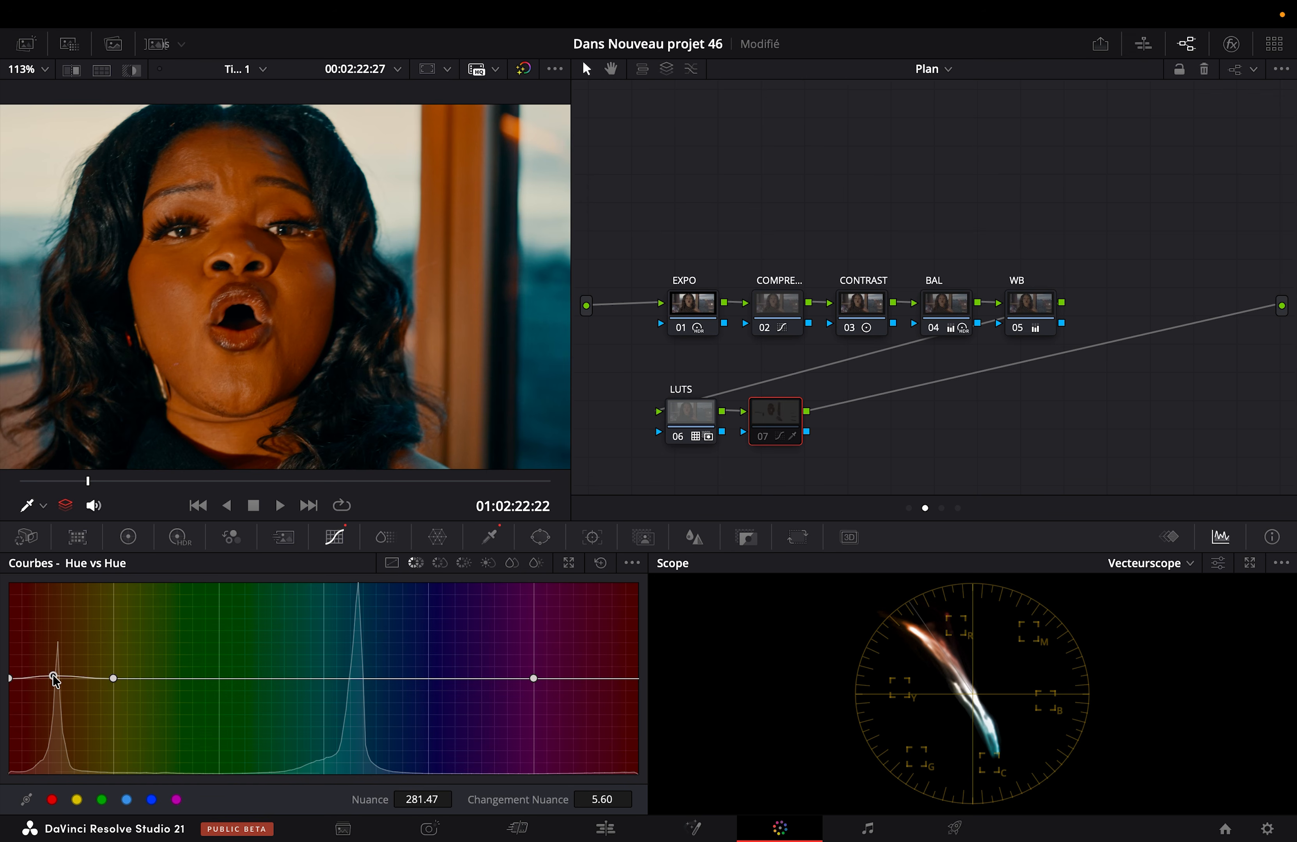
{"action": "key", "text": "ctrl+d"}
{"action": "key", "text": "ctrl+d"}
{"action": "key", "text": "ctrl+d"}
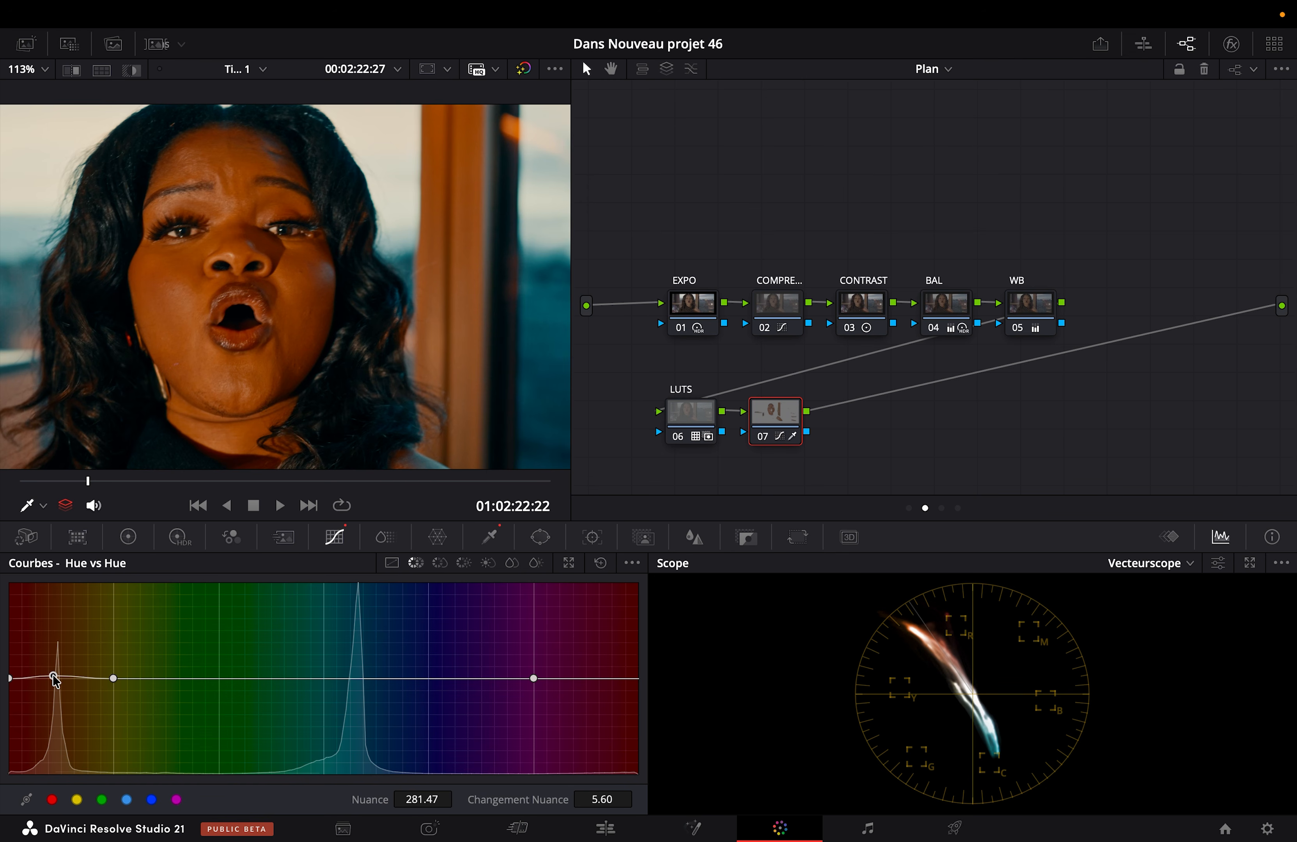
Step: On node 07's Hue vs Sat curve, lower the skin saturation at hue 283.43 to 0.74 and review the clip full screen
{"action": "left_click", "coordinate": [439, 563]}
{"action": "left_click", "coordinate": [52, 800]}
{"action": "mouse_move", "coordinate": [57, 678]}
{"action": "left_mouse_down"}
{"action": "mouse_move", "coordinate": [58, 706]}
{"action": "mouse_move", "coordinate": [10, 687]}
{"action": "mouse_move", "coordinate": [57, 705]}
{"action": "mouse_move", "coordinate": [57, 721]}
{"action": "mouse_move", "coordinate": [58, 708]}
{"action": "left_mouse_up"}
{"action": "key", "text": "super+f"}
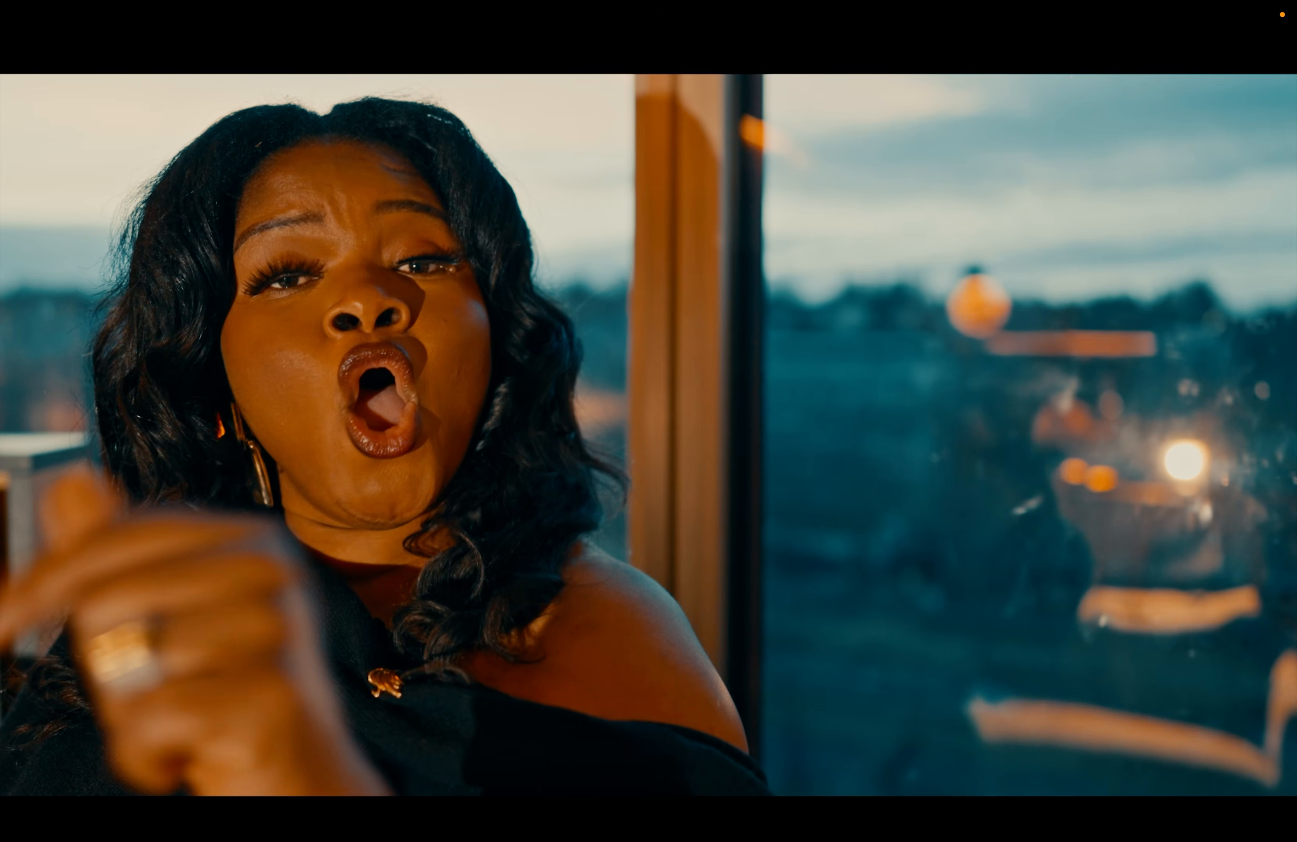
{"action": "key", "text": "super+f"}
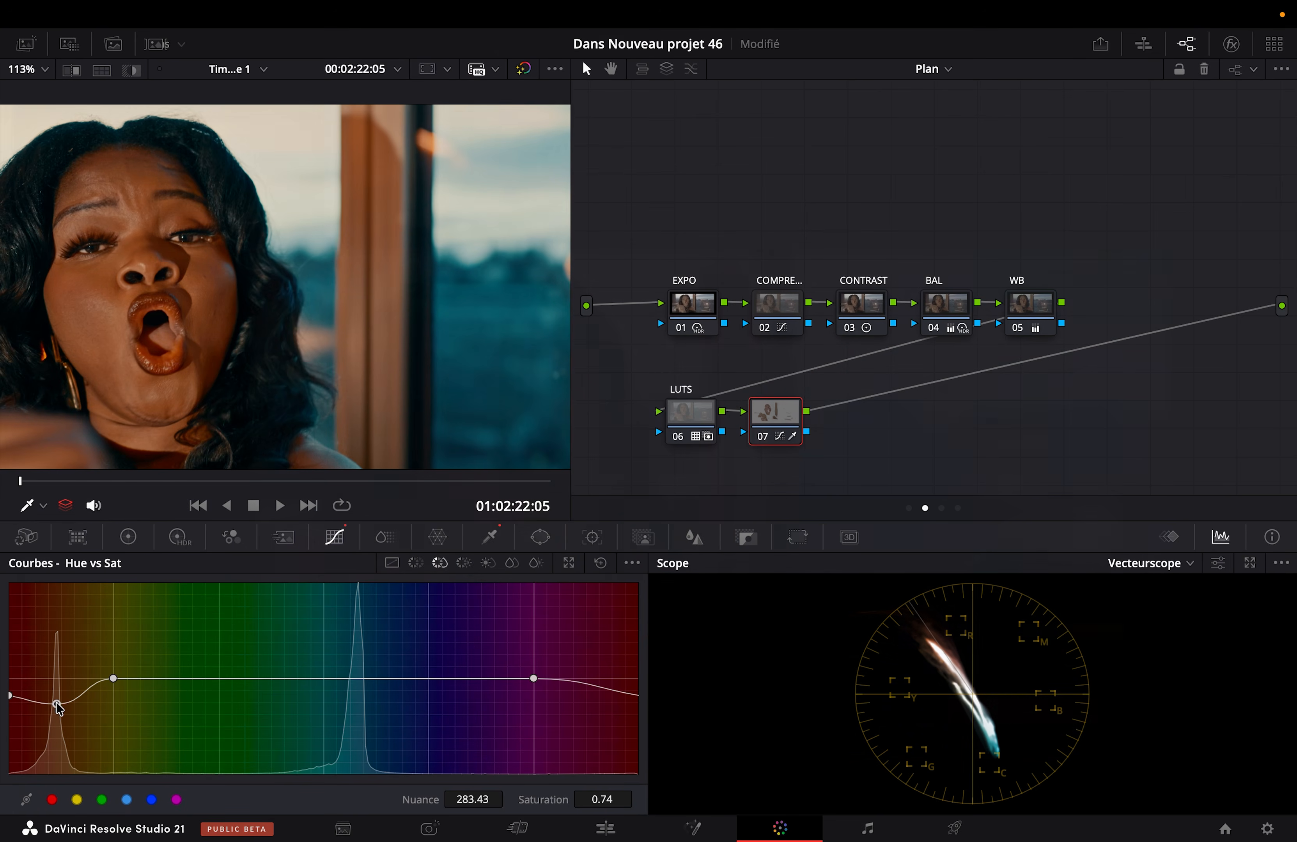
Step: Examine the face up close at 01:02:22:05, comparing the skin with node 07 disabled and enabled
{"action": "scroll", "coordinate": [109, 215], "scroll_direction": "up", "scroll_amount": 5}
{"action": "scroll", "coordinate": [110, 215], "scroll_direction": "left", "scroll_amount": 5}
{"action": "key", "text": "super+d"}
{"action": "key", "text": "super+d"}
{"action": "key", "text": "super+d"}
{"action": "key", "text": "super+d"}
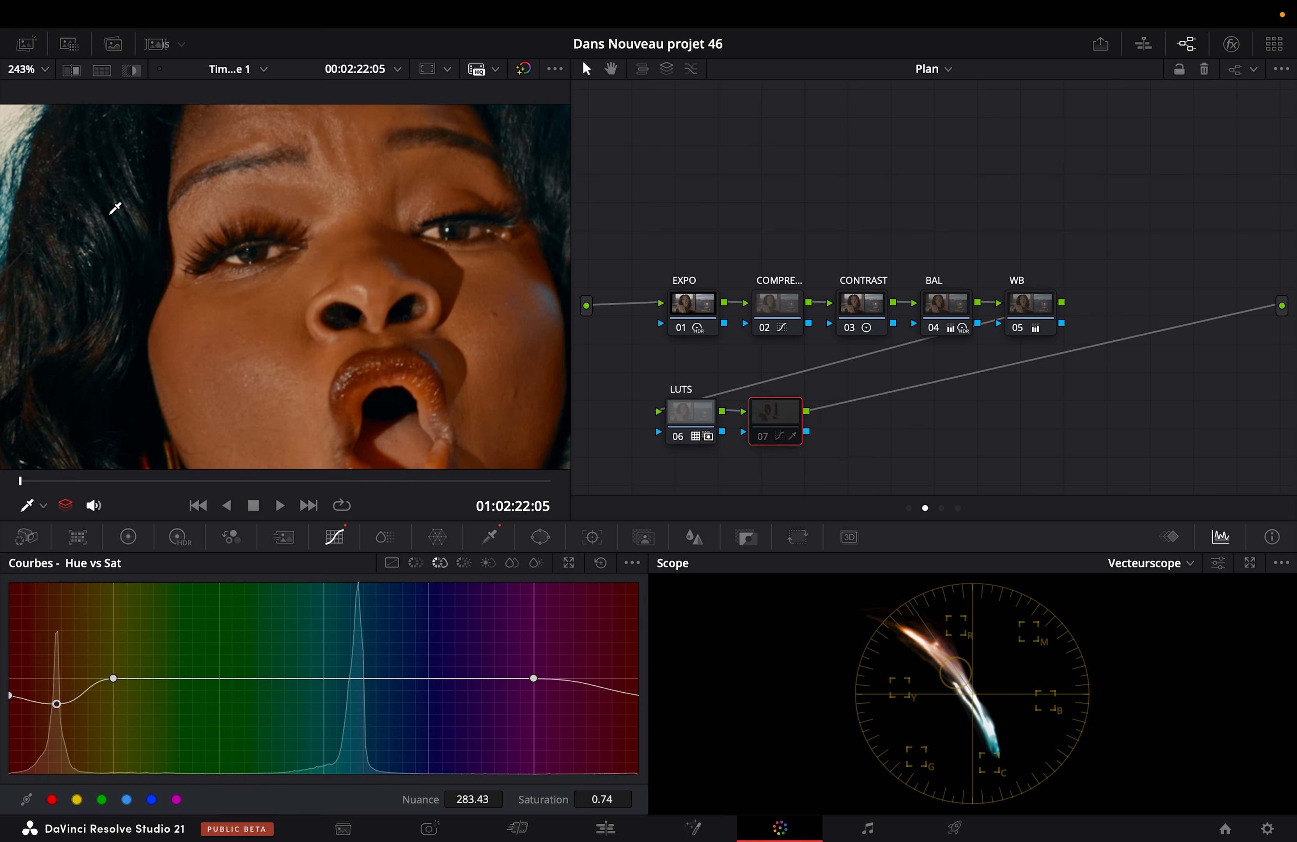
{"action": "key", "text": "super+d"}
{"action": "key", "text": "super+d"}
{"action": "key", "text": "super+d"}
{"action": "key", "text": "super+d"}
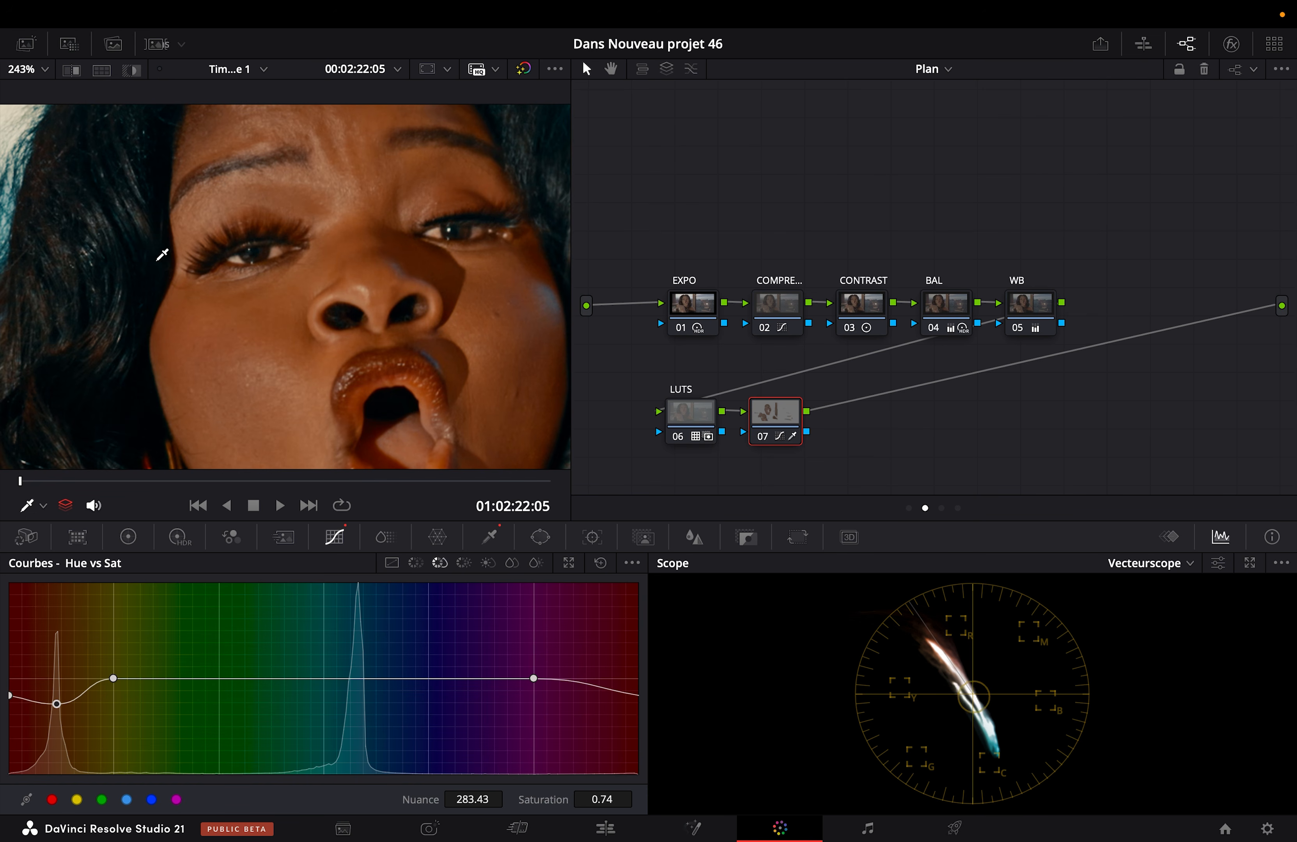
{"action": "scroll", "coordinate": [237, 313], "scroll_direction": "right", "scroll_amount": 3}
{"action": "scroll", "coordinate": [259, 305], "scroll_direction": "down", "scroll_amount": 3}
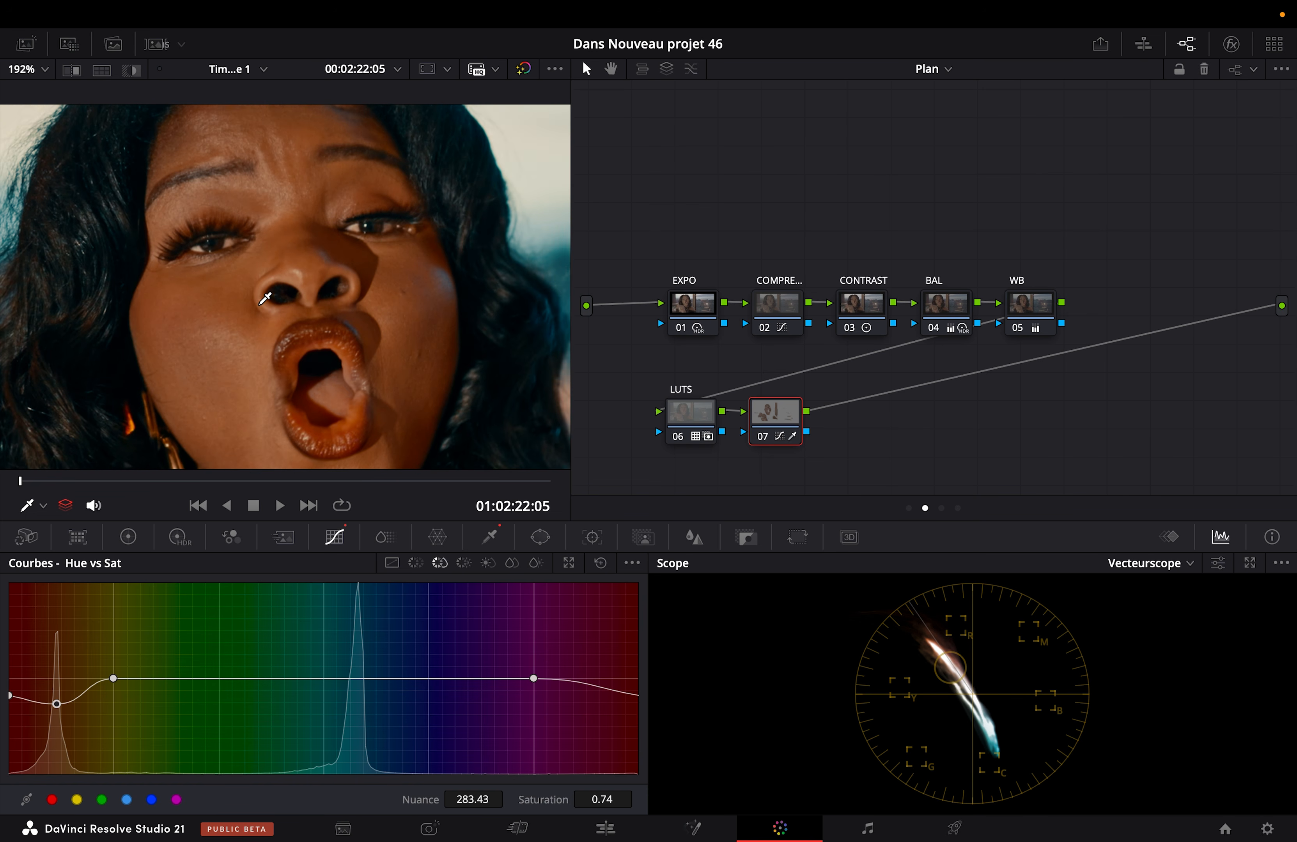
Step: In the Timeline node graph, show the MONO-Balance-v1.3 DCTL settings and enable node 02 to display its saturation heatmap
{"action": "left_click", "coordinate": [945, 71]}
{"action": "left_click", "coordinate": [932, 161]}
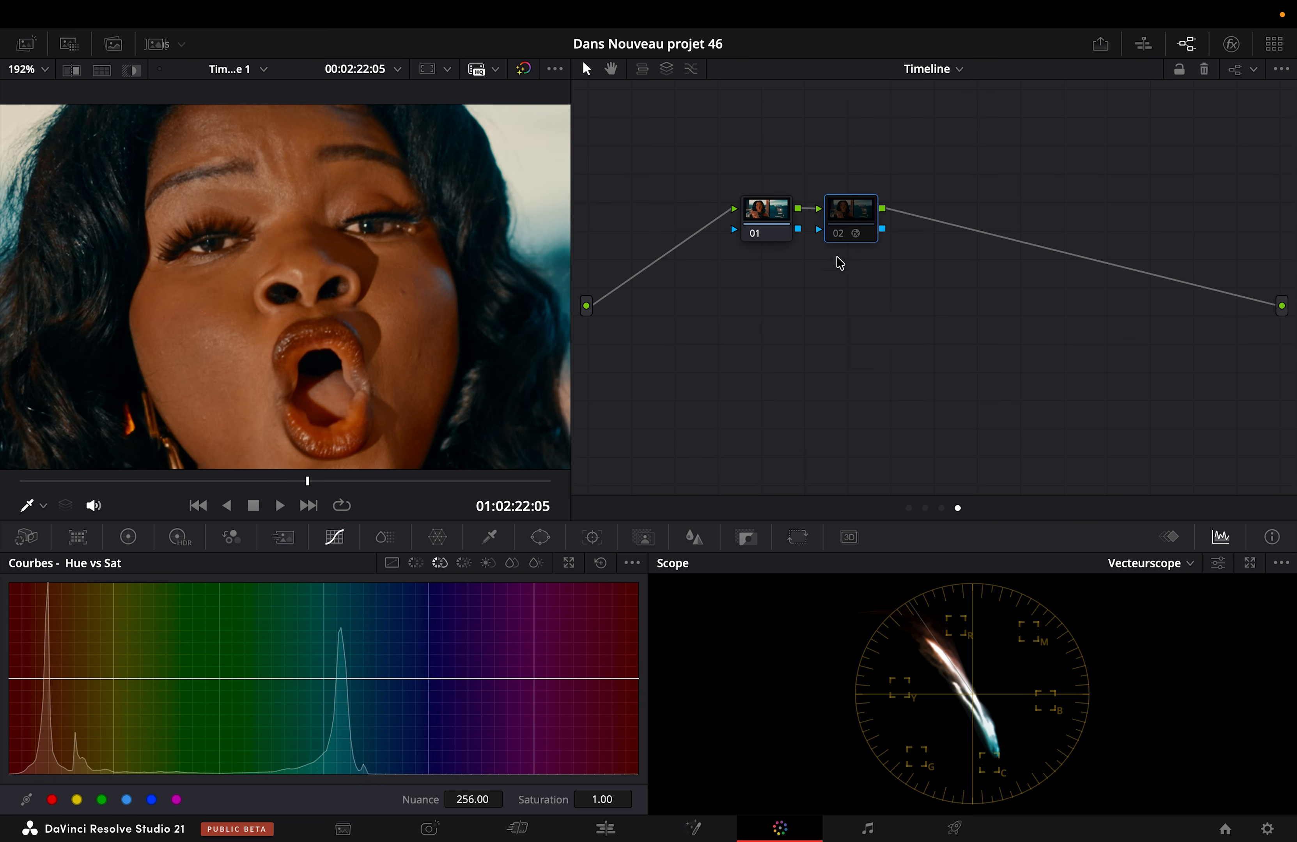
{"action": "left_click", "coordinate": [1231, 44]}
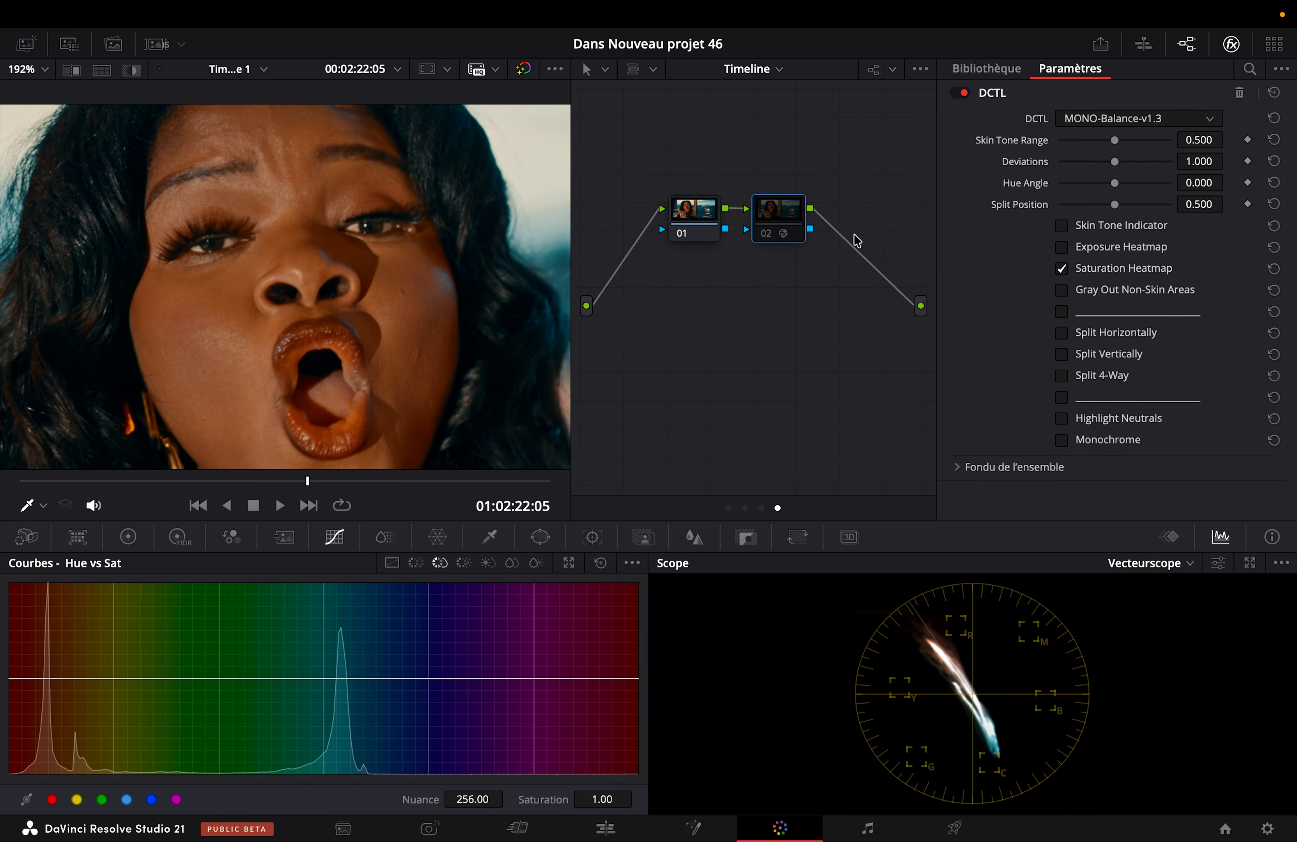
{"action": "left_click", "coordinate": [767, 236]}
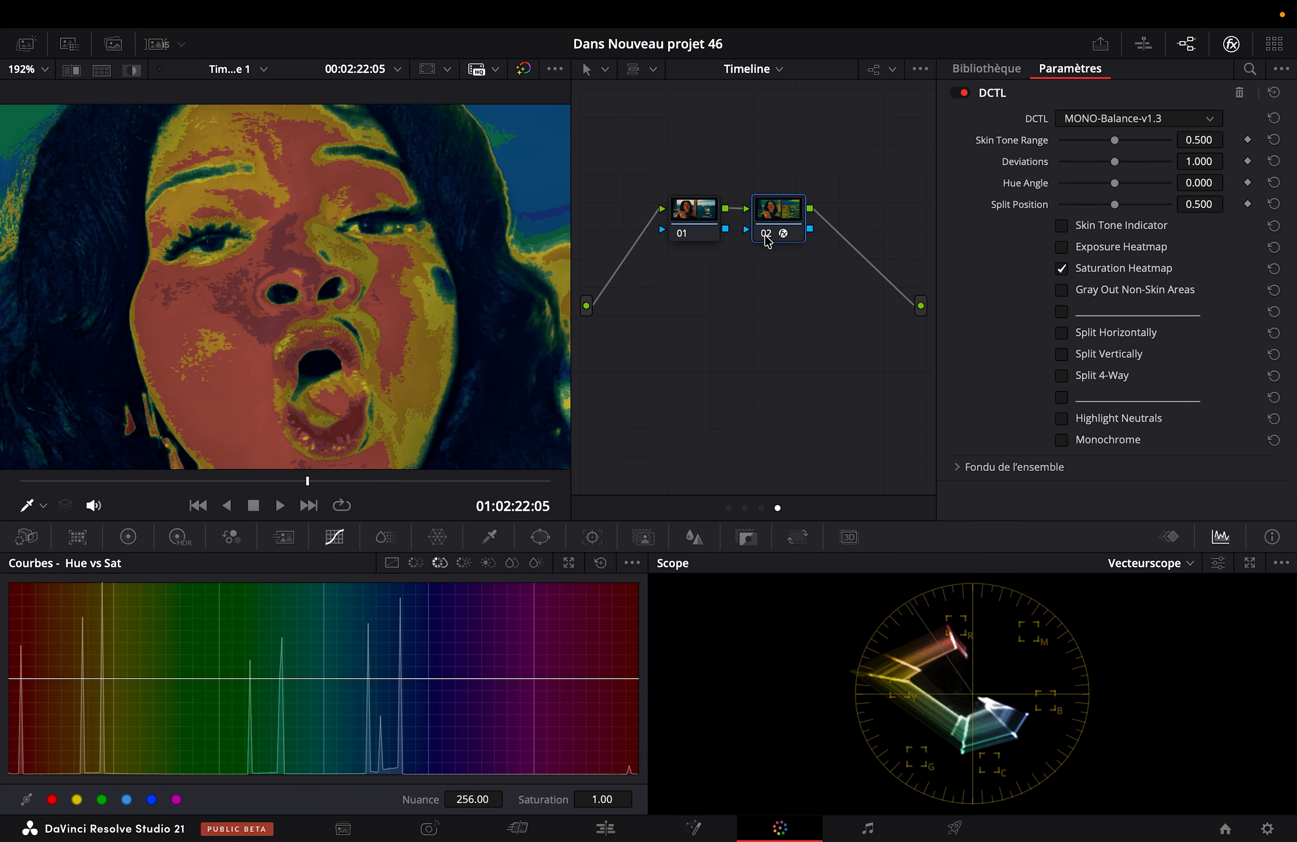
Step: On Timeline node 02, check the face with the Skin Tone Indicator and the Exposure Heatmap, comparing with the node disabled
{"action": "left_click", "coordinate": [767, 235]}
{"action": "left_click", "coordinate": [1081, 269]}
{"action": "left_click", "coordinate": [765, 234]}
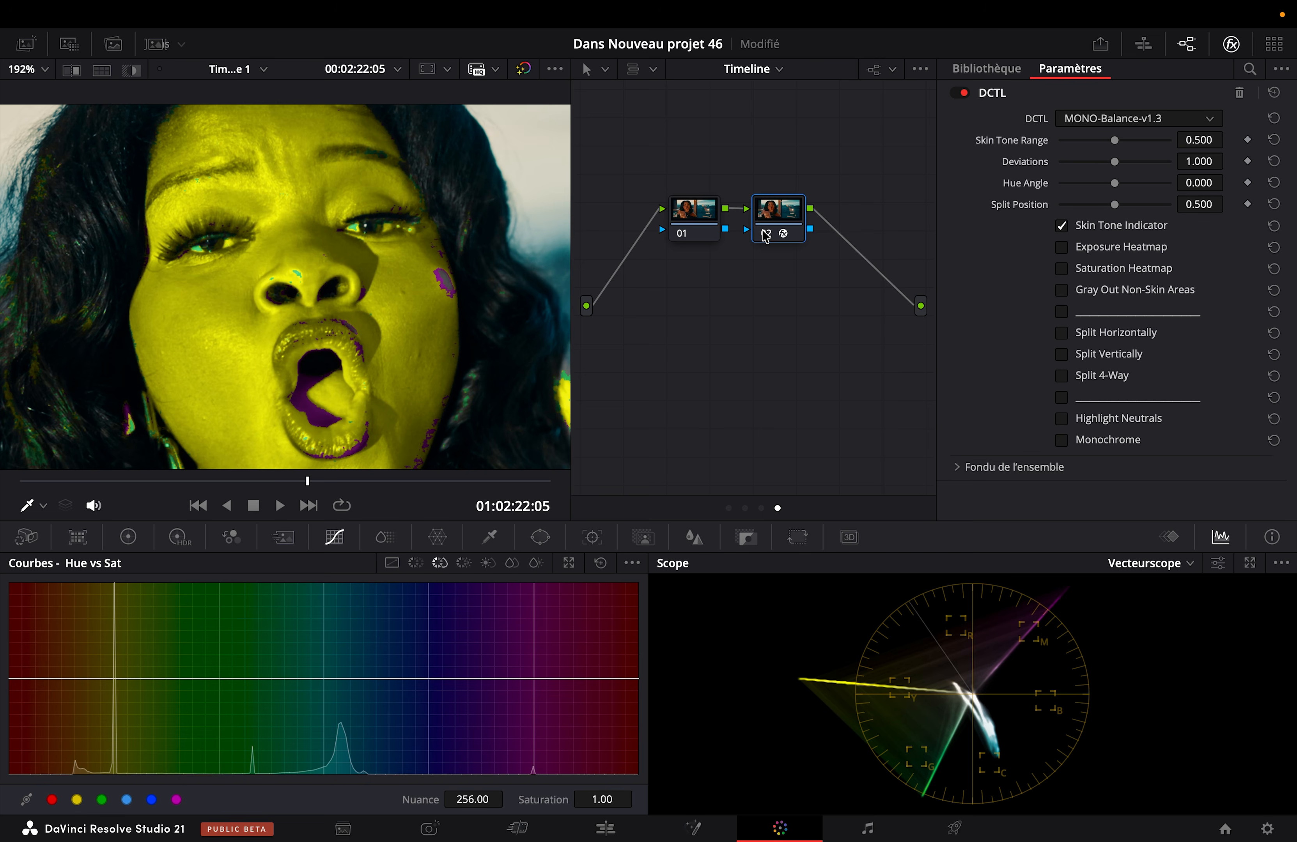
{"action": "left_click", "coordinate": [766, 234]}
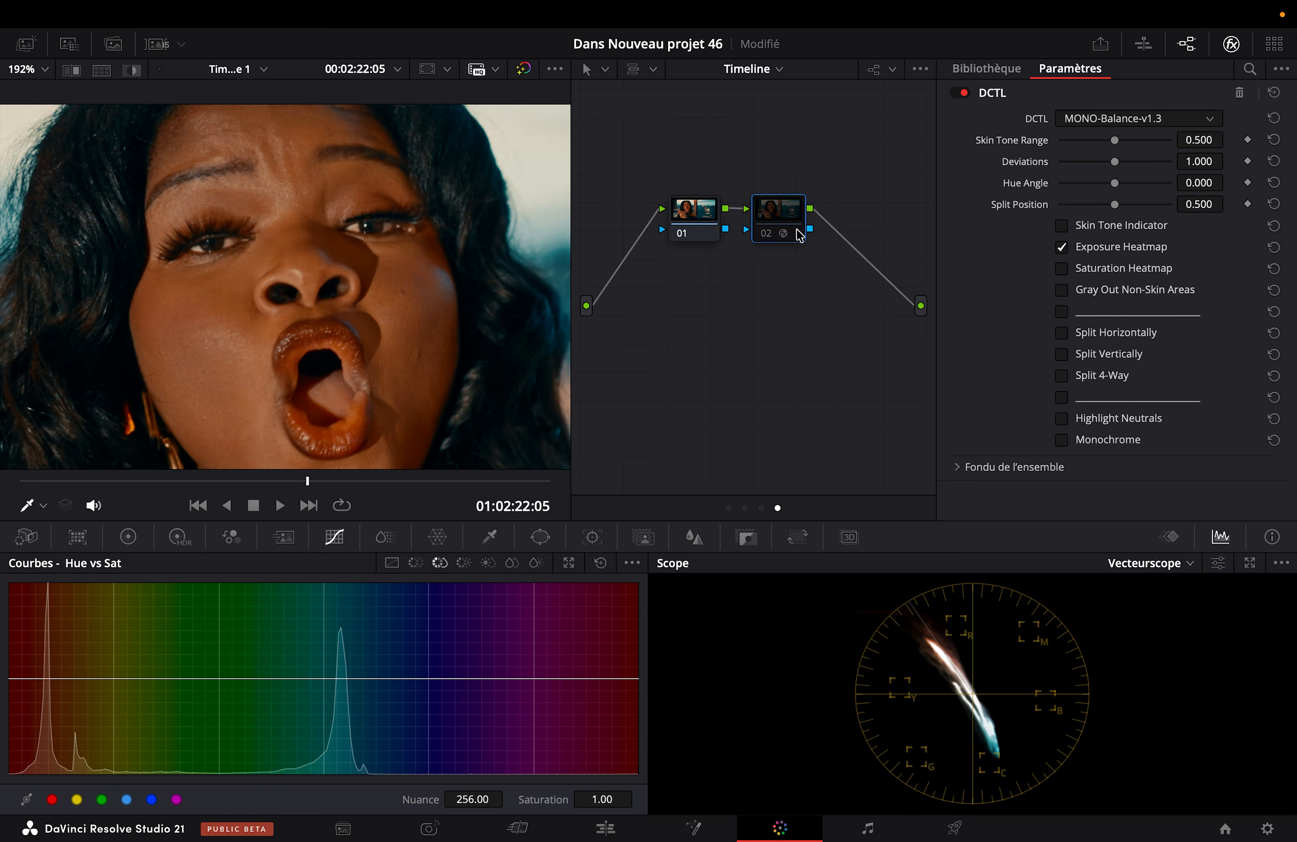
{"action": "left_click", "coordinate": [760, 232]}
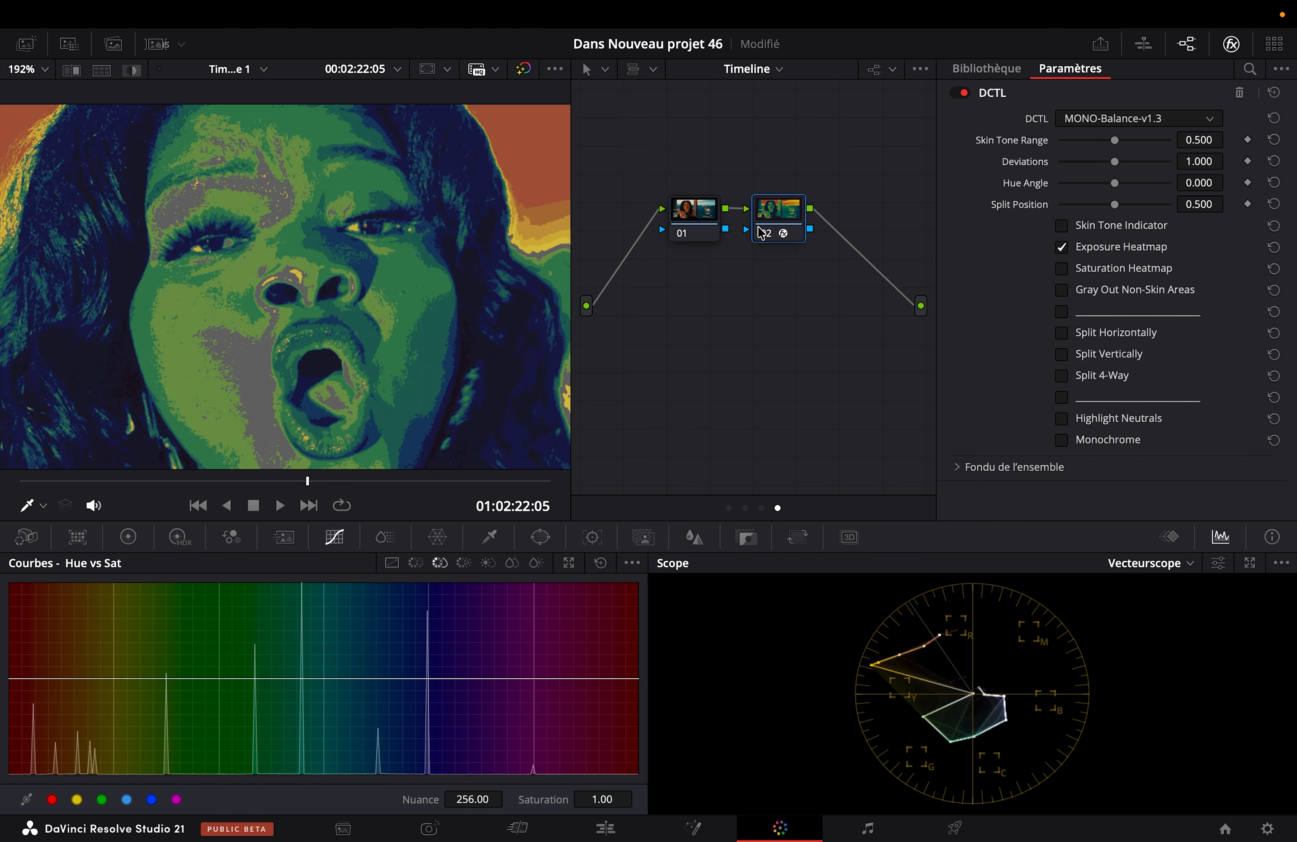
Step: In the Plan node graph, raise node 07's Gamma to 0.01 and check the result on the Timeline node's exposure heatmap
{"action": "left_click", "coordinate": [735, 70]}
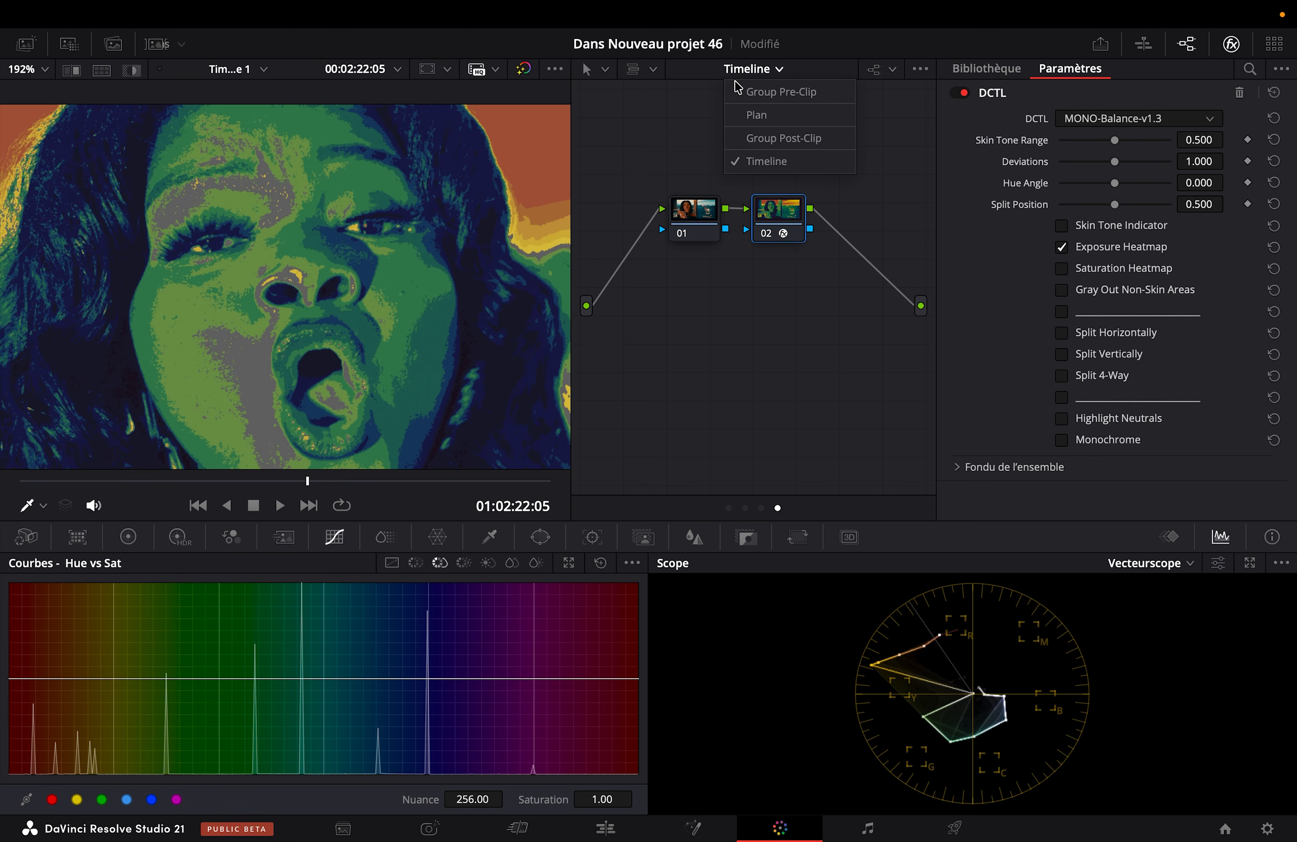
{"action": "left_click", "coordinate": [739, 115]}
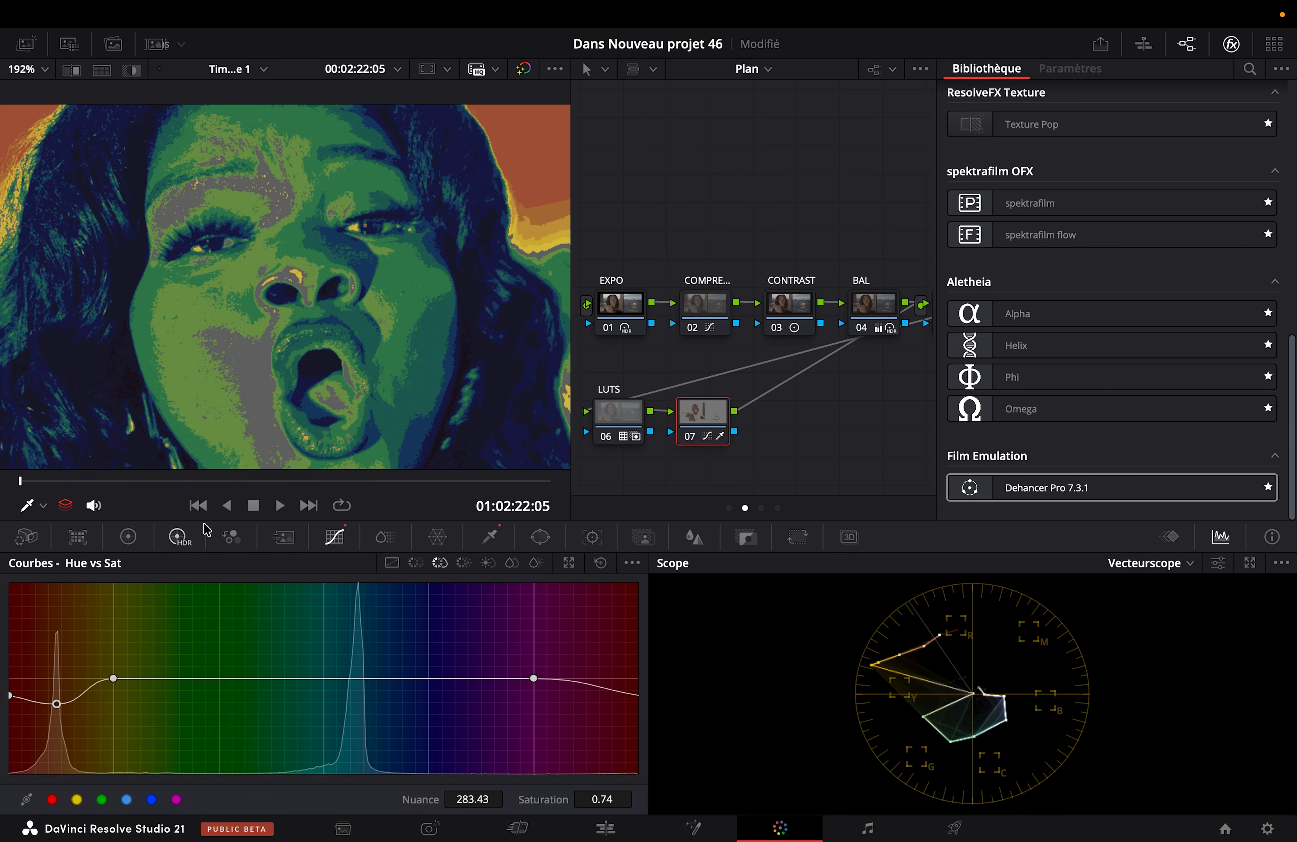
{"action": "left_click", "coordinate": [131, 539]}
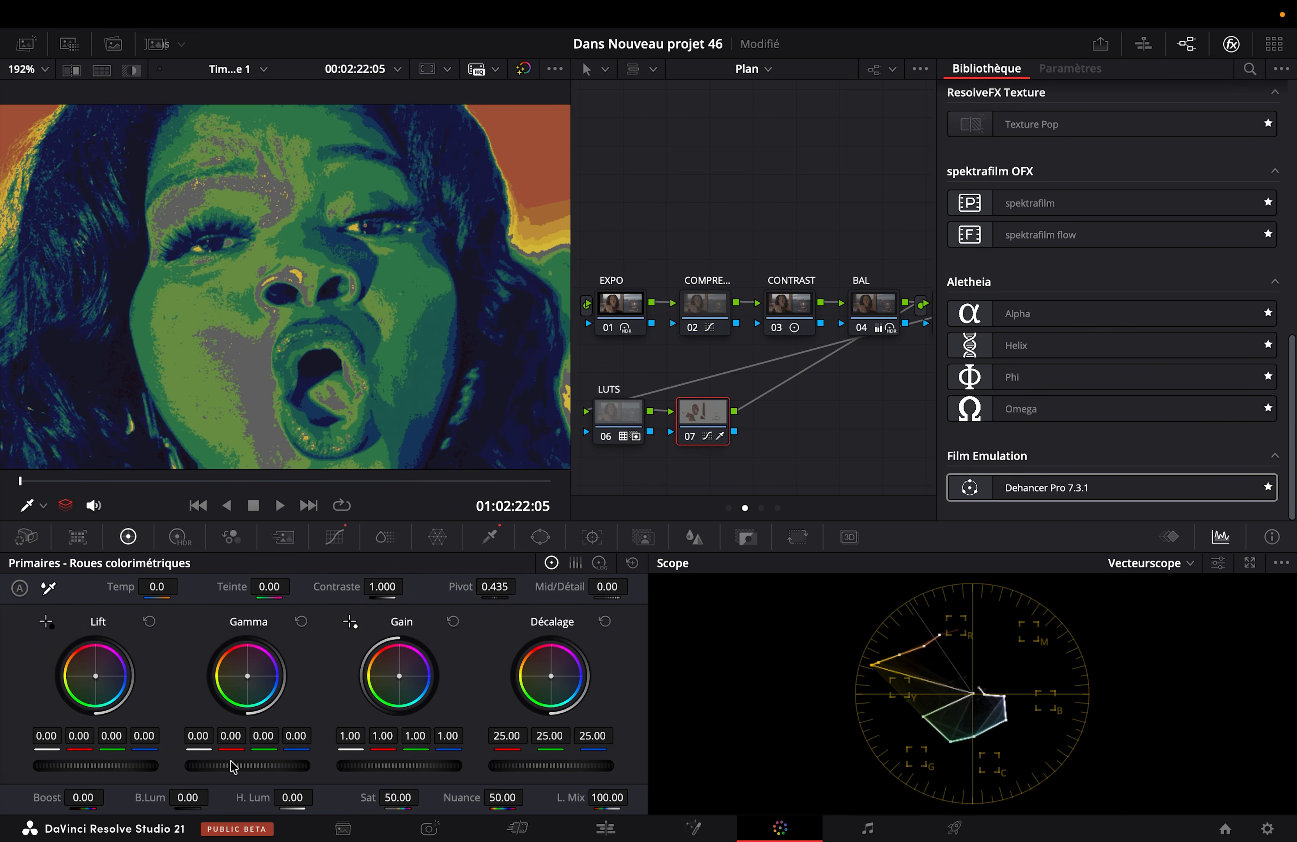
{"action": "left_click_drag", "start_coordinate": [247, 767], "coordinate": [254, 766]}
{"action": "left_click", "coordinate": [754, 69]}
{"action": "left_click", "coordinate": [763, 161]}
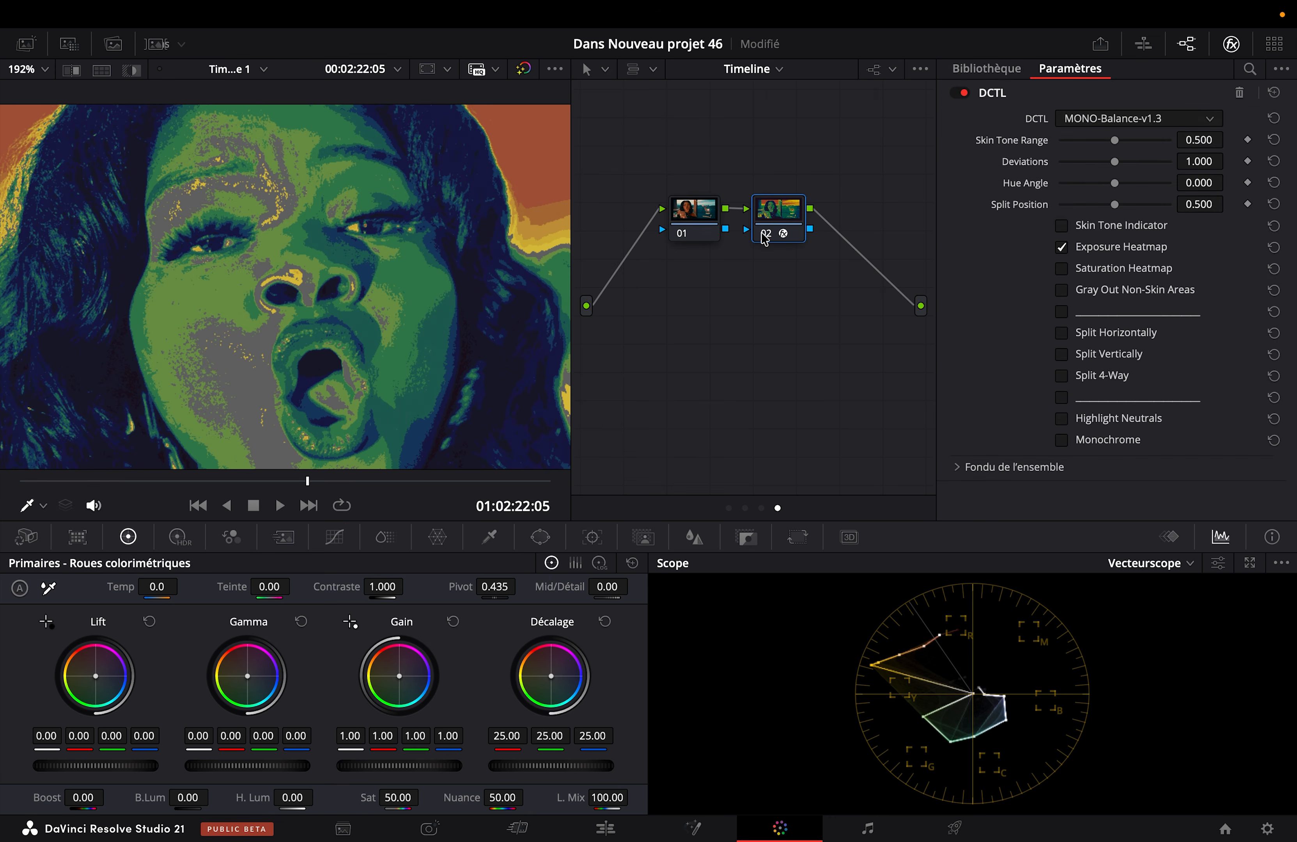
Step: Display the Saturation Heatmap on Timeline node 02 and try lowering node 07's Hue vs Sat saturation at hue 283.43 to 0.67
{"action": "left_click", "coordinate": [764, 234]}
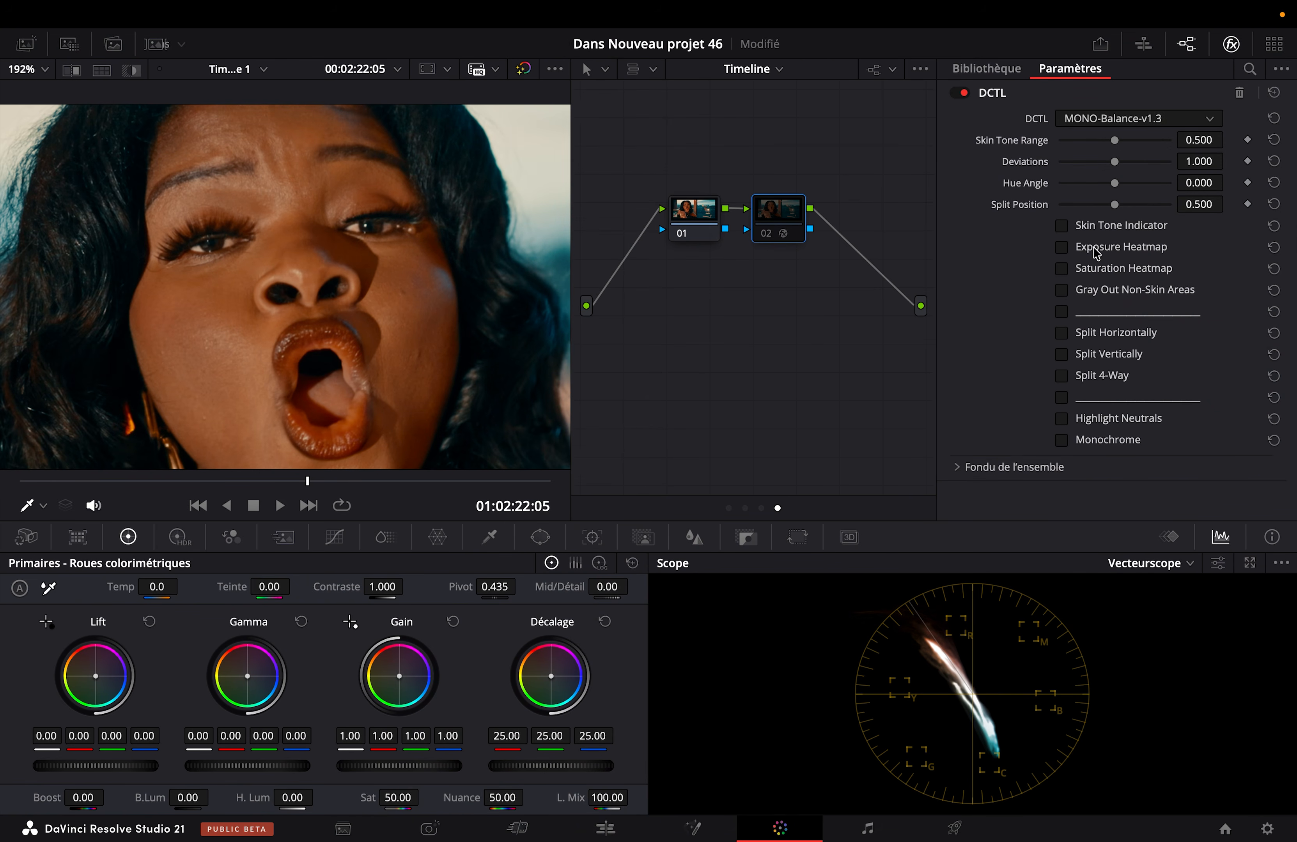
{"action": "left_click", "coordinate": [764, 235]}
{"action": "left_click", "coordinate": [754, 68]}
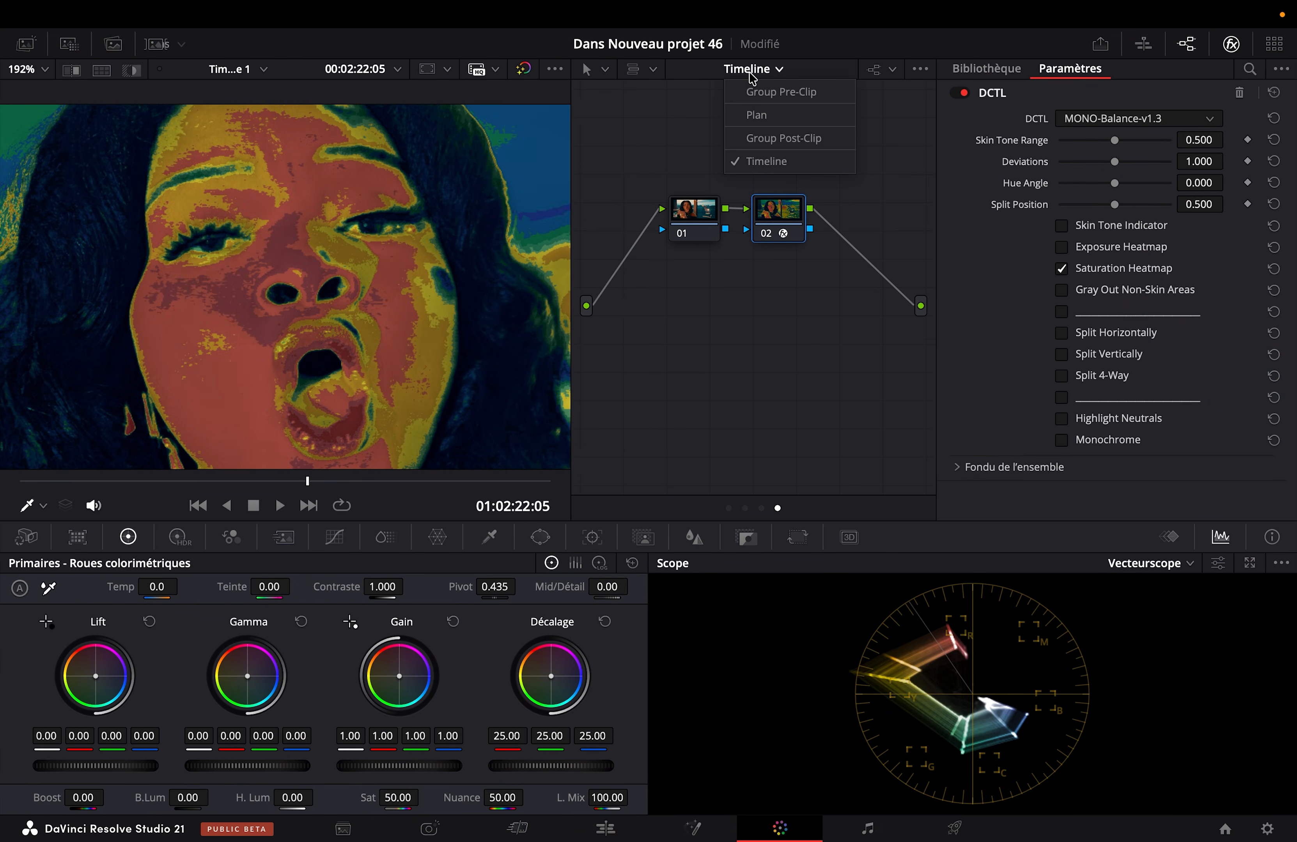
{"action": "left_click", "coordinate": [747, 115]}
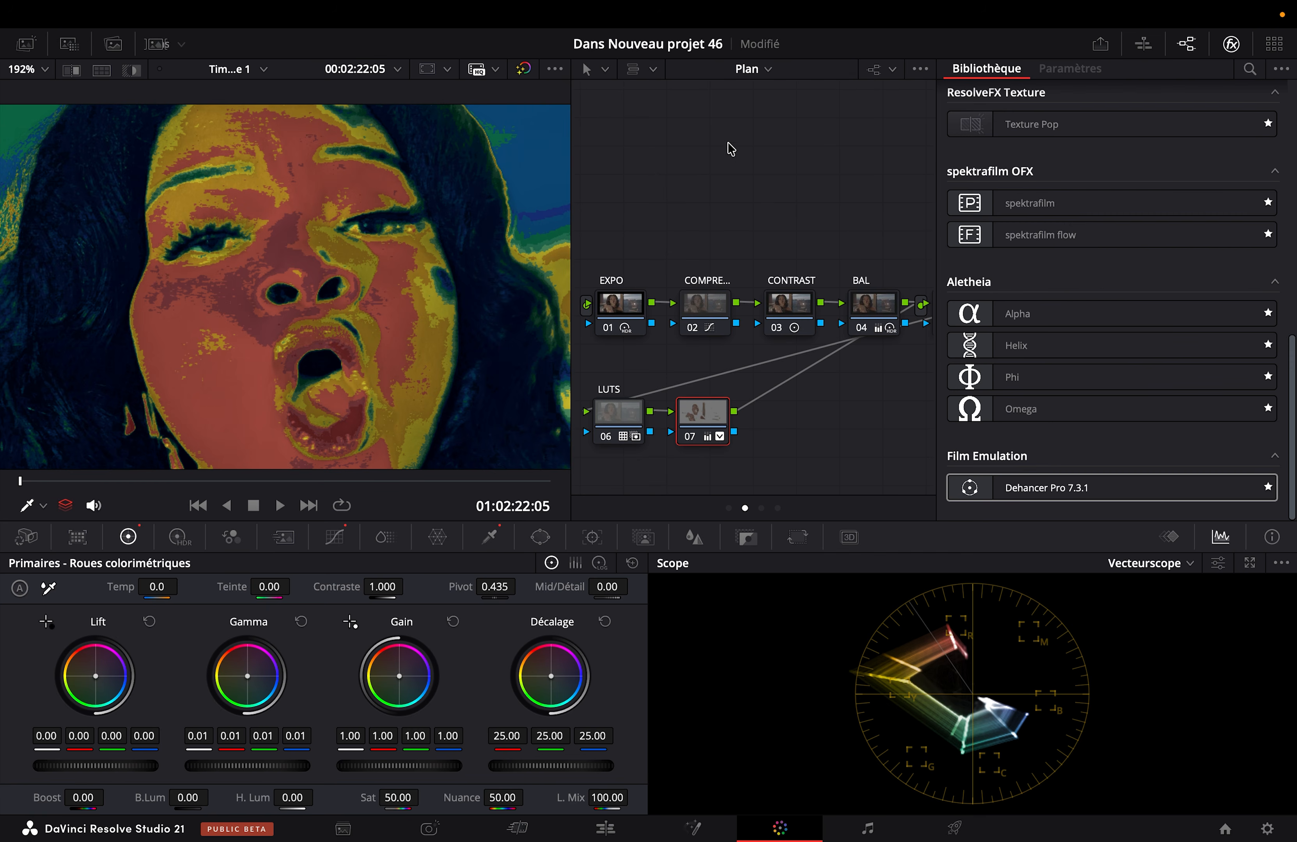
{"action": "left_click", "coordinate": [351, 536]}
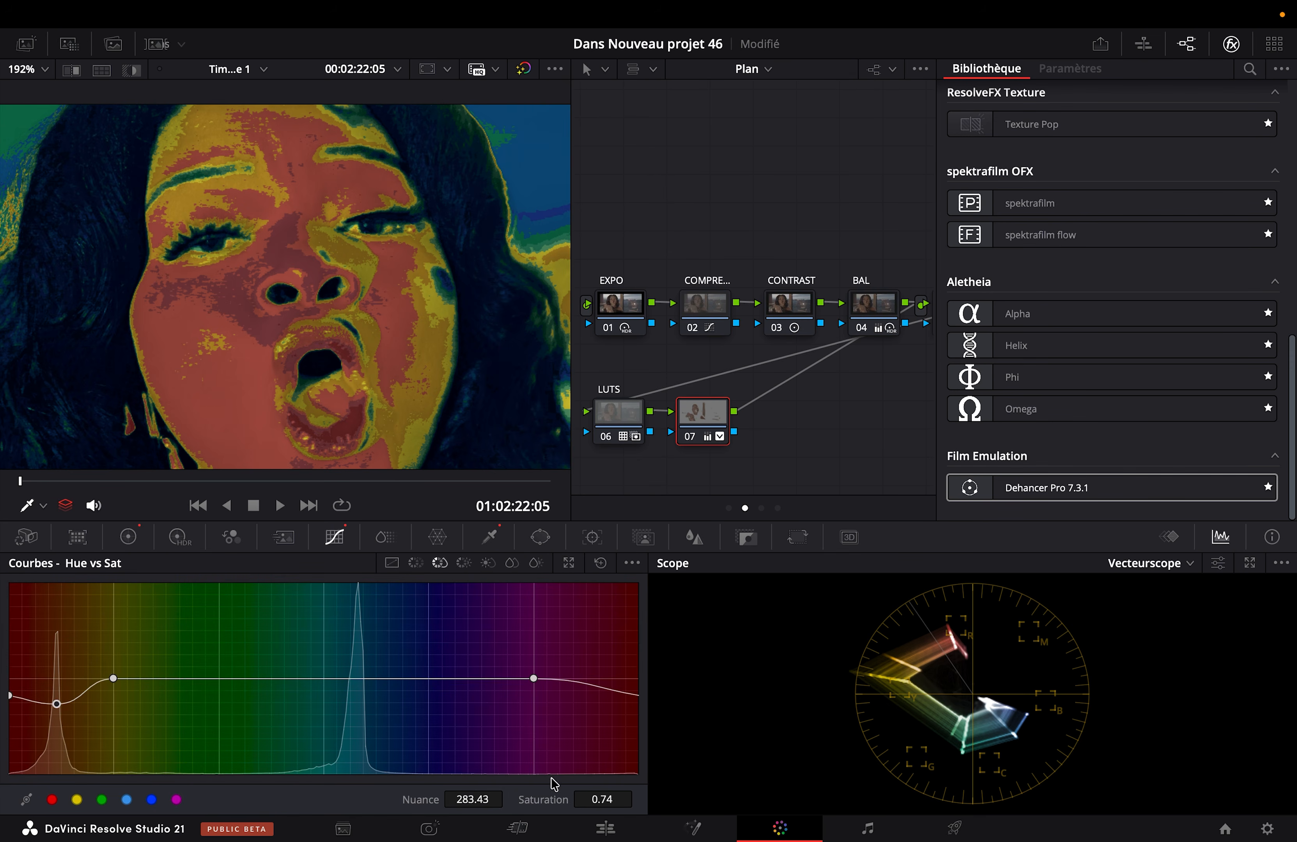
{"action": "left_click_drag", "start_coordinate": [603, 800], "coordinate": [597, 800]}
{"action": "left_click", "coordinate": [745, 68]}
{"action": "left_click", "coordinate": [775, 162]}
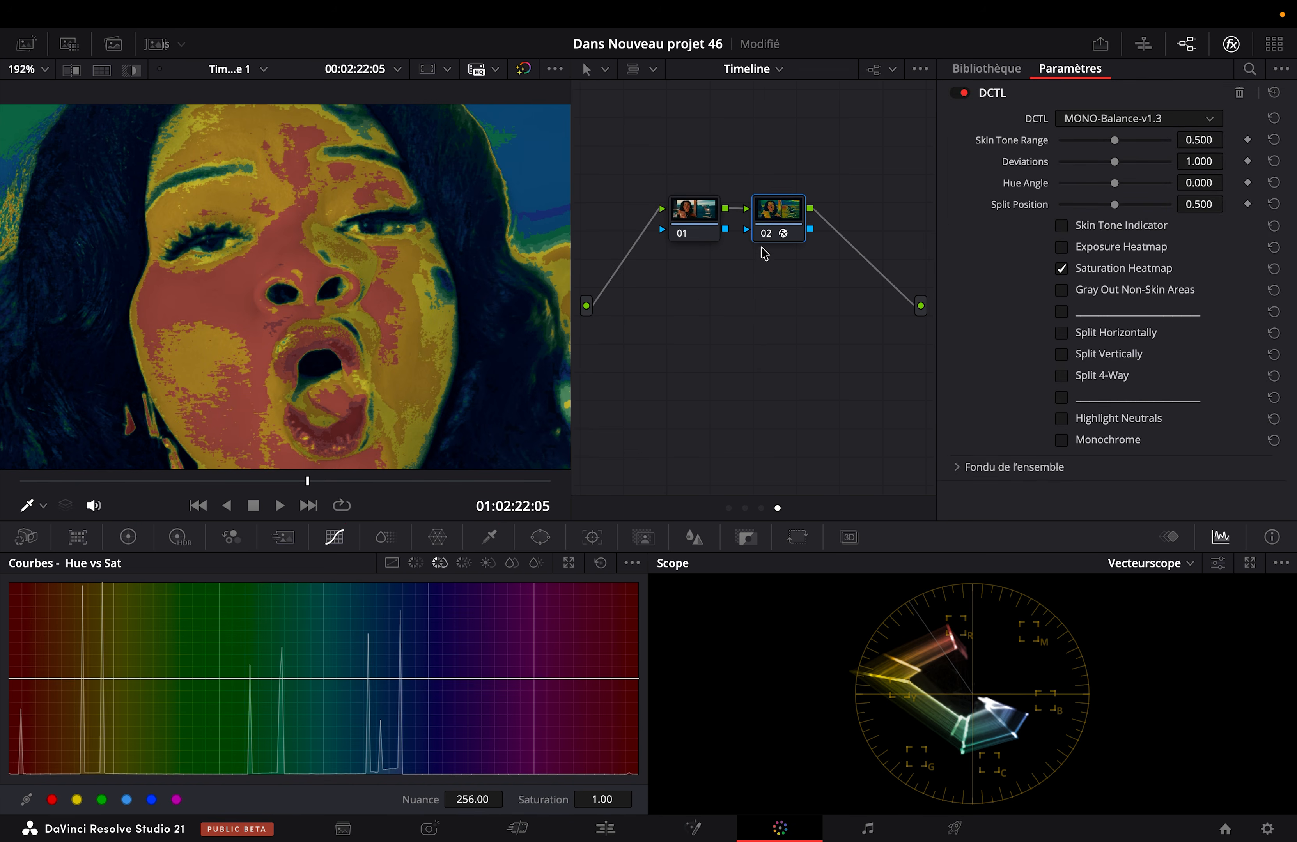
Step: Disable the heatmap on Timeline node 02, fit the image to the viewer and review it full screen
{"action": "left_click", "coordinate": [767, 235]}
{"action": "key", "text": "shift+z"}
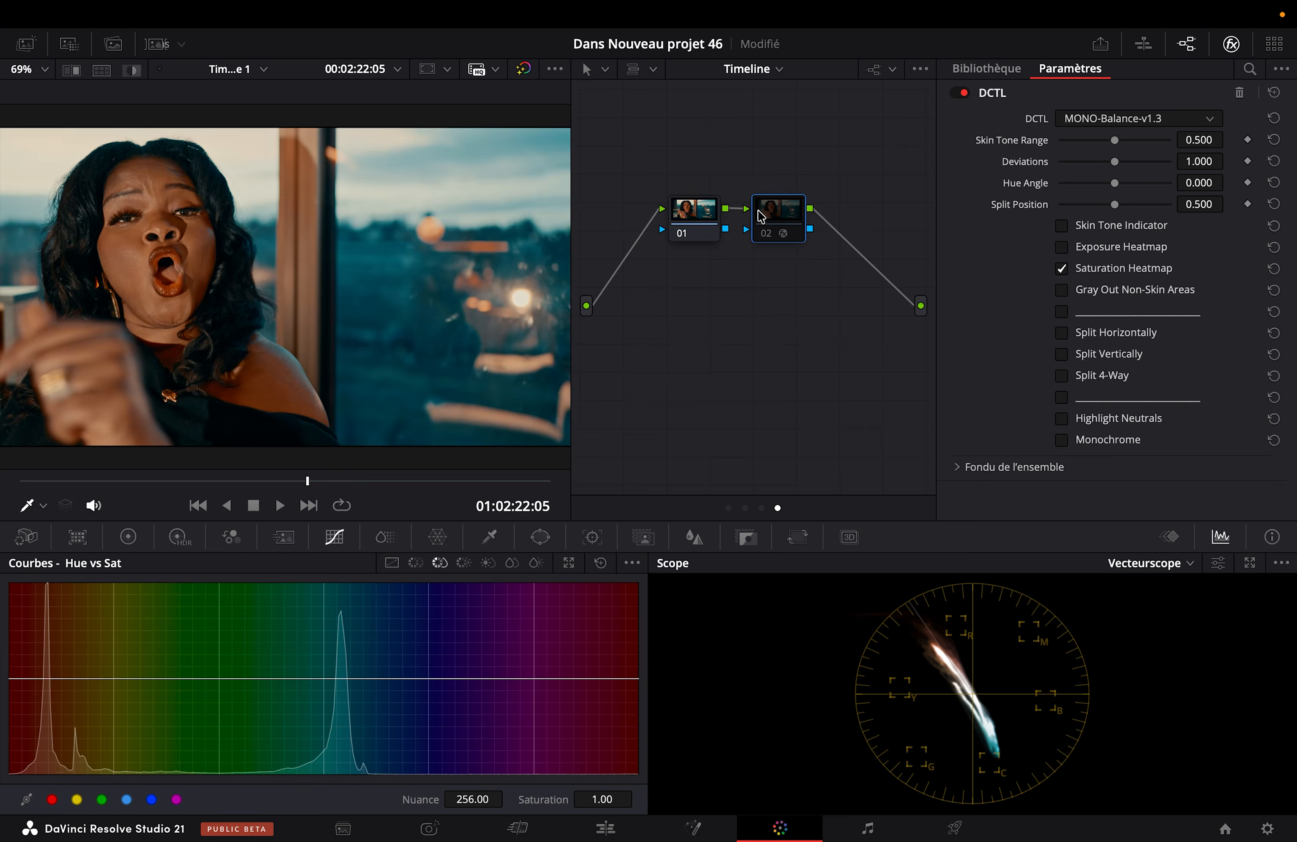
{"action": "key", "text": "super+f"}
{"action": "key", "text": "super+f"}
Step: In the Plan node graph, set node 07's Hue vs Sat saturation at hue 283.43 to 0.74
{"action": "left_click", "coordinate": [750, 70]}
{"action": "left_click", "coordinate": [754, 114]}
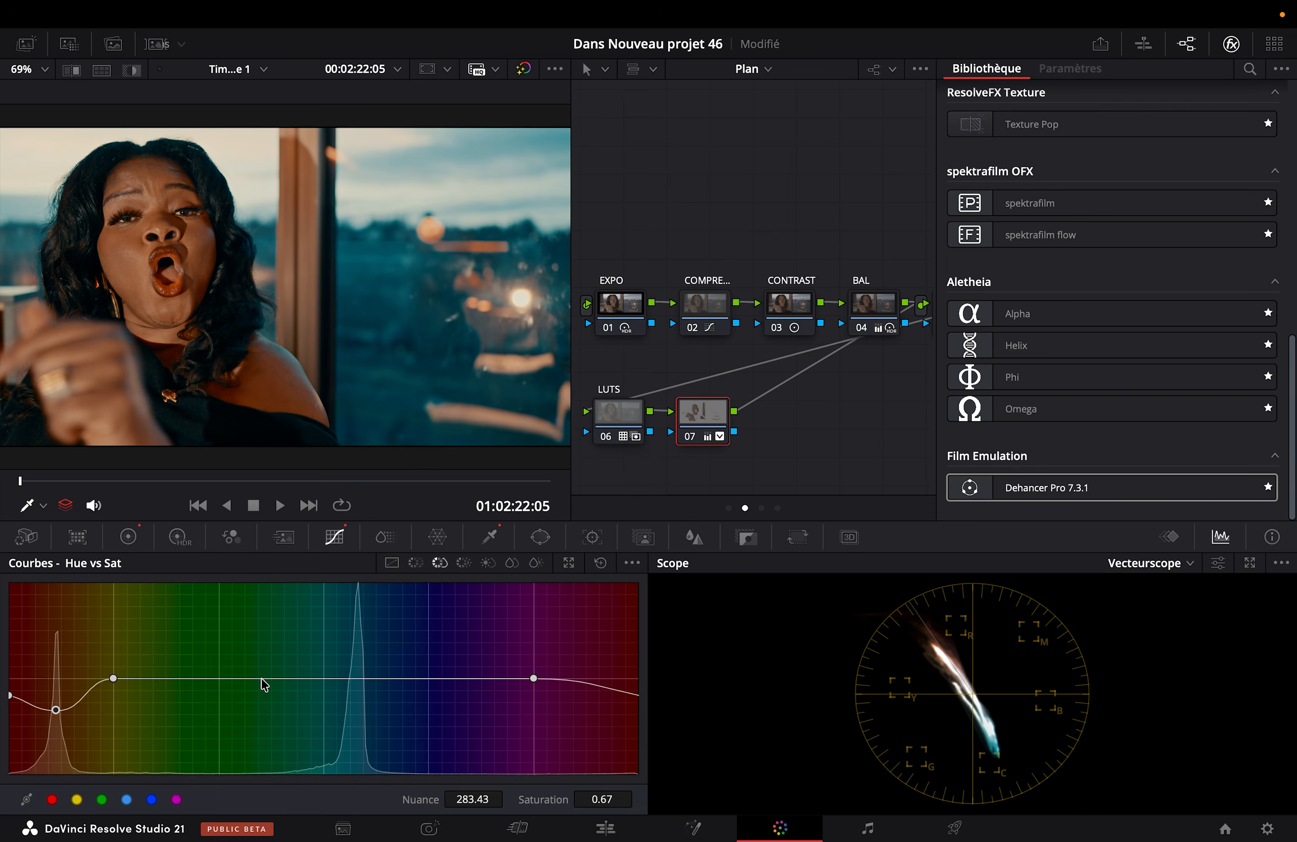
{"action": "left_click_drag", "start_coordinate": [602, 800], "coordinate": [637, 799]}
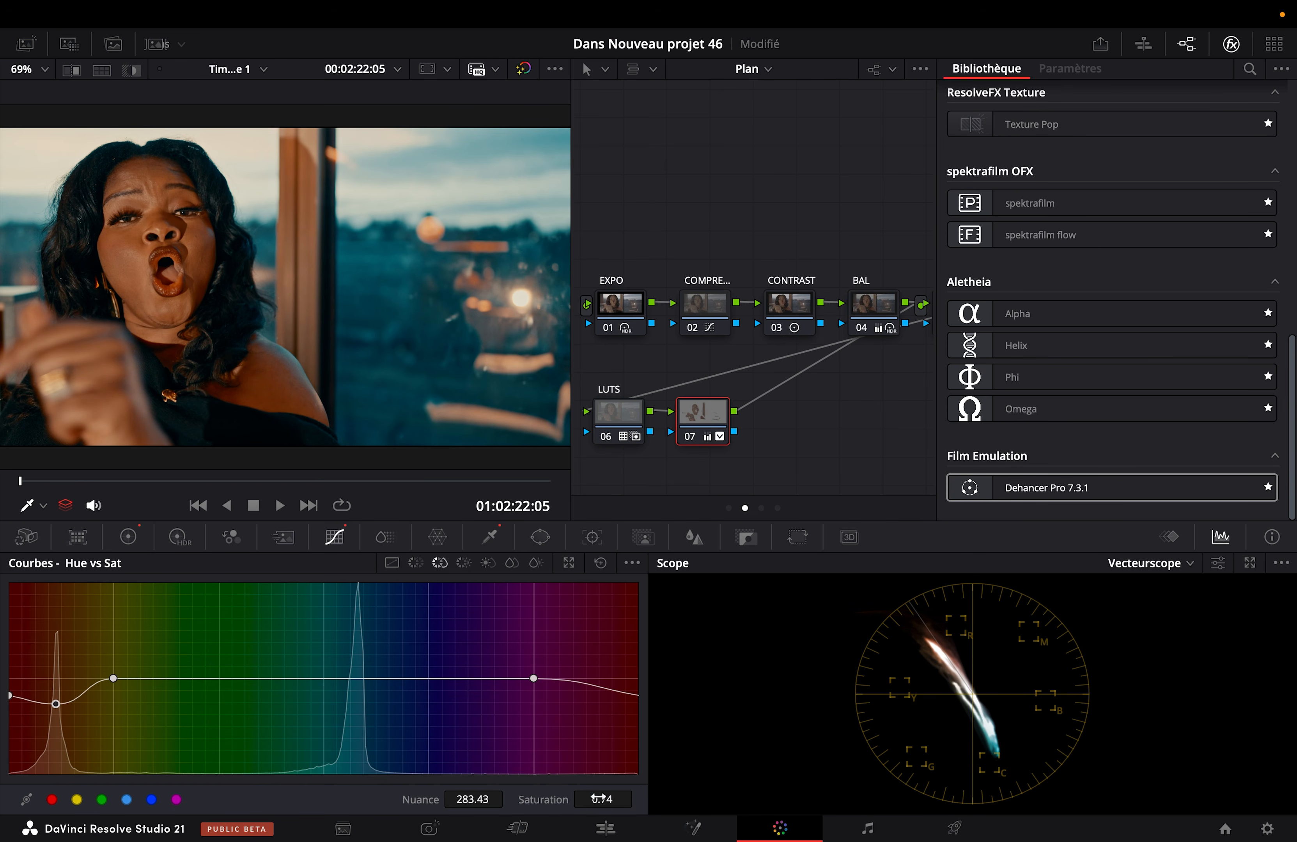
{"action": "left_click_drag", "start_coordinate": [376, 481], "coordinate": [2, 480]}
Step: Apply the Texture Pop effect to node 07 and set its operating mode to Options avancées
{"action": "scroll", "coordinate": [1048, 186], "scroll_direction": "up", "scroll_amount": 3}
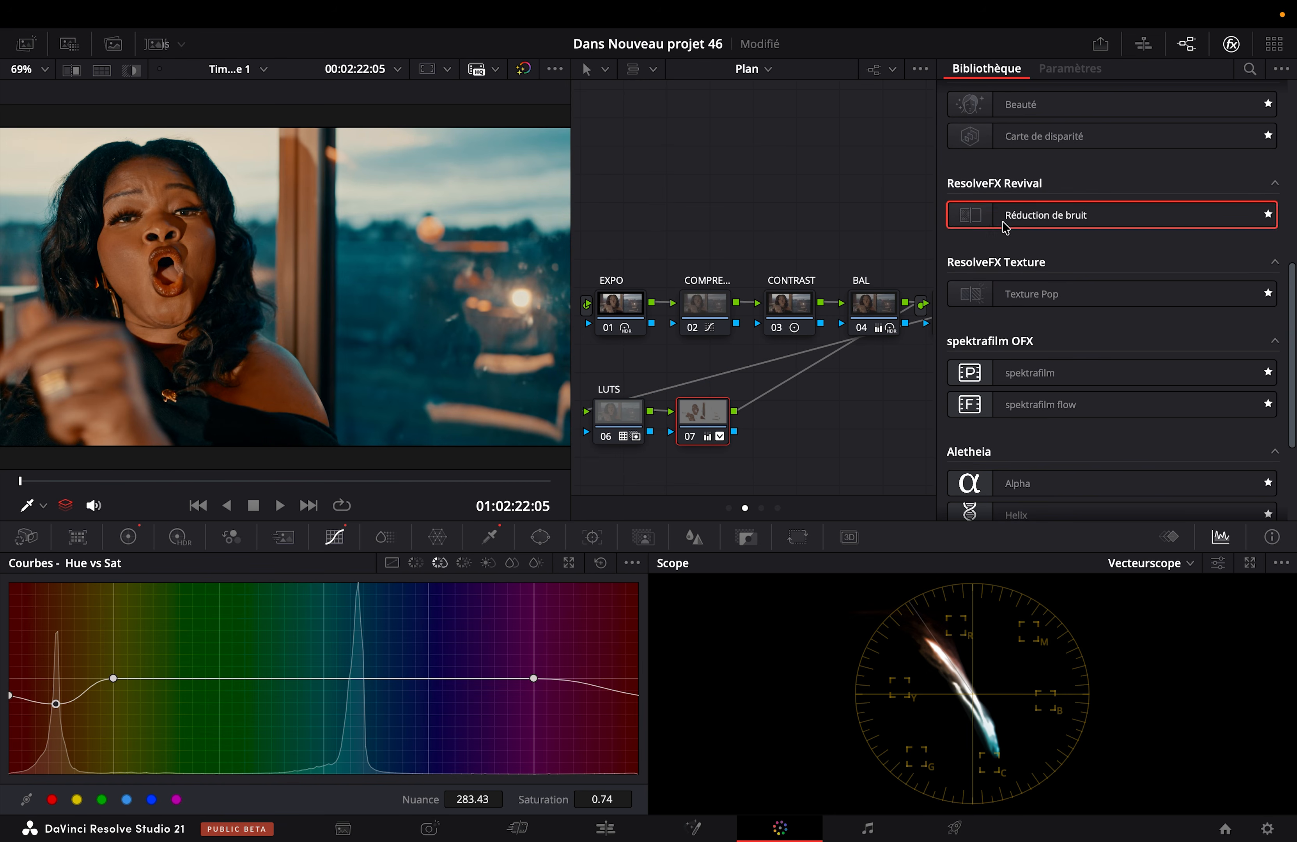
{"action": "left_click", "coordinate": [979, 293]}
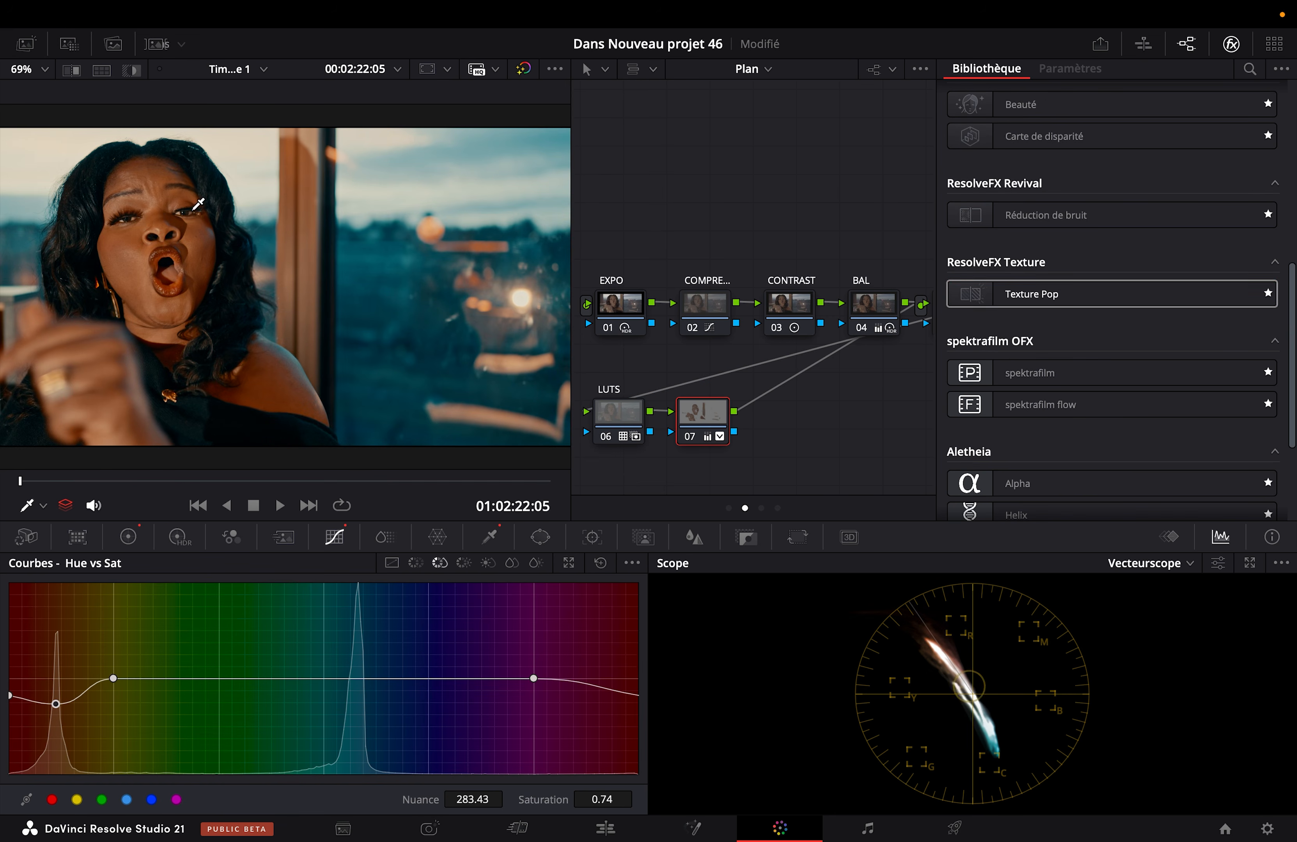
{"action": "scroll", "coordinate": [198, 204], "scroll_direction": "up", "scroll_amount": 5}
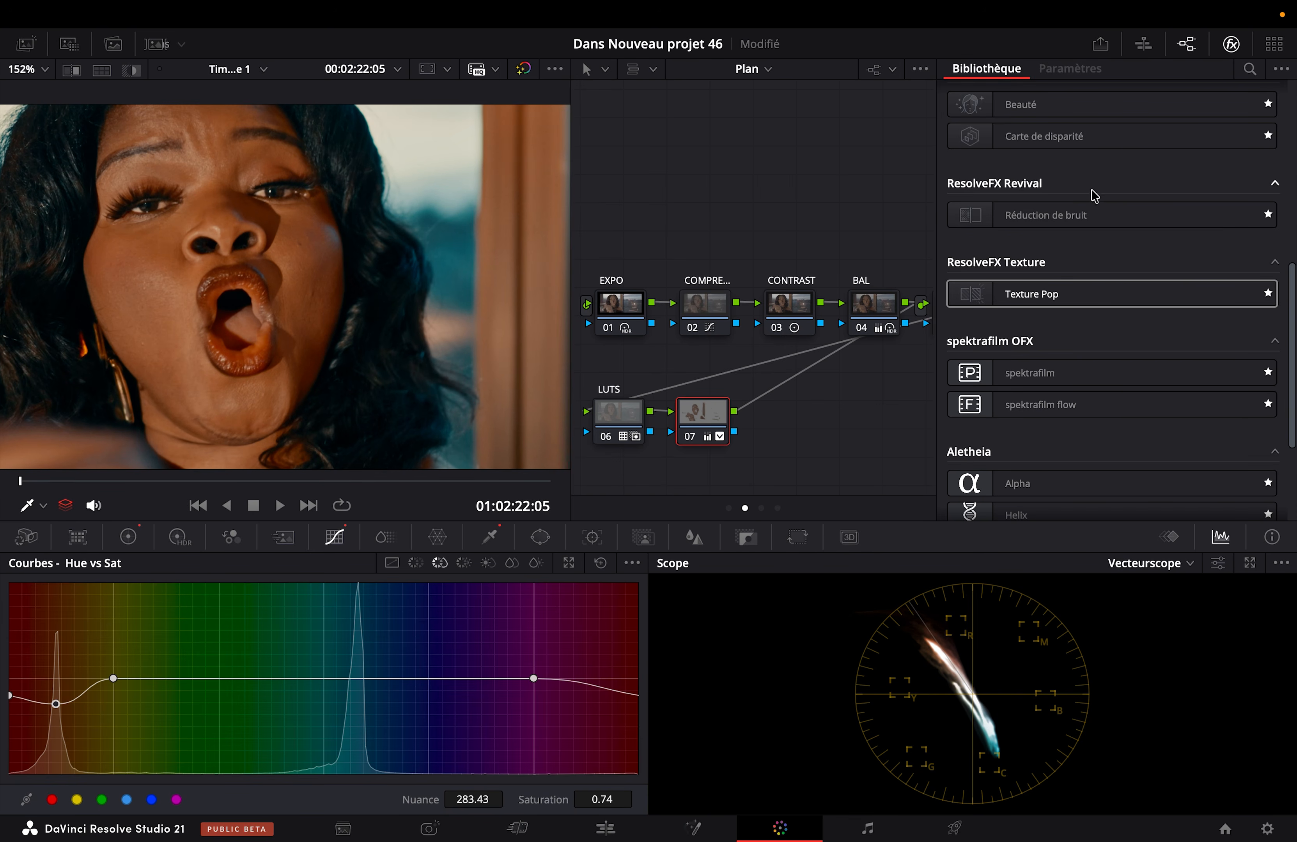
{"action": "left_click_drag", "start_coordinate": [962, 294], "coordinate": [700, 424]}
{"action": "left_click", "coordinate": [1088, 120]}
{"action": "left_click", "coordinate": [1093, 160]}
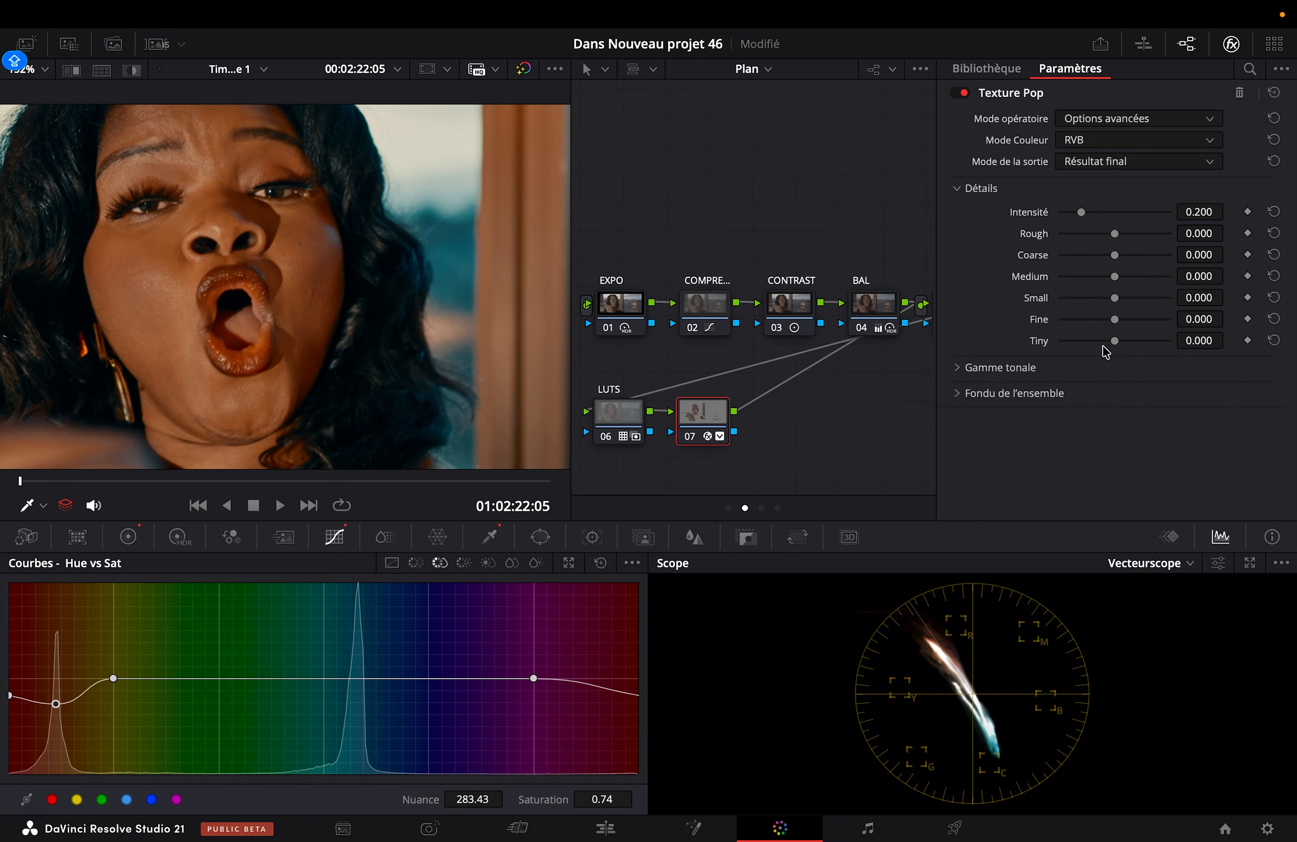
Step: In Texture Pop, set the Fine detail to -0.333, Rough to 0.349 and Coarse to -0.209
{"action": "left_click", "coordinate": [1095, 320]}
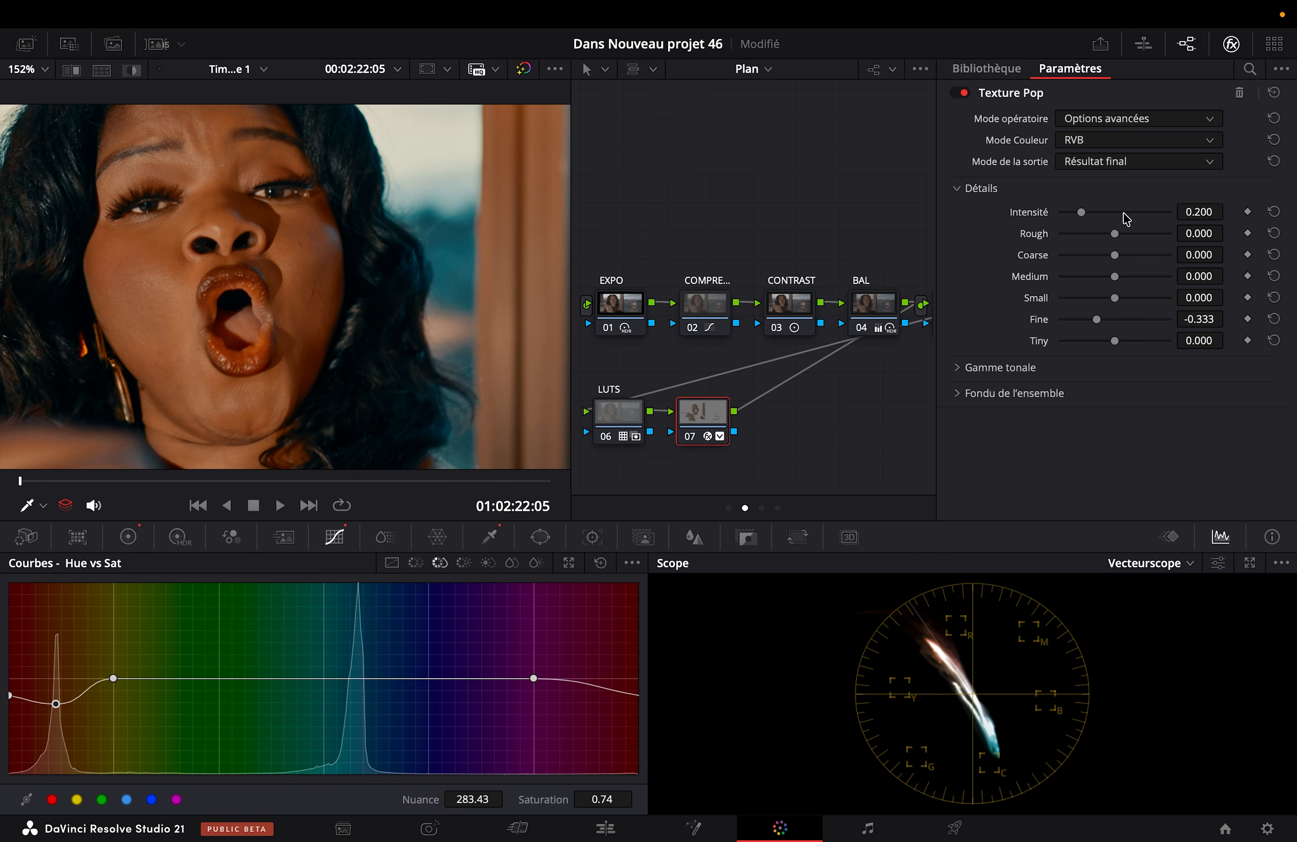
{"action": "left_click", "coordinate": [1136, 234]}
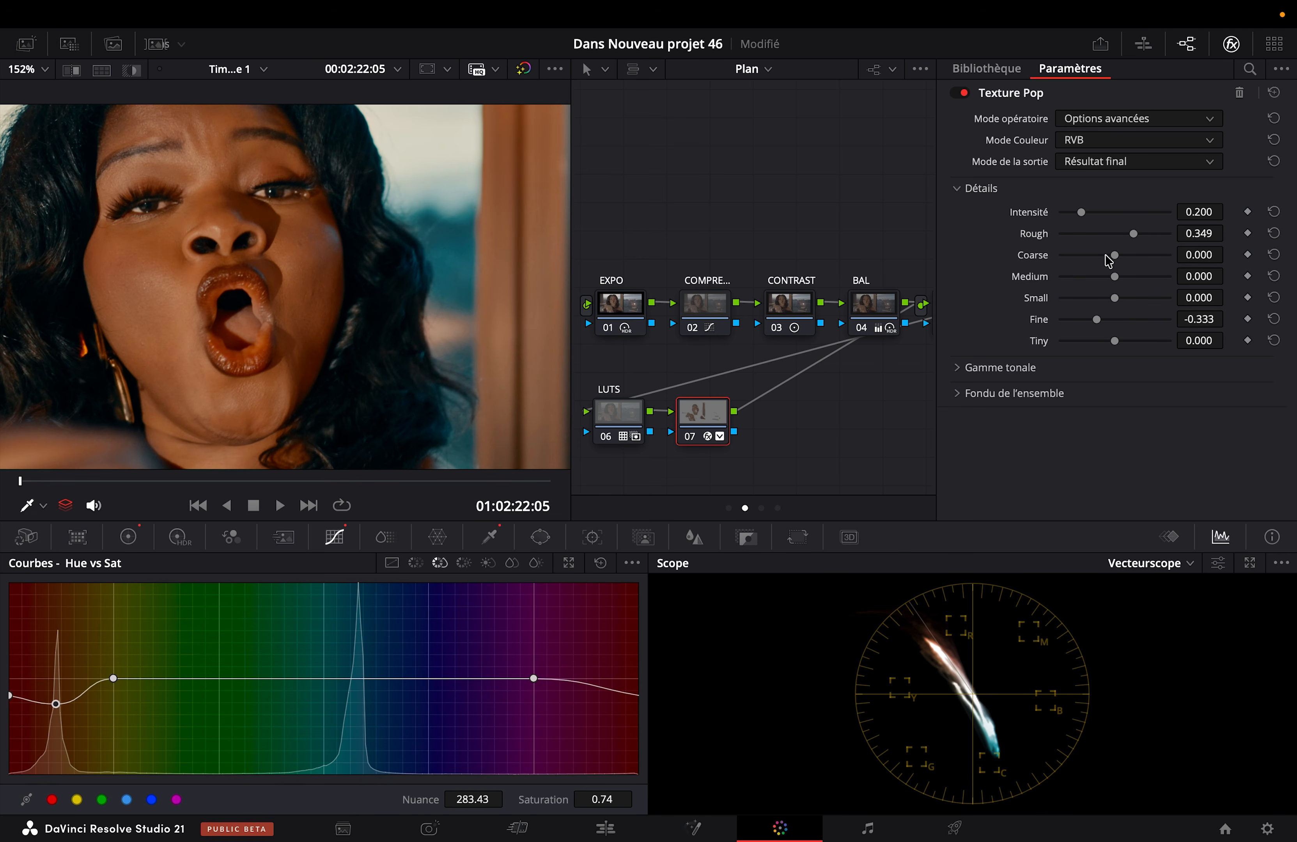
{"action": "left_click", "coordinate": [1135, 255]}
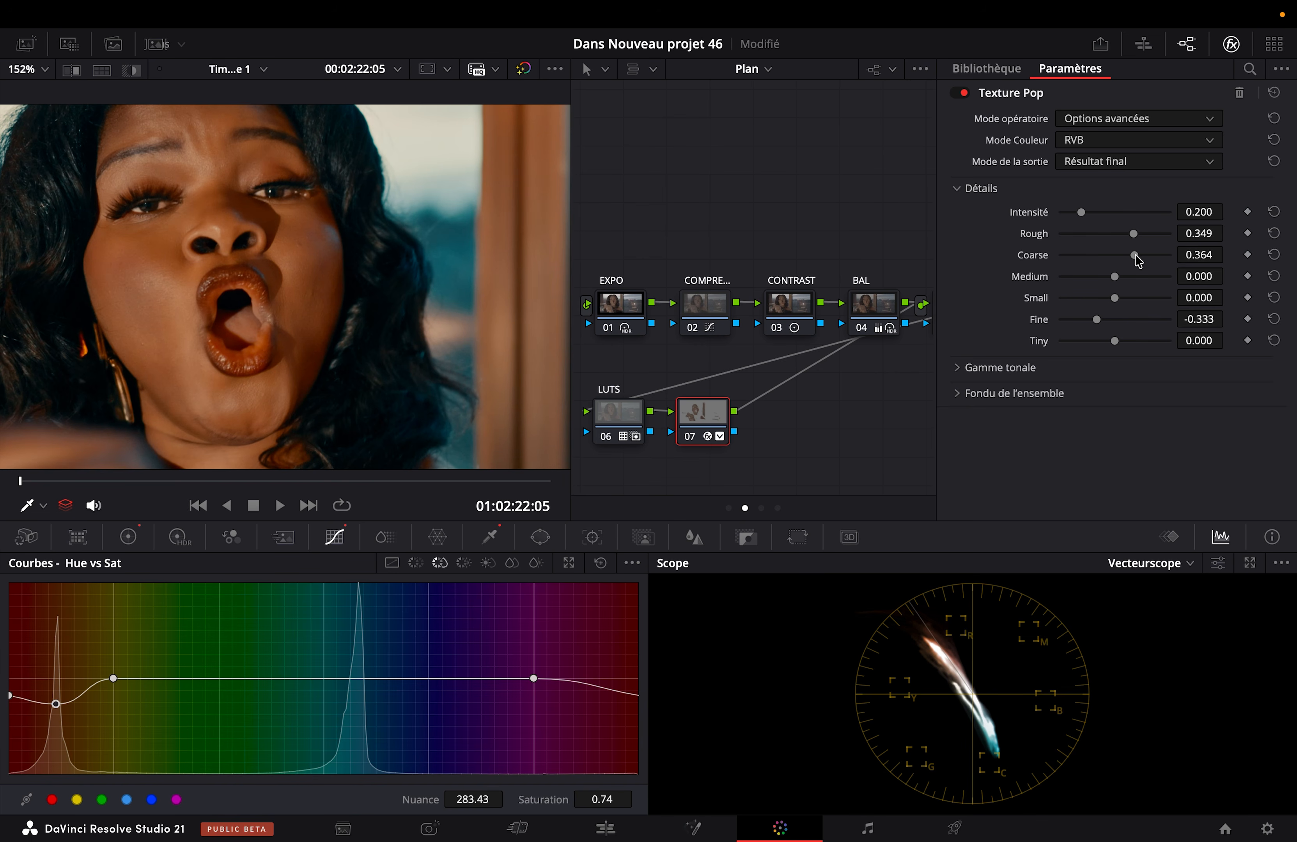
{"action": "left_click", "coordinate": [1274, 255]}
{"action": "left_click", "coordinate": [1102, 256]}
Step: Try different Medium and Small detail strengths in Texture Pop, settling on 0.023 for Medium and -0.039 for Small
{"action": "left_click", "coordinate": [1089, 277]}
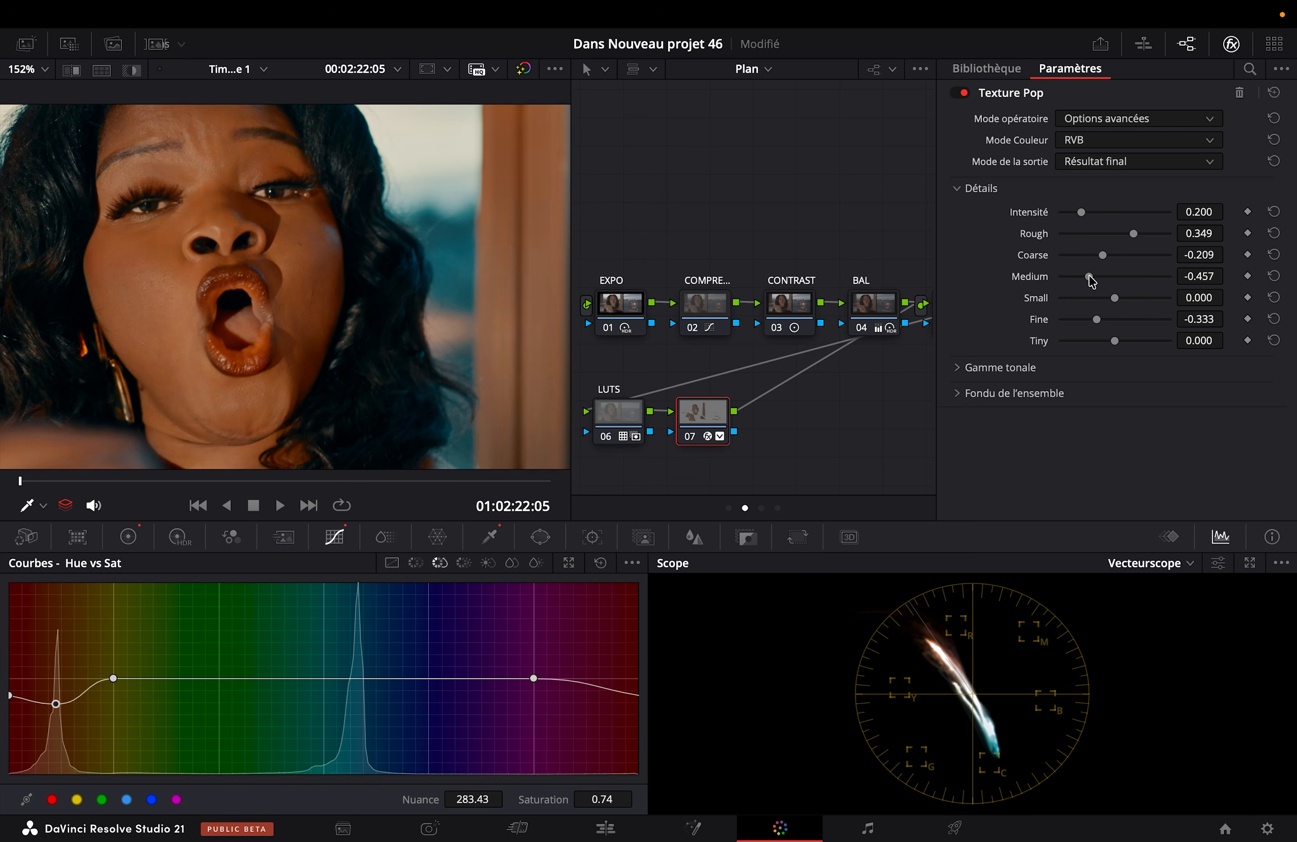
{"action": "left_click", "coordinate": [1131, 276]}
{"action": "left_click", "coordinate": [1274, 276]}
{"action": "left_click", "coordinate": [1091, 298]}
{"action": "left_click", "coordinate": [1130, 298]}
{"action": "left_click_drag", "start_coordinate": [1119, 304], "coordinate": [1113, 306]}
Step: Compare the full-screen image with node 07 disabled and enabled
{"action": "key", "text": "super+f"}
{"action": "key", "text": "super+d"}
{"action": "key", "text": "super+d"}
{"action": "key", "text": "super+d"}
{"action": "key", "text": "super+d"}
{"action": "key", "text": "super+d"}
{"action": "key", "text": "super+d"}
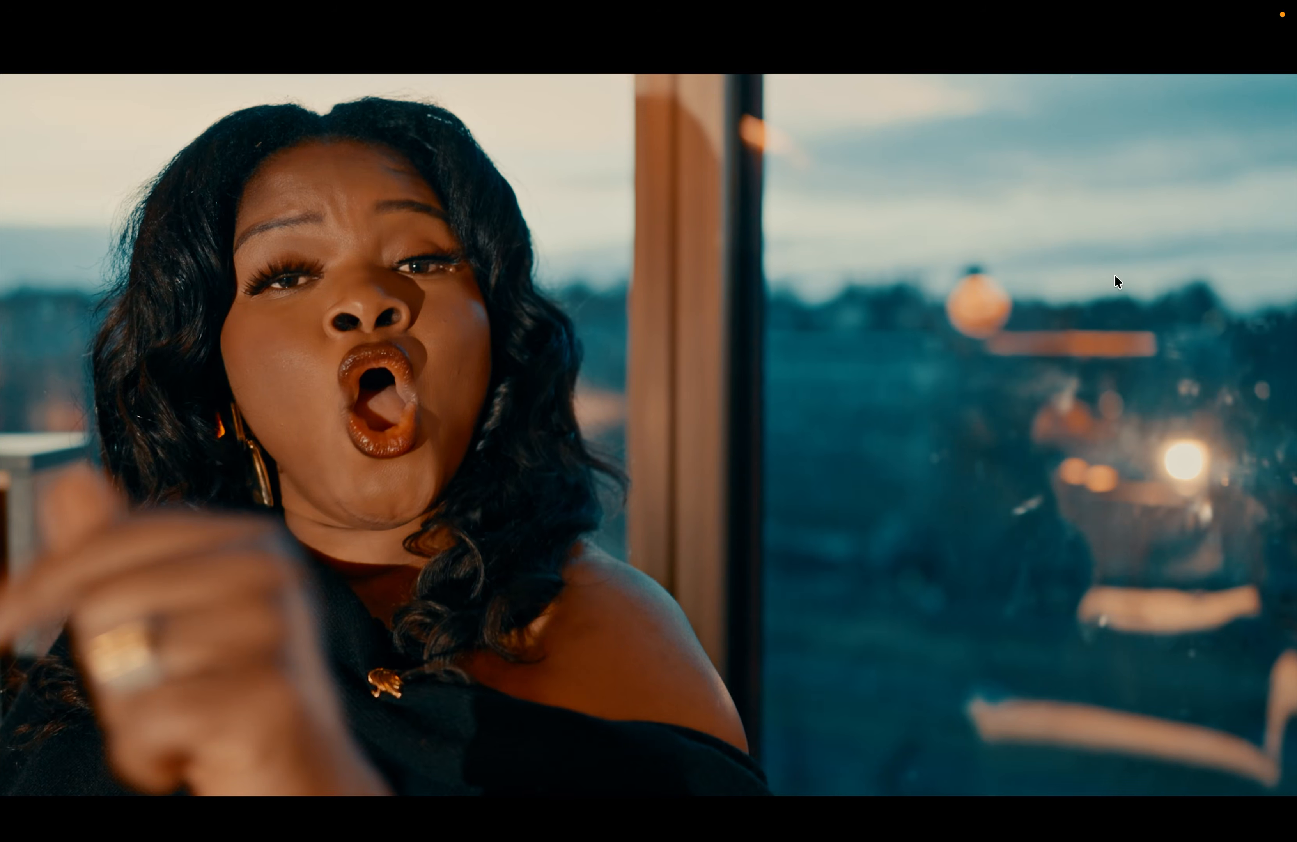
{"action": "key", "text": "super+f"}
Step: Save the project and add a serial node 08 after node 07
{"action": "key", "text": "super+s"}
{"action": "key", "text": "alt+s"}
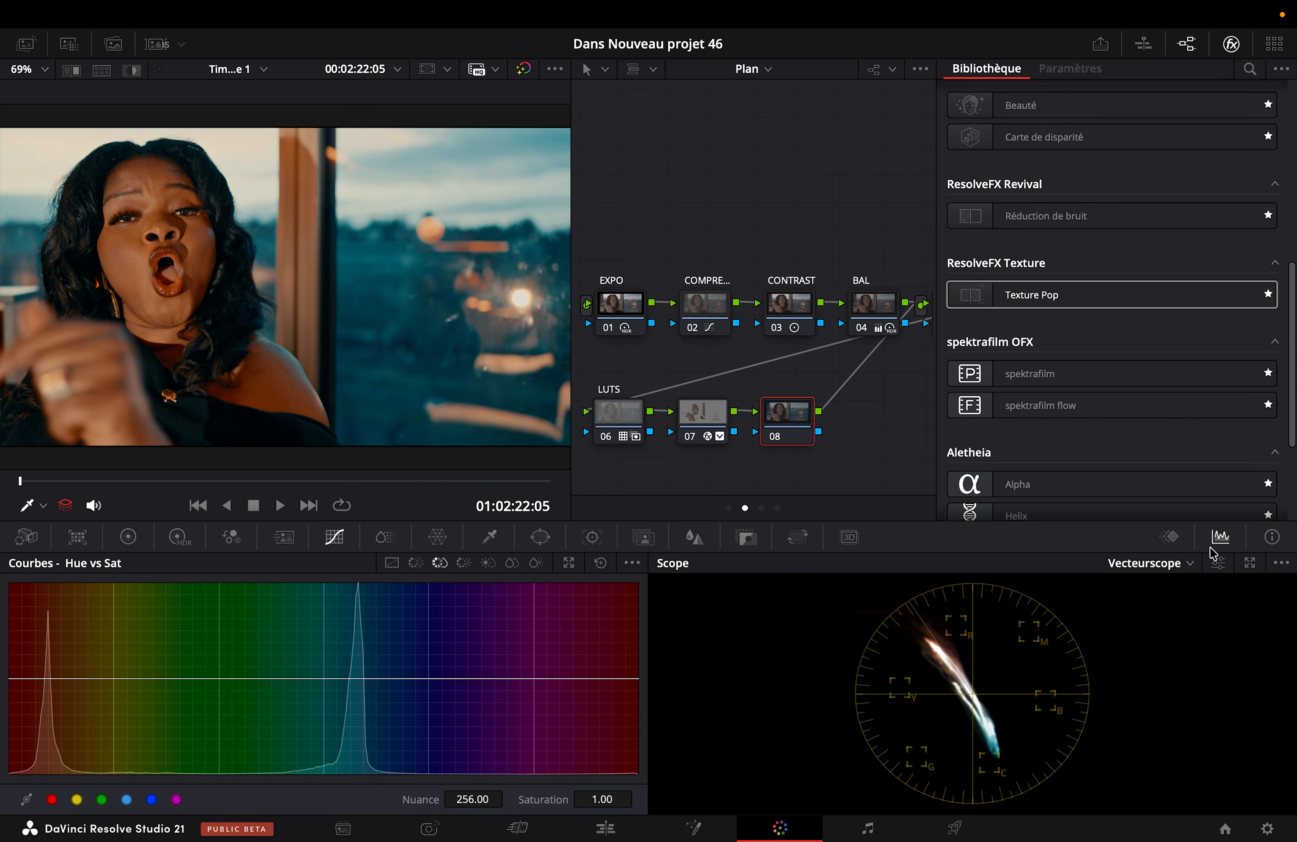
Step: Turn off the Zoom x2 option in the vectorscope's display settings
{"action": "left_click", "coordinate": [1218, 564]}
{"action": "left_click", "coordinate": [1141, 458]}
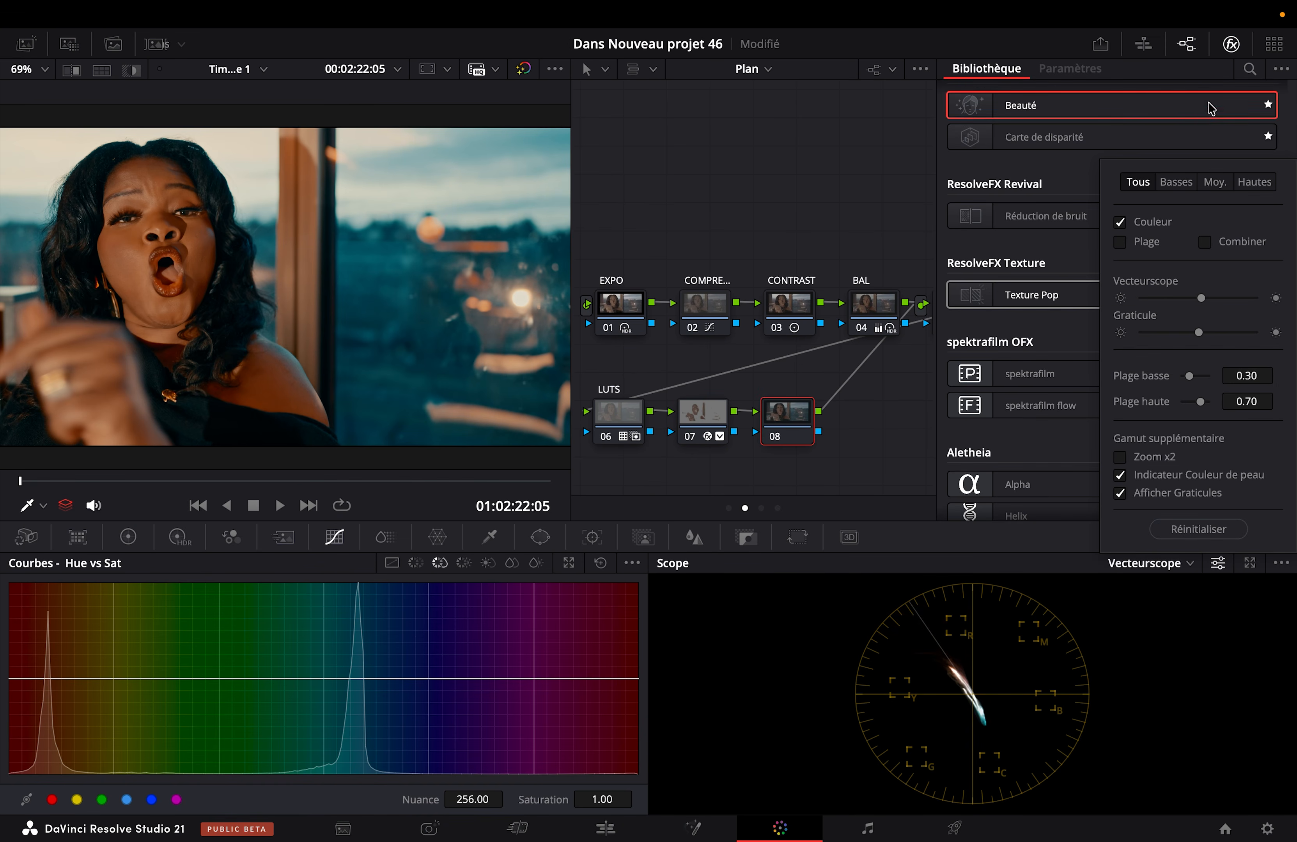
{"action": "left_click", "coordinate": [862, 172]}
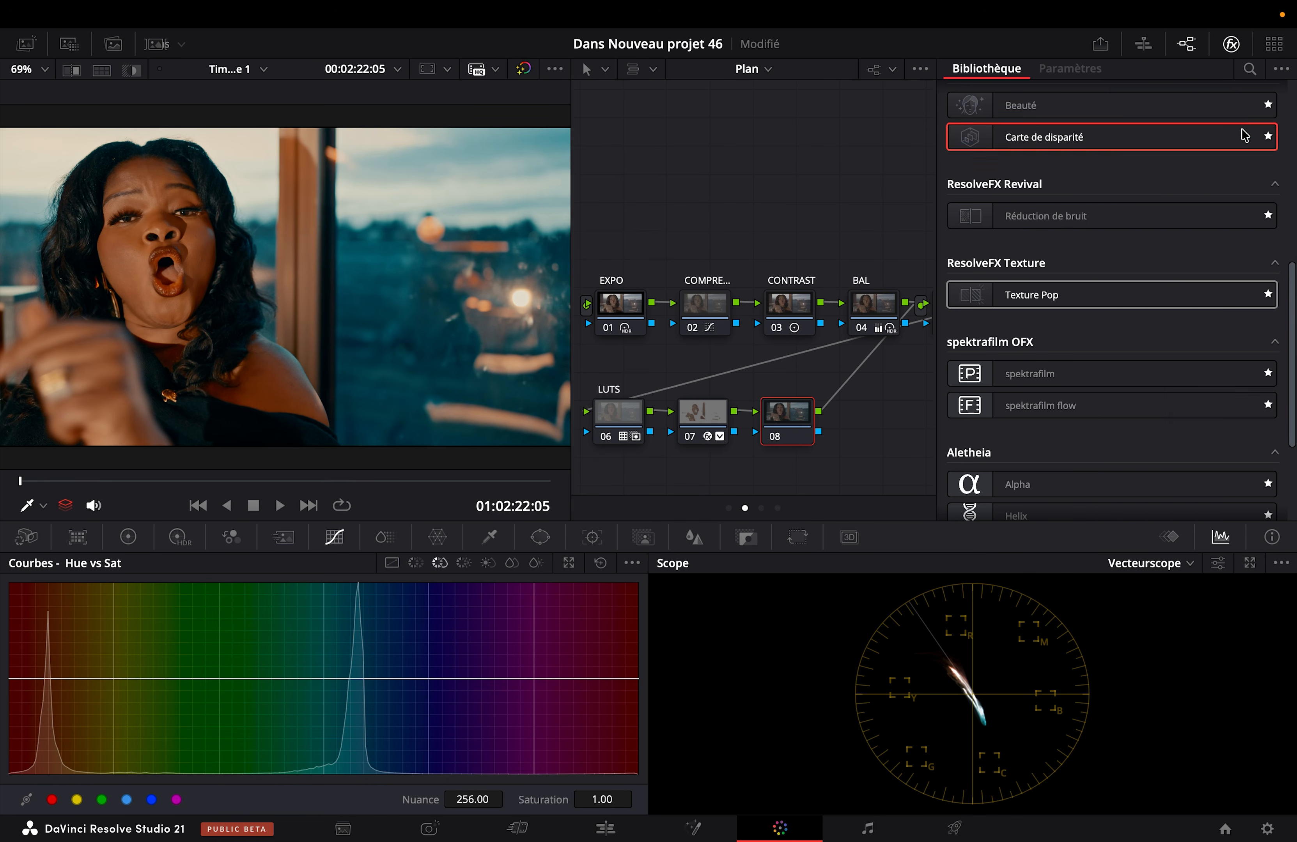
Step: Move the playhead to 01:02:25:00 and compare the image full screen with all grades bypassed and enabled
{"action": "left_click_drag", "start_coordinate": [212, 481], "coordinate": [289, 481]}
{"action": "key", "text": "super+f"}
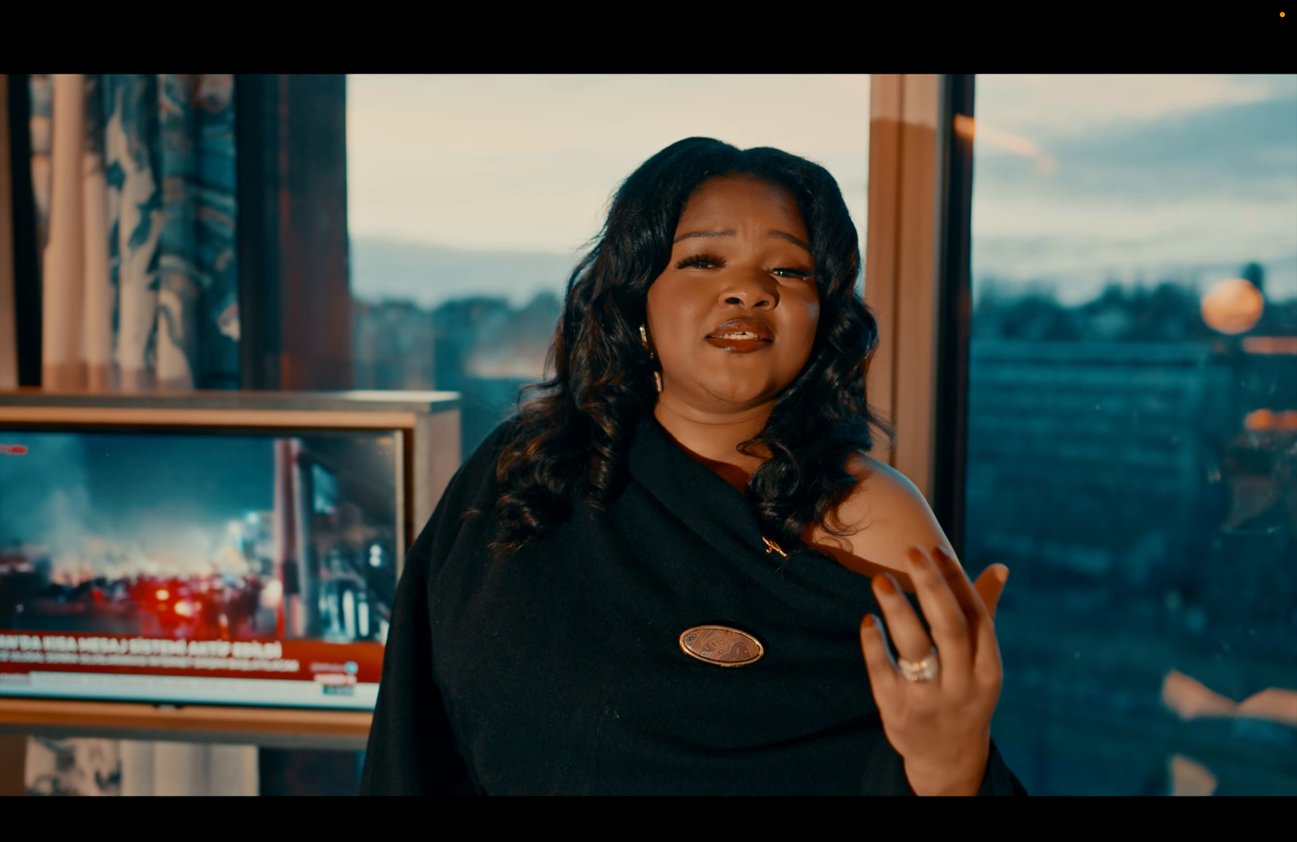
{"action": "key", "text": "shift+d"}
{"action": "key", "text": "shift+d"}
{"action": "key", "text": "super+f"}
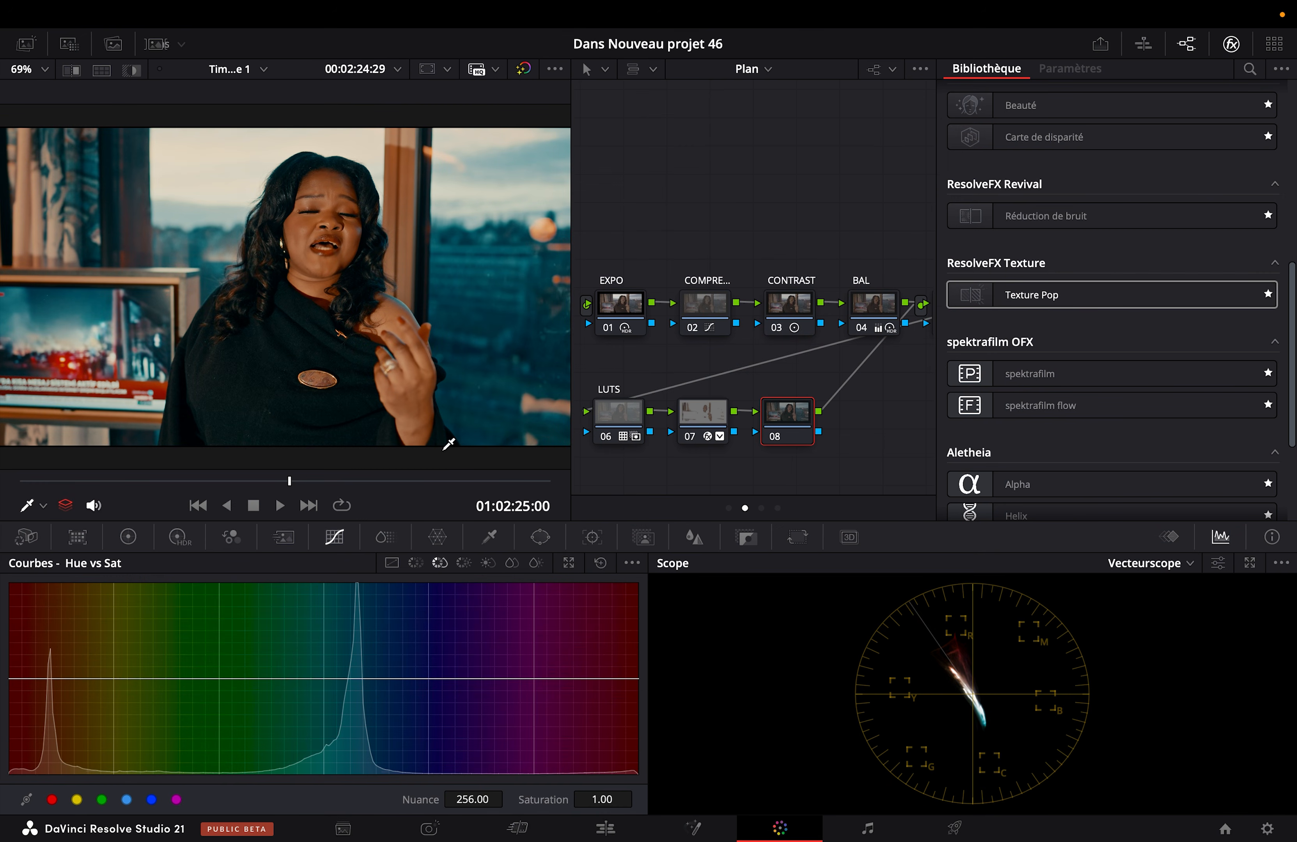
Step: Try lowering the zero-saturation end of node 08's Sat vs Sat curve to 0.74, and reset the curve
{"action": "scroll", "coordinate": [304, 376], "scroll_direction": "up", "scroll_amount": 2}
{"action": "scroll", "coordinate": [272, 345], "scroll_direction": "up", "scroll_amount": 2}
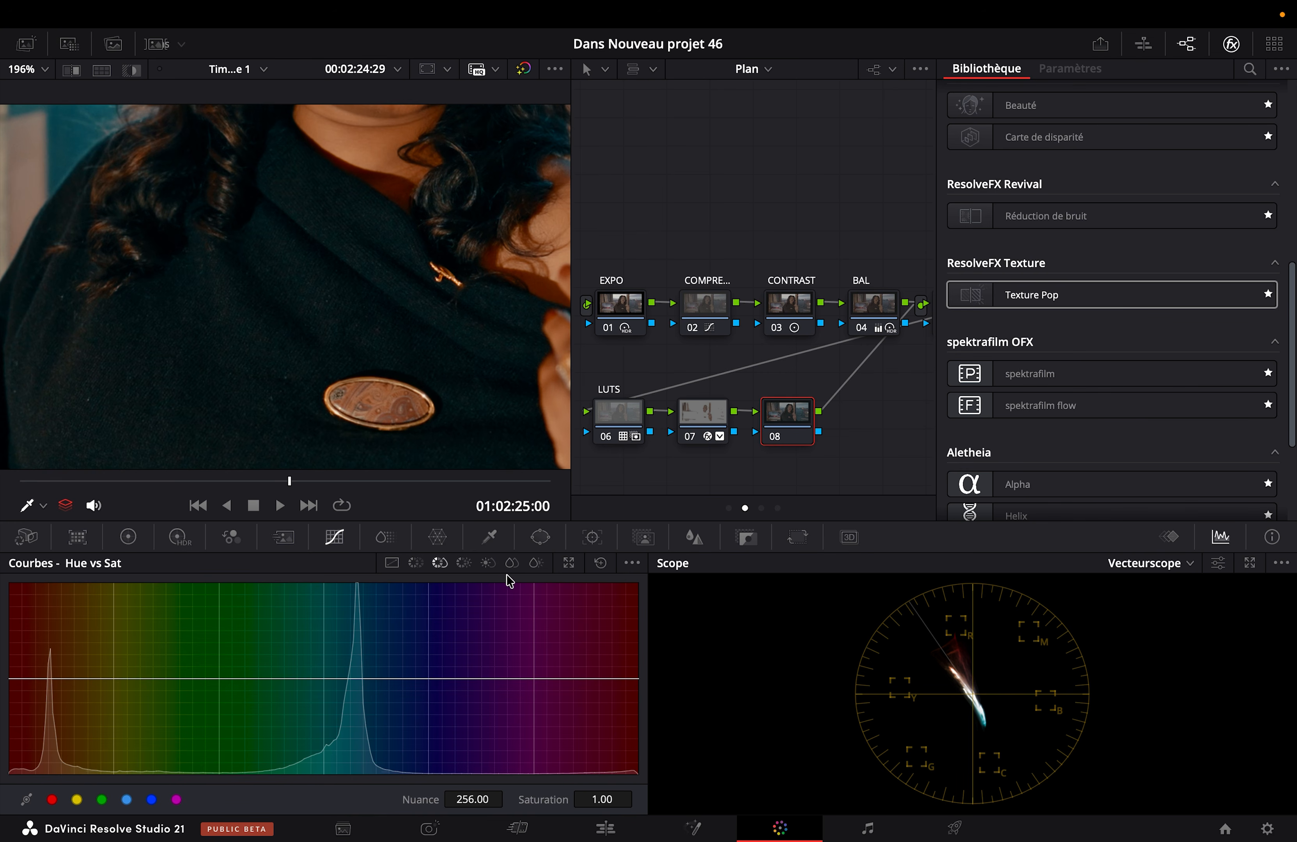
{"action": "left_click", "coordinate": [488, 564]}
{"action": "left_click", "coordinate": [463, 564]}
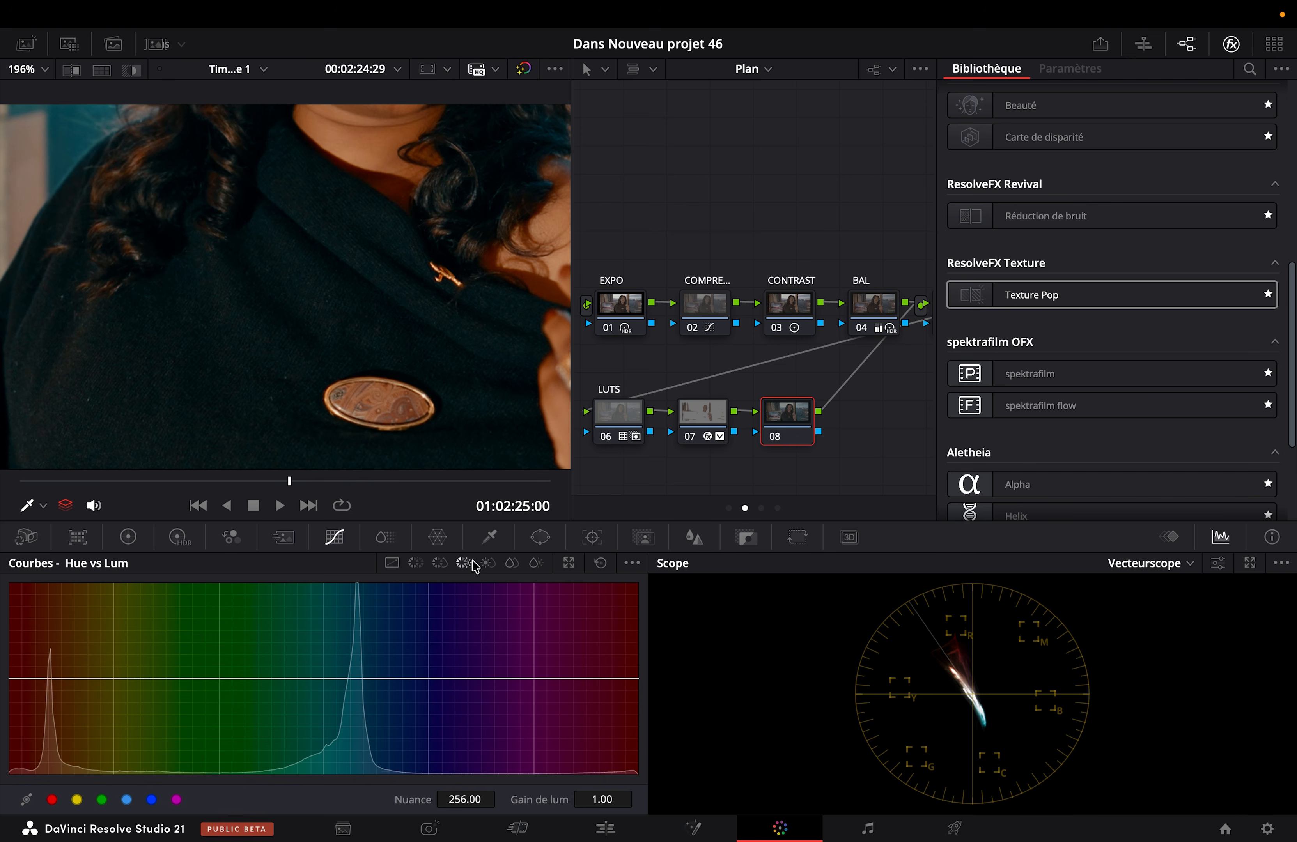
{"action": "left_click", "coordinate": [439, 564]}
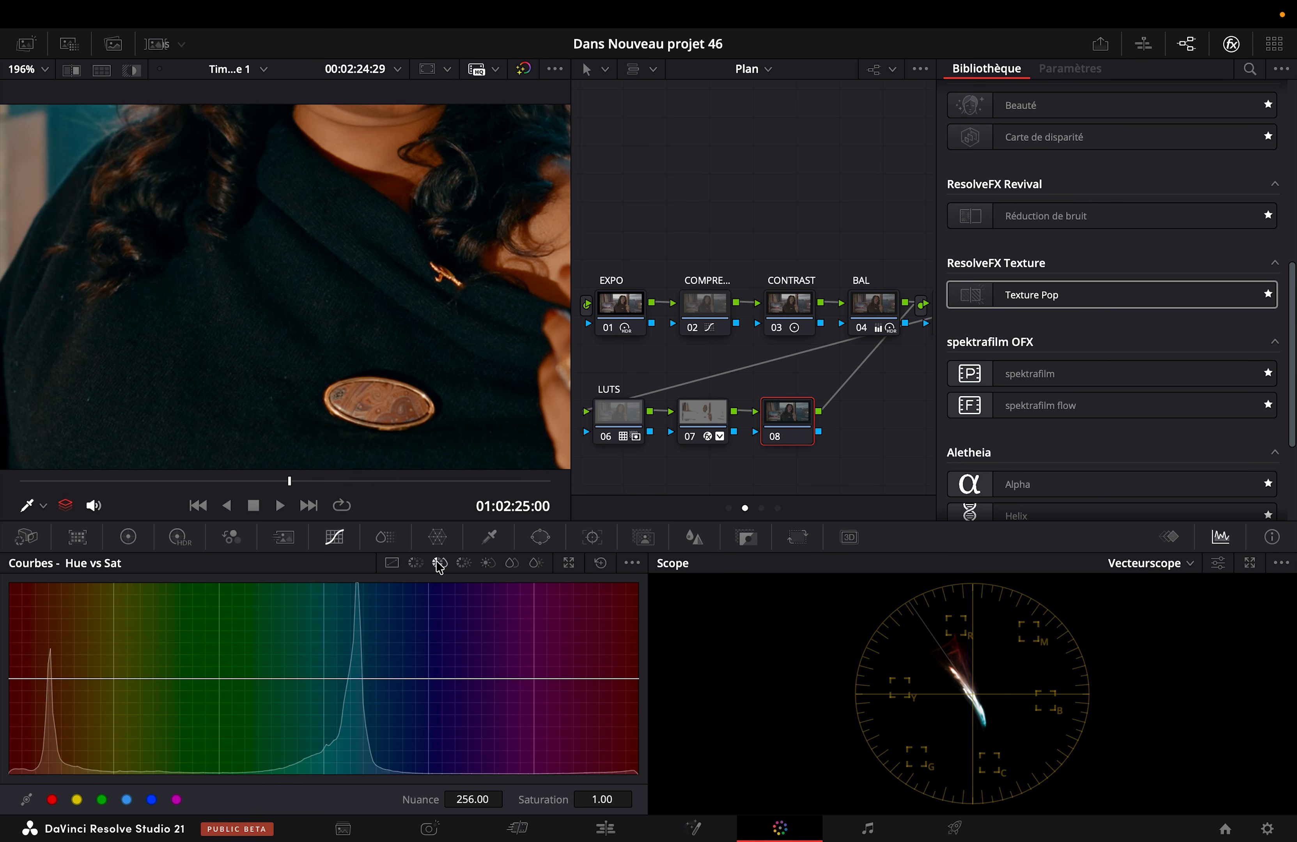
{"action": "left_click", "coordinate": [511, 564]}
{"action": "left_click_drag", "start_coordinate": [10, 681], "coordinate": [6, 707]}
{"action": "key", "text": "shift+z"}
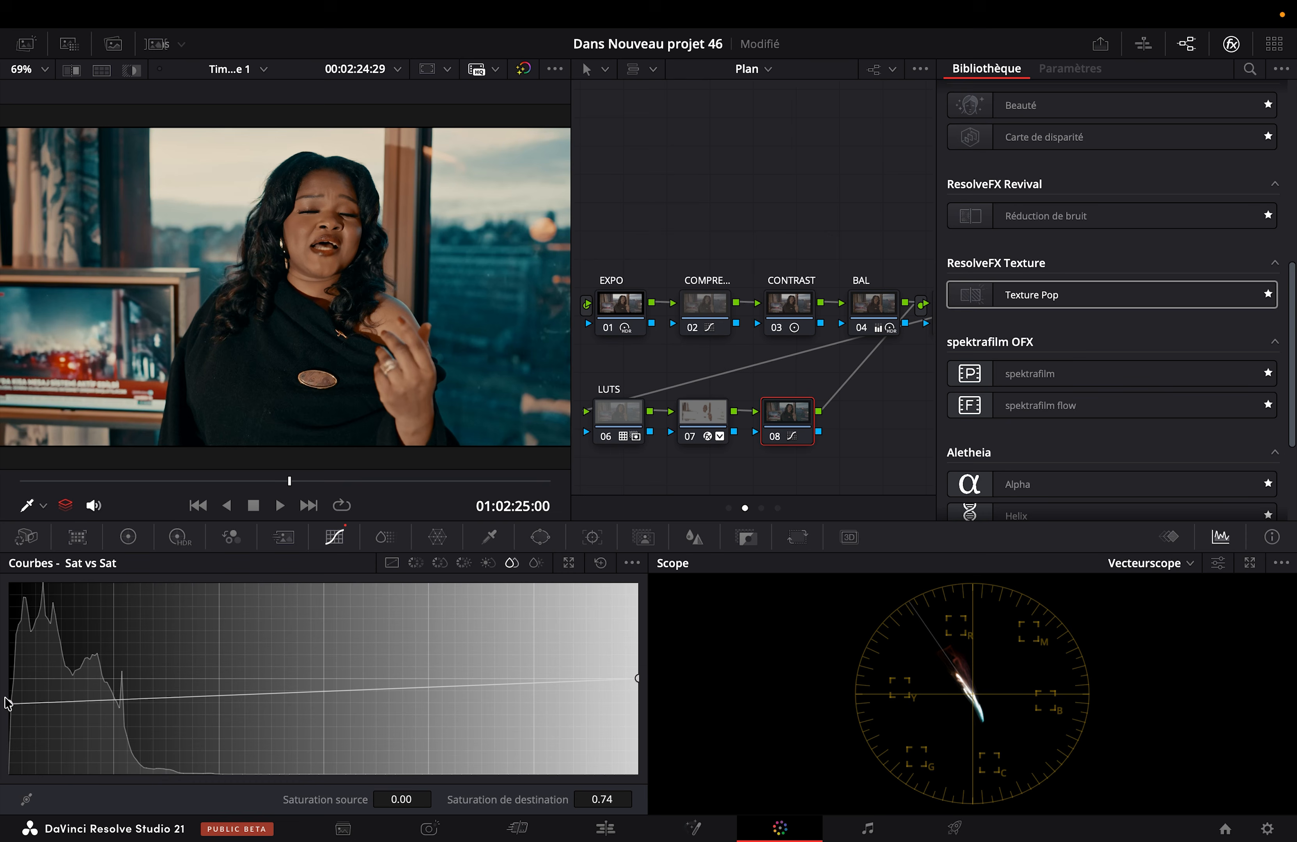
{"action": "left_click", "coordinate": [601, 564]}
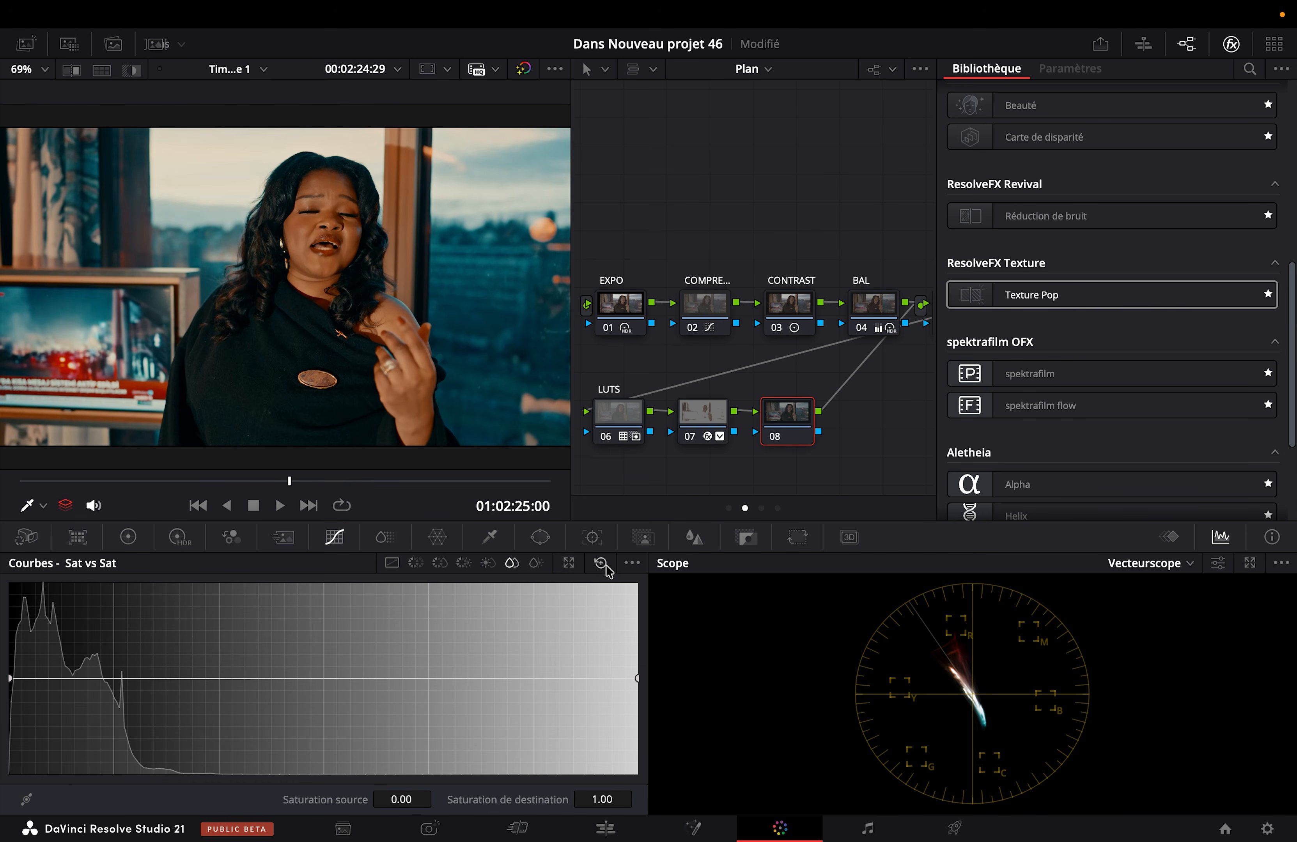
Step: Open node 08's Hue vs Sat curve and add control points for the cyan range
{"action": "left_click", "coordinate": [443, 564]}
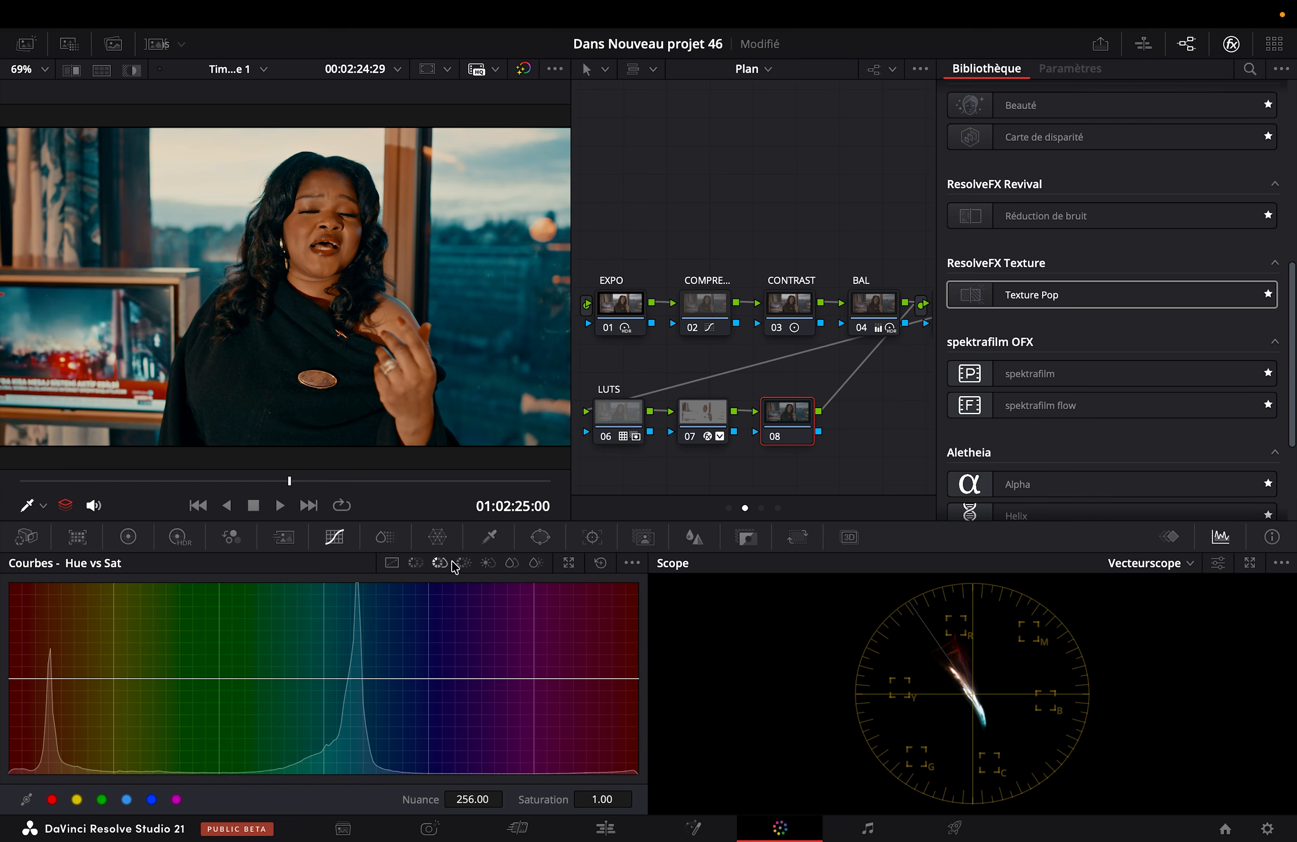
{"action": "left_click", "coordinate": [126, 800]}
Step: Label node 07 as SKIN and node 08 as HU
{"action": "left_click", "coordinate": [706, 426]}
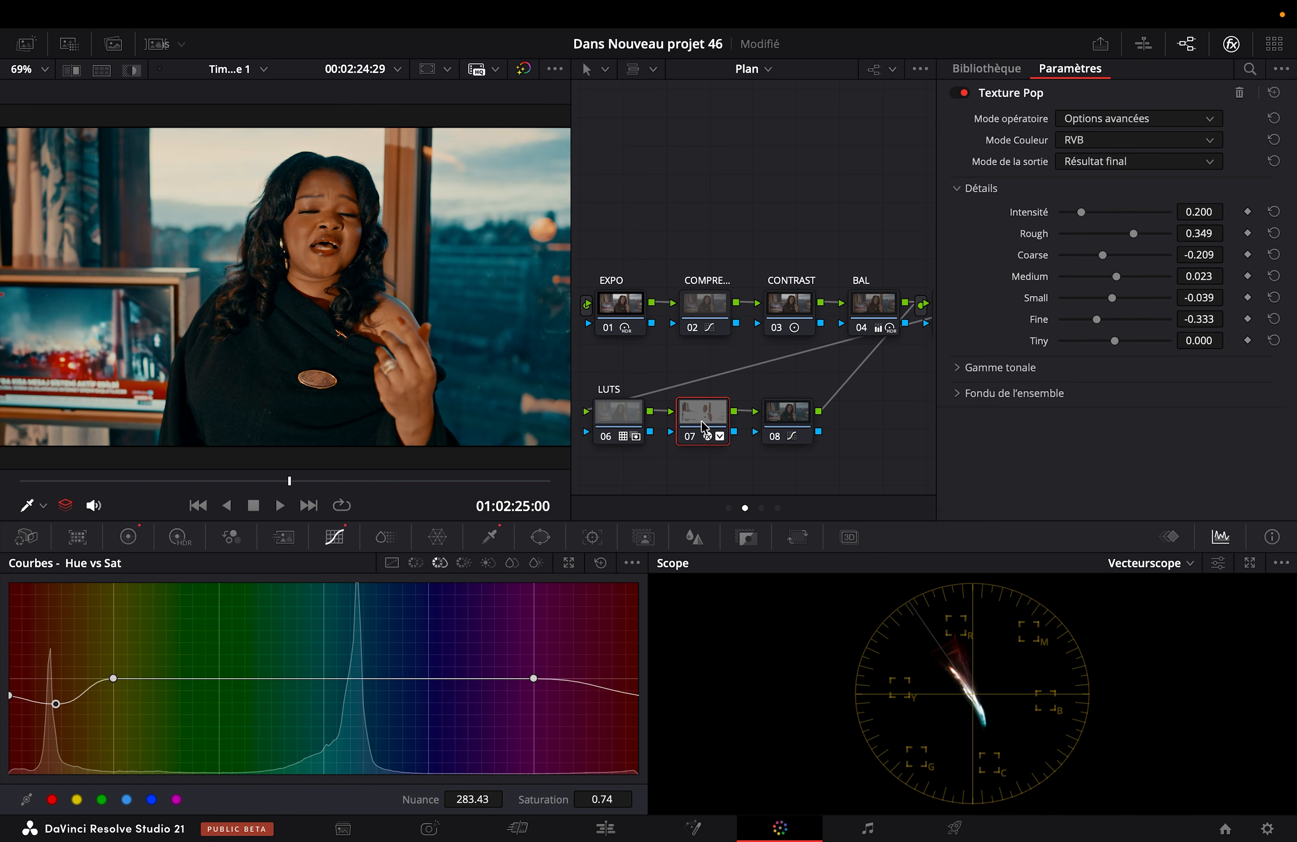
{"action": "right_click", "coordinate": [706, 426]}
{"action": "left_click", "coordinate": [726, 458]}
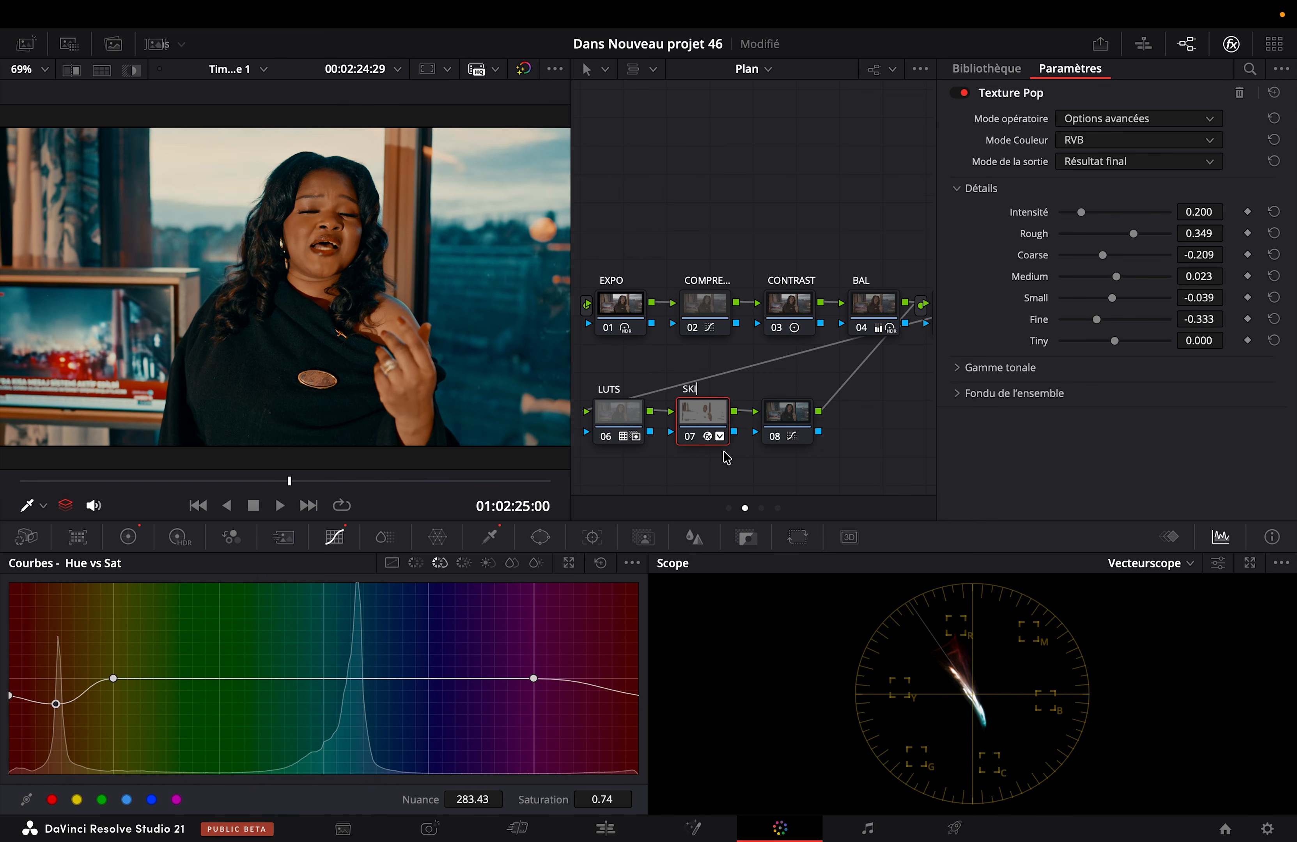
{"action": "left_click", "coordinate": [764, 436]}
{"action": "right_click", "coordinate": [800, 418]}
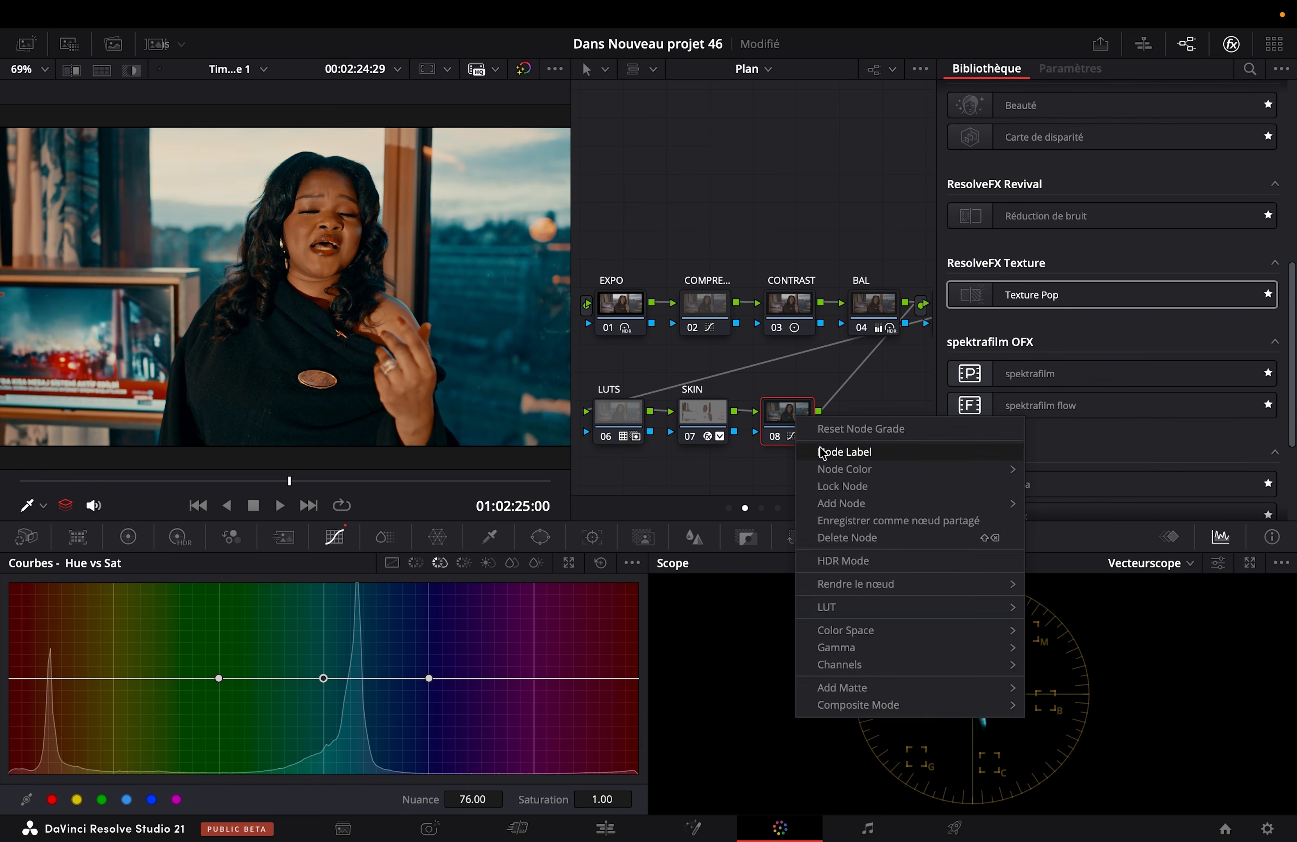
{"action": "left_click", "coordinate": [822, 451]}
{"action": "type", "text": "HU"}
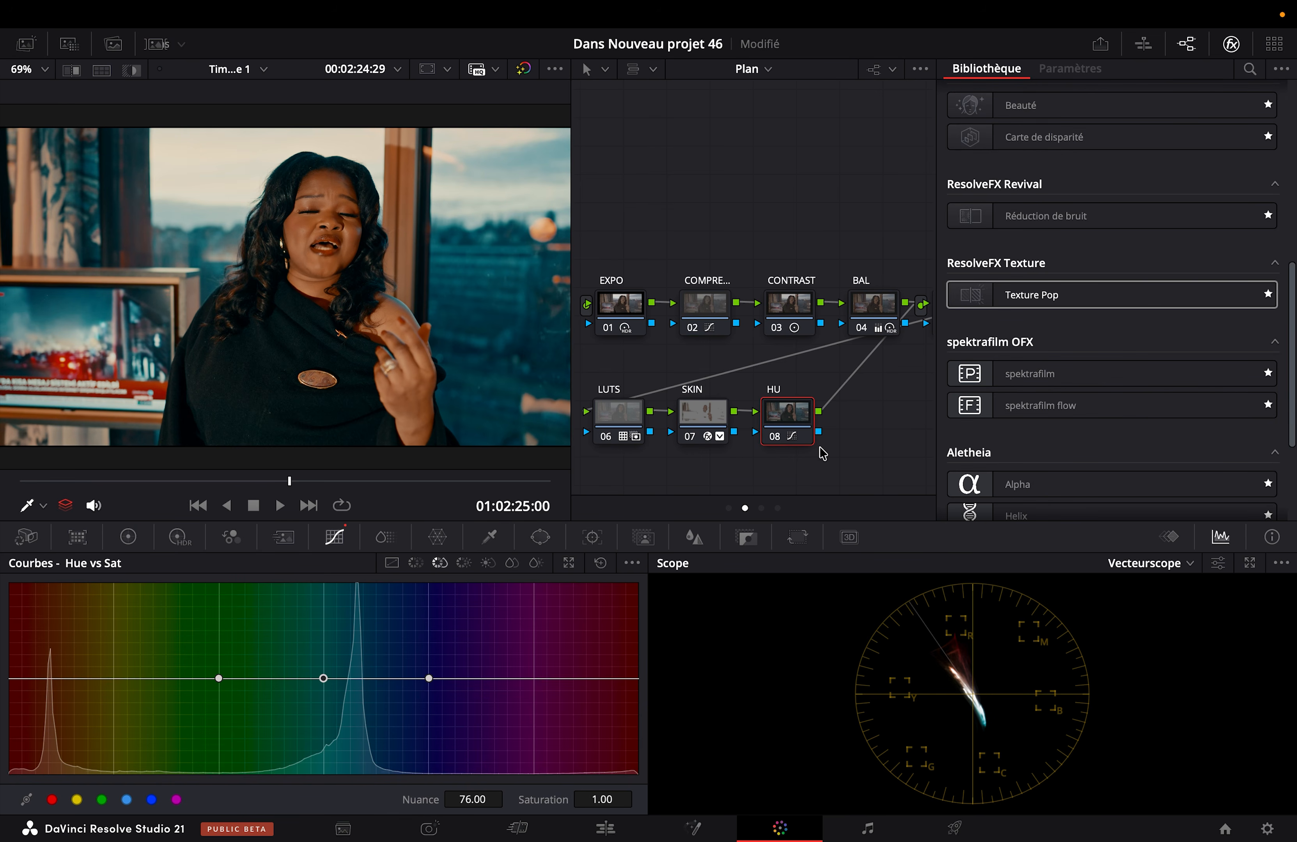
Step: Try strongly desaturating the cyan range in node 08's Hue vs Sat curve, check the image full screen, and reset the curve
{"action": "left_click_drag", "start_coordinate": [325, 678], "coordinate": [345, 840]}
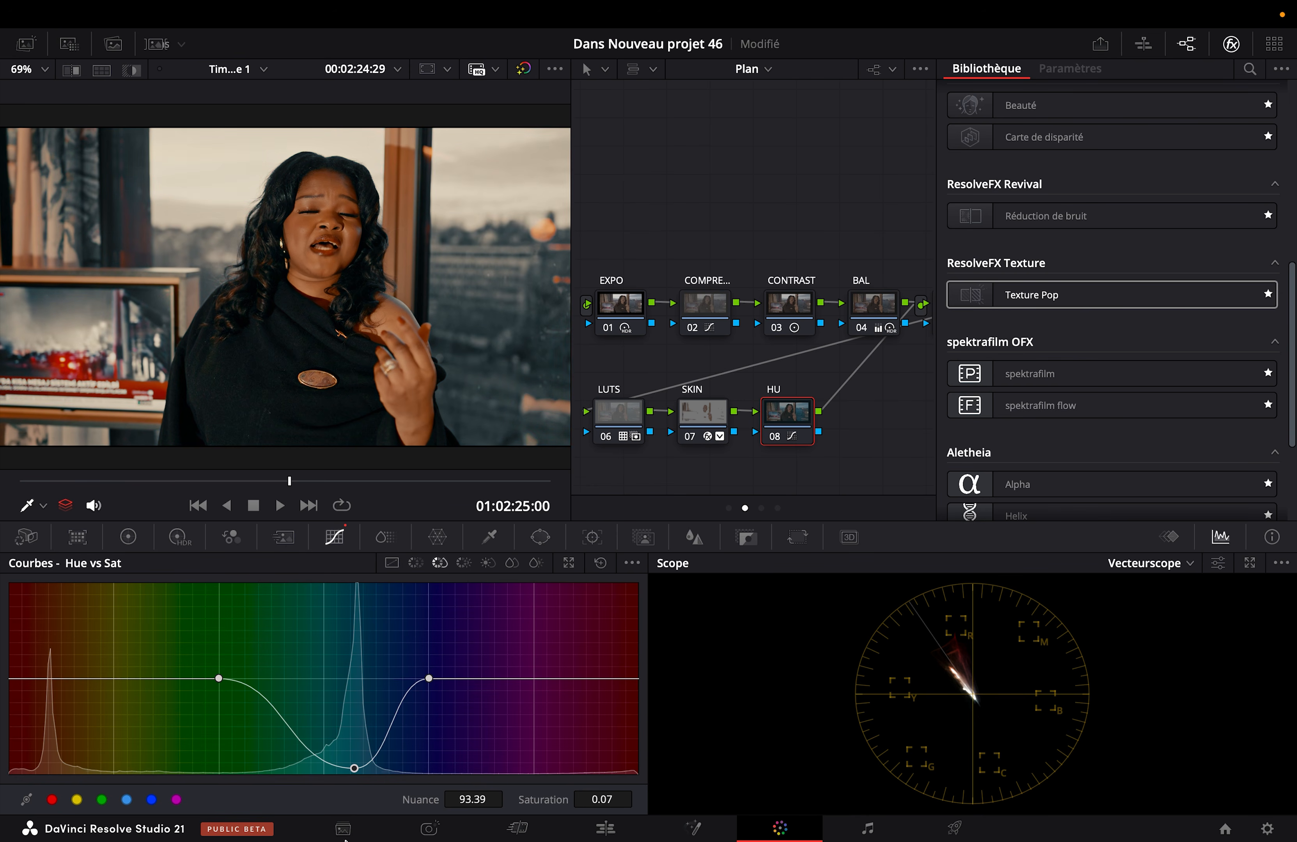
{"action": "left_click_drag", "start_coordinate": [328, 781], "coordinate": [327, 738]}
{"action": "key", "text": "super+f"}
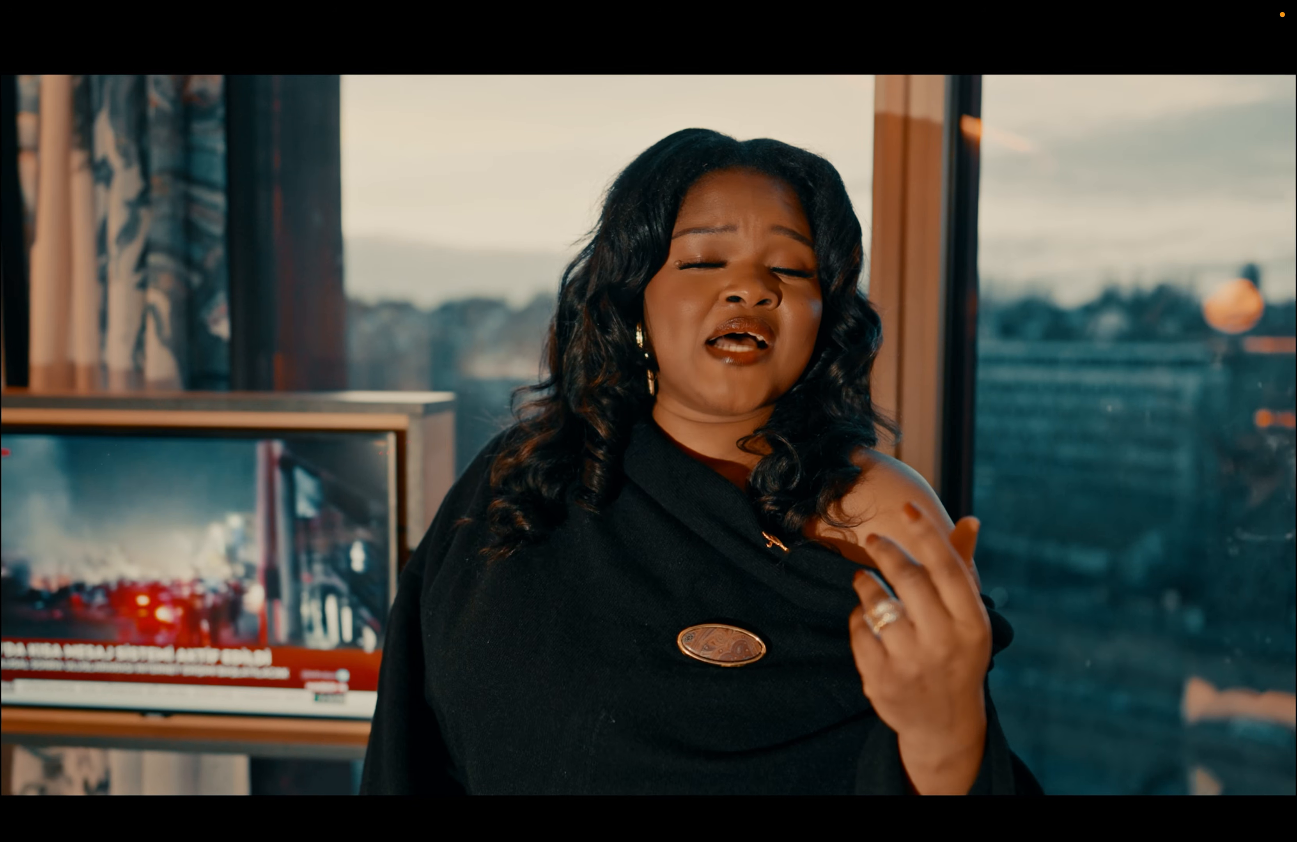
{"action": "key", "text": "super+f"}
{"action": "mouse_move", "coordinate": [328, 736]}
{"action": "left_mouse_down"}
{"action": "mouse_move", "coordinate": [331, 558]}
{"action": "mouse_move", "coordinate": [331, 755]}
{"action": "mouse_move", "coordinate": [330, 739]}
{"action": "left_mouse_up"}
{"action": "left_click", "coordinate": [608, 564]}
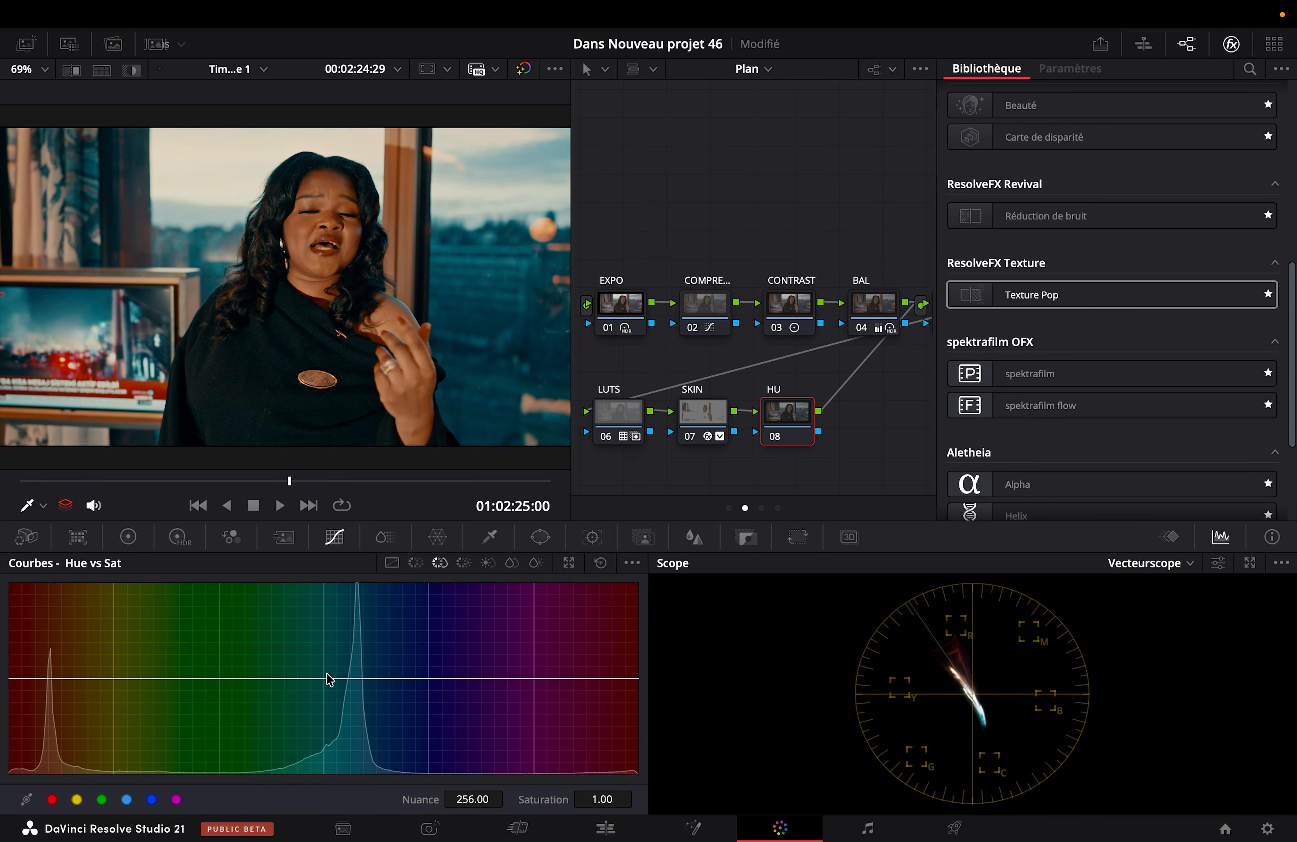
Step: Lower the cyan point of node 08's Hue vs Sat curve to 0.57 saturation and compare the node on and off full screen
{"action": "left_click", "coordinate": [127, 800]}
{"action": "left_click_drag", "start_coordinate": [323, 678], "coordinate": [325, 723]}
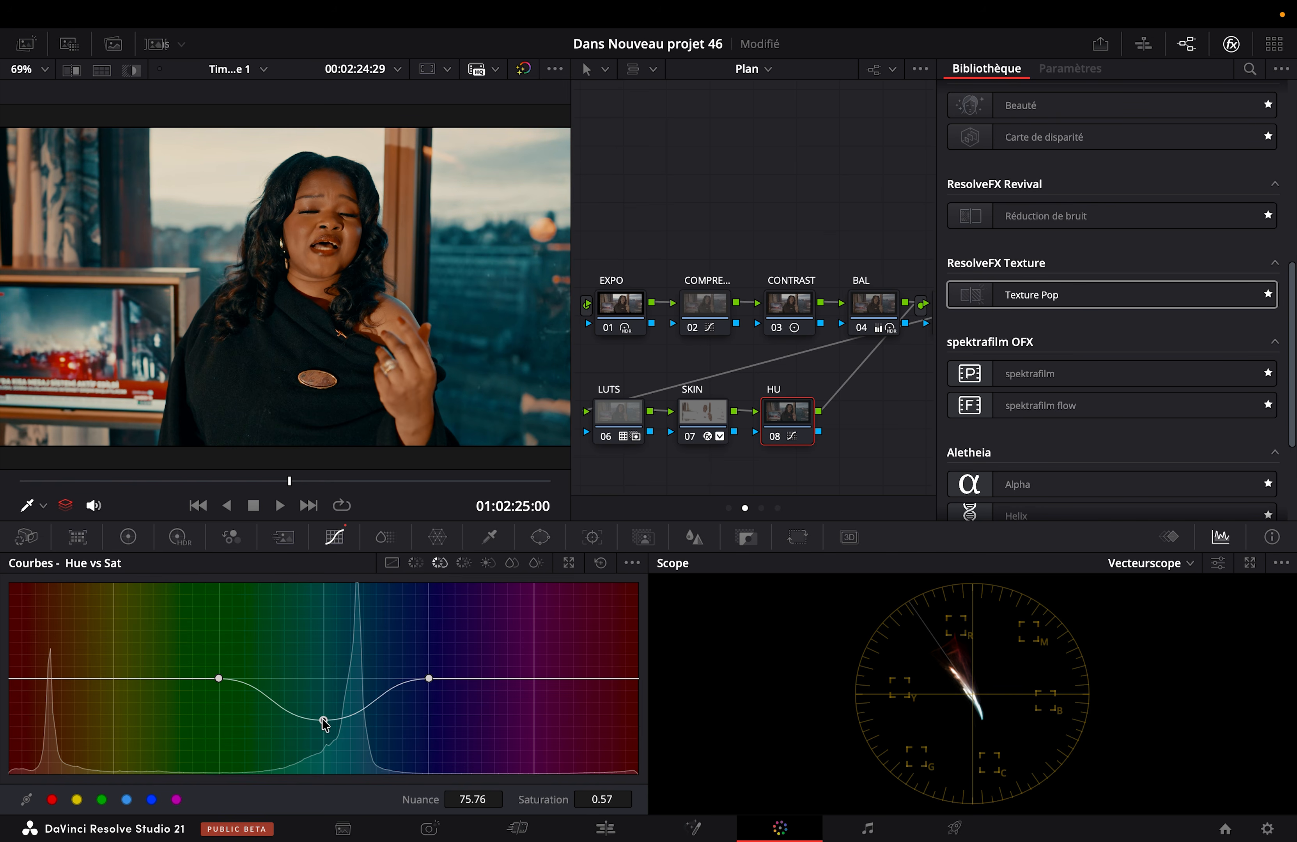
{"action": "key", "text": "super+f"}
{"action": "key", "text": "super+d"}
{"action": "key", "text": "super+d"}
{"action": "key", "text": "super+d"}
{"action": "key", "text": "super+d"}
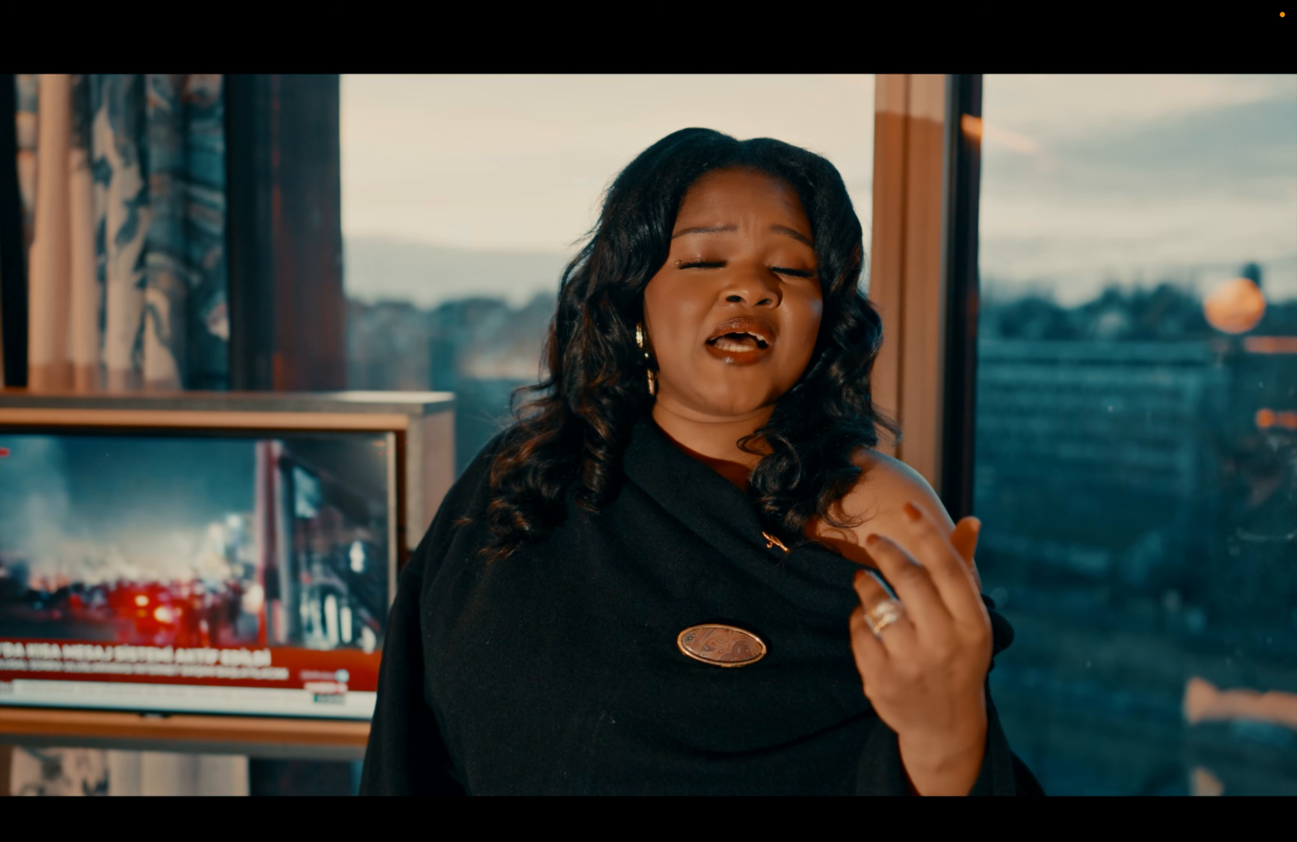
{"action": "key", "text": "super+f"}
Step: At 01:02:26:10, tint node 08's shadows on the Log wheels to red 0.04, green -0.01 and blue 0.00
{"action": "left_click_drag", "start_coordinate": [328, 481], "coordinate": [427, 481]}
{"action": "scroll", "coordinate": [304, 378], "scroll_direction": "up", "scroll_amount": 3}
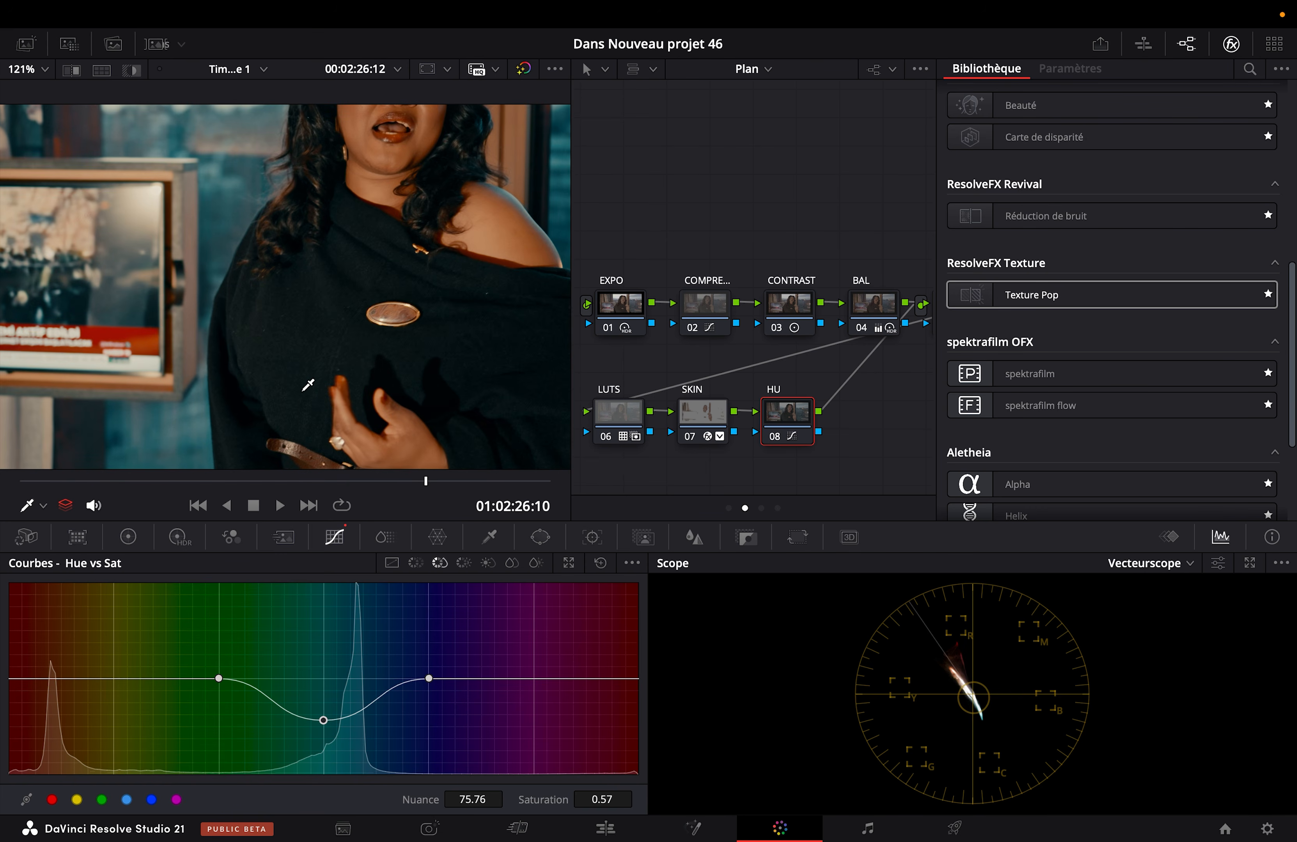
{"action": "left_click", "coordinate": [128, 537]}
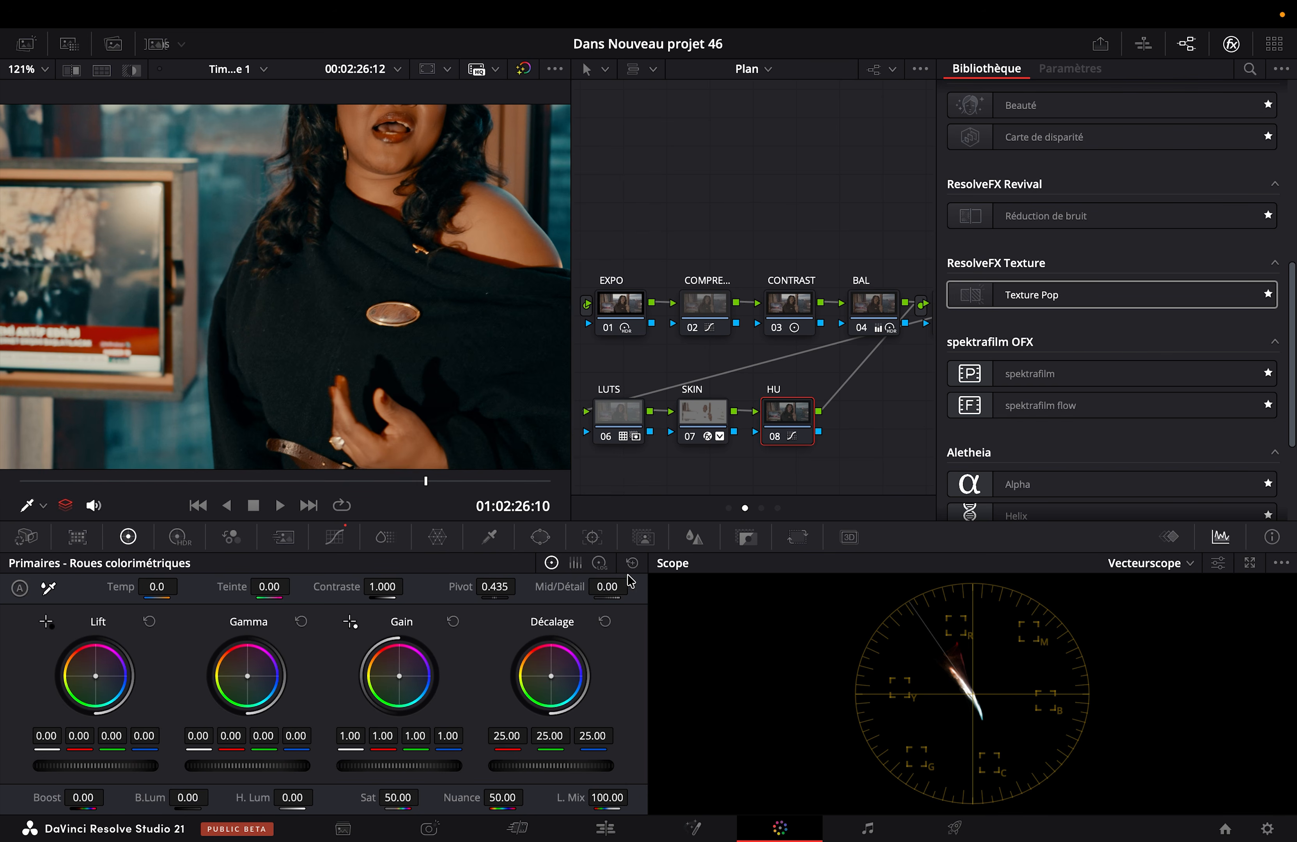
{"action": "left_click", "coordinate": [600, 563]}
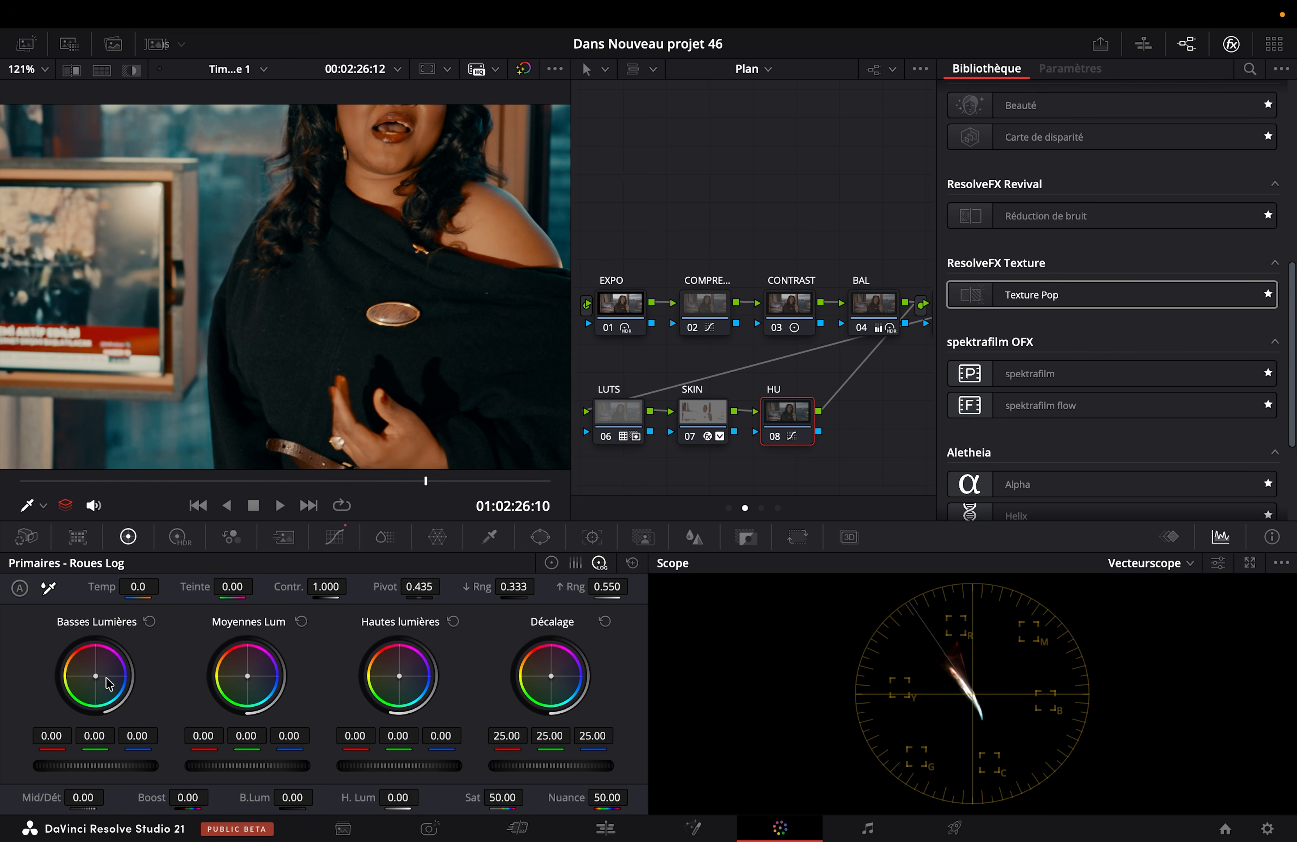
{"action": "left_click_drag", "start_coordinate": [95, 677], "coordinate": [87, 671]}
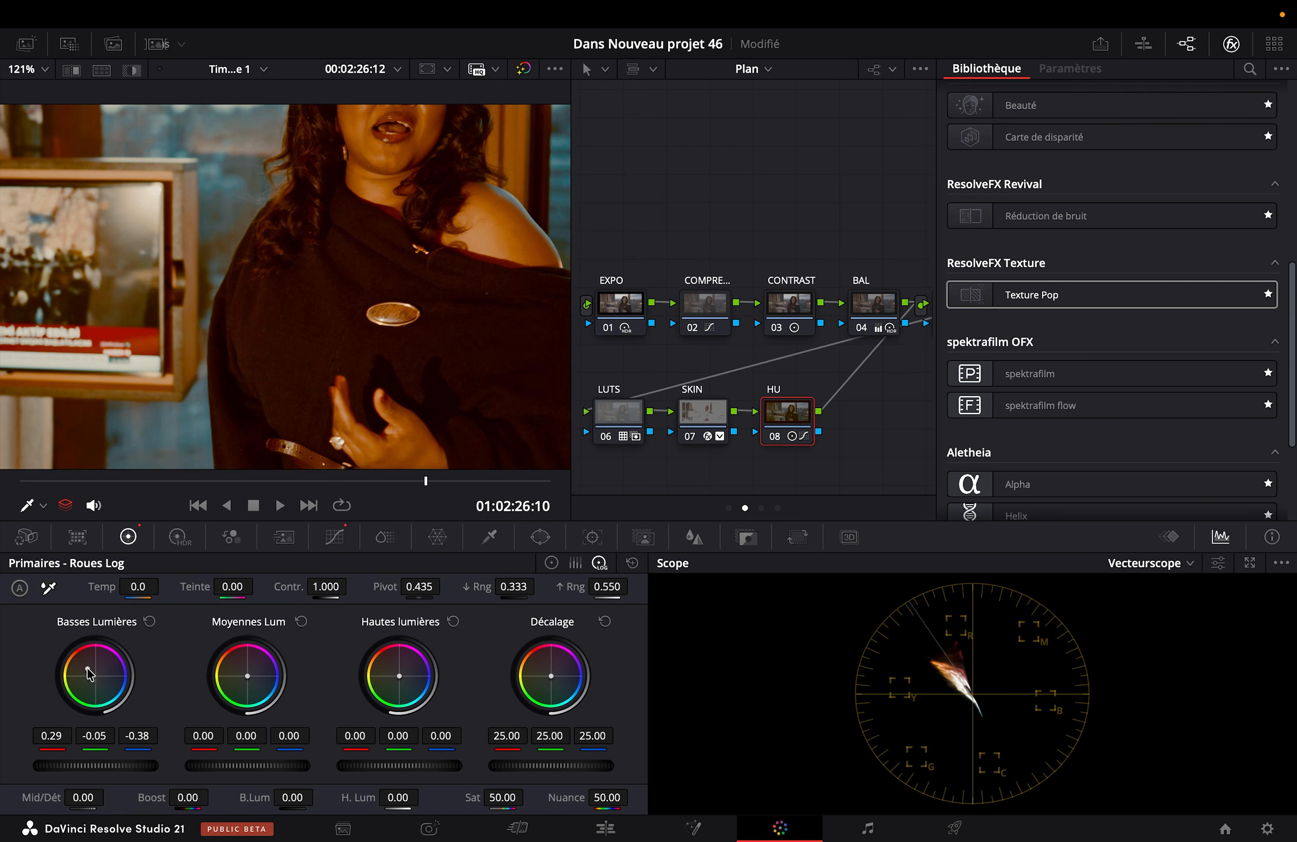
{"action": "left_click", "coordinate": [150, 621]}
{"action": "left_click_drag", "start_coordinate": [95, 676], "coordinate": [96, 677]}
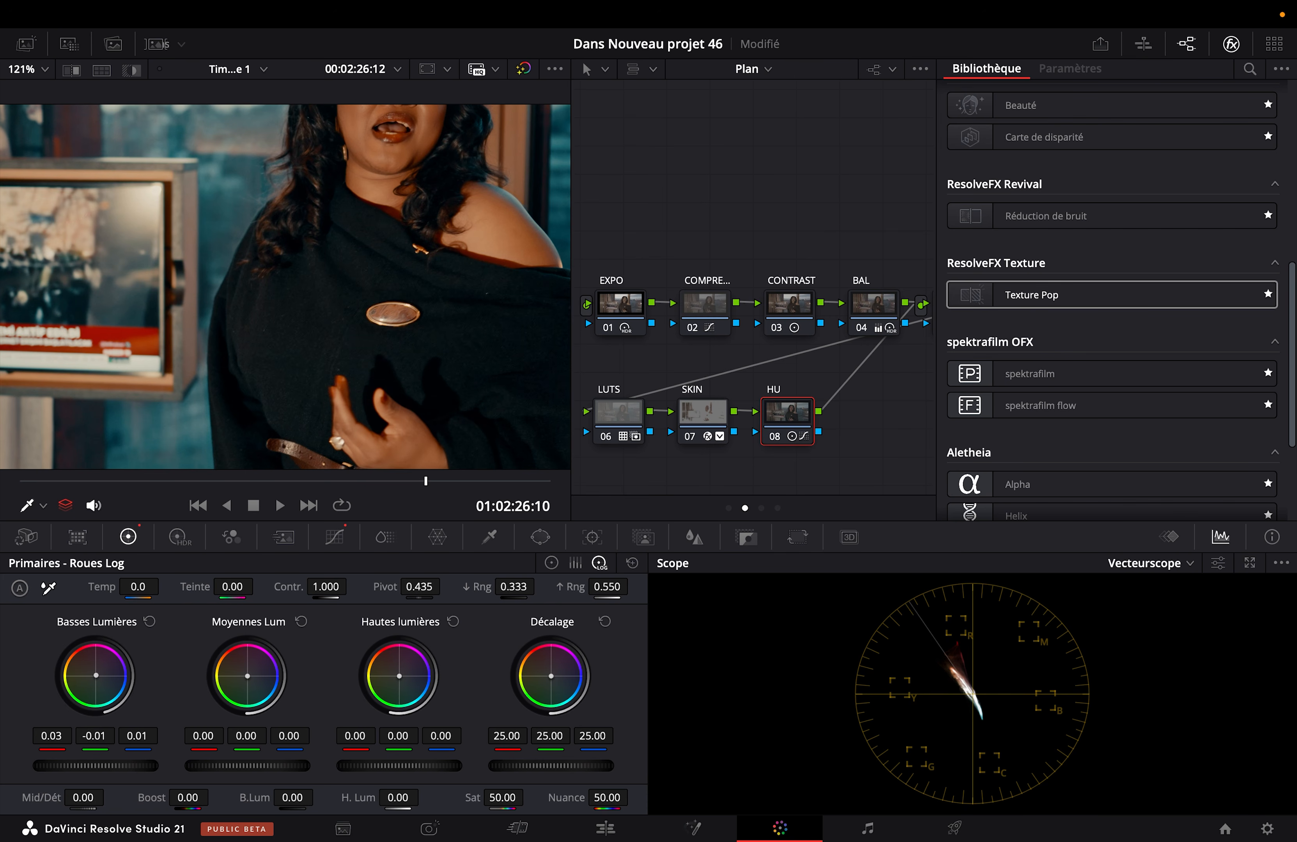
{"action": "left_click_drag", "start_coordinate": [95, 676], "coordinate": [95, 676]}
{"action": "key", "text": "shift+z"}
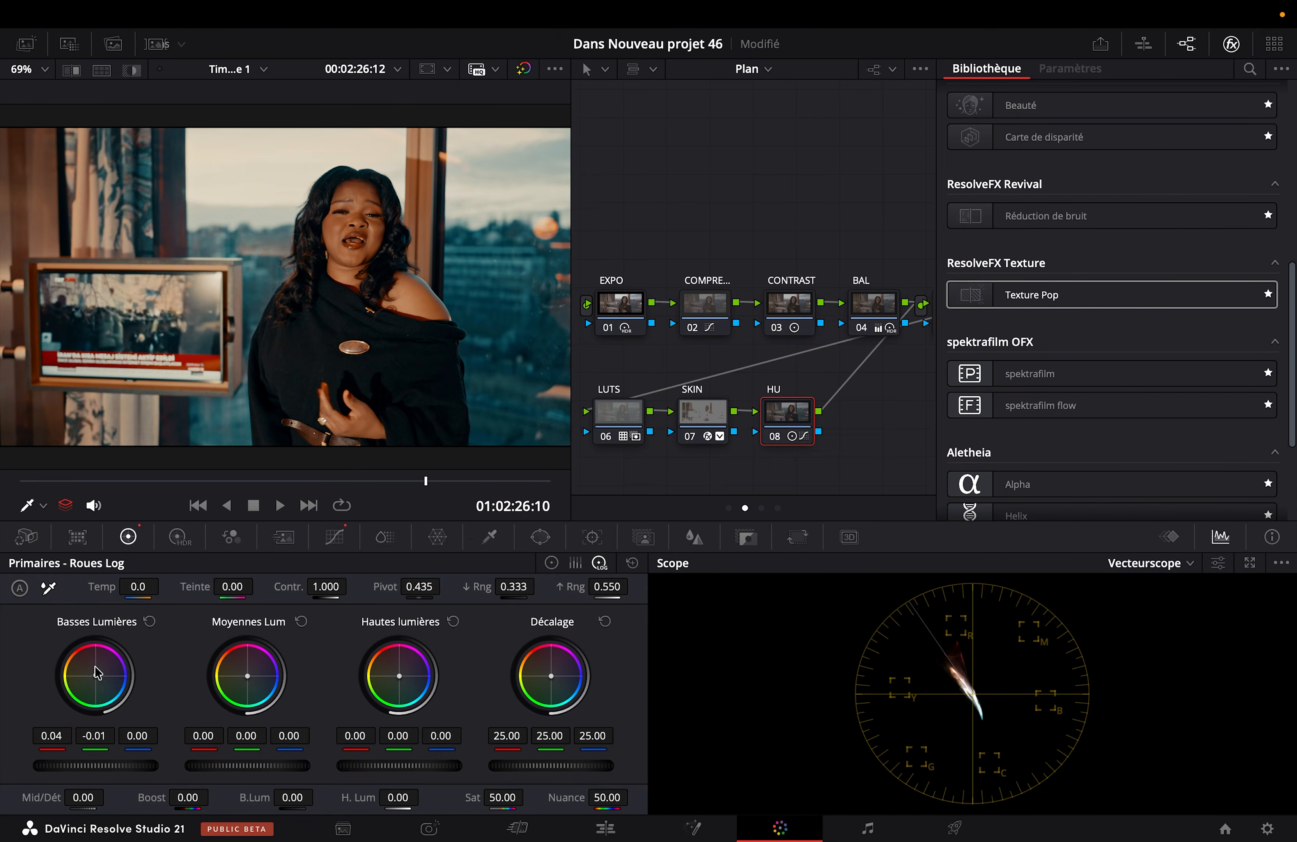
Step: Move the playhead to 01:02:22:12 and compare the image with node 08 disabled and enabled
{"action": "left_click", "coordinate": [43, 481]}
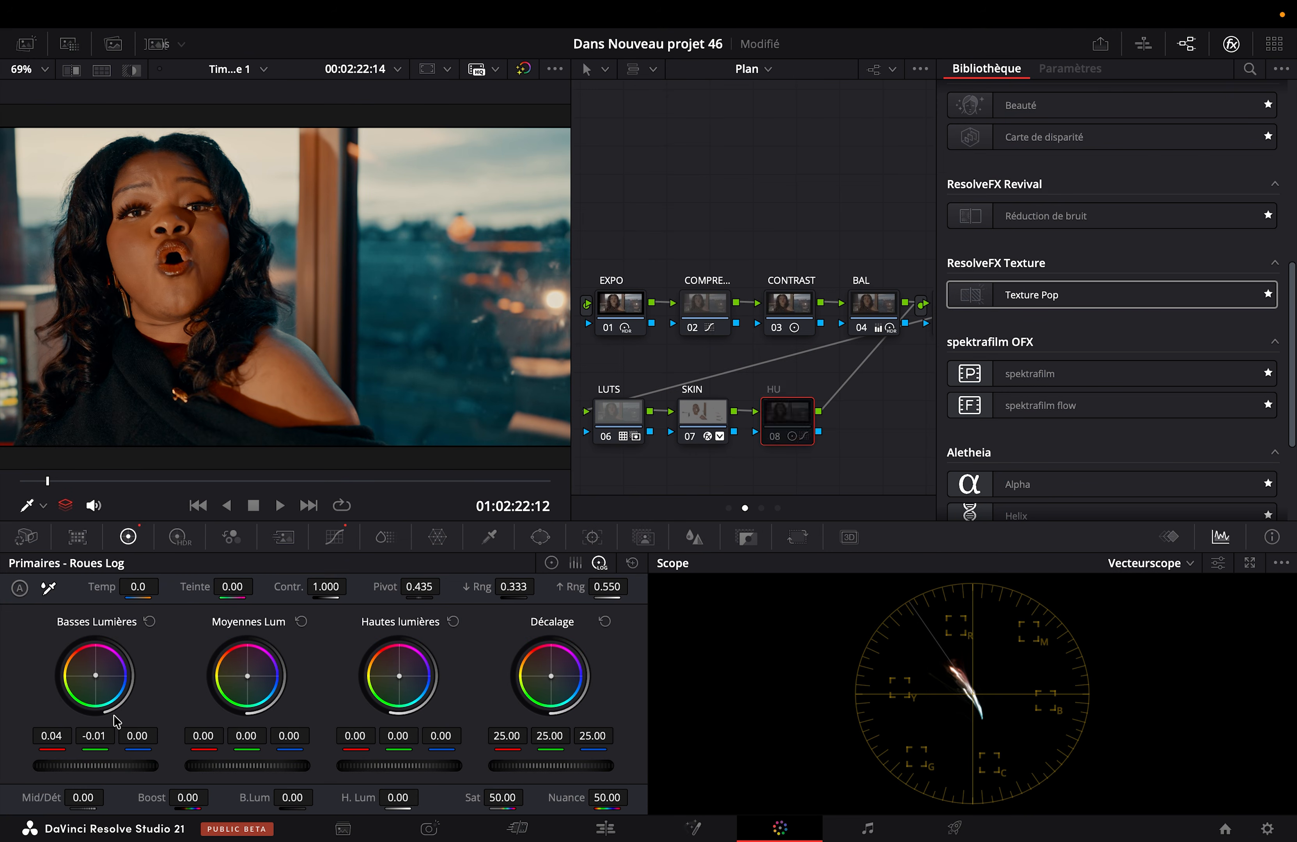
{"action": "key", "text": "super+d"}
{"action": "key", "text": "super+d"}
{"action": "key", "text": "super+d"}
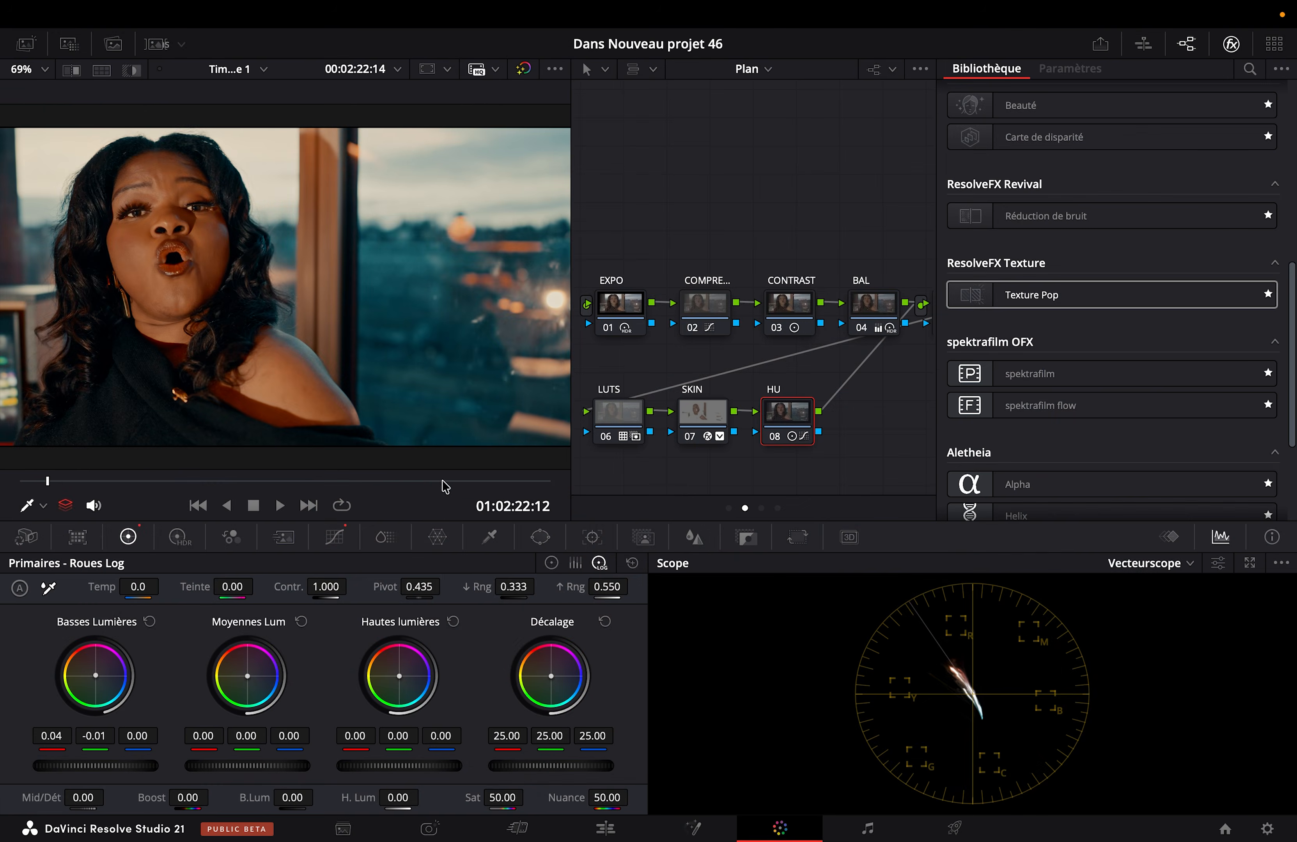
Step: Add serial node 09 and fit a soft elliptical Power Window, rotated about -34.5 degrees, around the woman's face and upper body
{"action": "key", "text": "alt+s"}
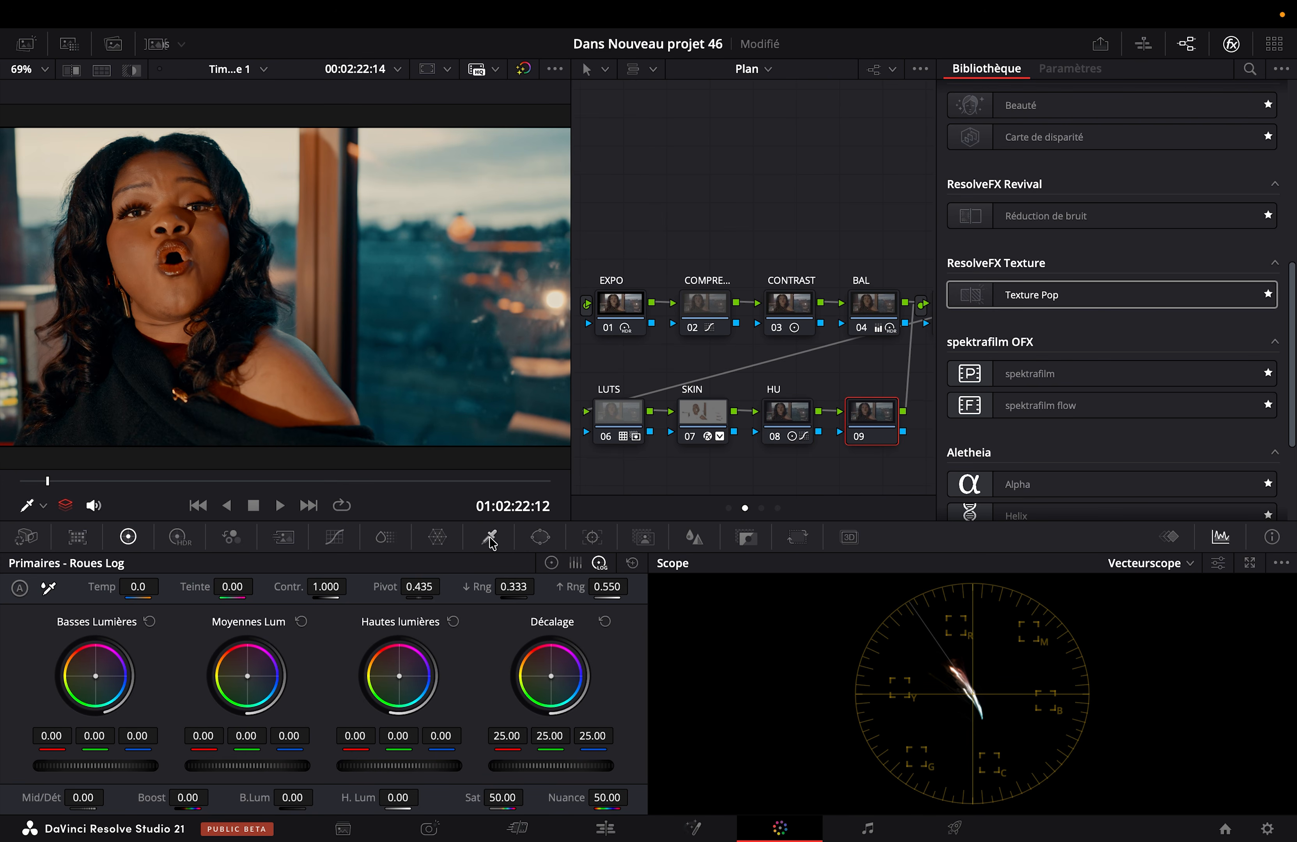
{"action": "left_click", "coordinate": [539, 537]}
{"action": "left_click", "coordinate": [36, 676]}
{"action": "scroll", "coordinate": [274, 181], "scroll_direction": "down", "scroll_amount": 2}
{"action": "left_click_drag", "start_coordinate": [283, 223], "coordinate": [315, 197]}
{"action": "left_click_drag", "start_coordinate": [332, 272], "coordinate": [236, 242]}
{"action": "left_click_drag", "start_coordinate": [145, 323], "coordinate": [147, 381]}
{"action": "left_click_drag", "start_coordinate": [220, 163], "coordinate": [170, 170]}
{"action": "left_click_drag", "start_coordinate": [257, 183], "coordinate": [271, 175]}
{"action": "left_click_drag", "start_coordinate": [279, 379], "coordinate": [294, 391]}
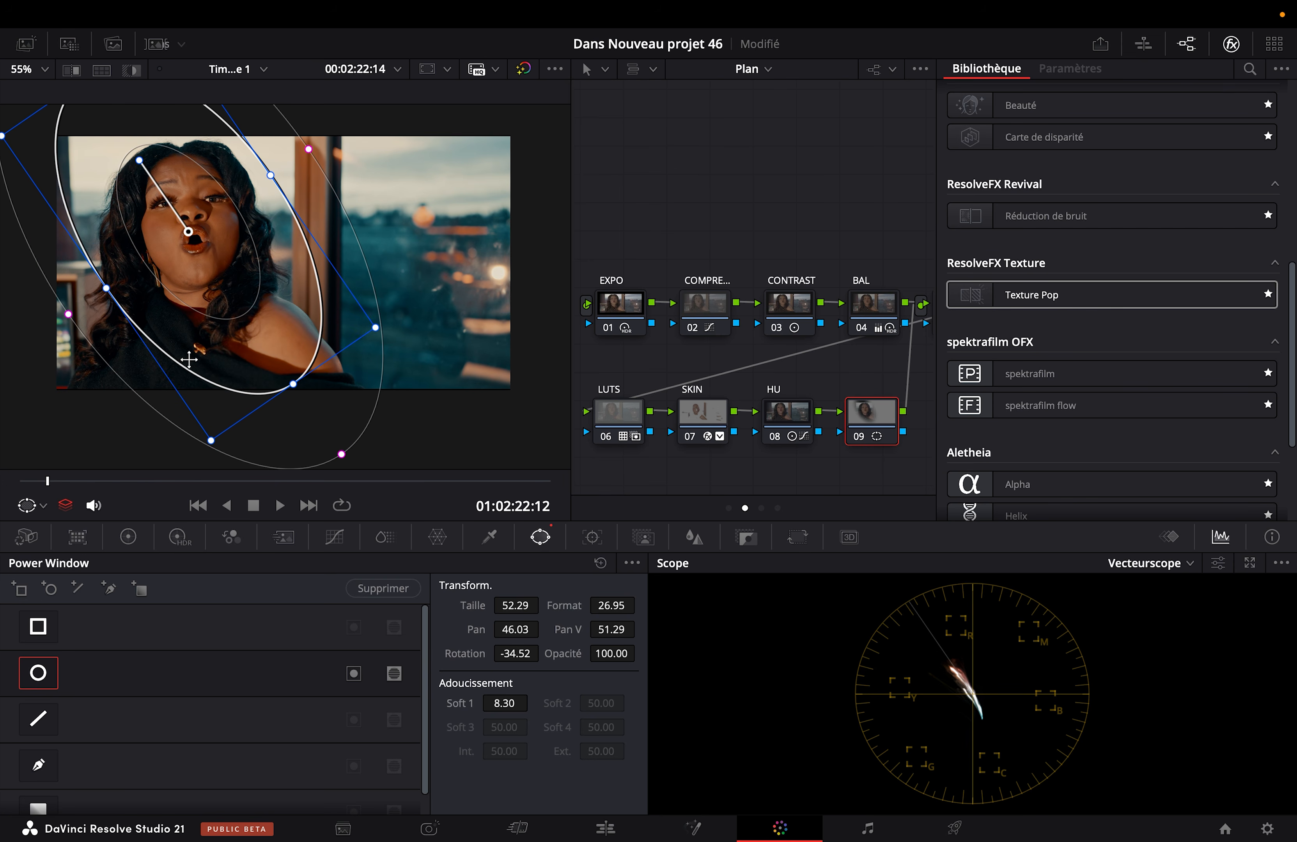
{"action": "left_click_drag", "start_coordinate": [104, 291], "coordinate": [98, 293]}
Step: Raise node 09's overall Gamma to 0.01 with the primary color wheels and check the image full screen
{"action": "left_click", "coordinate": [116, 537]}
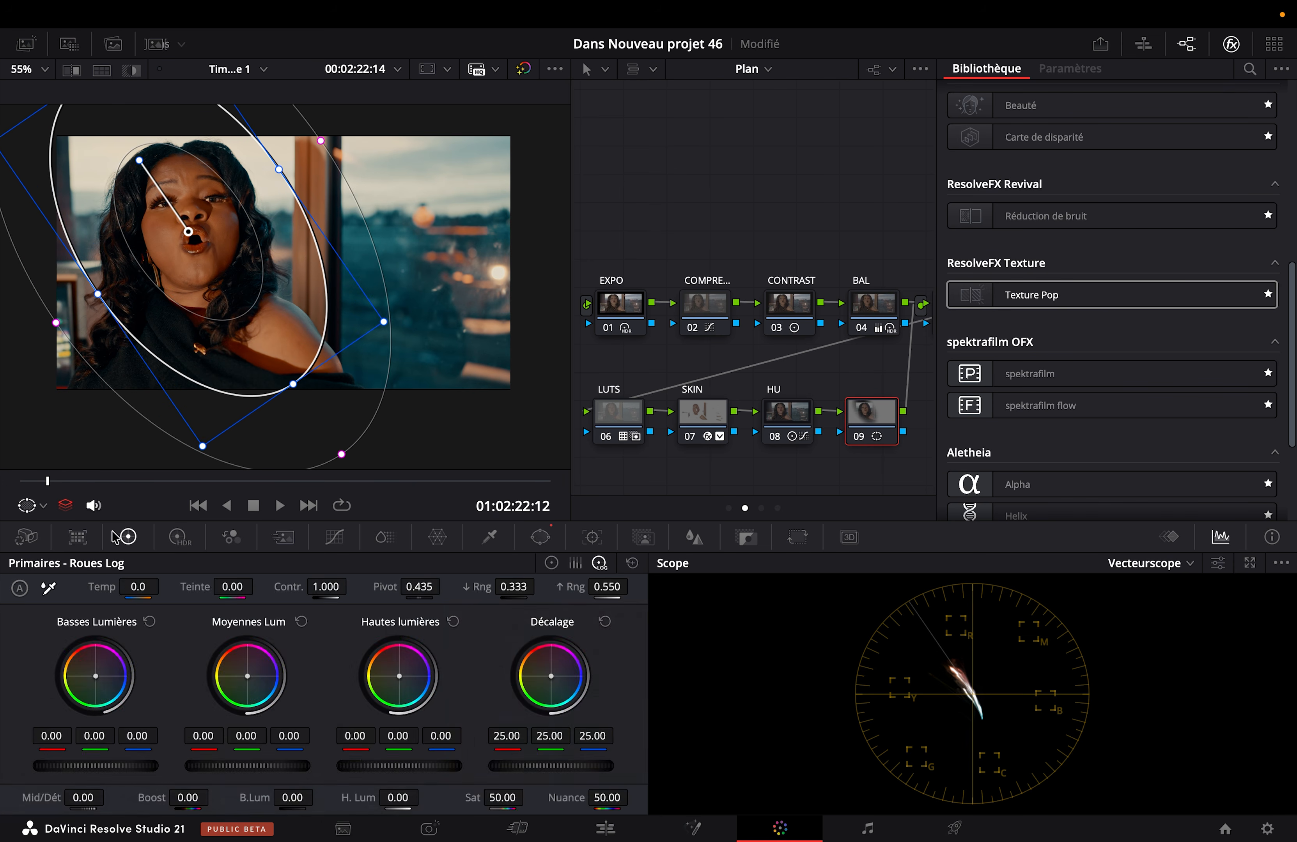
{"action": "left_click", "coordinate": [551, 564]}
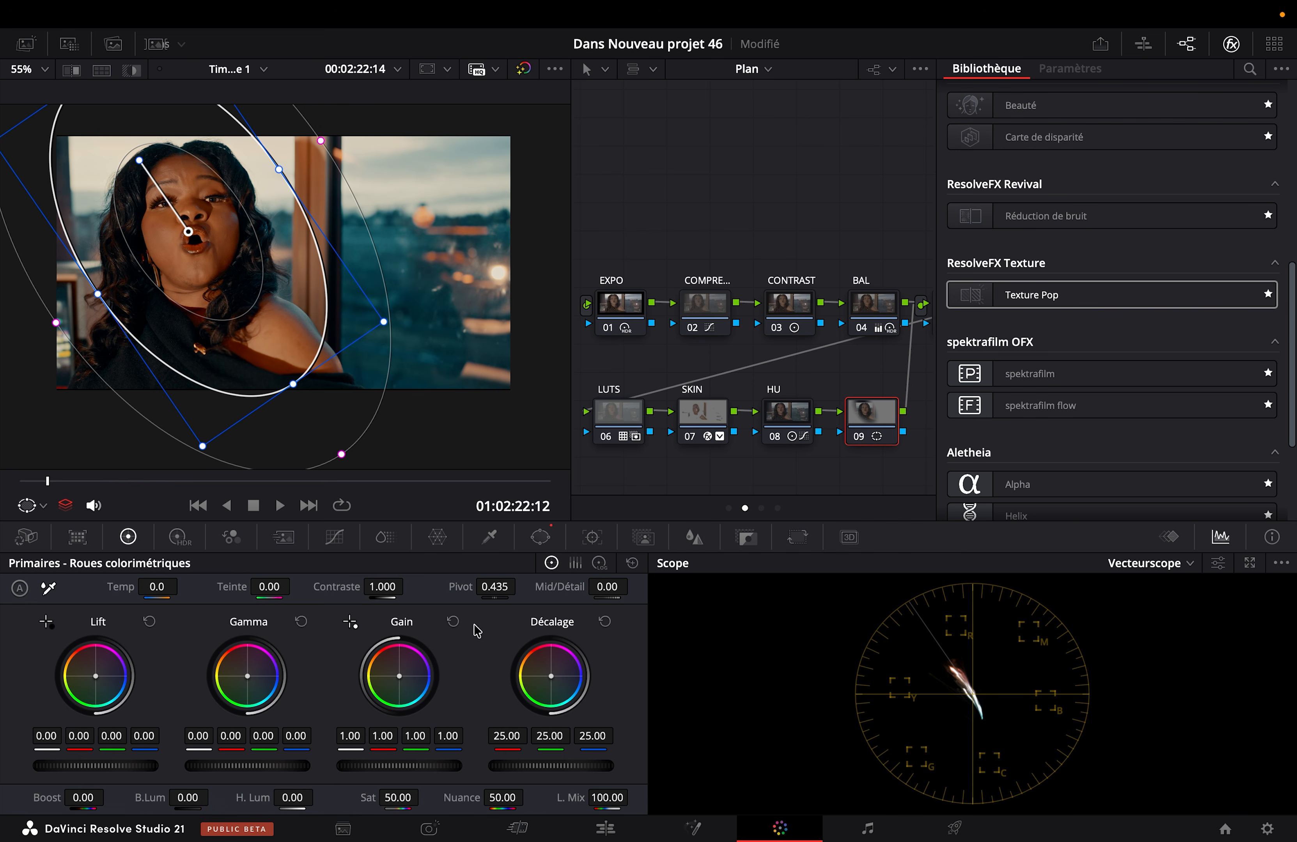
{"action": "left_click_drag", "start_coordinate": [244, 766], "coordinate": [251, 766]}
{"action": "key", "text": "super+f"}
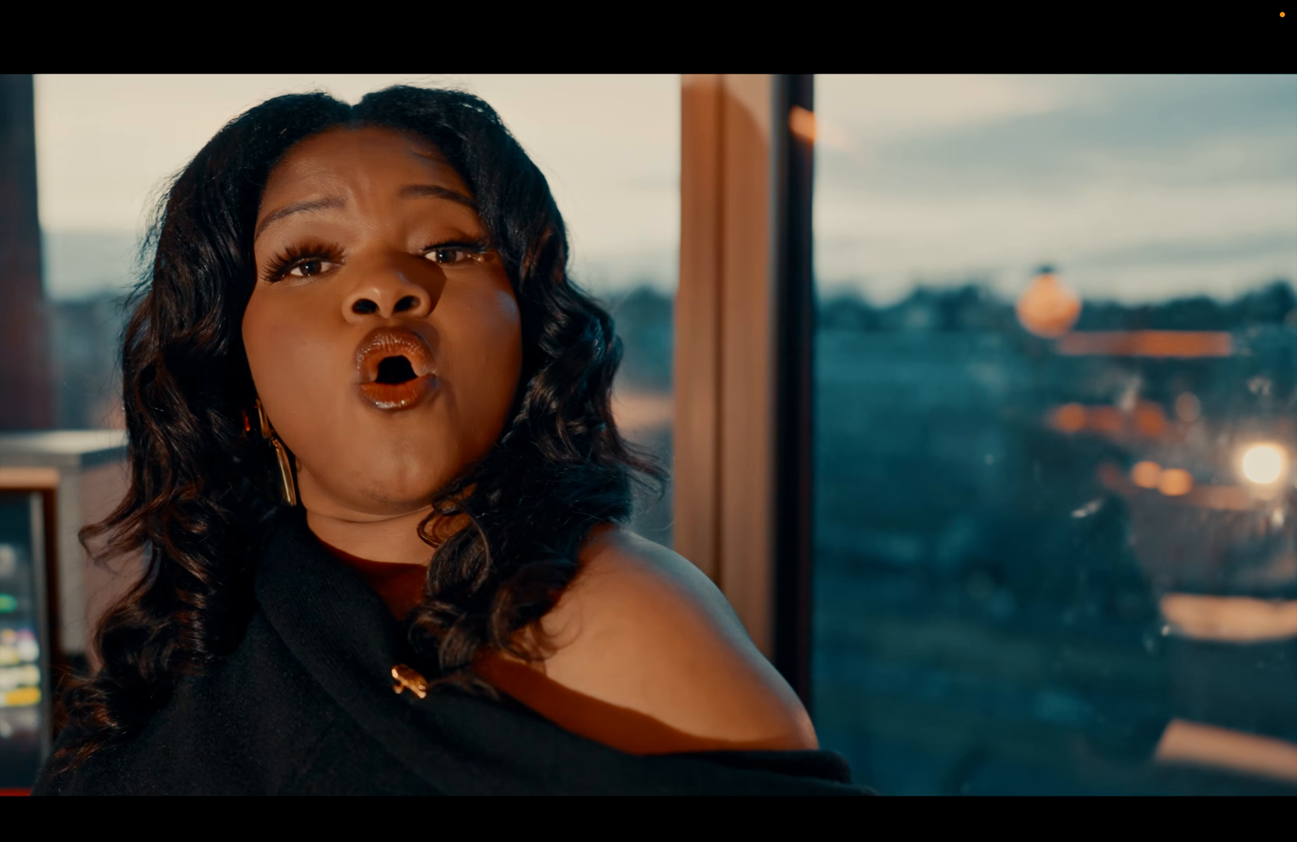
{"action": "key", "text": "super+f"}
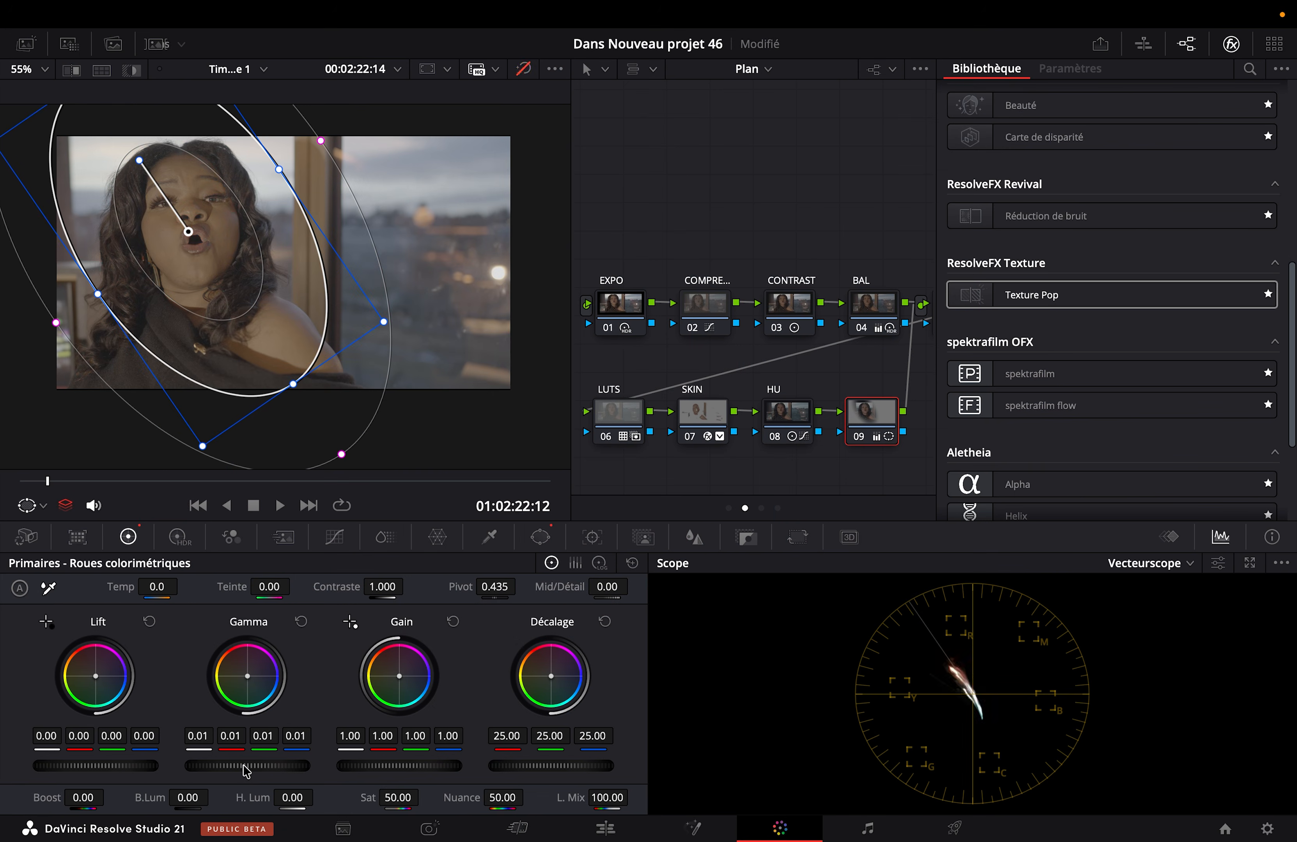
Step: Save the project and compare the image full screen with all grades bypassed and enabled
{"action": "key", "text": "shift+d"}
{"action": "key", "text": "super+s"}
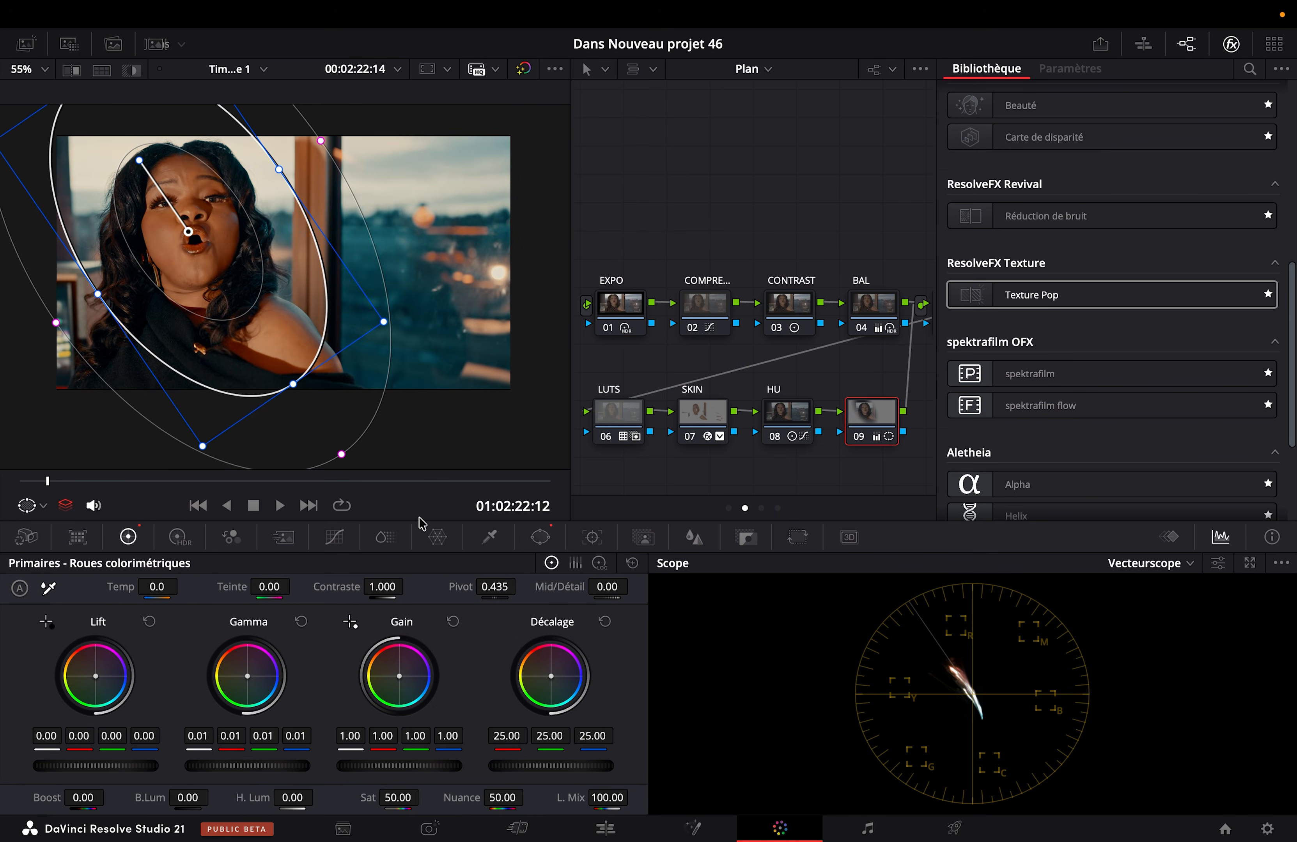
{"action": "key", "text": "super+f"}
{"action": "key", "text": "shift+d"}
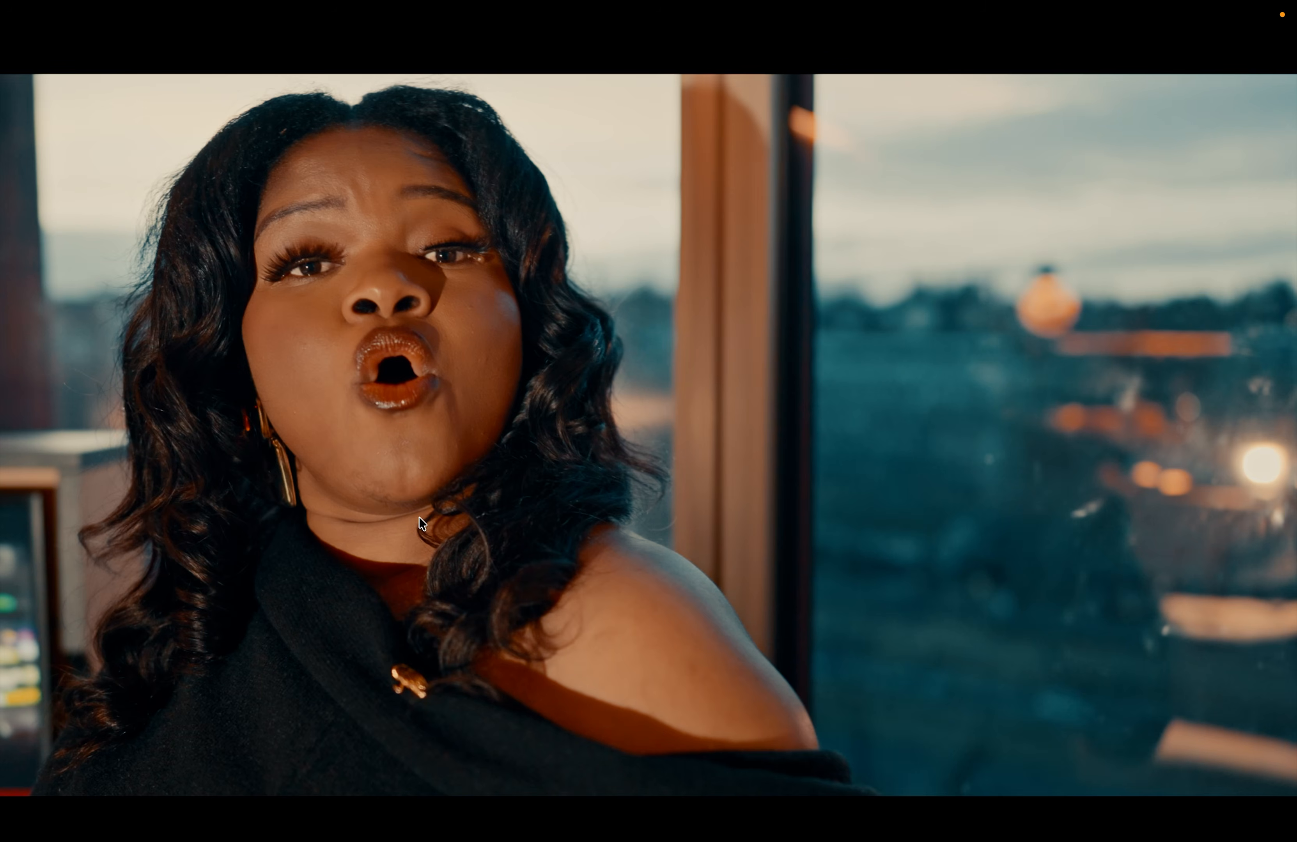
{"action": "key", "text": "super+f"}
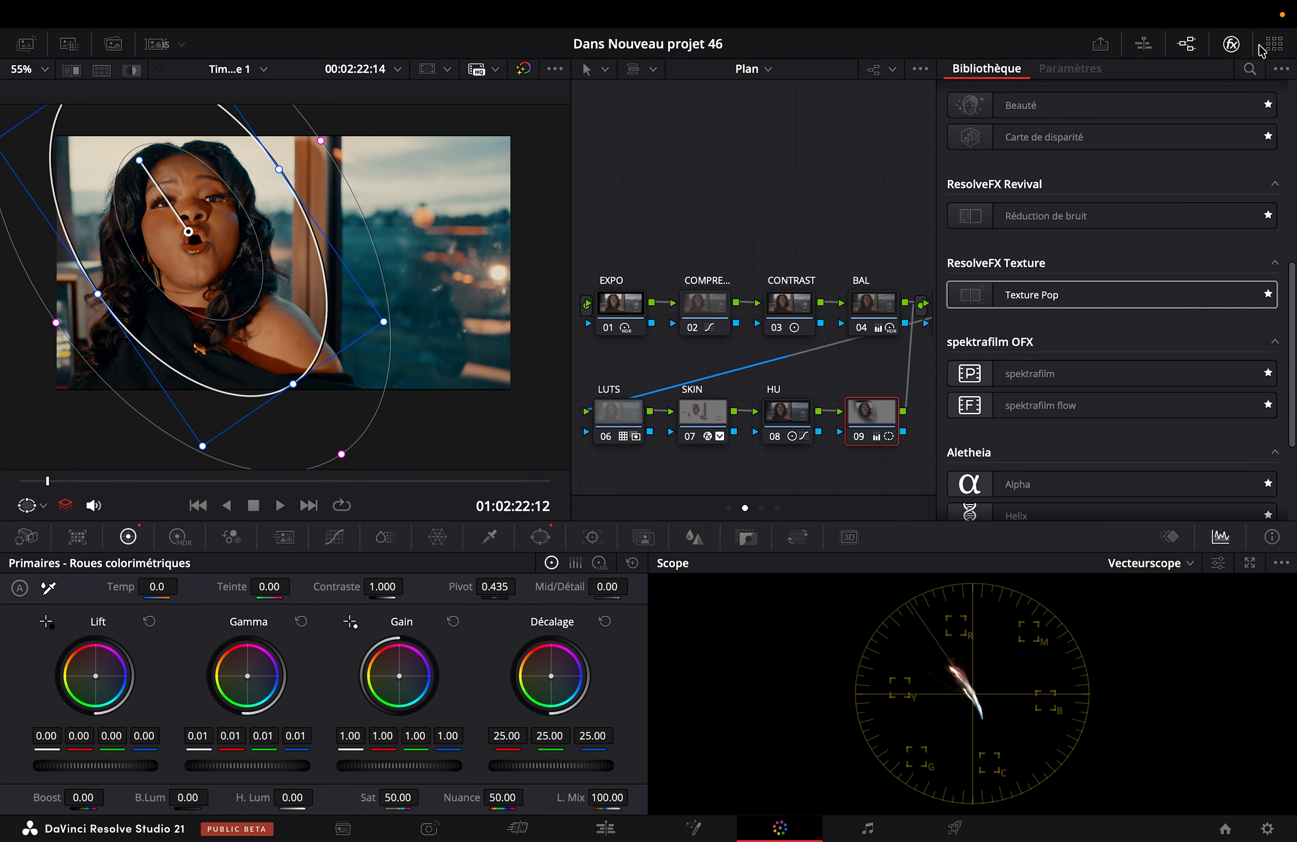
Step: Hide the effects library, switch the node graph to Group Post-Clip, and move the KODAK node away from the graph input
{"action": "left_click", "coordinate": [1231, 44]}
{"action": "left_click_drag", "start_coordinate": [646, 230], "coordinate": [1109, 420]}
{"action": "left_click_drag", "start_coordinate": [855, 317], "coordinate": [857, 241]}
{"action": "left_click", "coordinate": [930, 69]}
{"action": "left_click", "coordinate": [967, 137]}
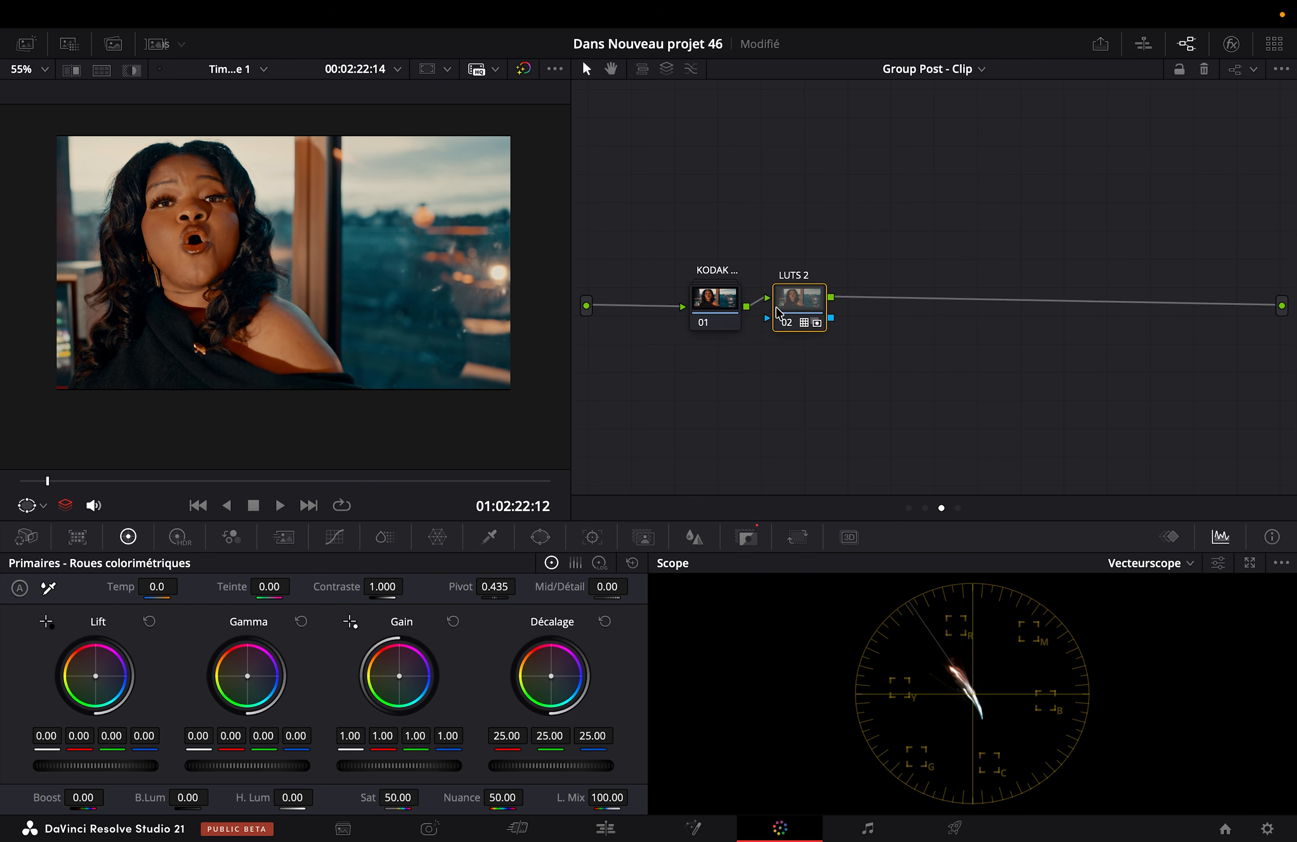
{"action": "left_click_drag", "start_coordinate": [728, 308], "coordinate": [878, 313]}
{"action": "left_click", "coordinate": [883, 248]}
{"action": "left_click", "coordinate": [935, 71]}
{"action": "left_click", "coordinate": [1107, 203]}
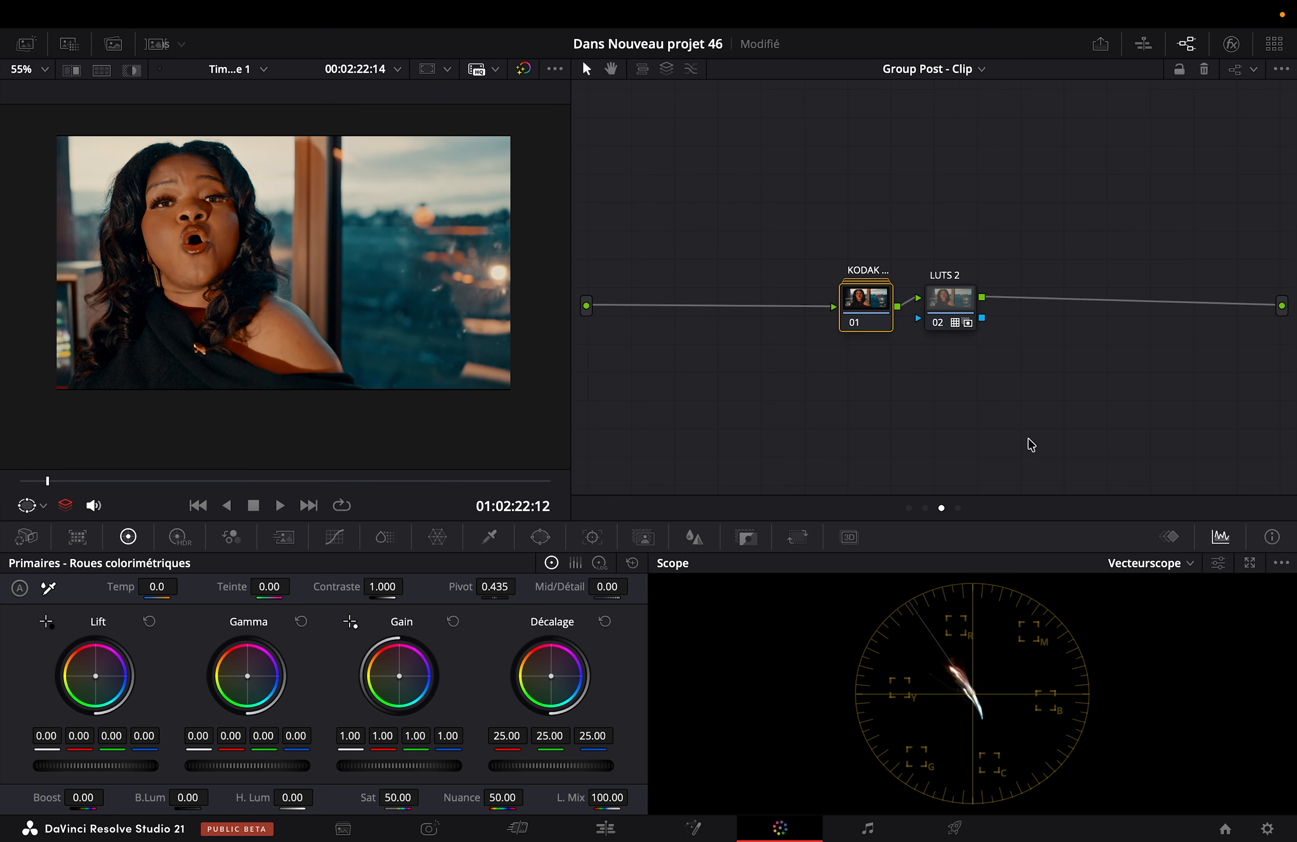
Step: Add a serial node before the KODAK node in the Group Post-Clip graph, place it near the input, and fit the image to the viewer
{"action": "left_click_drag", "start_coordinate": [878, 318], "coordinate": [1010, 318]}
{"action": "key", "text": "ctrl+s"}
{"action": "key", "text": "shift+s"}
{"action": "left_click_drag", "start_coordinate": [987, 369], "coordinate": [738, 331]}
{"action": "key", "text": "shift+z"}
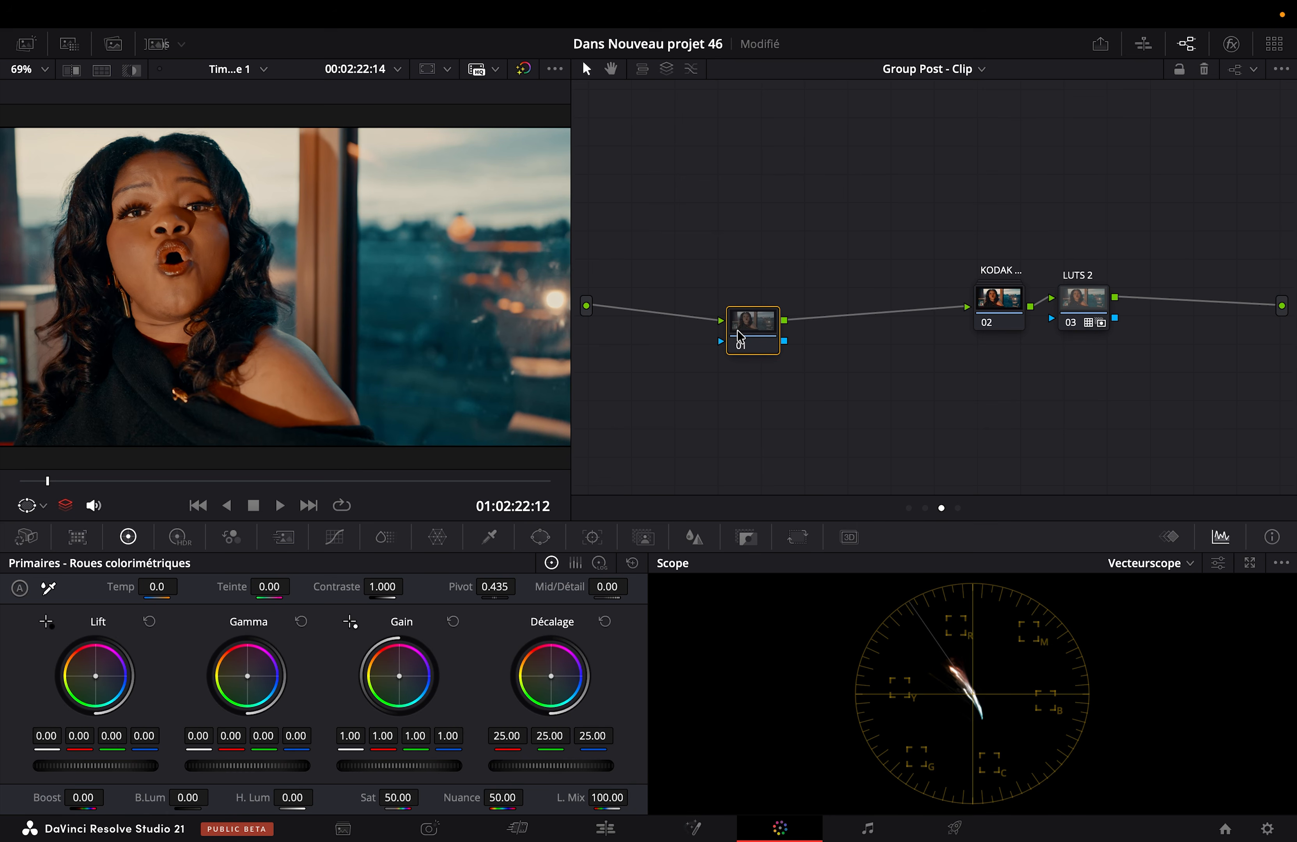
Step: Apply a DCTL effect using RS_Split-Tone to the new Group Post-Clip node 01, and enable its Graph overlay in an enlarged viewer
{"action": "left_click", "coordinate": [1231, 44]}
{"action": "scroll", "coordinate": [1034, 314], "scroll_direction": "up", "scroll_amount": 5}
{"action": "left_click_drag", "start_coordinate": [990, 303], "coordinate": [680, 323]}
{"action": "left_click", "coordinate": [1127, 121]}
{"action": "scroll", "coordinate": [1126, 194], "scroll_direction": "down", "scroll_amount": 15}
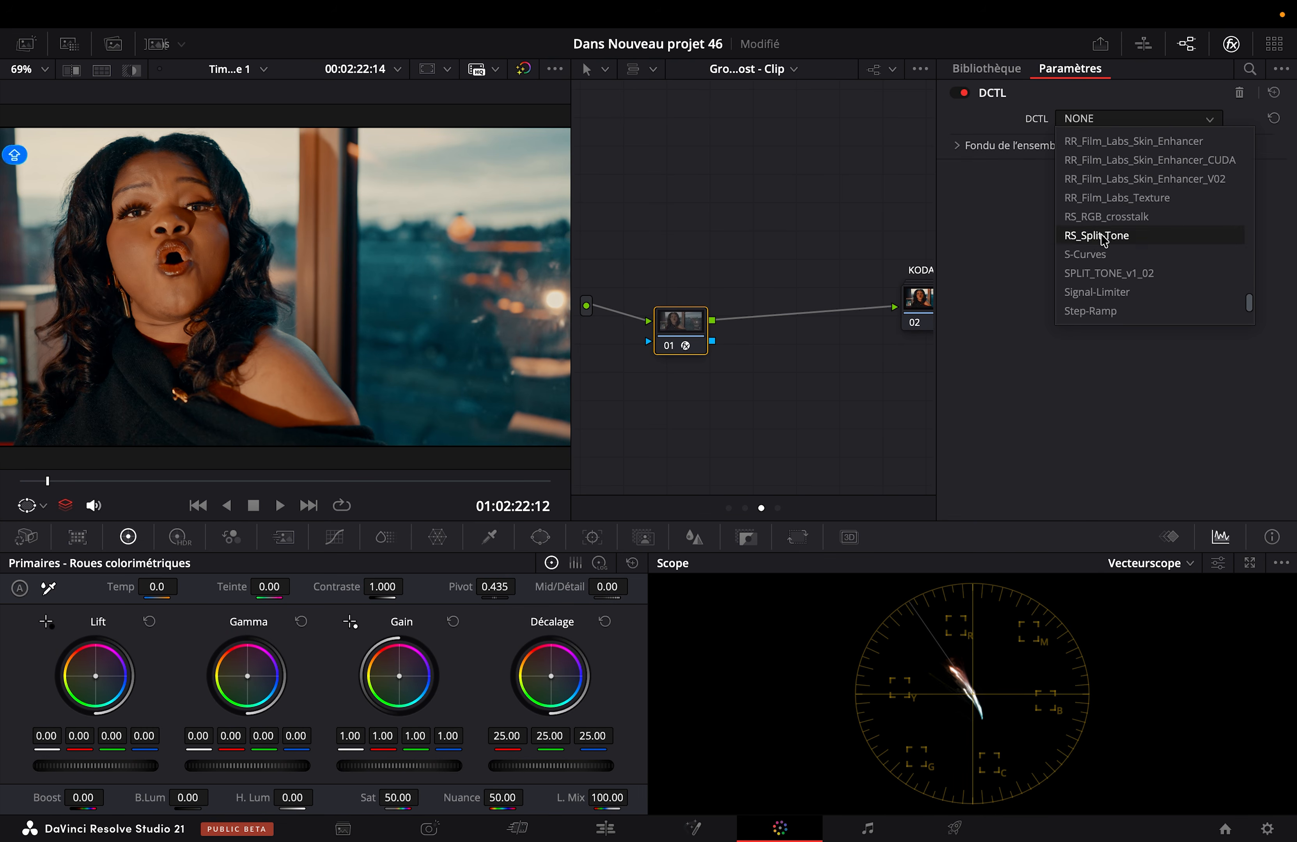
{"action": "left_click", "coordinate": [1127, 235]}
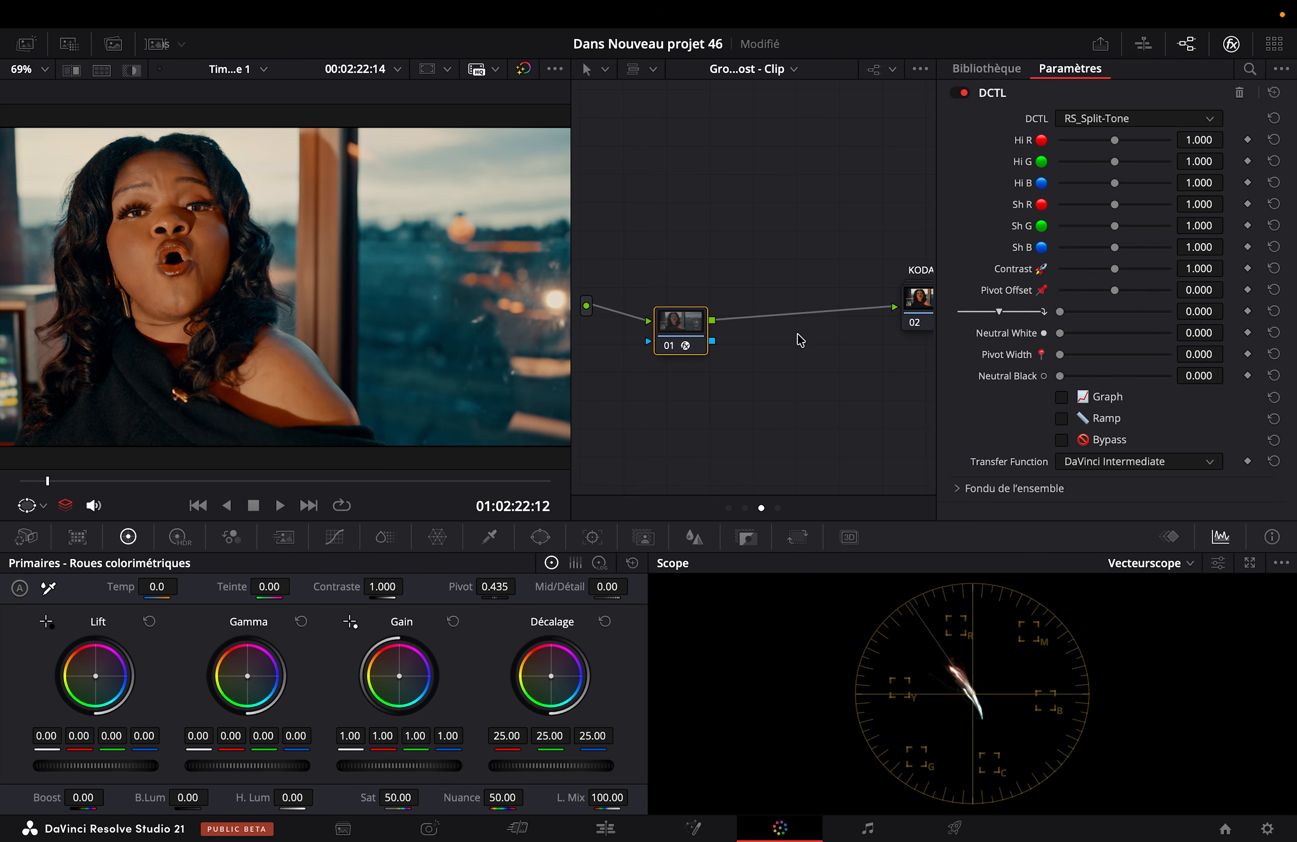
{"action": "key", "text": "alt+f"}
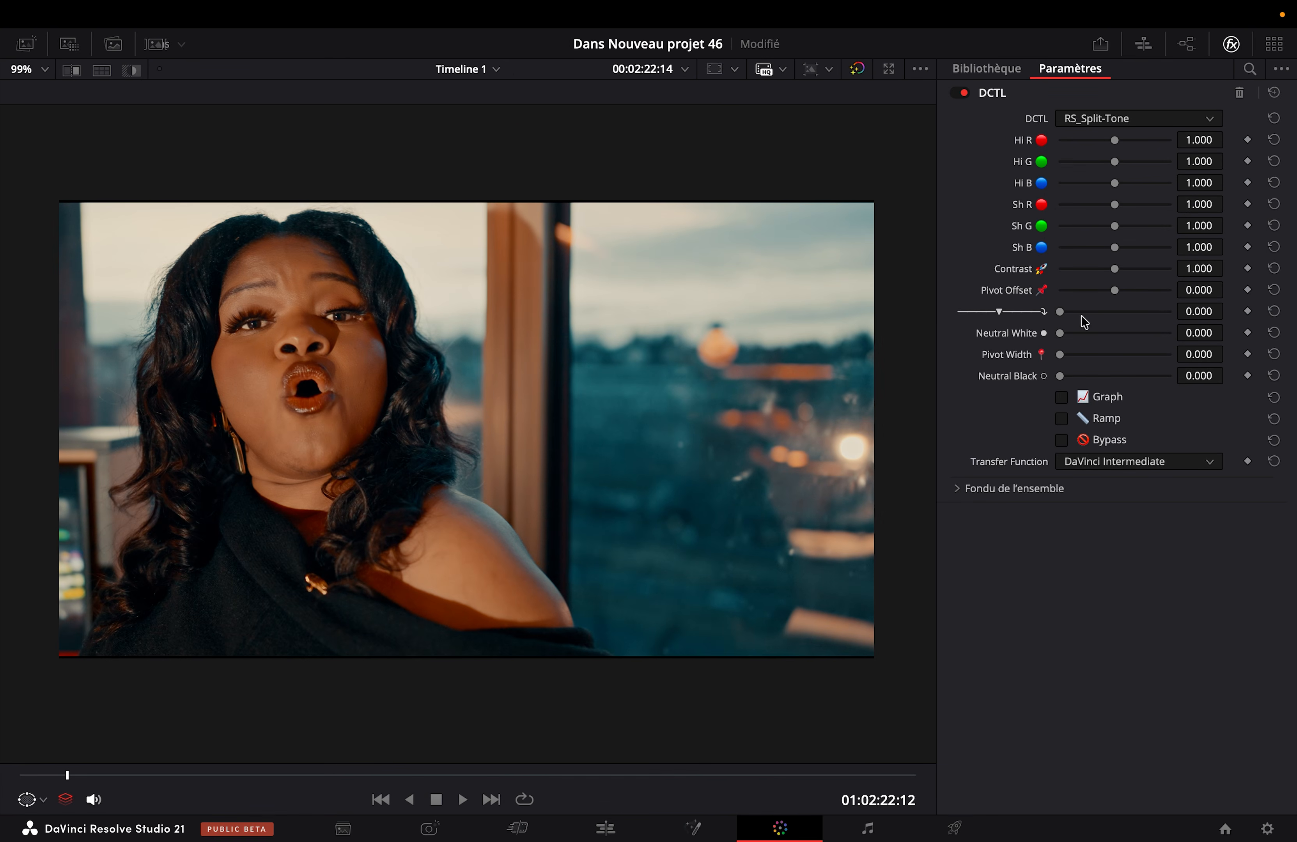
{"action": "left_click", "coordinate": [1107, 405]}
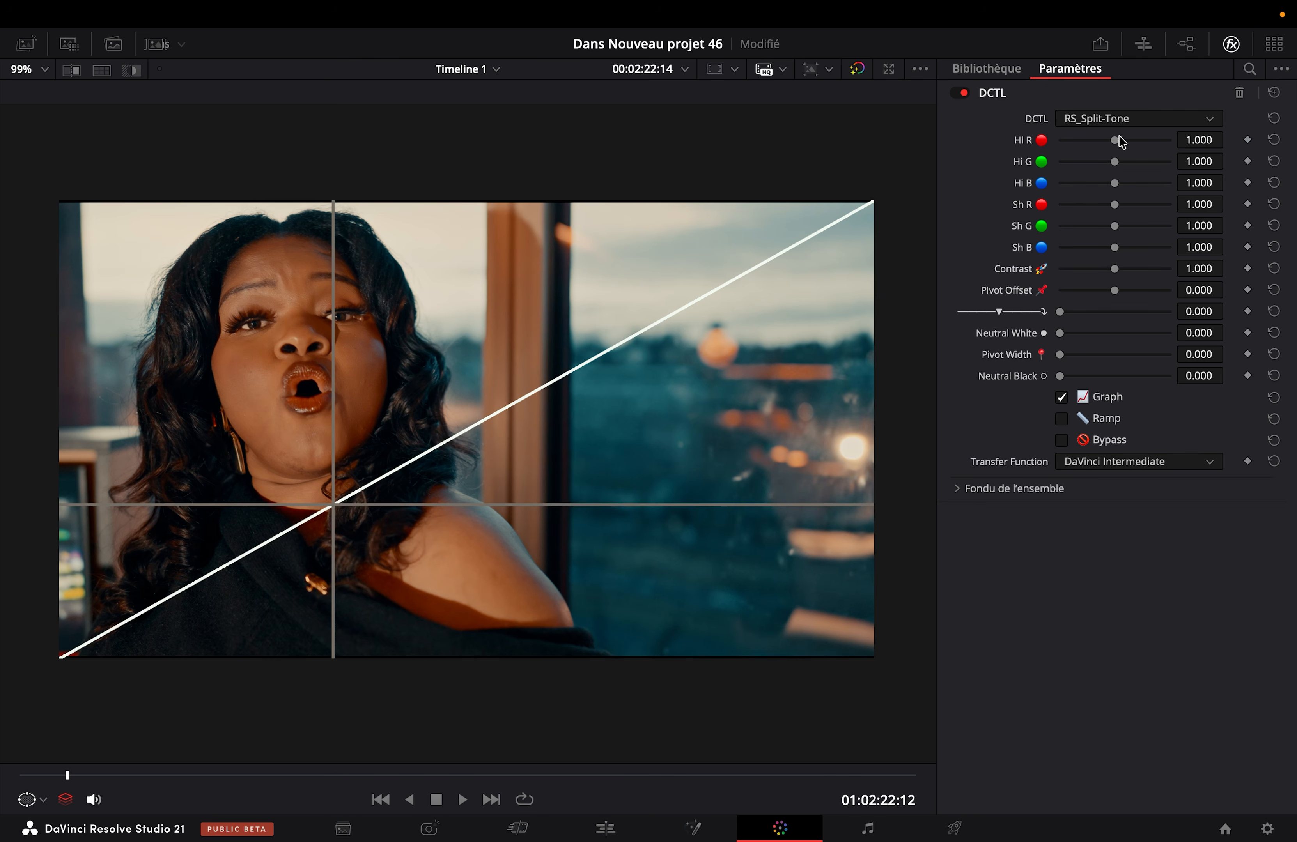
Step: Warm the highlights in the RS_Split-Tone DCTL by setting Hi R to 1.275, Hi G to 1.043 and Hi B to 0.826
{"action": "mouse_move", "coordinate": [1118, 140]}
{"action": "left_mouse_down"}
{"action": "mouse_move", "coordinate": [1138, 136]}
{"action": "mouse_move", "coordinate": [1098, 140]}
{"action": "mouse_move", "coordinate": [1187, 129]}
{"action": "mouse_move", "coordinate": [1115, 136]}
{"action": "mouse_move", "coordinate": [1139, 136]}
{"action": "left_mouse_up"}
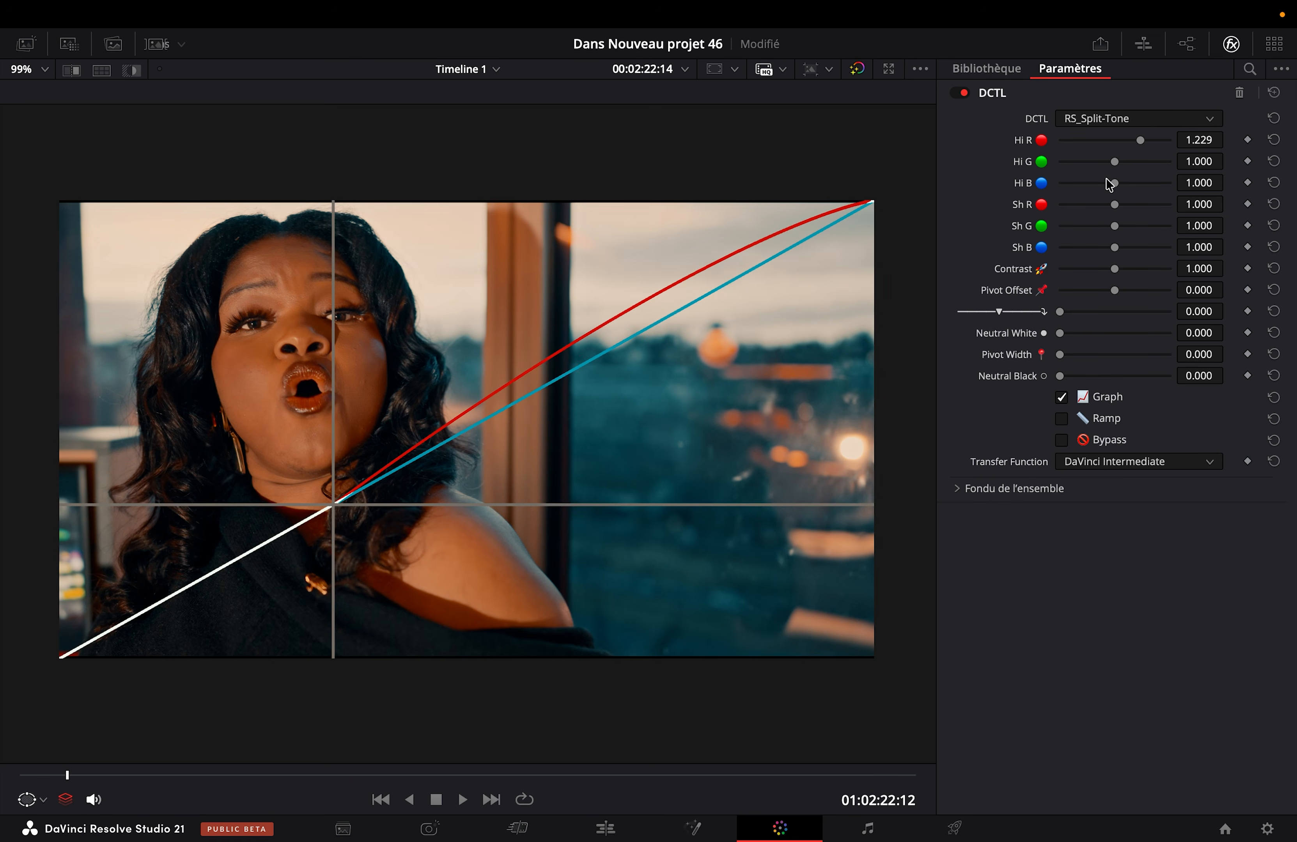
{"action": "left_click_drag", "start_coordinate": [1103, 189], "coordinate": [1097, 190]}
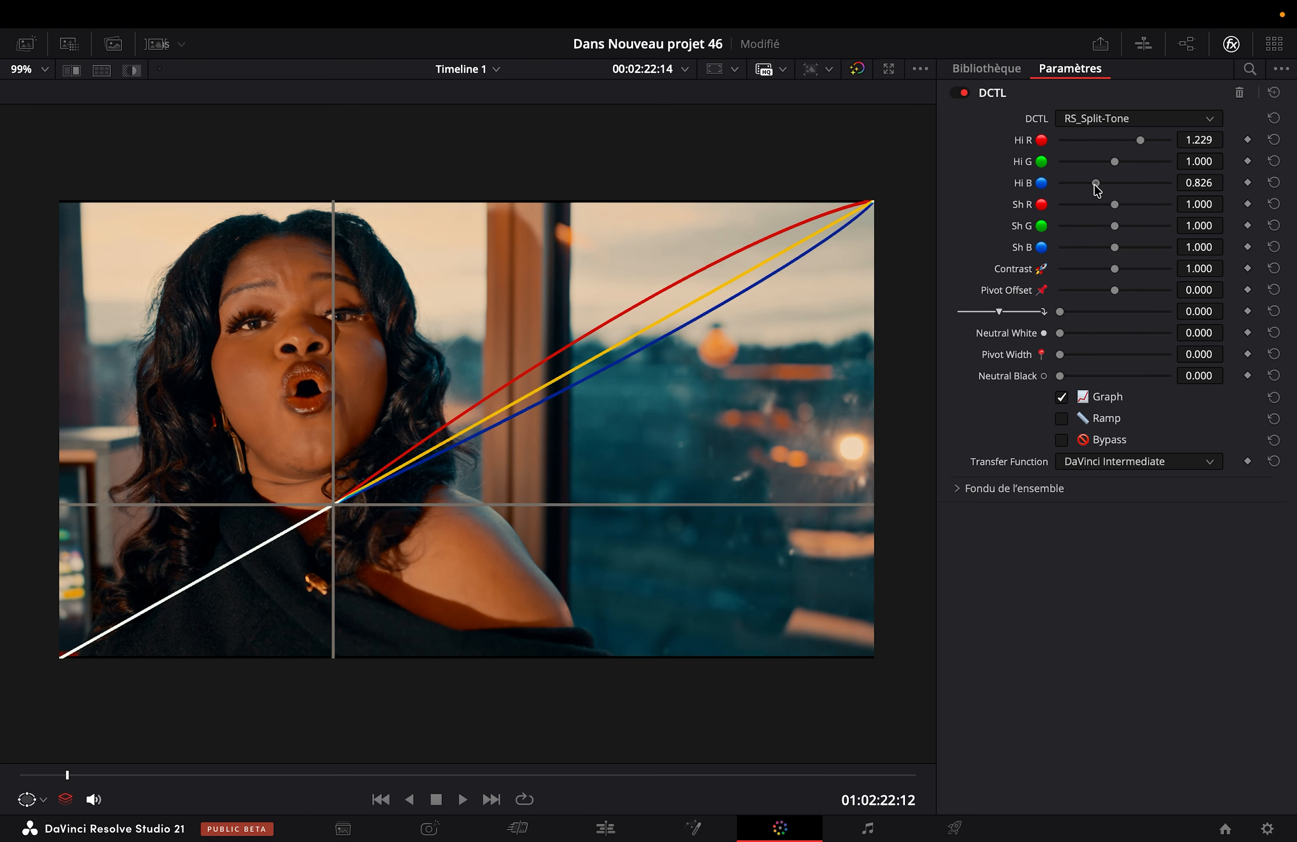
{"action": "left_click_drag", "start_coordinate": [1114, 162], "coordinate": [1145, 139]}
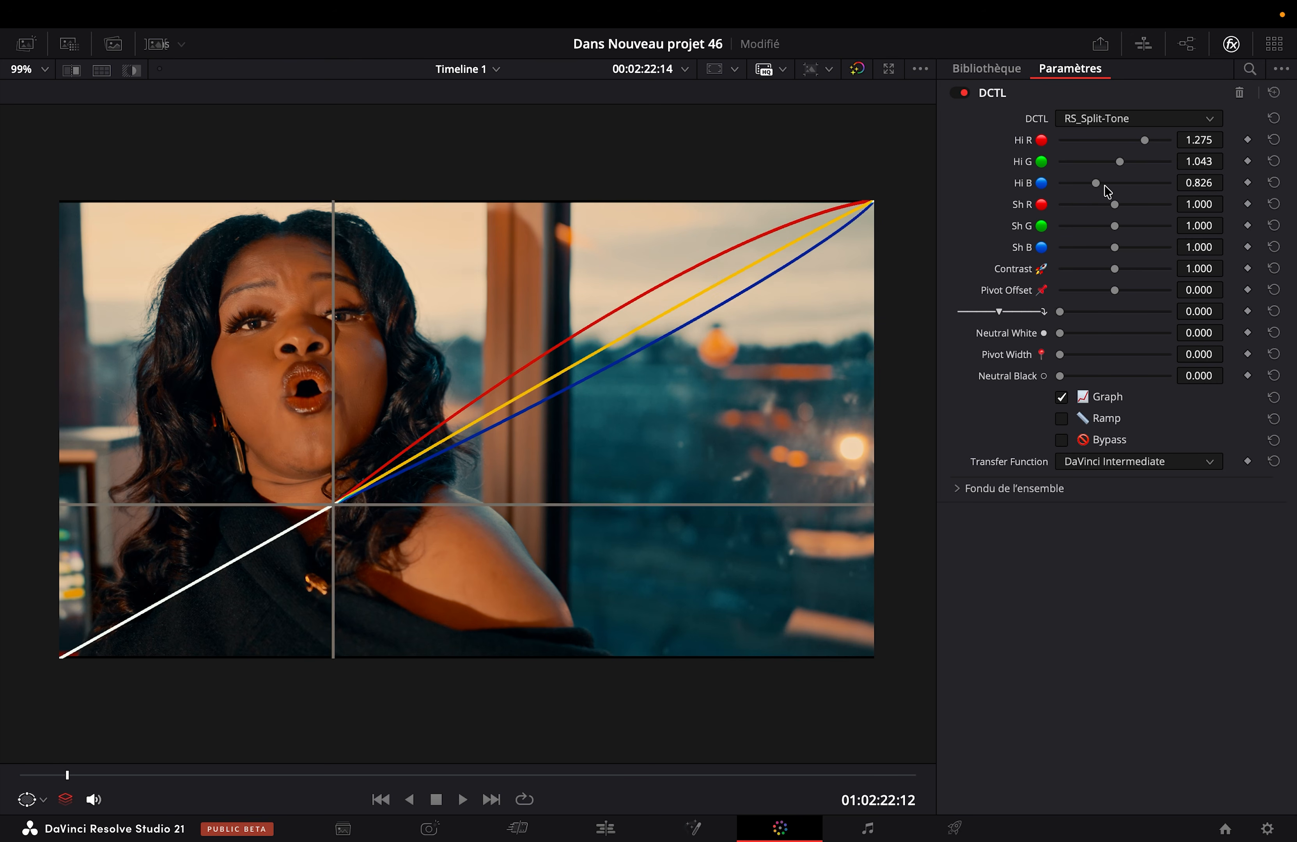
Step: Compare the image full screen with the split-tone node repeatedly disabled and enabled, and return to the enlarged viewer
{"action": "key", "text": "super+f"}
{"action": "key", "text": "super+d"}
{"action": "key", "text": "super+d"}
{"action": "key", "text": "super+d"}
{"action": "key", "text": "super+d"}
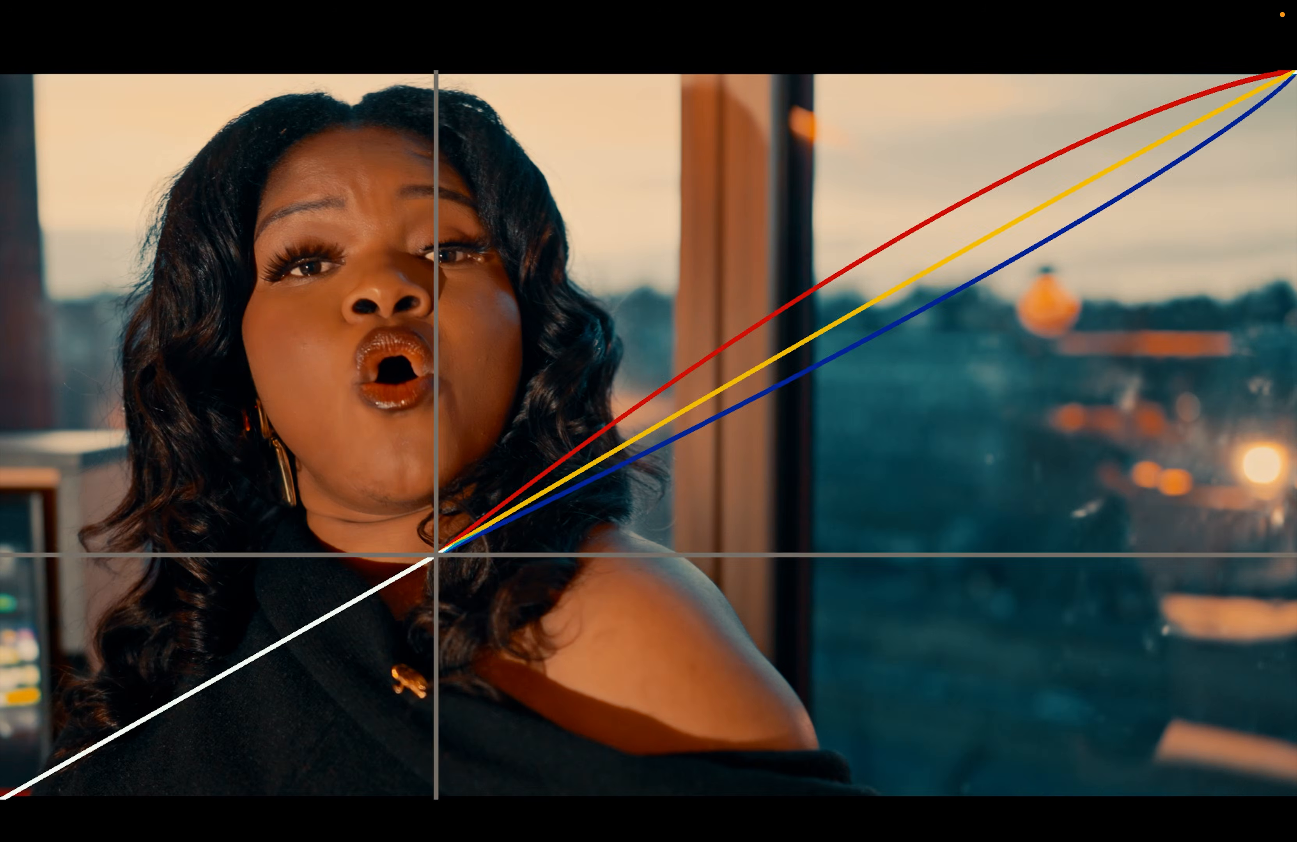
{"action": "key", "text": "super+d"}
{"action": "key", "text": "super+d"}
{"action": "key", "text": "super+d"}
{"action": "key", "text": "super+d"}
{"action": "key", "text": "super+f"}
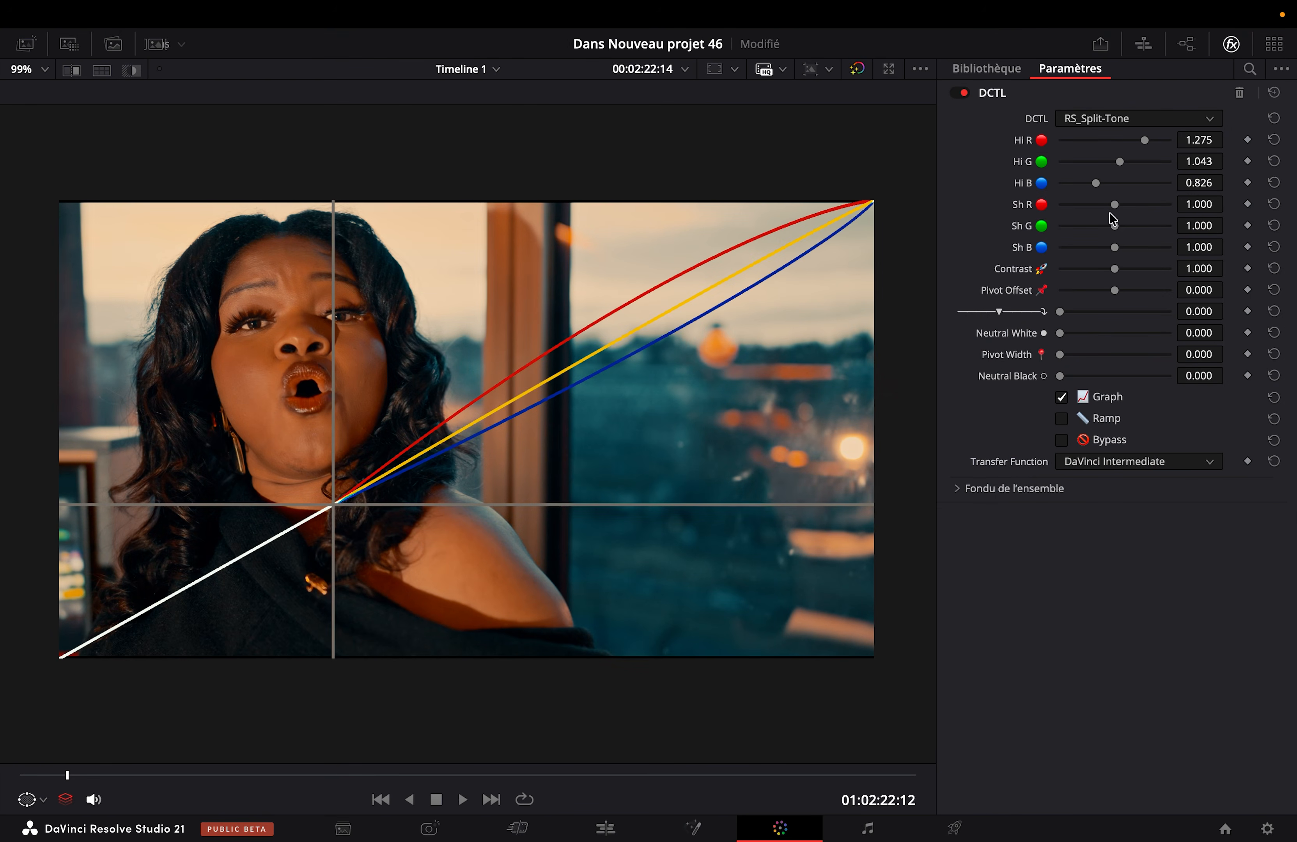
Step: Cool the shadows by setting Sh R to 0.702, Sh G to 1.058 and Sh B to 1.089, keeping the Graph overlay enabled
{"action": "left_click", "coordinate": [1082, 206]}
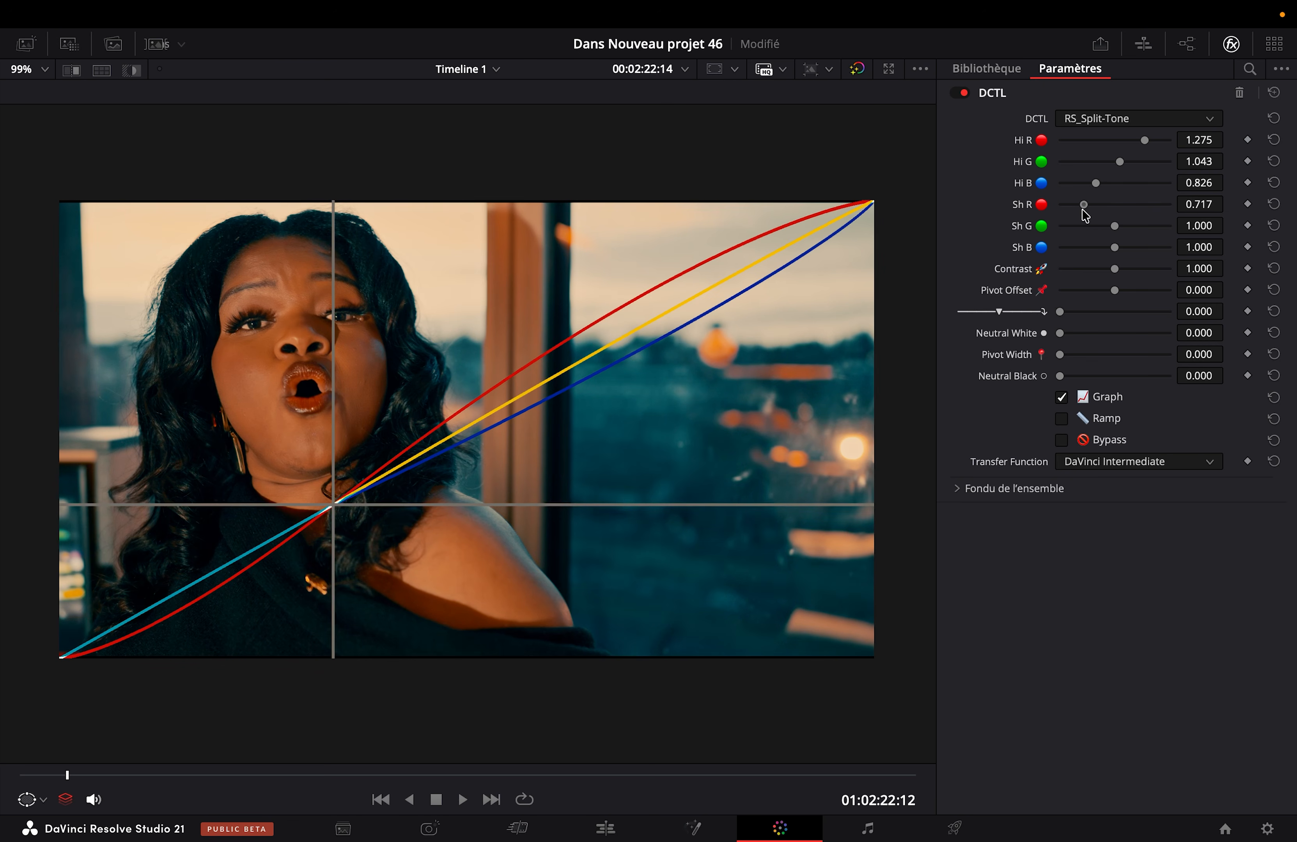
{"action": "left_click_drag", "start_coordinate": [1082, 210], "coordinate": [1114, 253]}
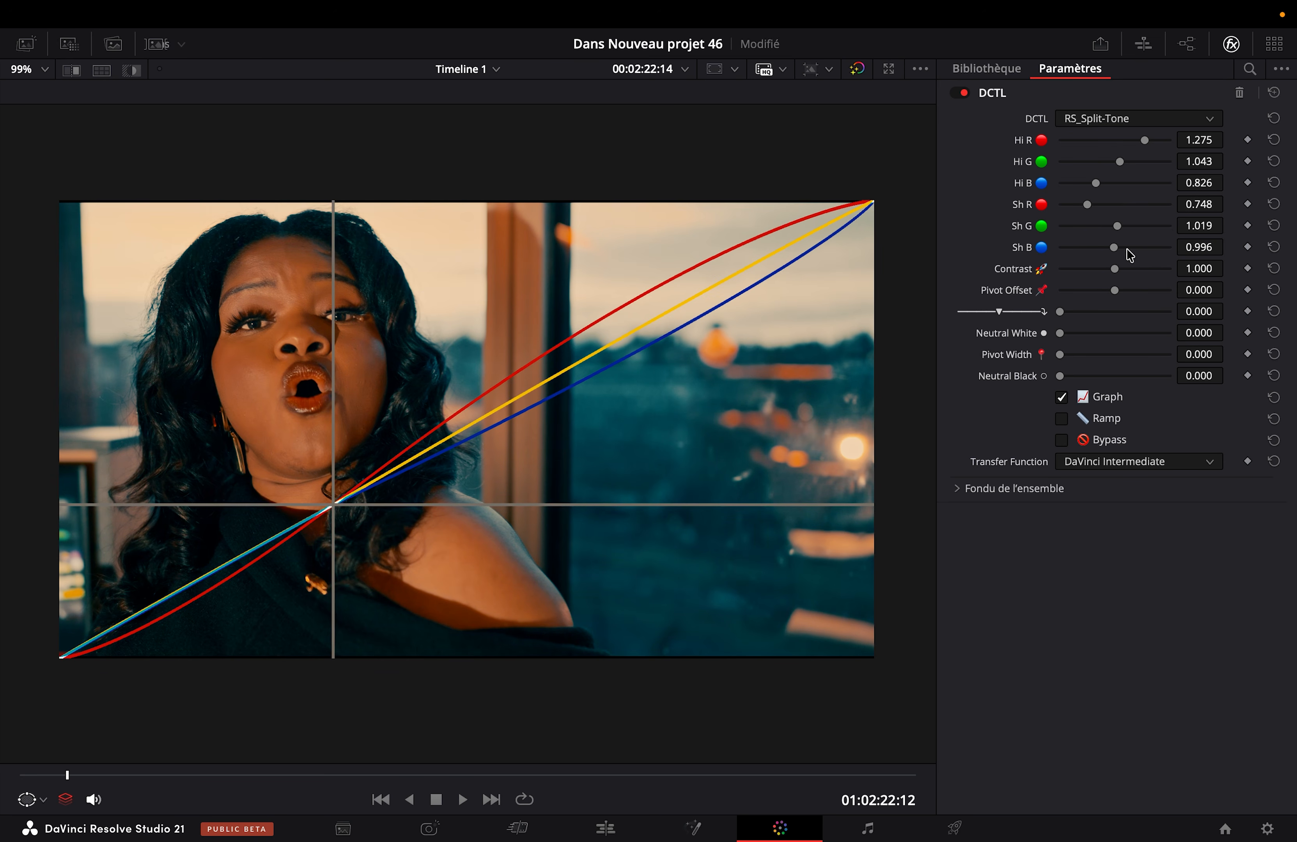
{"action": "mouse_move", "coordinate": [1126, 226]}
{"action": "left_mouse_down"}
{"action": "mouse_move", "coordinate": [1105, 234]}
{"action": "mouse_move", "coordinate": [1130, 246]}
{"action": "mouse_move", "coordinate": [1096, 206]}
{"action": "mouse_move", "coordinate": [1072, 213]}
{"action": "mouse_move", "coordinate": [1082, 204]}
{"action": "mouse_move", "coordinate": [1119, 232]}
{"action": "mouse_move", "coordinate": [1097, 243]}
{"action": "mouse_move", "coordinate": [1122, 234]}
{"action": "mouse_move", "coordinate": [1098, 249]}
{"action": "mouse_move", "coordinate": [1128, 247]}
{"action": "left_mouse_up"}
{"action": "left_click", "coordinate": [1097, 227]}
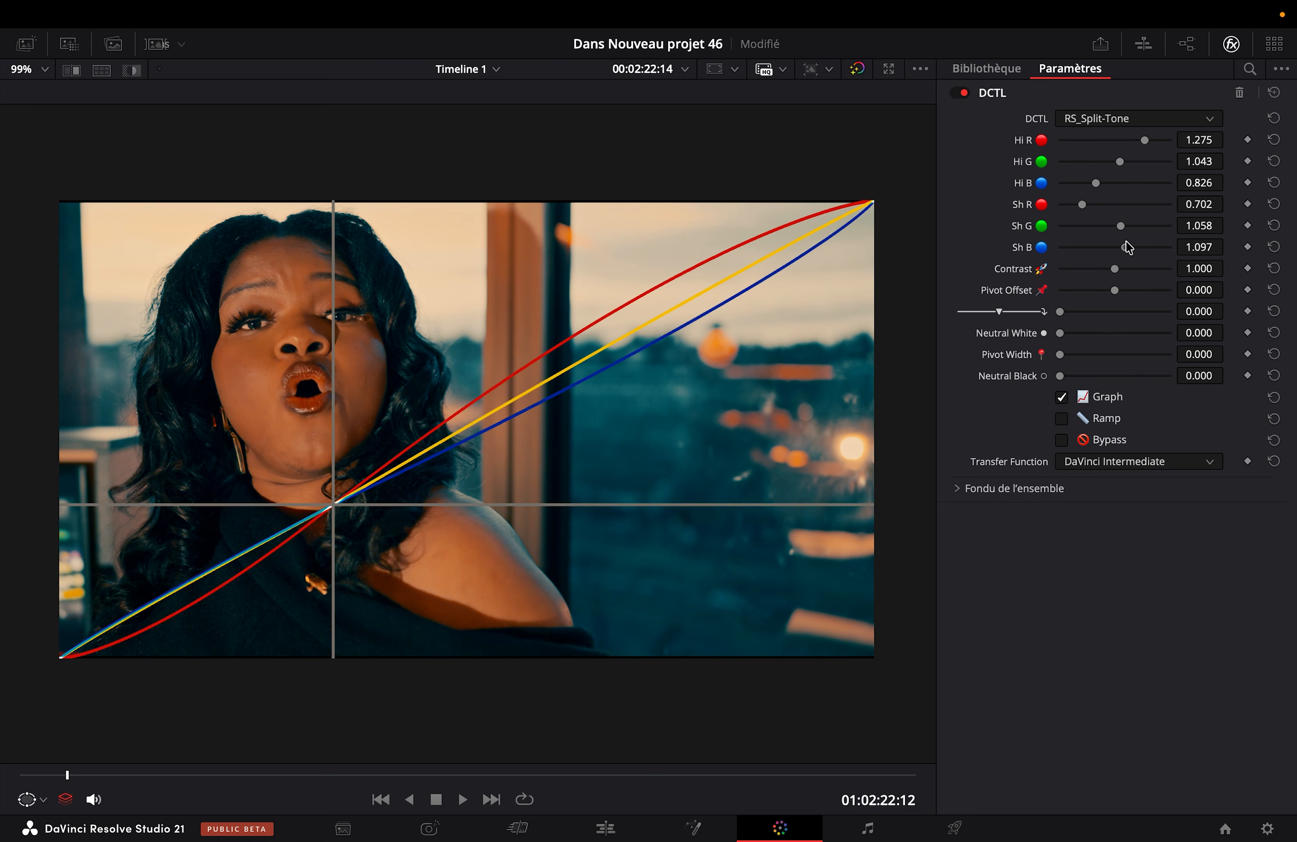
{"action": "left_click", "coordinate": [1096, 403]}
{"action": "left_click", "coordinate": [1096, 403]}
Step: Set the split-tone Contrast to 1.116 and the Pivot Offset to 0.008
{"action": "mouse_move", "coordinate": [1200, 269]}
{"action": "left_mouse_down"}
{"action": "mouse_move", "coordinate": [1199, 252]}
{"action": "mouse_move", "coordinate": [1199, 312]}
{"action": "mouse_move", "coordinate": [1199, 258]}
{"action": "left_mouse_up"}
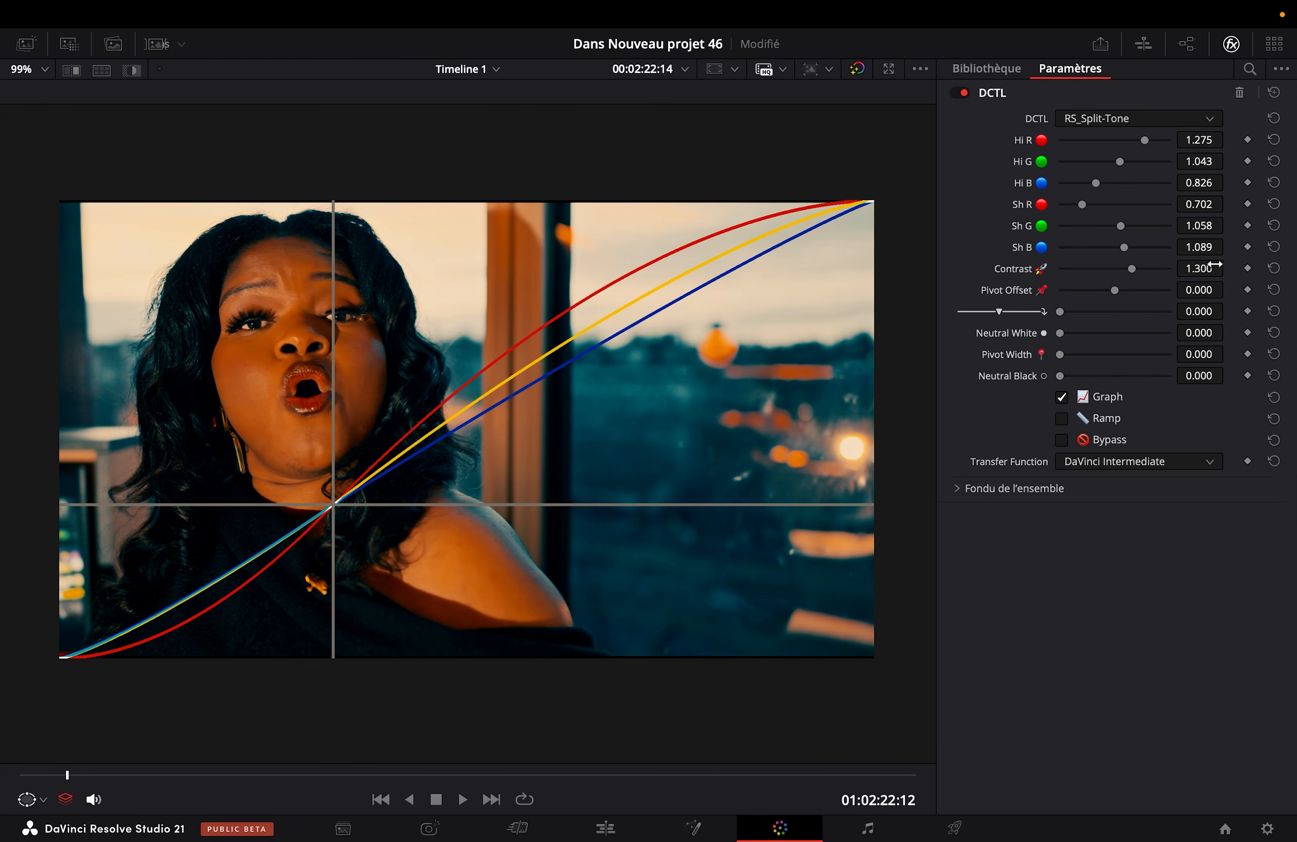
{"action": "left_click", "coordinate": [1122, 275]}
{"action": "left_click", "coordinate": [1123, 276]}
{"action": "left_click", "coordinate": [1121, 276]}
{"action": "left_click_drag", "start_coordinate": [1115, 291], "coordinate": [1118, 303]}
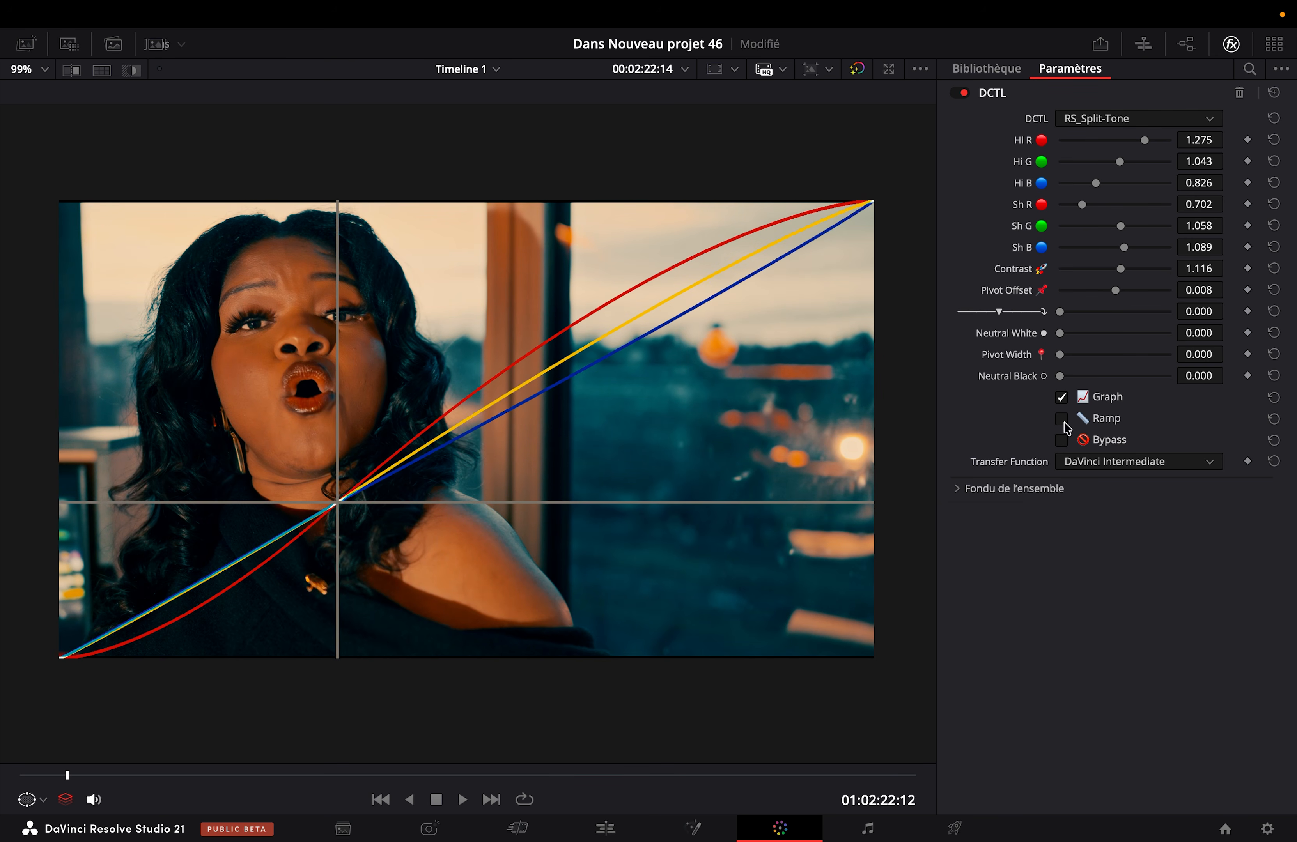
Step: Disable the Graph overlay after a brief look at the Ramp, and check the split tone on and off full screen
{"action": "left_click", "coordinate": [1087, 398]}
{"action": "left_click", "coordinate": [1089, 421]}
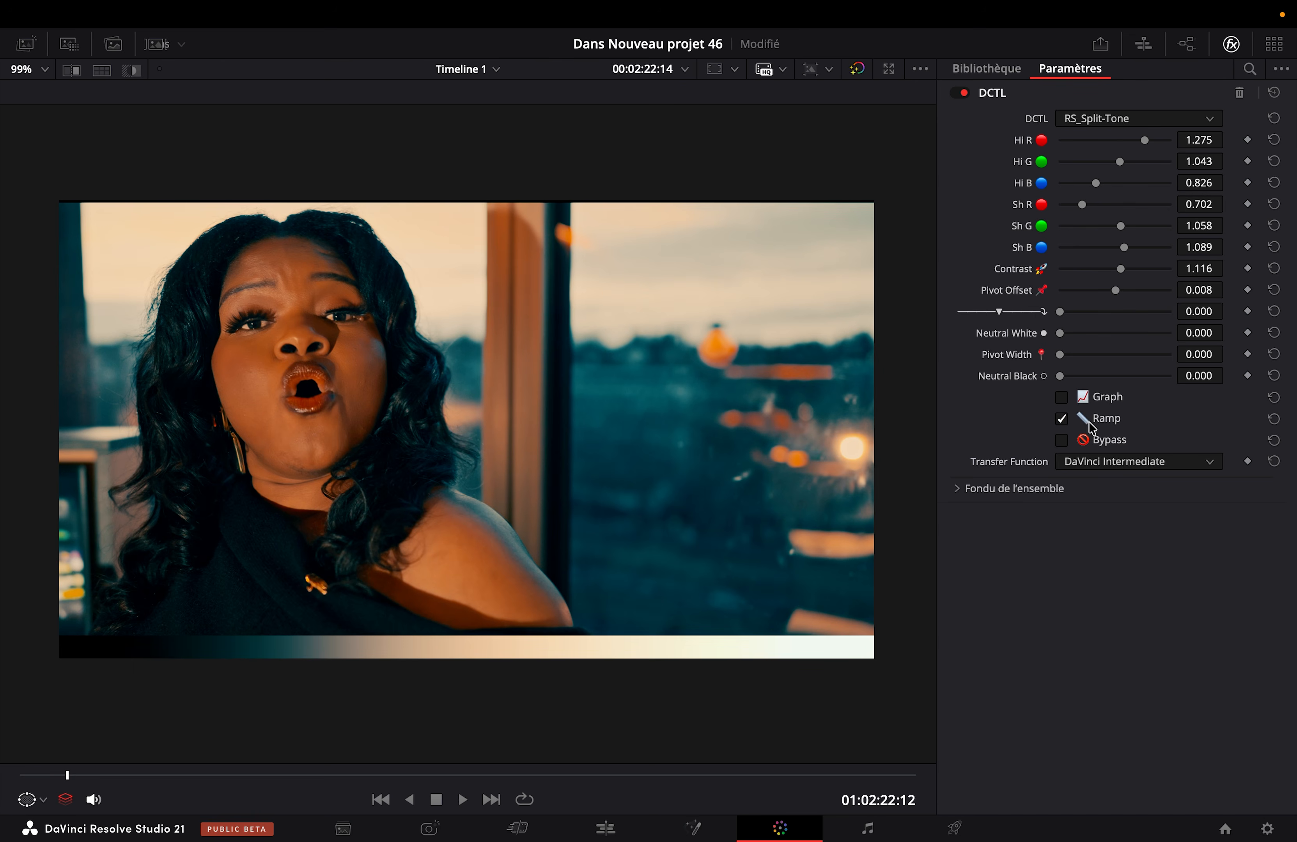
{"action": "left_click", "coordinate": [1090, 428]}
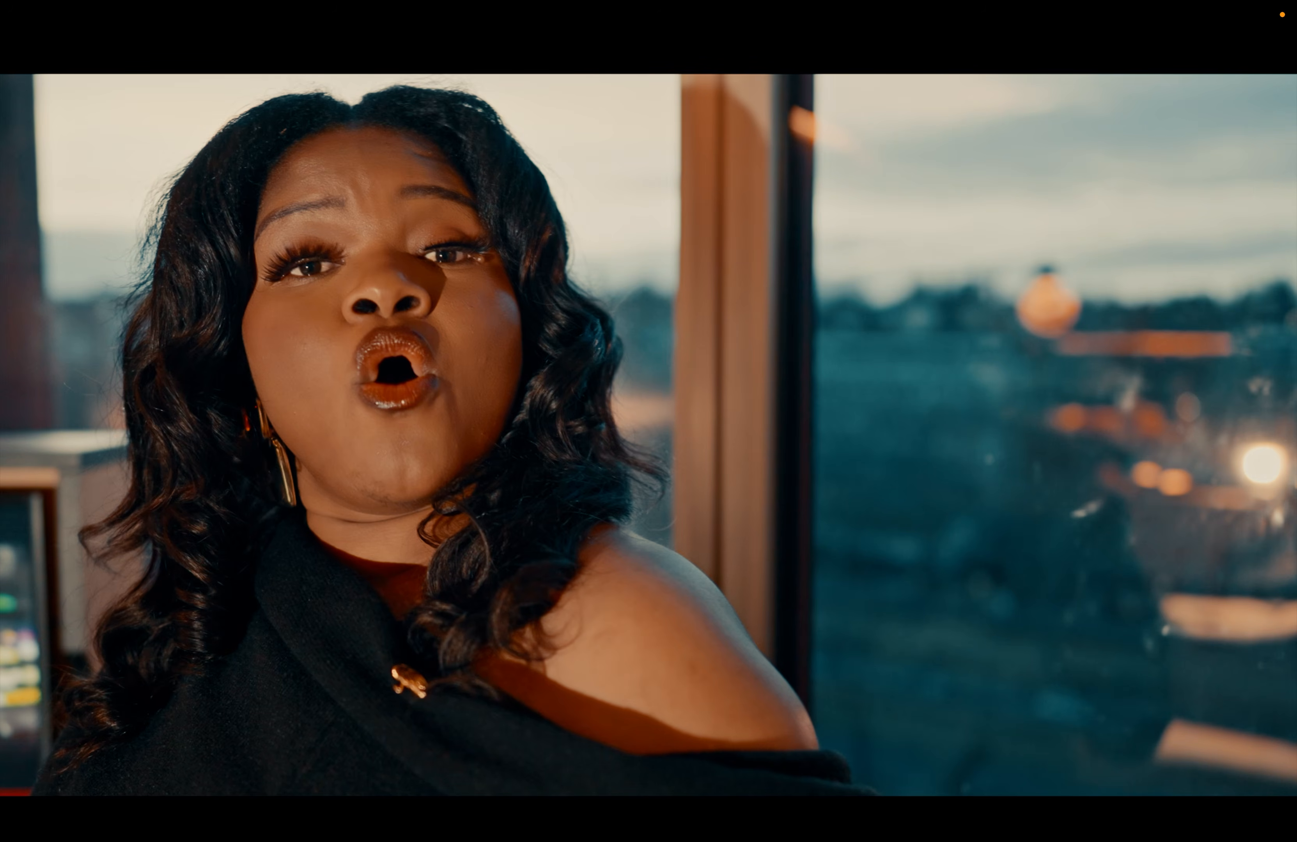
{"action": "key", "text": "super+d"}
{"action": "key", "text": "Escape"}
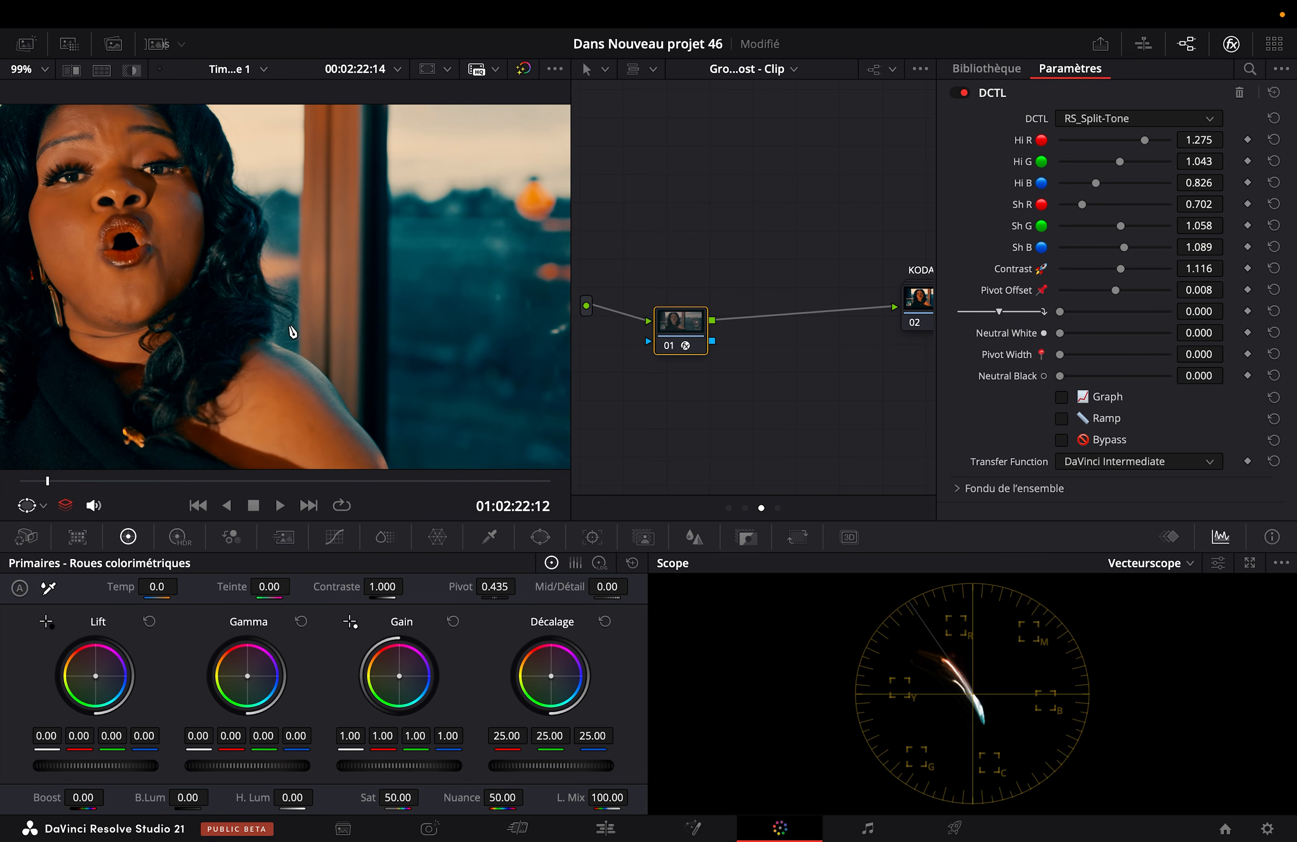
{"action": "key", "text": "shift+z"}
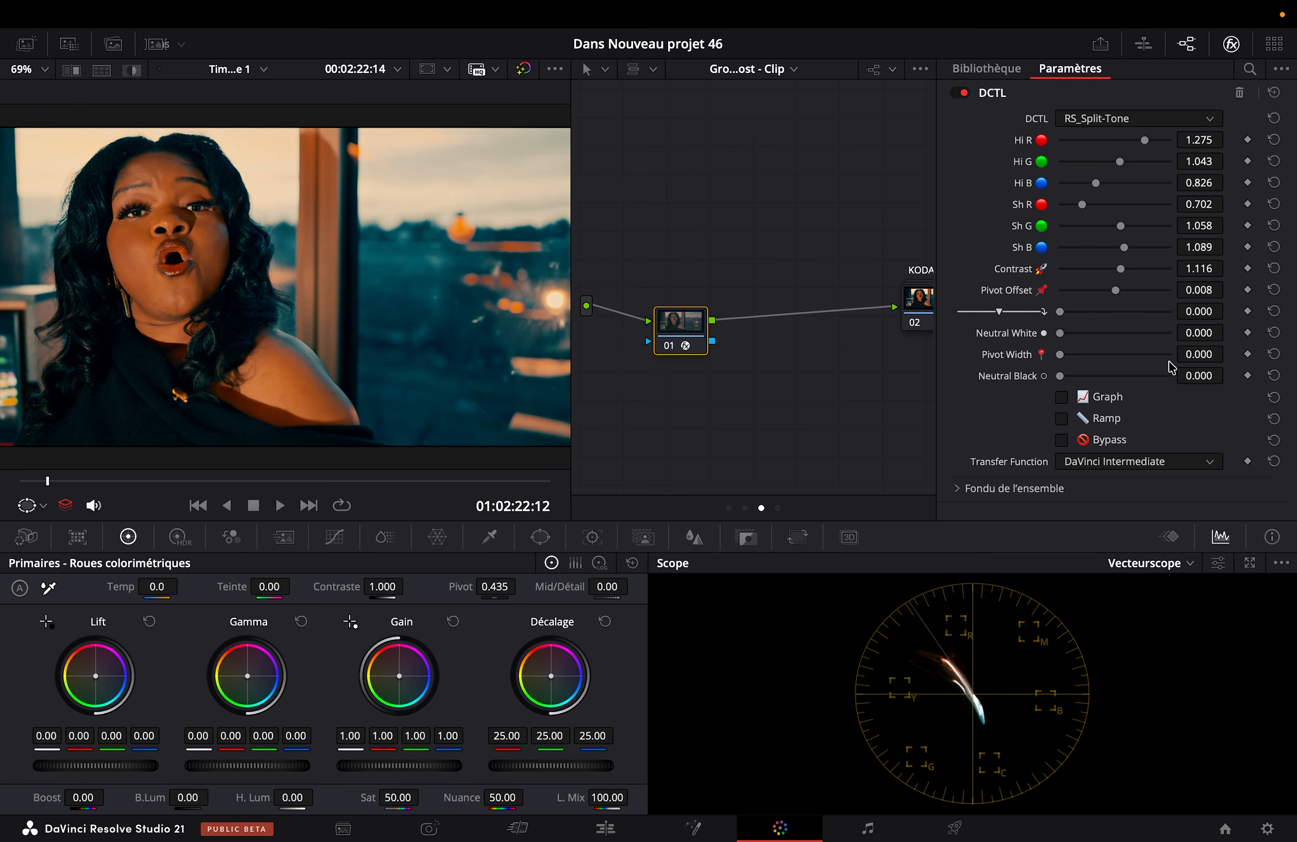
Step: Raise the split-tone Neutral Black to 0.481, checking the image full screen along the way
{"action": "left_click_drag", "start_coordinate": [1061, 376], "coordinate": [1102, 385]}
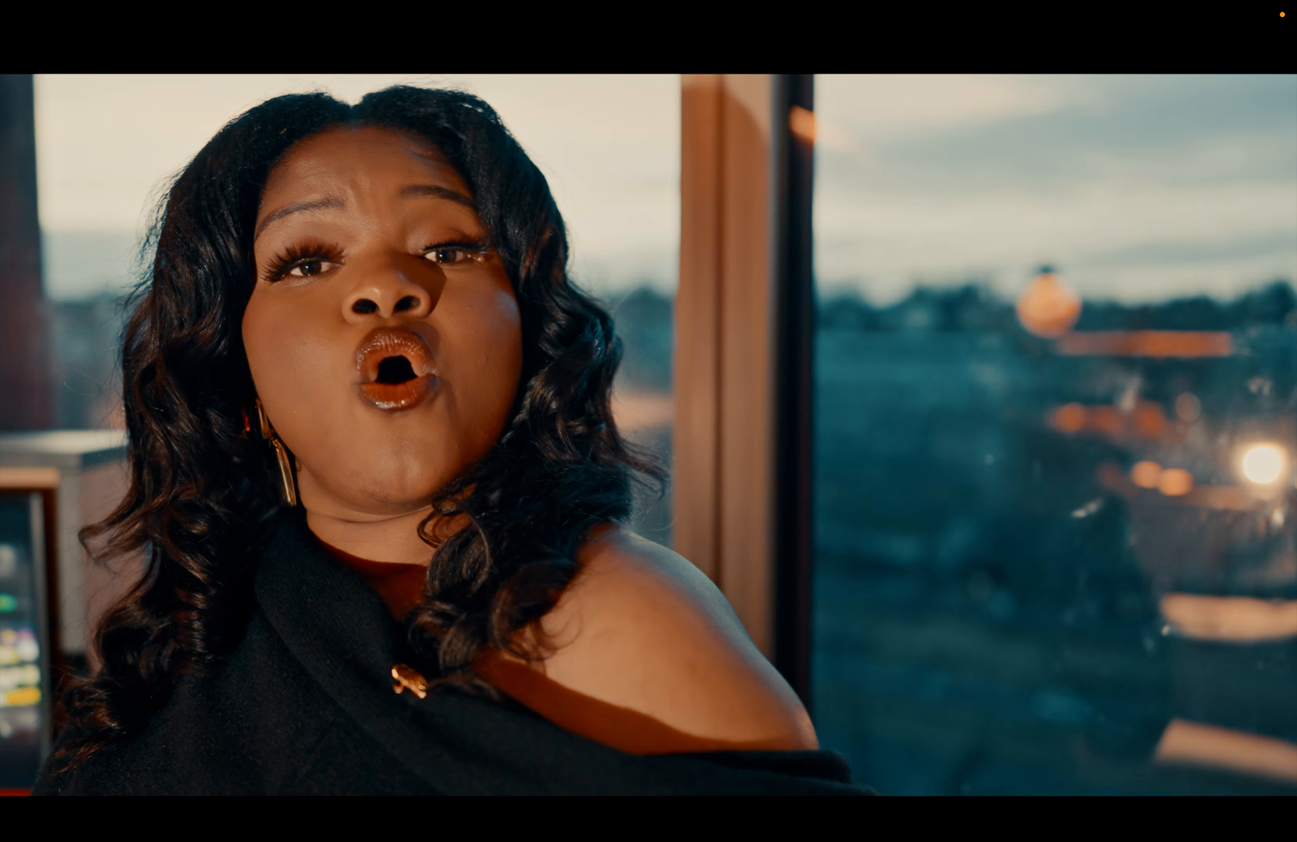
{"action": "key", "text": "Escape"}
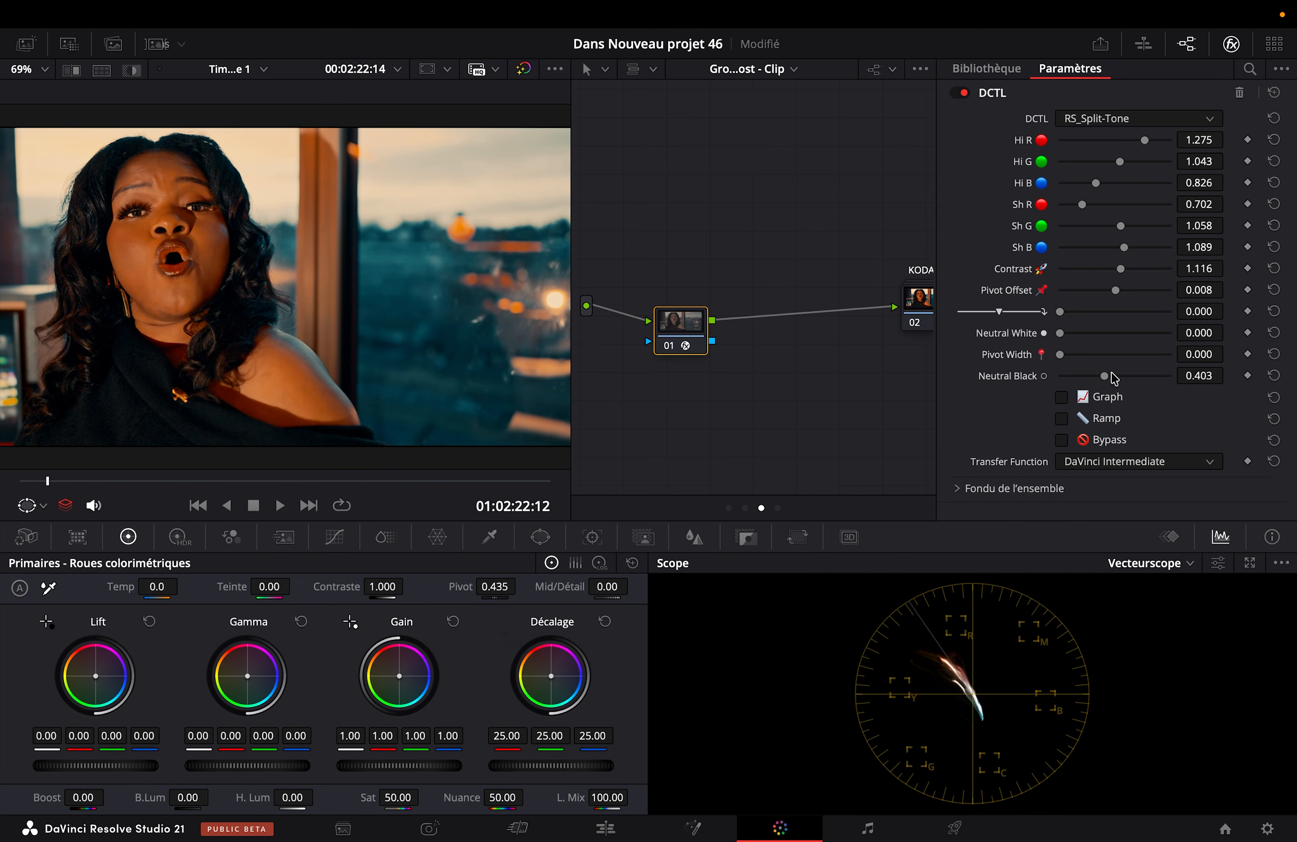
{"action": "left_click", "coordinate": [1107, 375]}
{"action": "left_click_drag", "start_coordinate": [1107, 378], "coordinate": [1112, 379]}
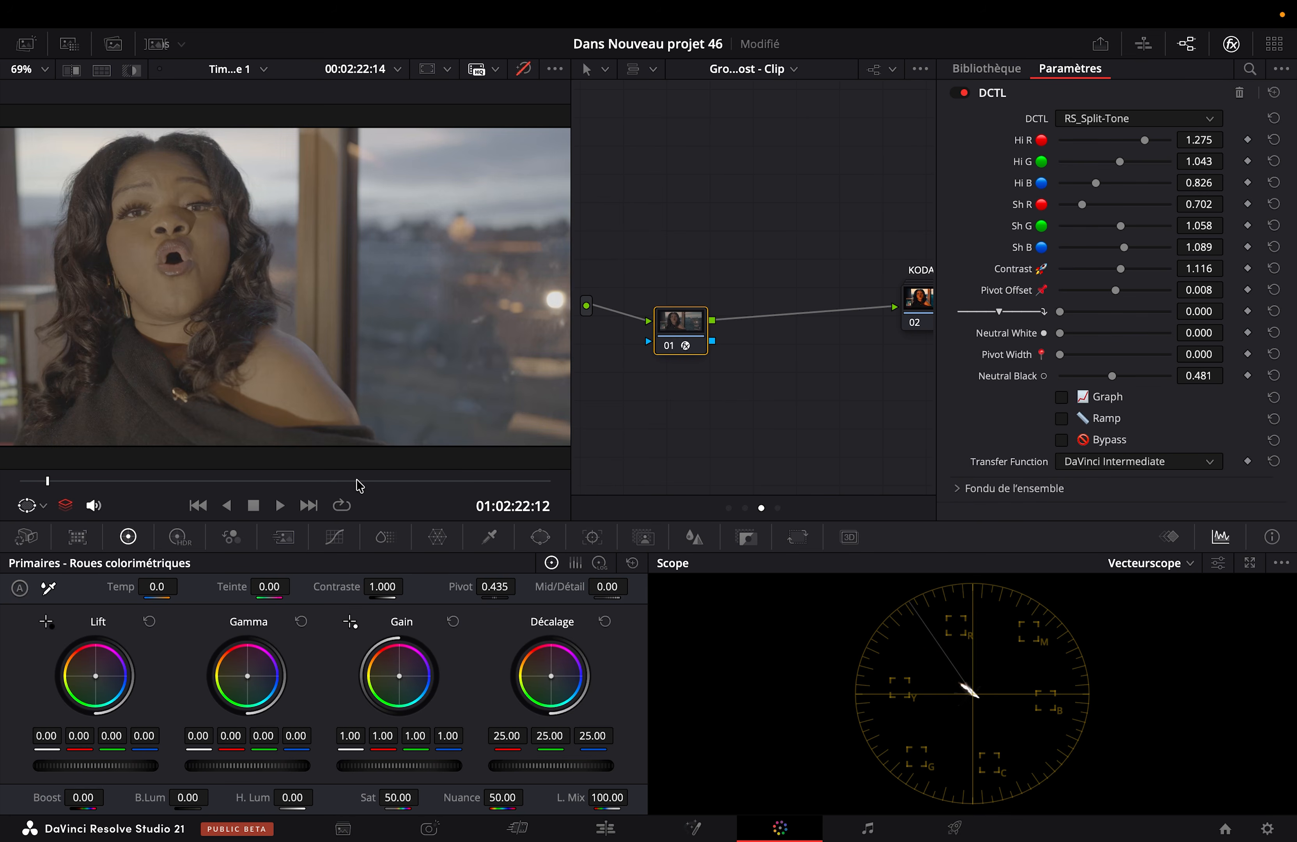
Step: Move to the wider framing at 01:02:25:17 and compare it full screen with the split-tone node disabled and enabled
{"action": "left_click", "coordinate": [357, 481]}
{"action": "key", "text": "super+f"}
{"action": "key", "text": "super+d"}
{"action": "key", "text": "super+d"}
{"action": "key", "text": "super+d"}
{"action": "key", "text": "super+d"}
{"action": "key", "text": "super+d"}
{"action": "key", "text": "super+d"}
{"action": "key", "text": "super+d"}
{"action": "key", "text": "super+d"}
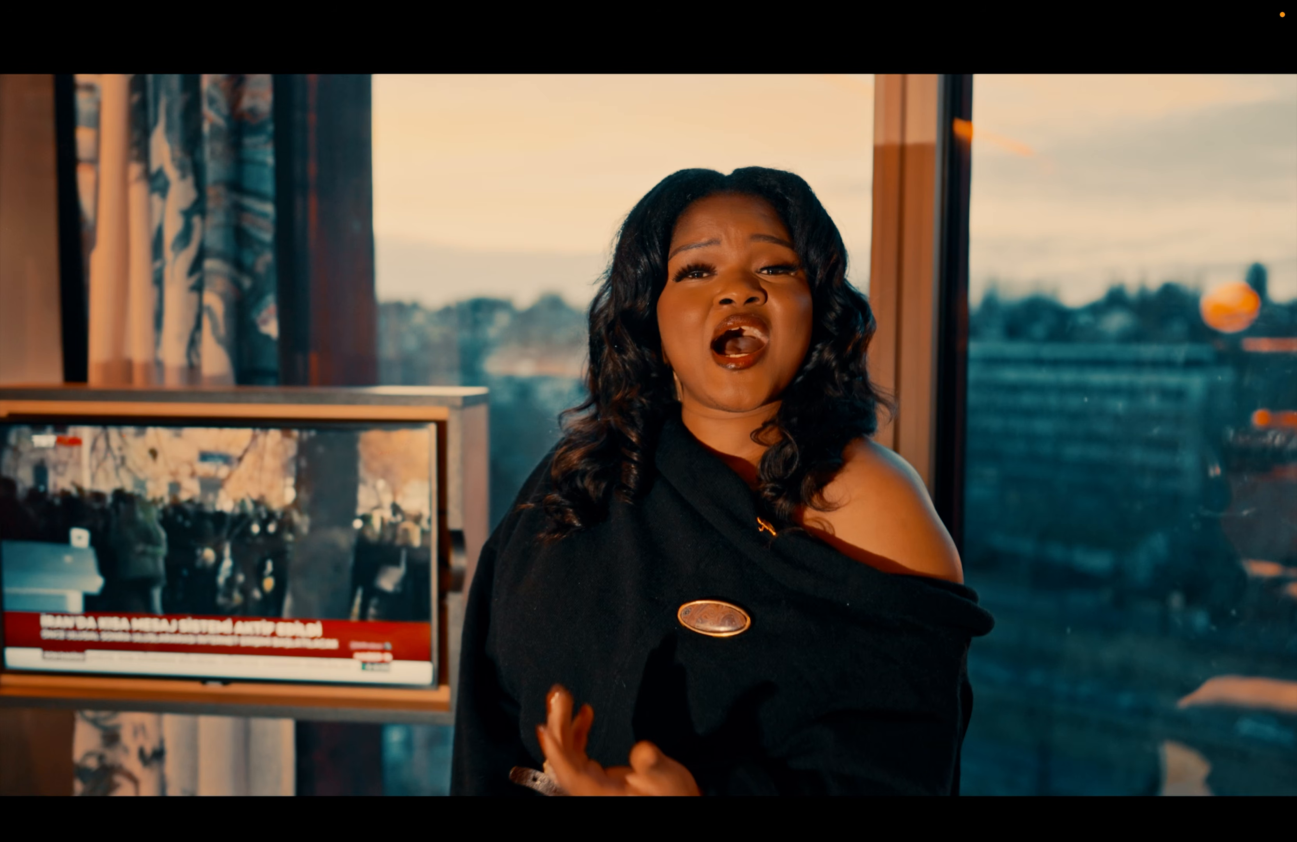
{"action": "key", "text": "super+d"}
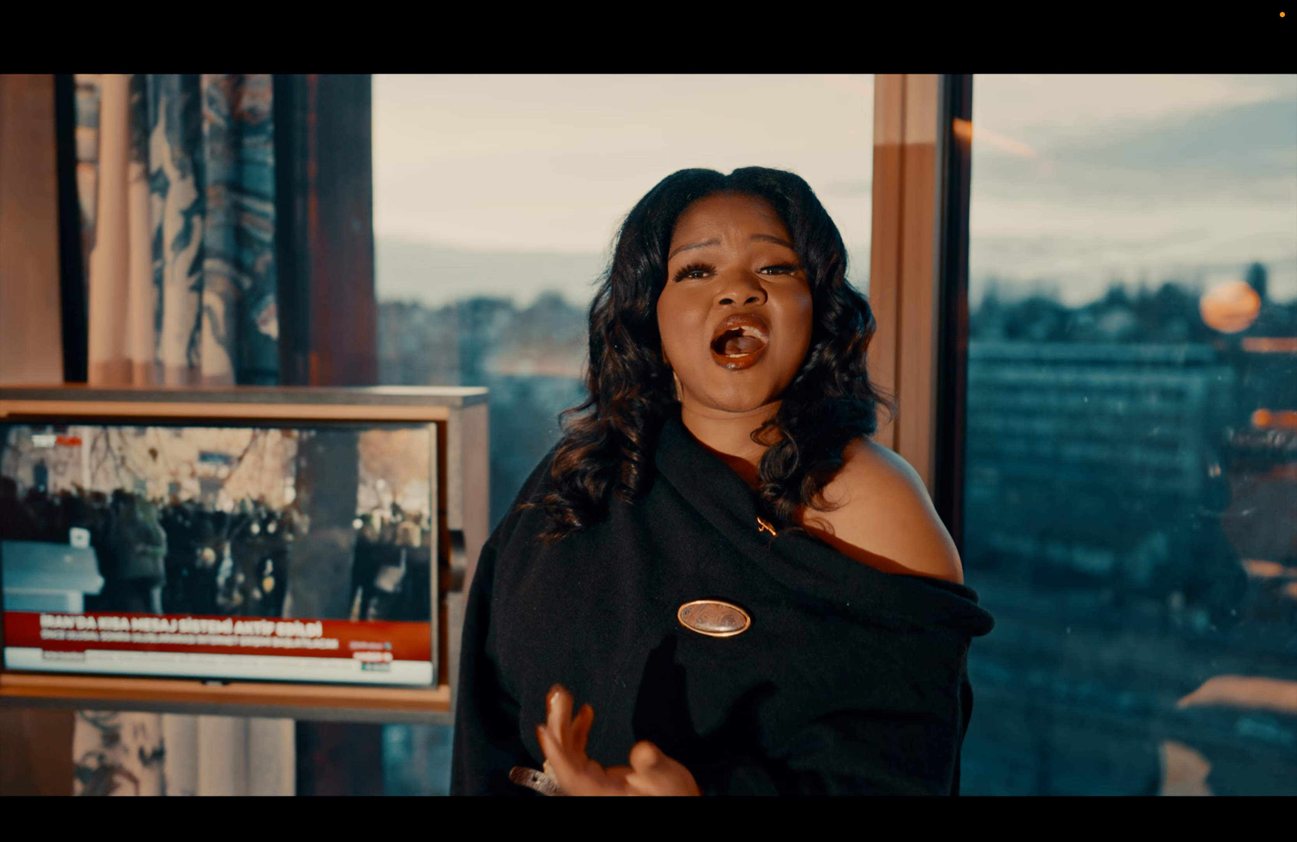
{"action": "key", "text": "super+d"}
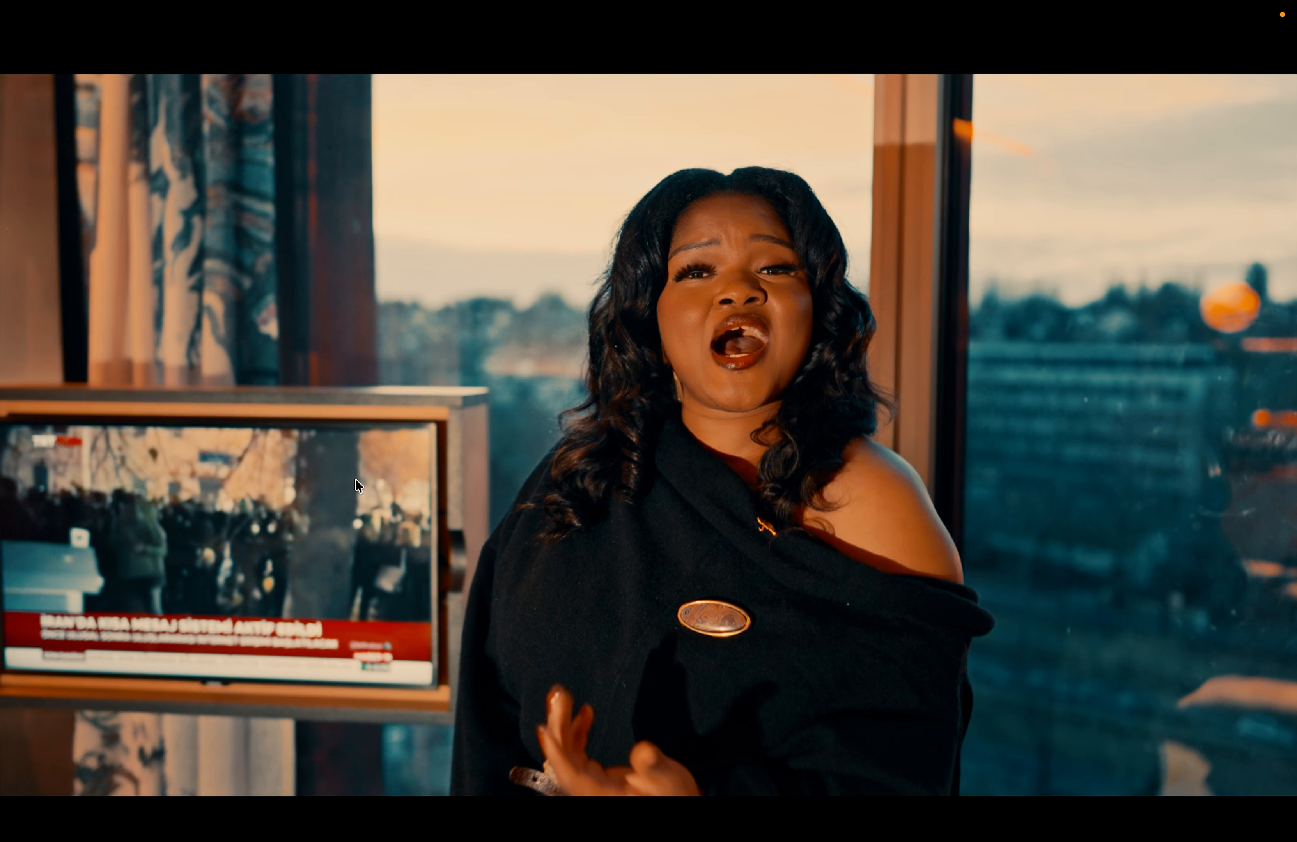
{"action": "key", "text": "Escape"}
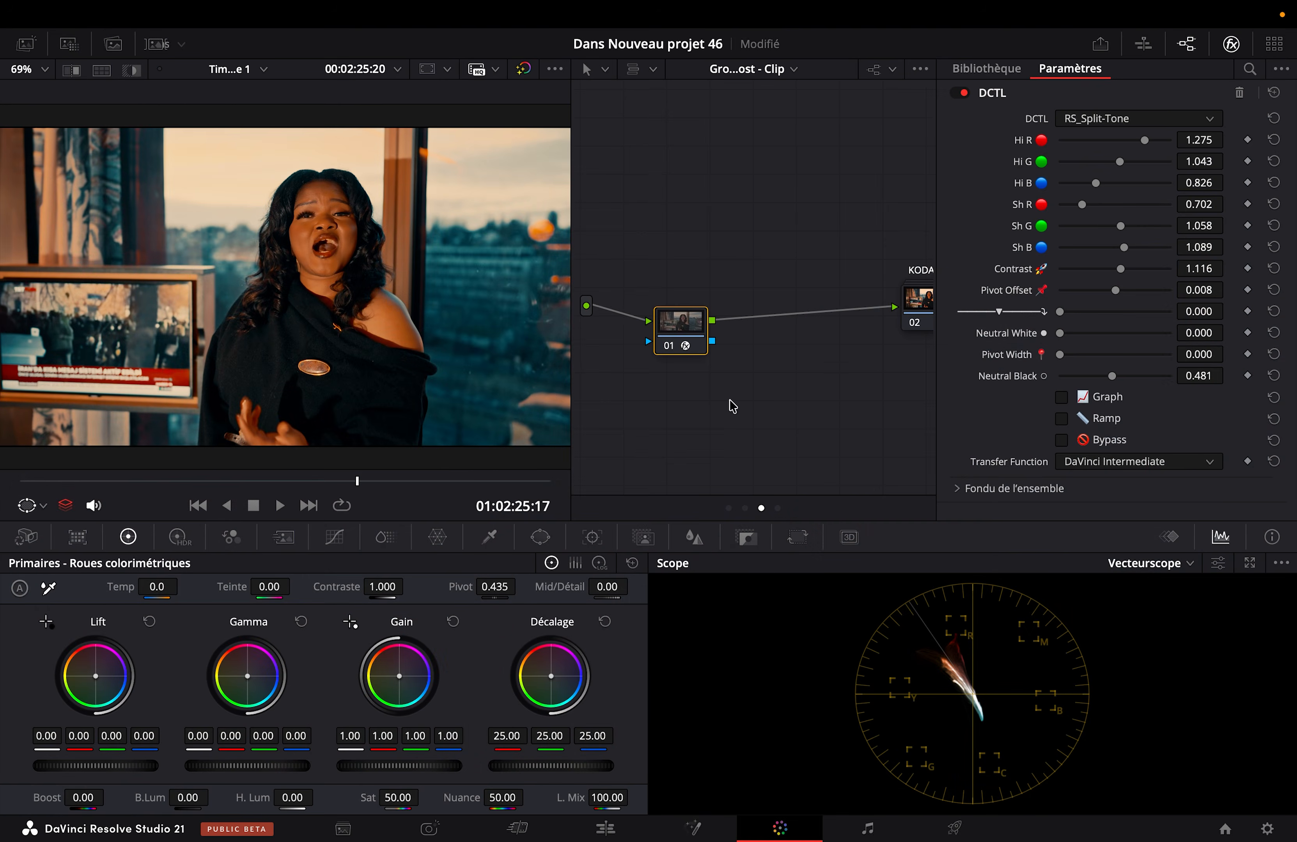
Step: Set Neutral Black to 0.605 and review the grade full screen, including the frame near the clip's start at 01:02:22:07
{"action": "left_click_drag", "start_coordinate": [1114, 376], "coordinate": [1125, 377]}
{"action": "key", "text": "super+f"}
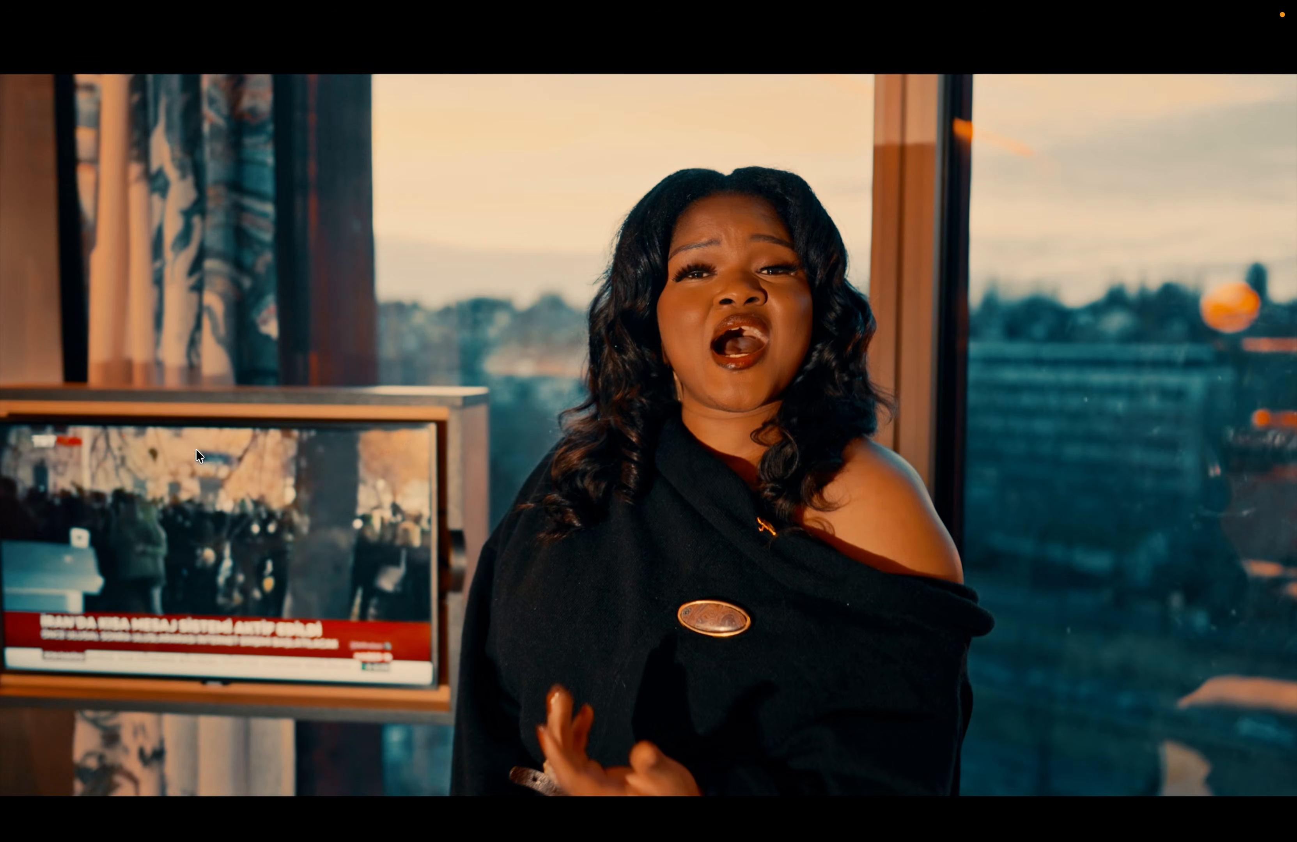
{"action": "mouse_move", "coordinate": [557, 186]}
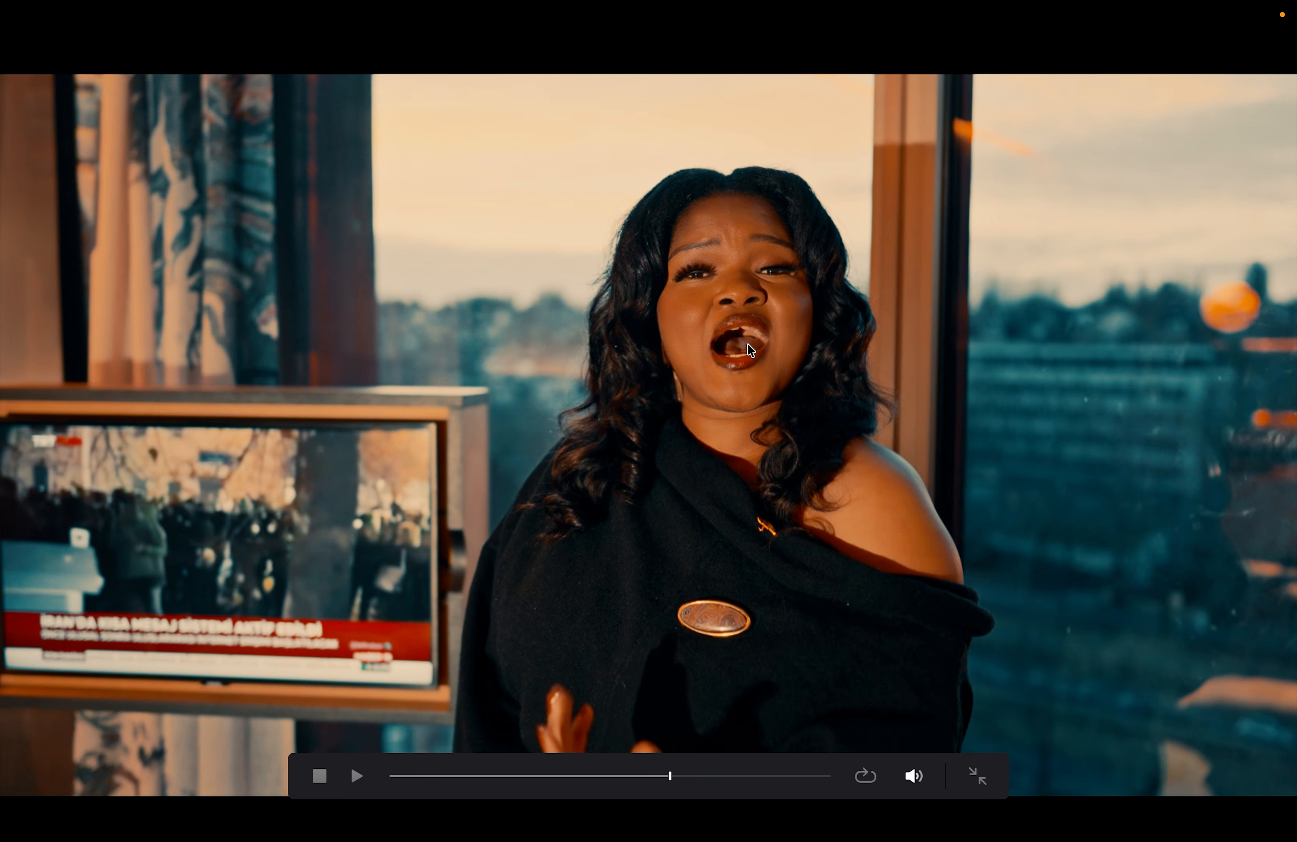
{"action": "left_click", "coordinate": [396, 776]}
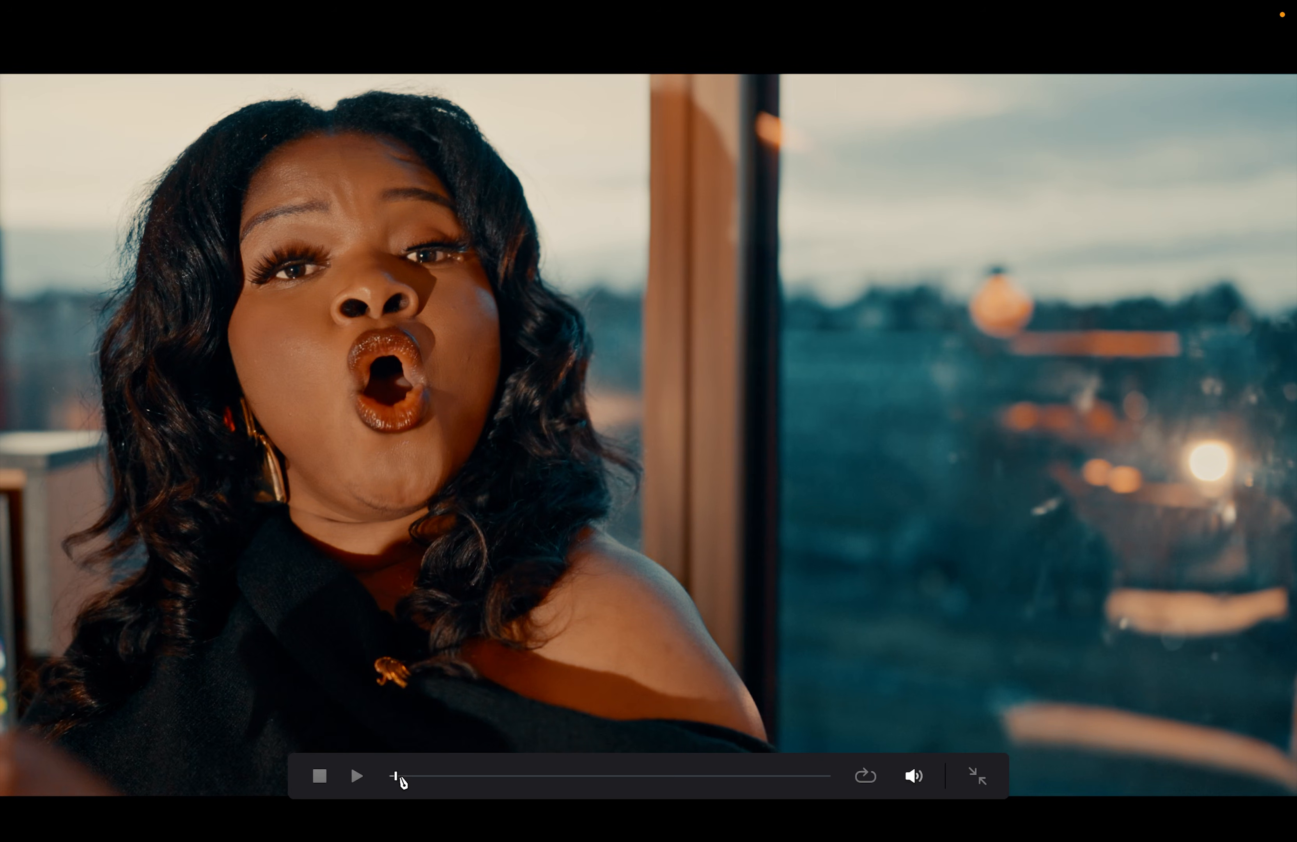
{"action": "key", "text": "Escape"}
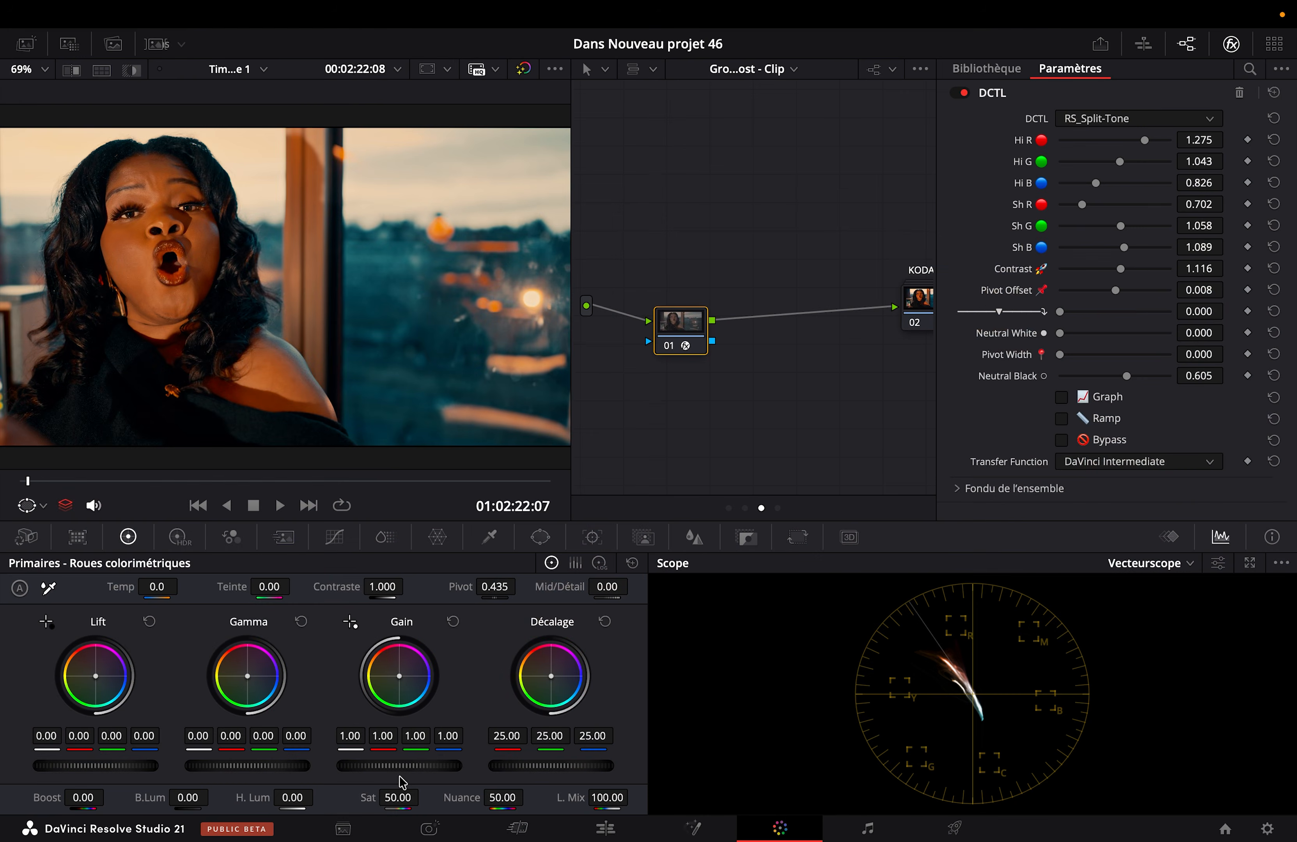
{"action": "key", "text": "ctrl+Left"}
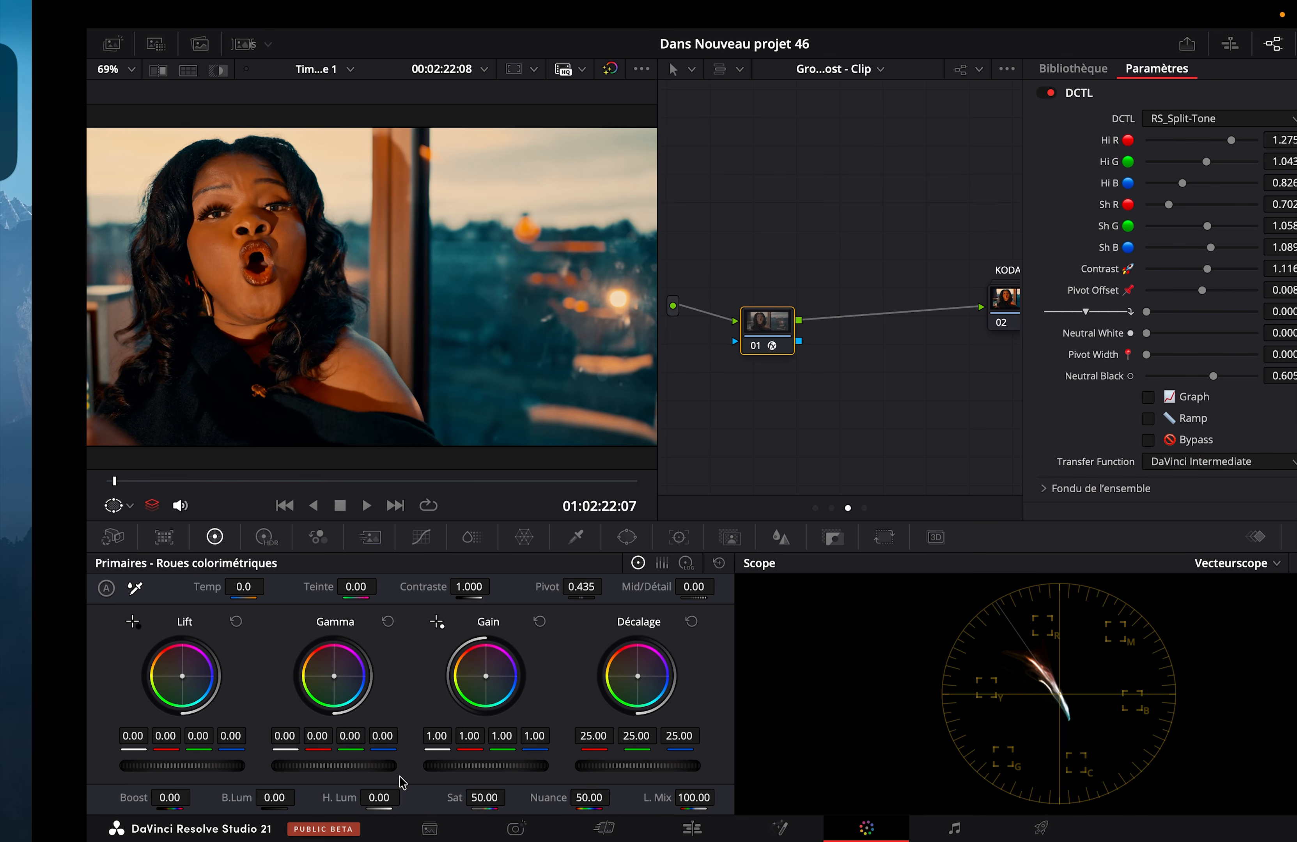